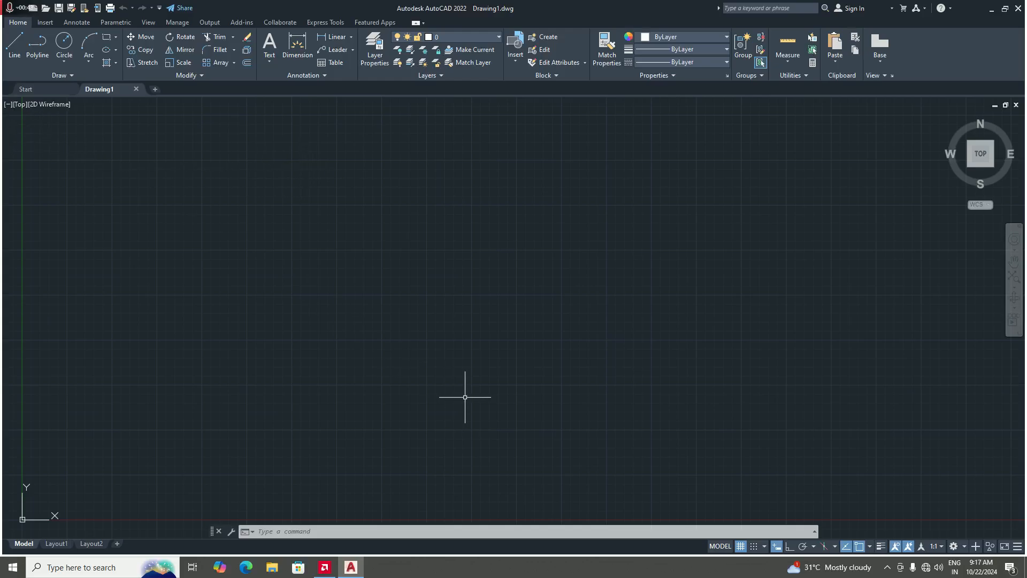
# Draw a 20 by 20 unit rectangle up and to the right of the origin using the Dimensions option
pyautogui.write('rec')
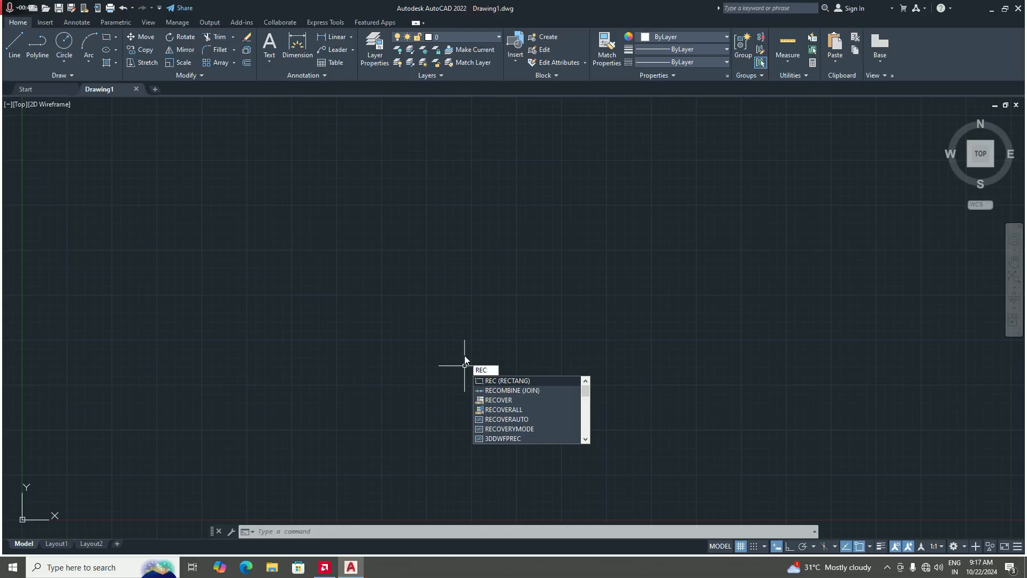
pyautogui.press('Return')
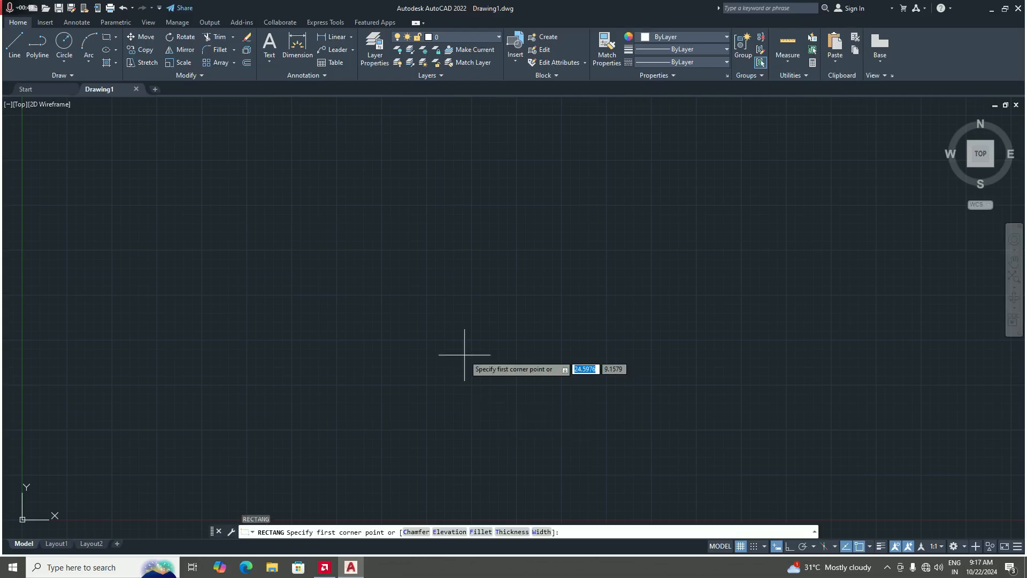
pyautogui.scroll(-3, 481, 355)
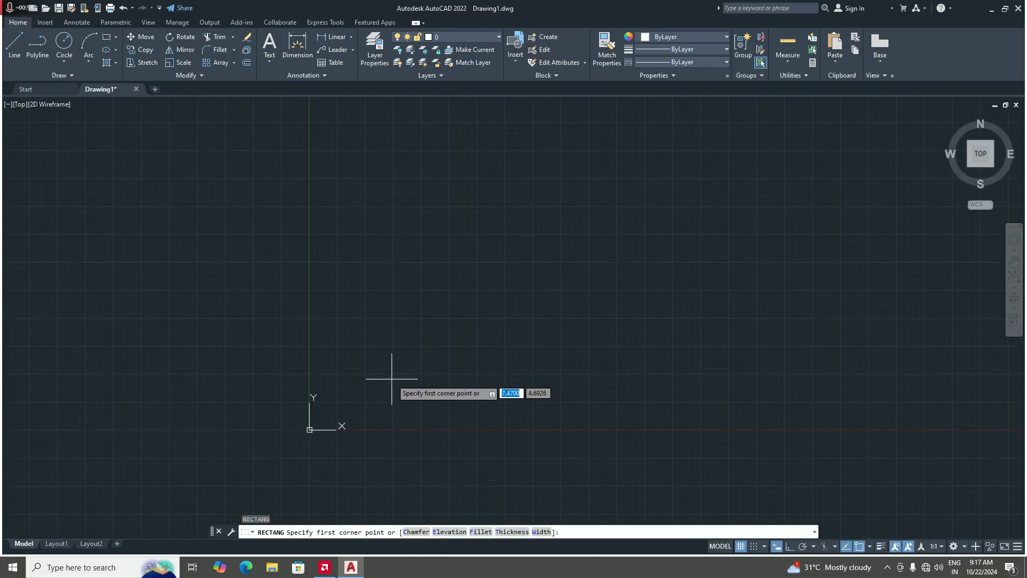
pyautogui.scroll(4, 342, 407)
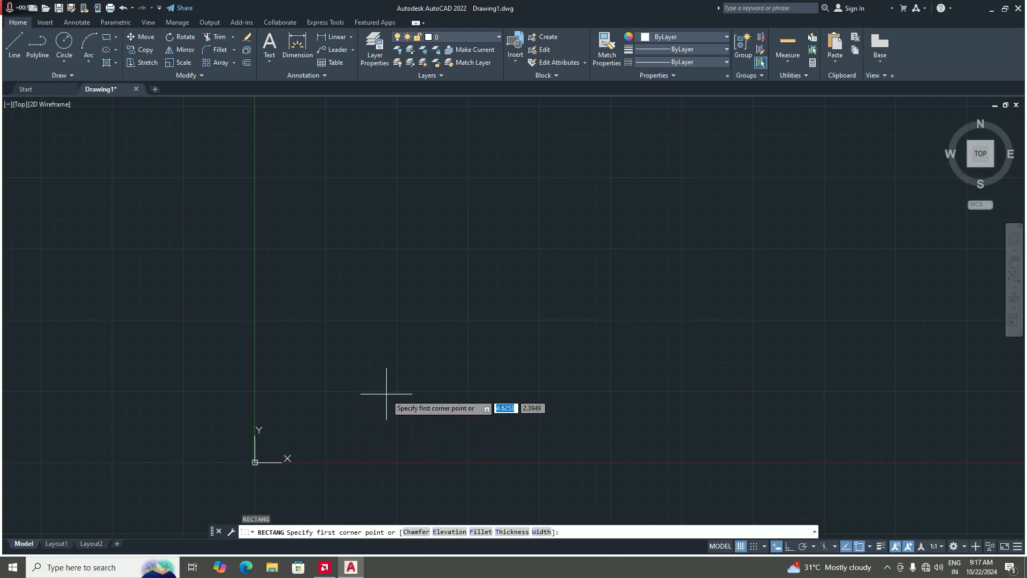
pyautogui.click(334, 394)
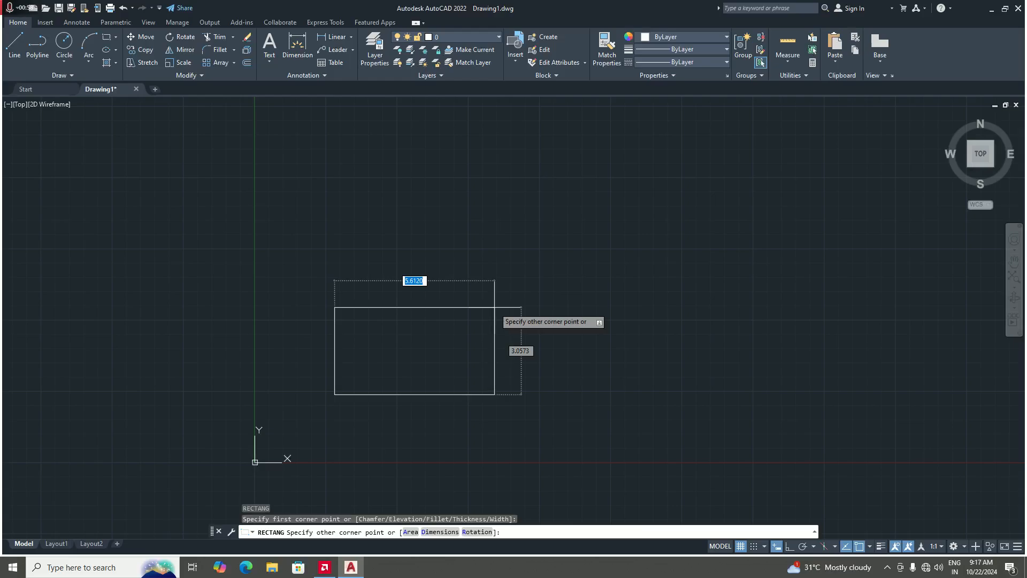
pyautogui.write('d')
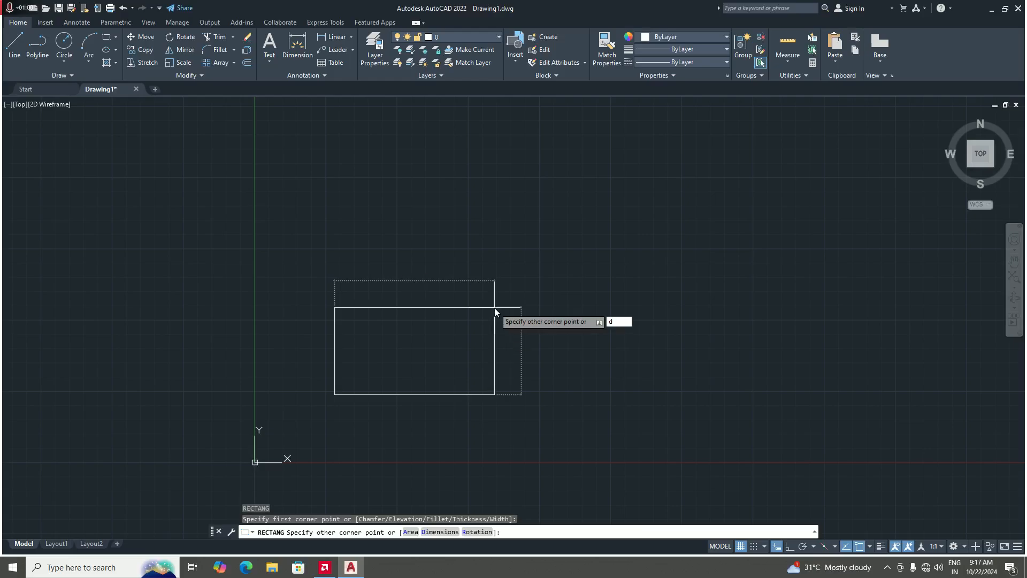
pyautogui.press('Return')
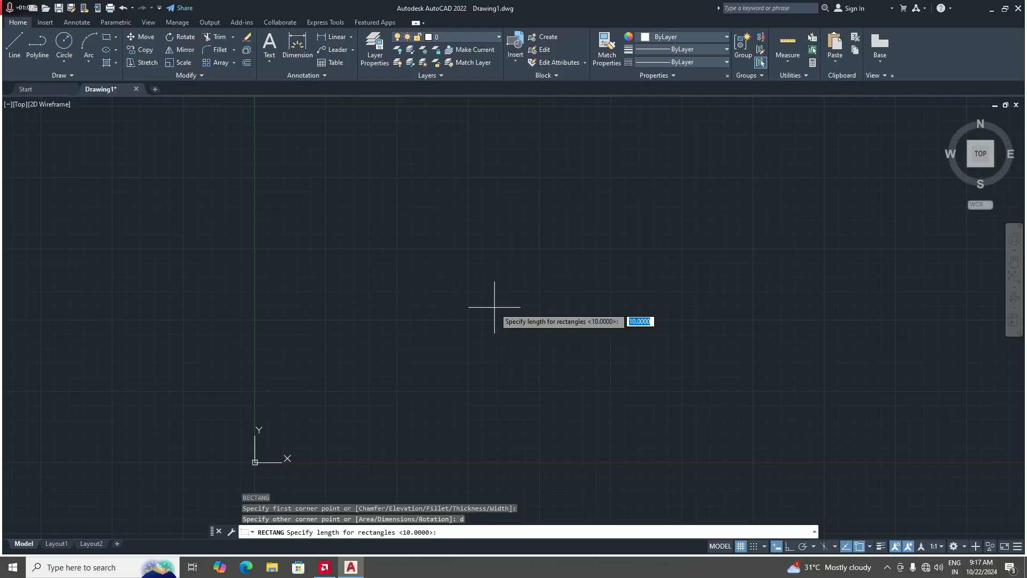
pyautogui.write('20')
pyautogui.press('Return')
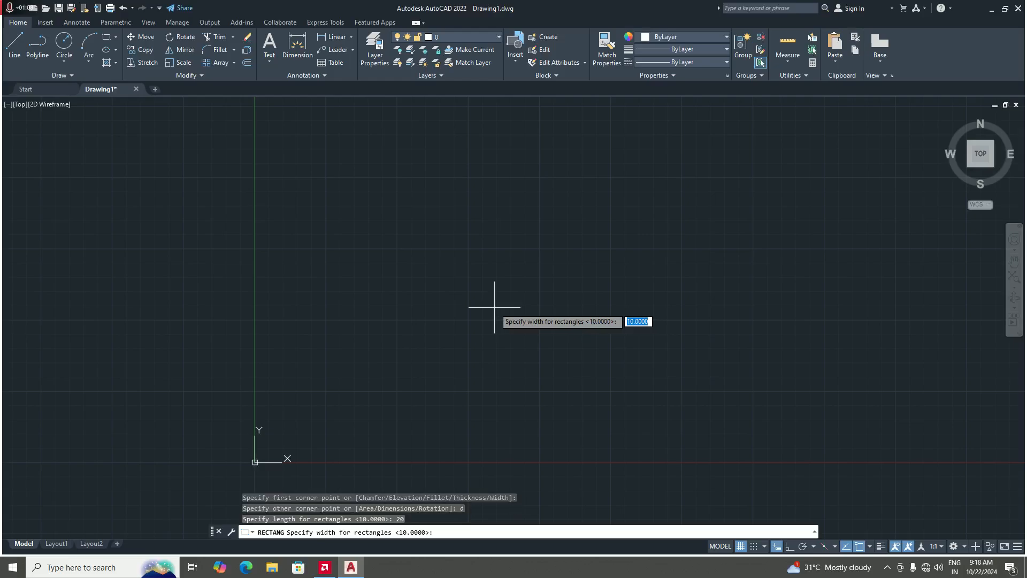
pyautogui.write('20')
pyautogui.press('Return')
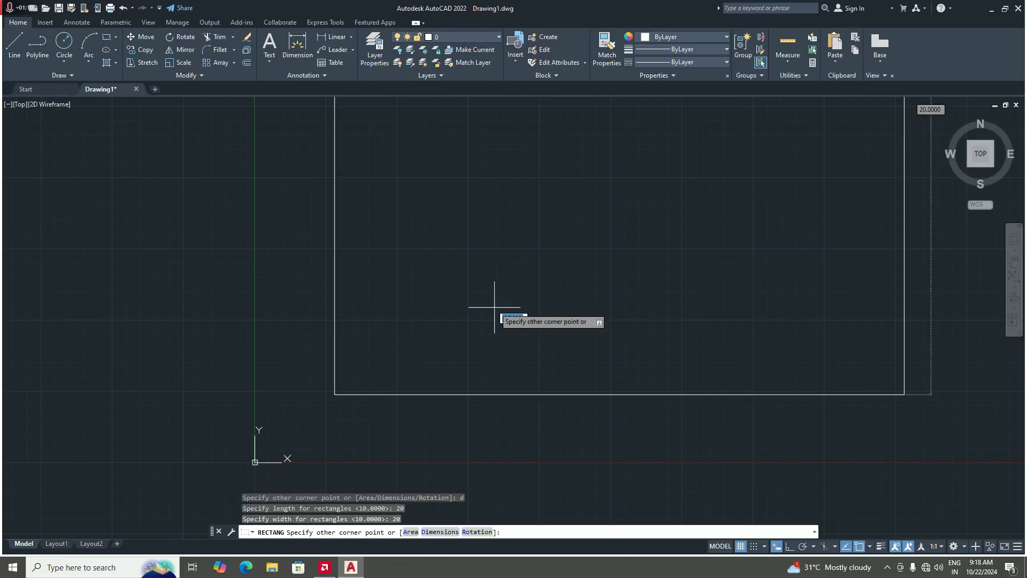
pyautogui.scroll(-5, 494, 307)
pyautogui.click(660, 205)
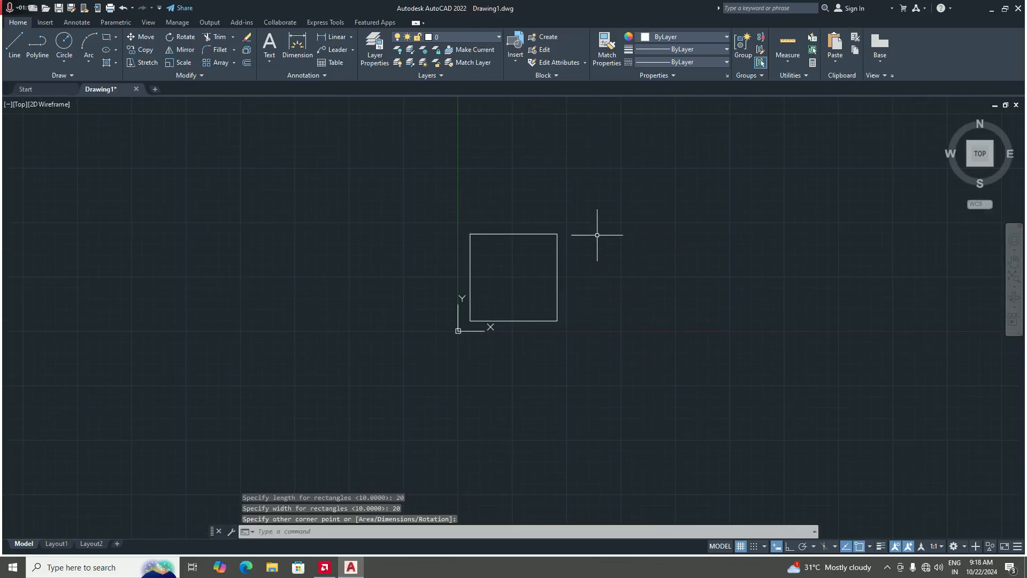
# Fillet the square's upper-left corner with a radius of 8, and undo the fillet
pyautogui.scroll(3, 530, 244)
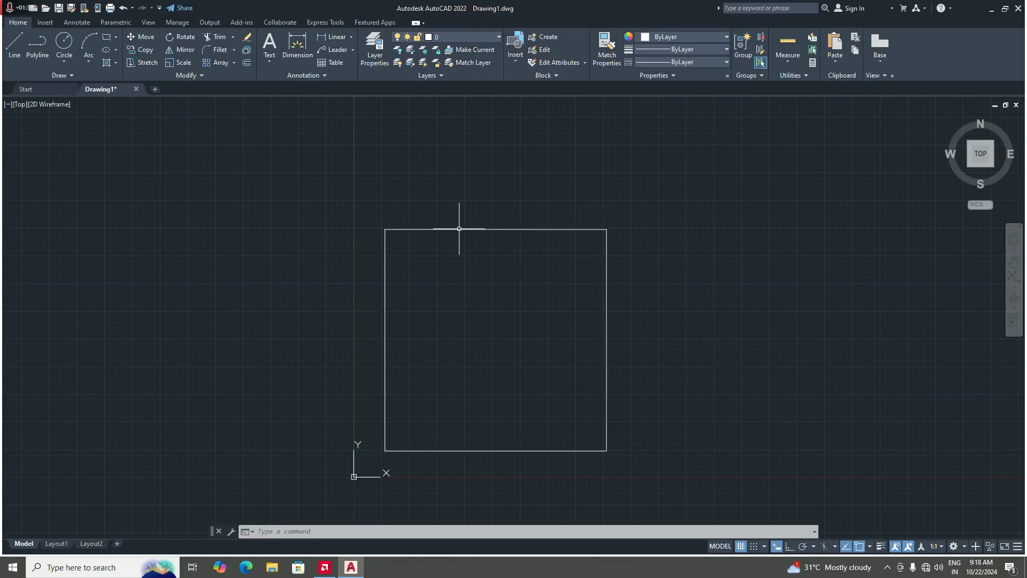
pyautogui.click(234, 49)
pyautogui.click(231, 68)
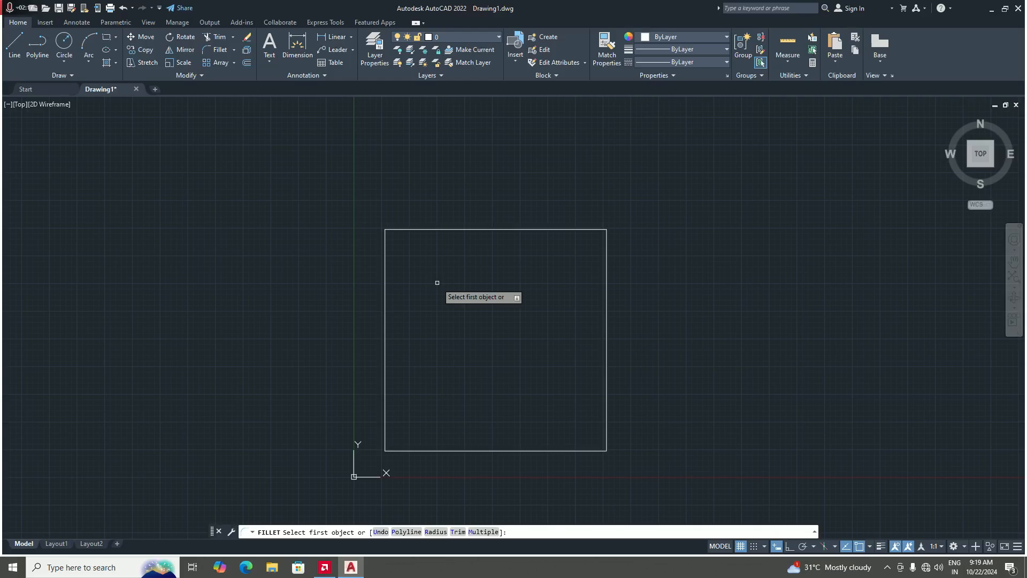
pyautogui.scroll(4, 403, 305)
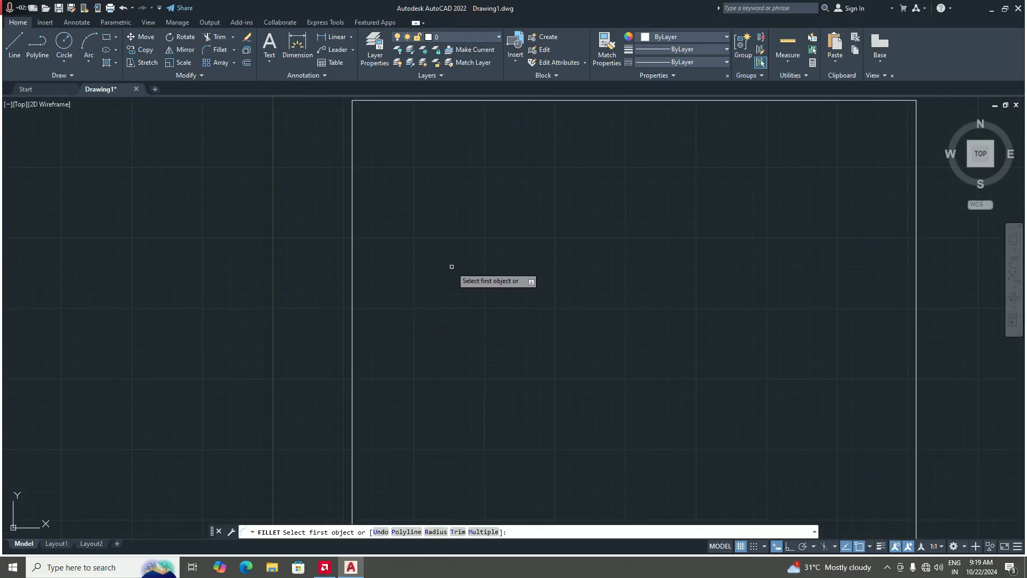
pyautogui.scroll(-2, 460, 269)
pyautogui.scroll(-2, 468, 270)
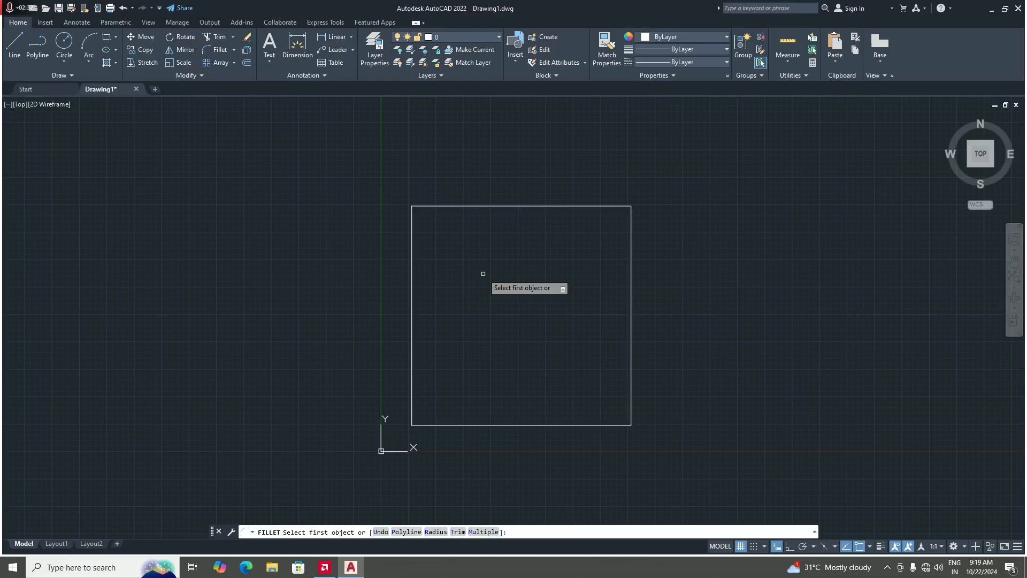
pyautogui.scroll(2, 566, 304)
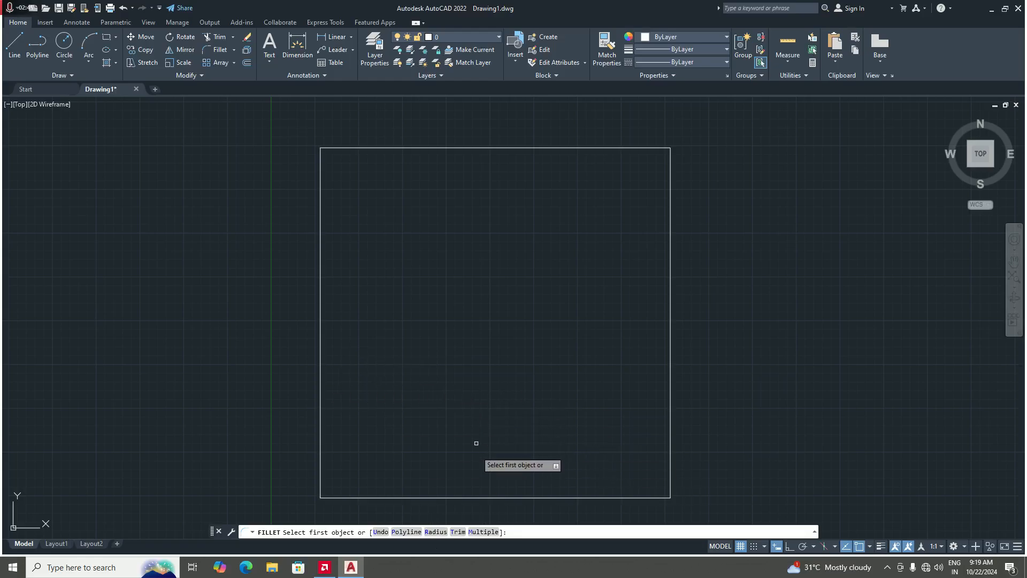
pyautogui.click(434, 532)
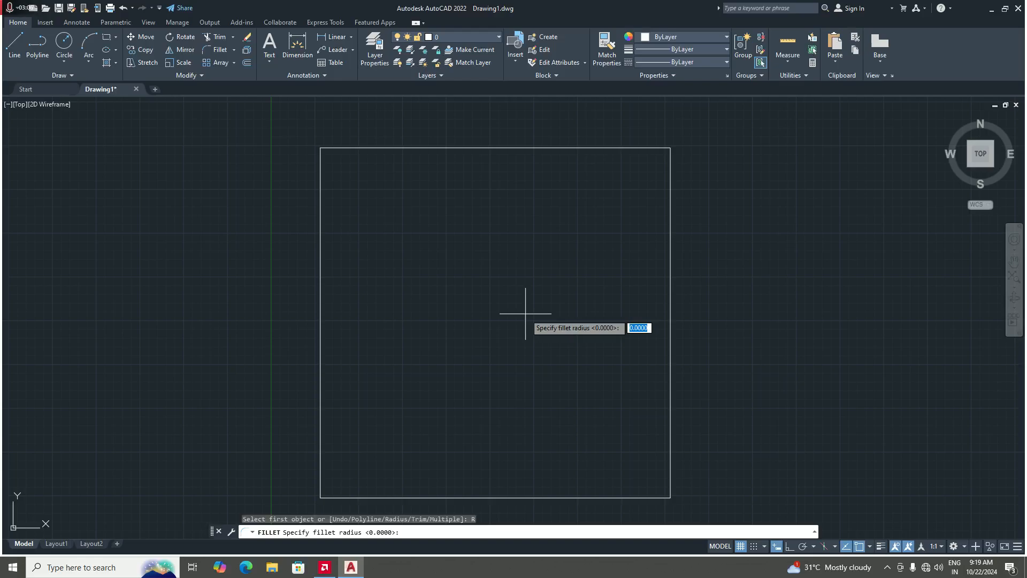
pyautogui.write('8')
pyautogui.press('Return')
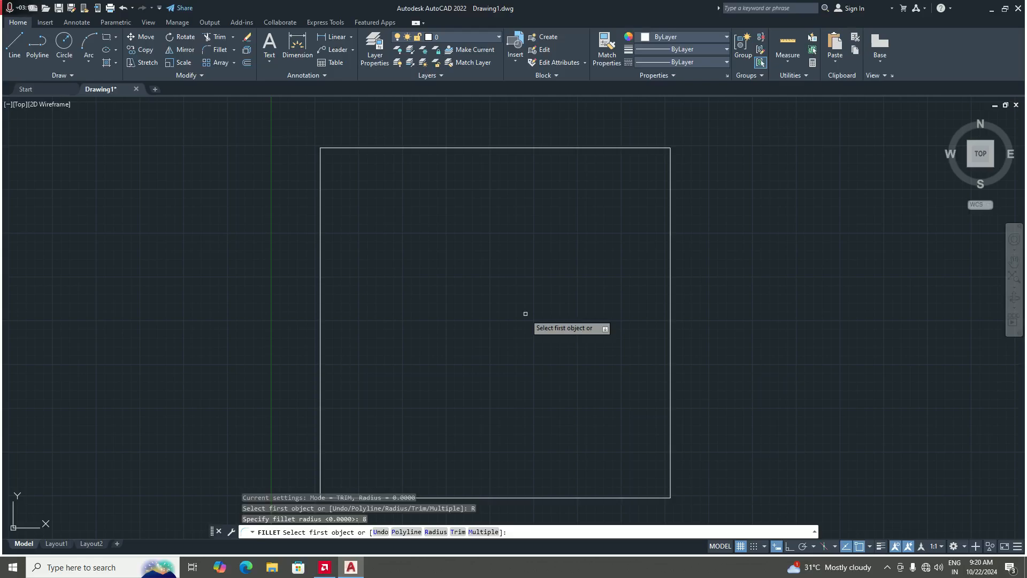
pyautogui.click(318, 340)
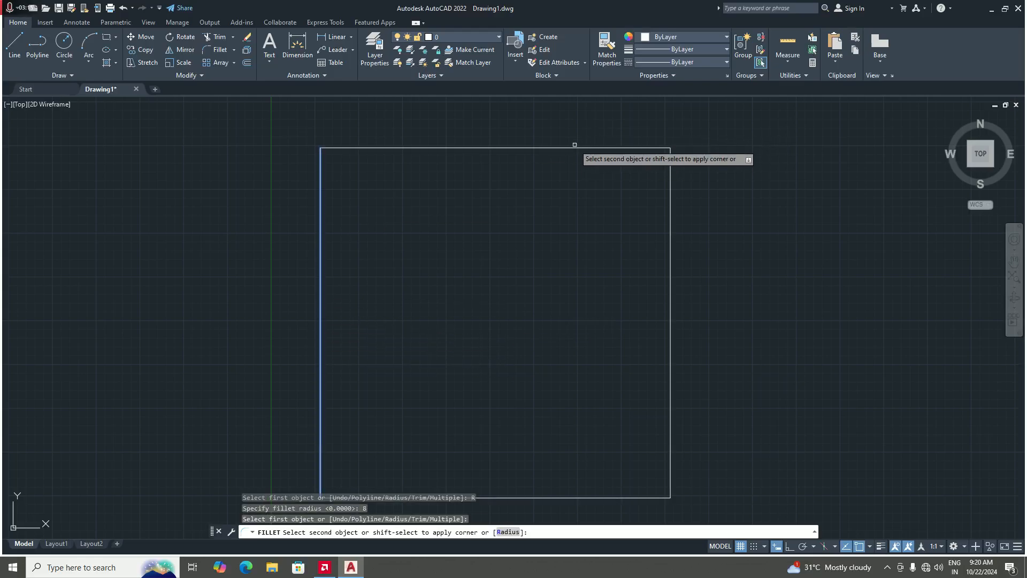
pyautogui.click(574, 145)
pyautogui.scroll(-3, 444, 247)
pyautogui.scroll(2, 436, 248)
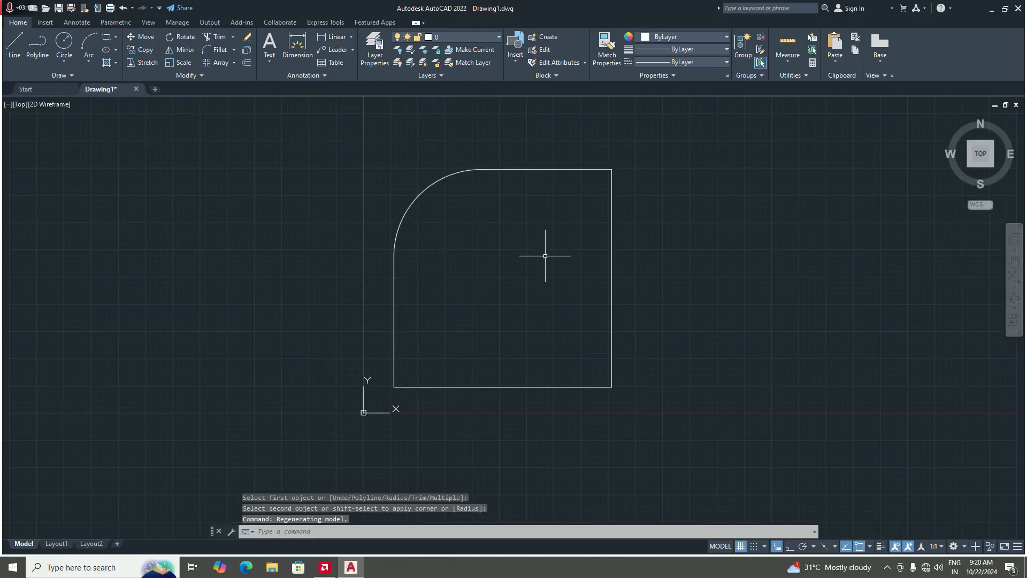
pyautogui.hotkey('ctrl', 'z')
pyautogui.hotkey('ctrl', 'z')
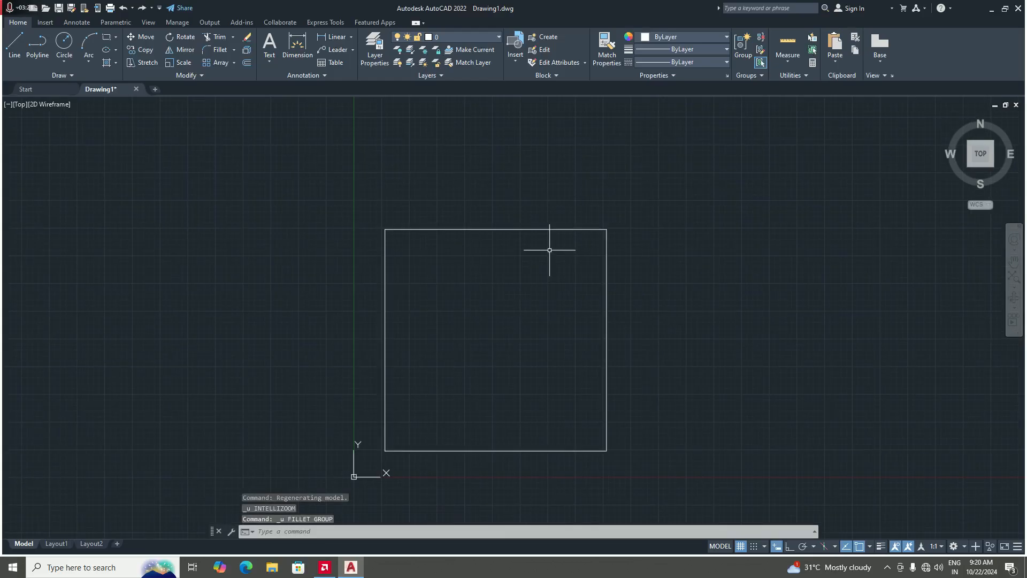
# Fillet the square's upper-left corner with a radius of 10, and undo the fillet
pyautogui.write('f')
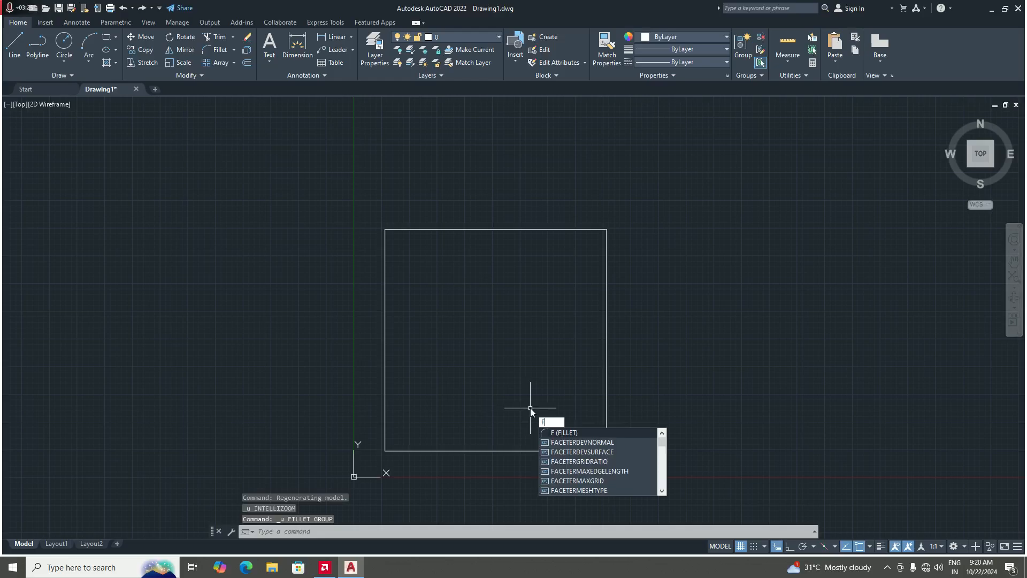
pyautogui.press('Return')
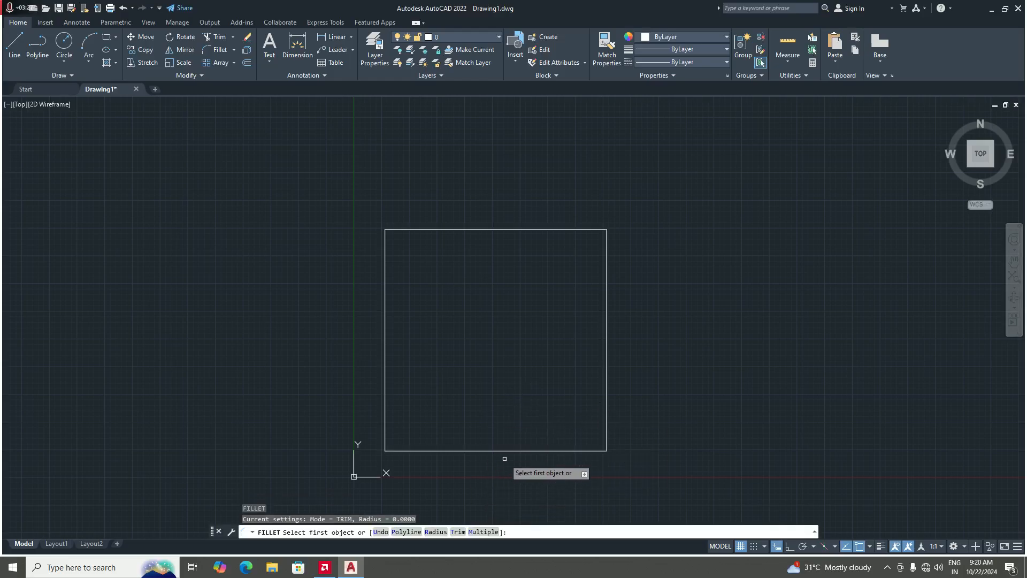
pyautogui.write('r')
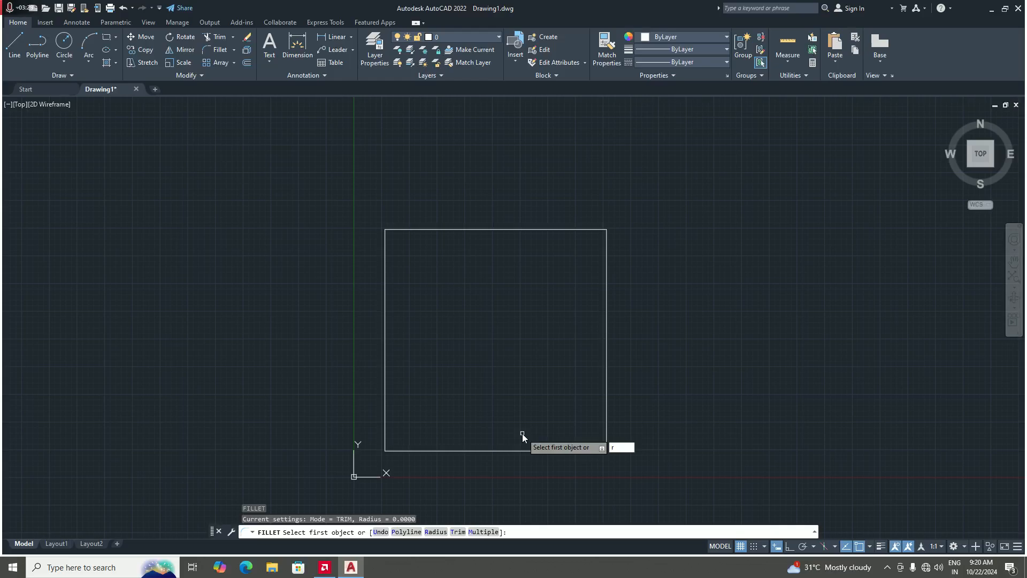
pyautogui.press('Return')
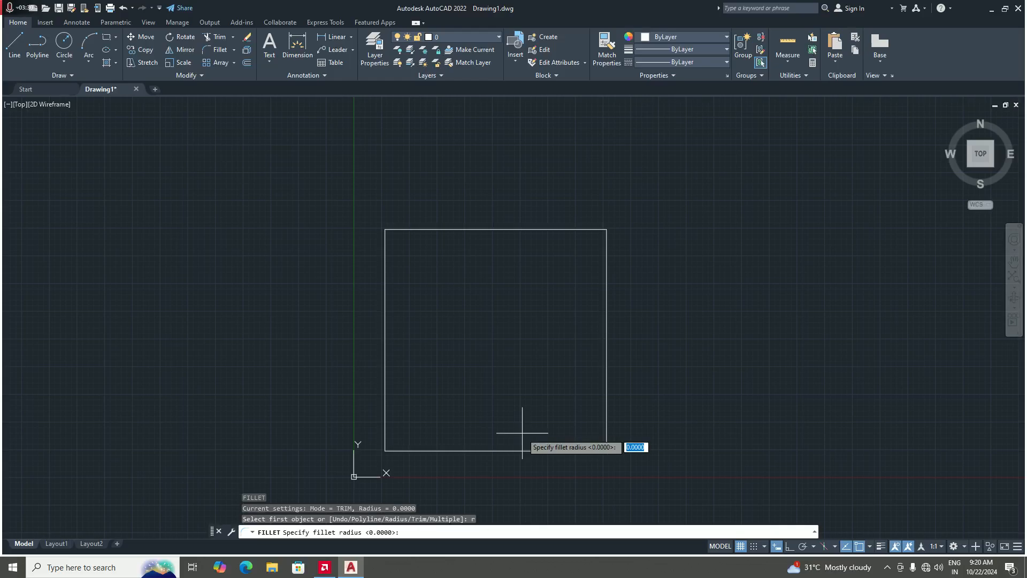
pyautogui.press('Return')
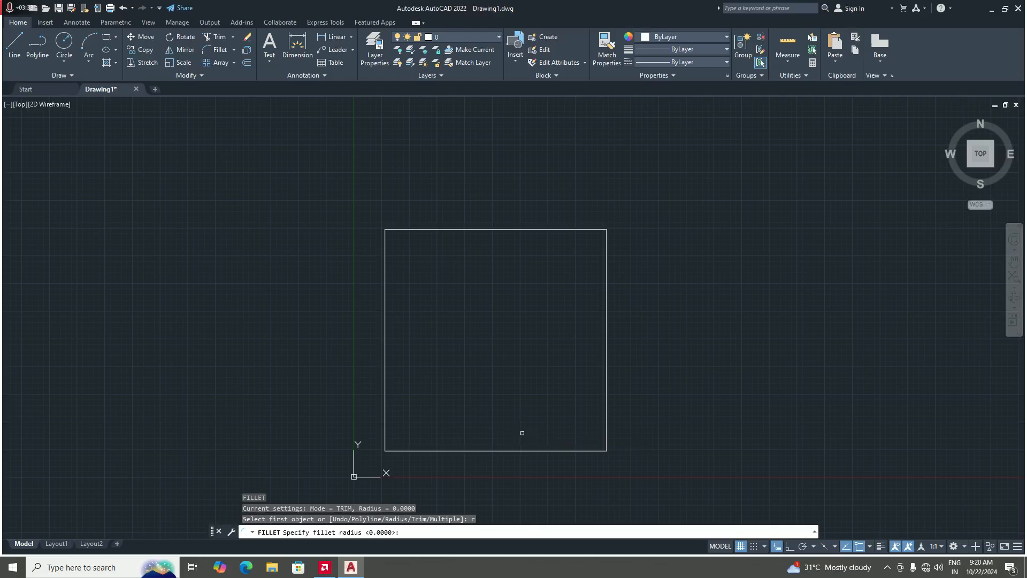
pyautogui.click(392, 353)
pyautogui.click(567, 229)
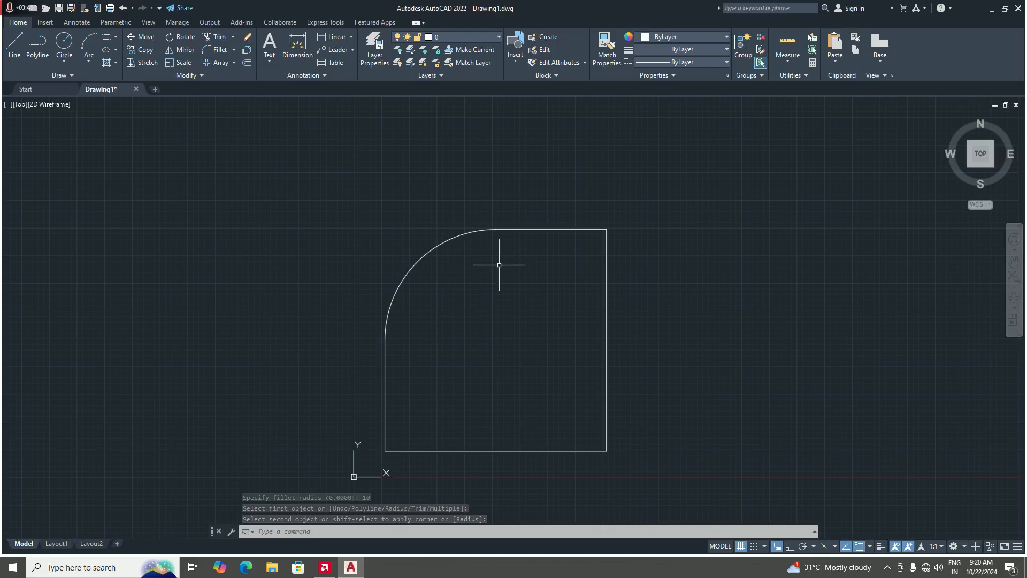
pyautogui.hotkey('ctrl', 'z')
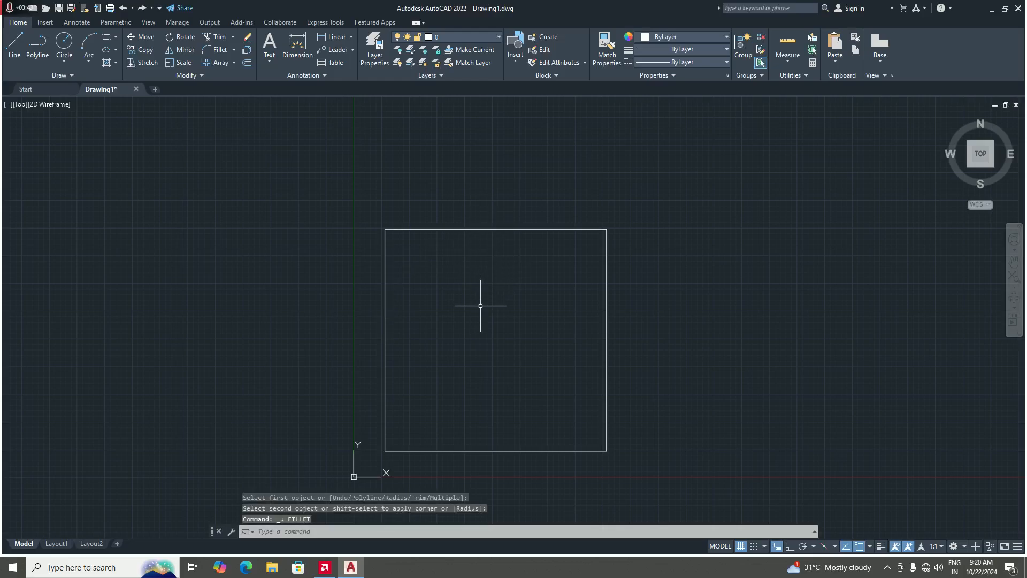
# Fillet all corners of the square at once with the Polyline option and a radius of 5, and undo the fillet
pyautogui.write('f')
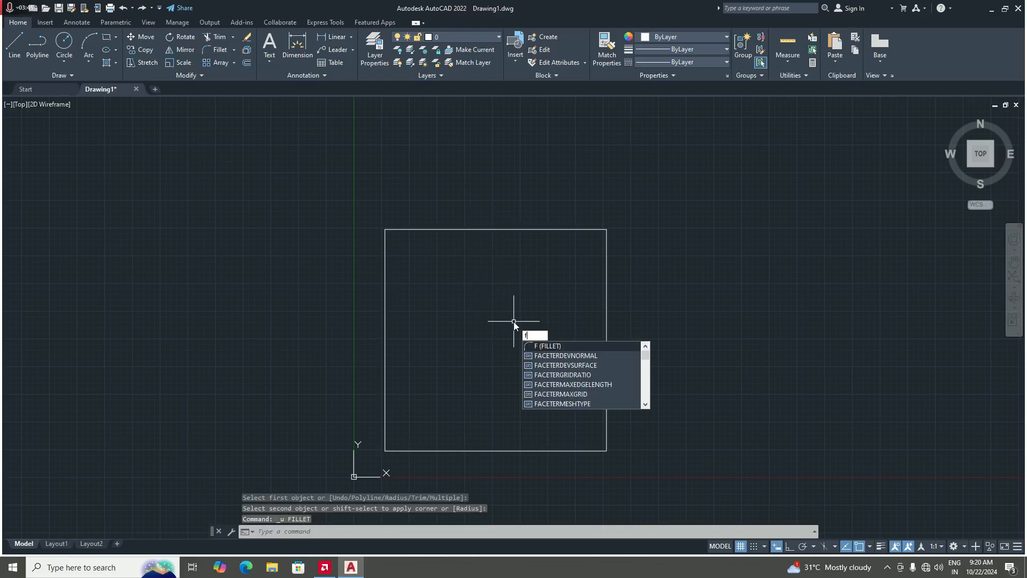
pyautogui.press('Return')
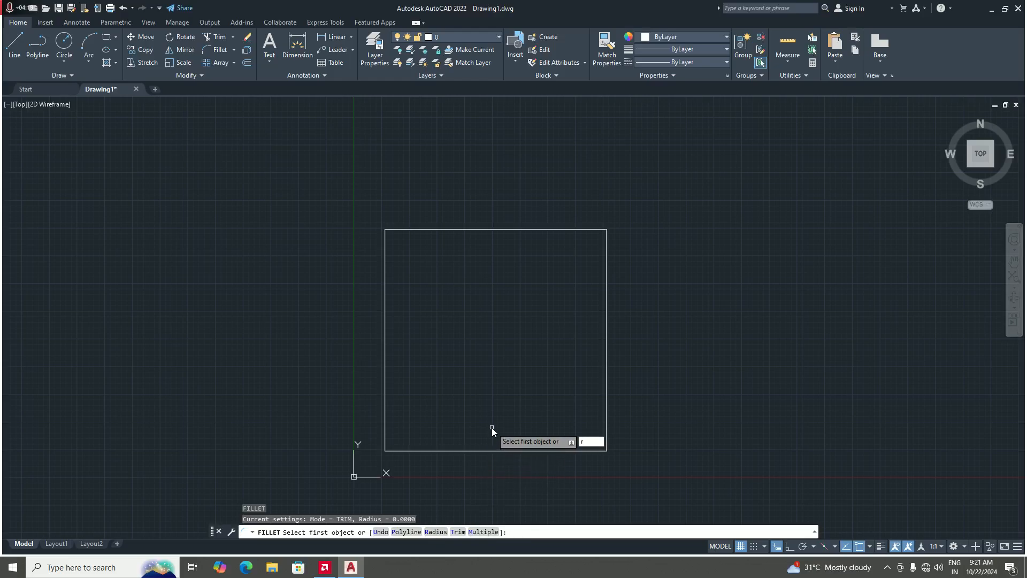
pyautogui.press('Return')
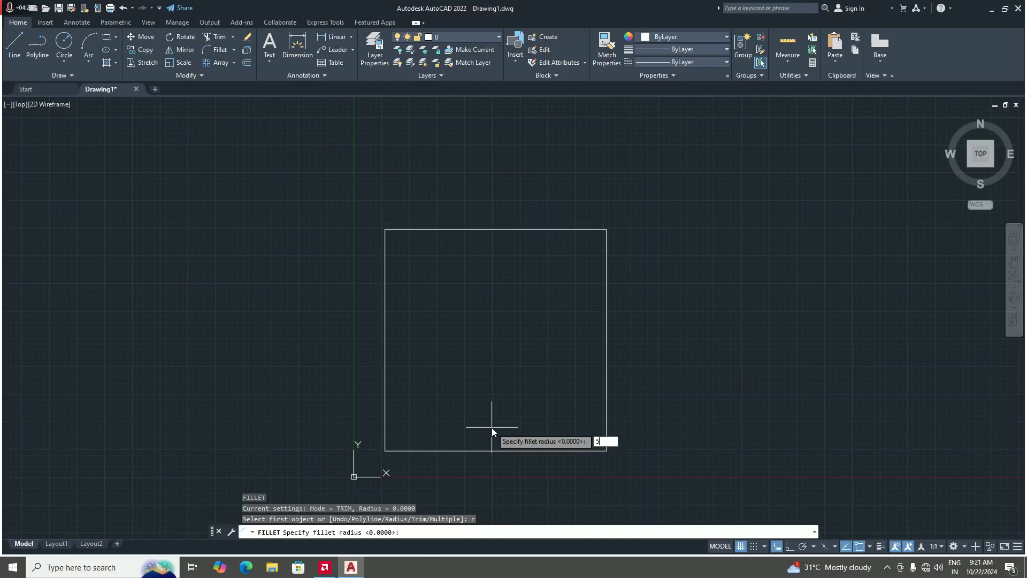
pyautogui.press('Return')
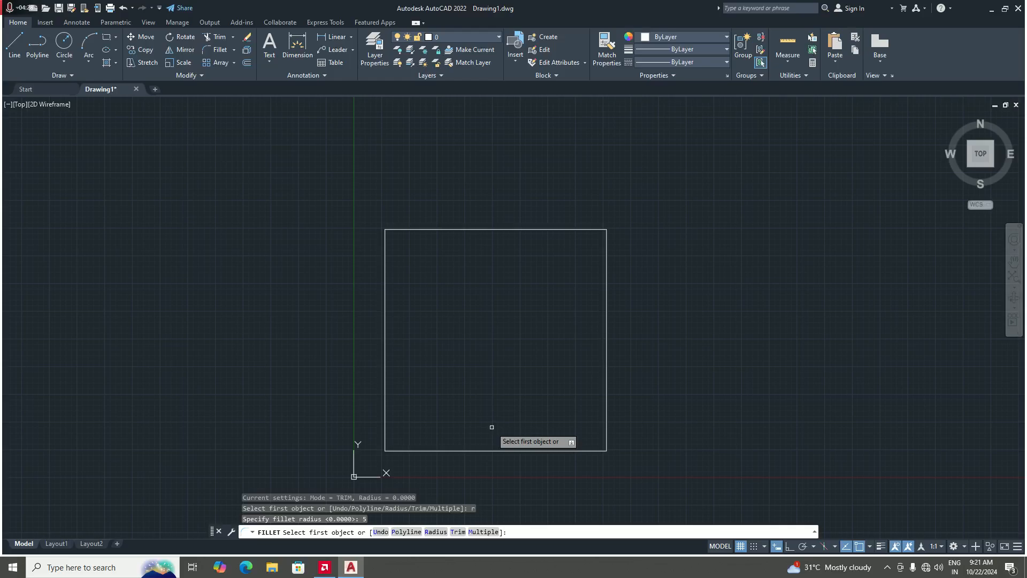
pyautogui.write('P')
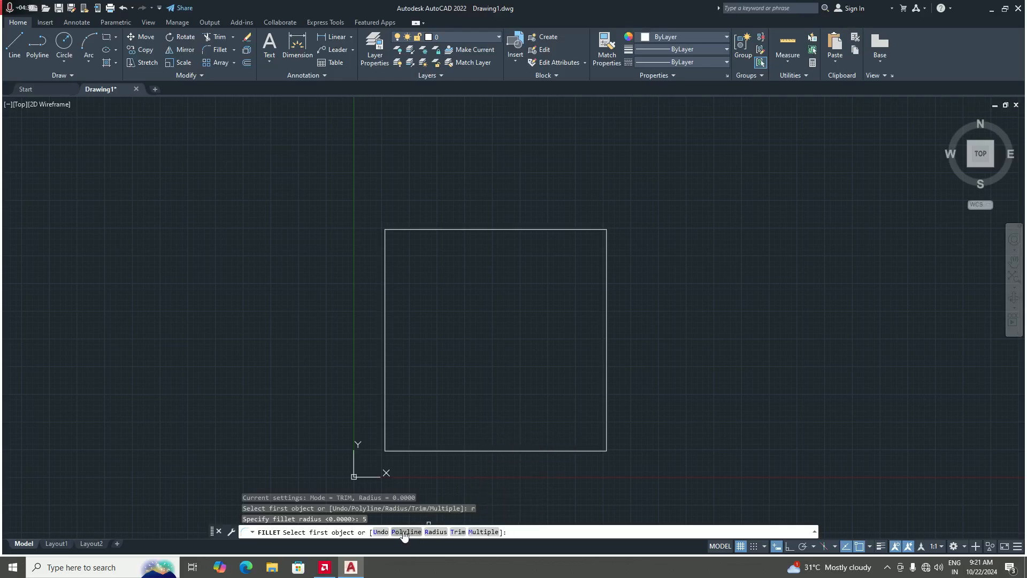
pyautogui.press('Return')
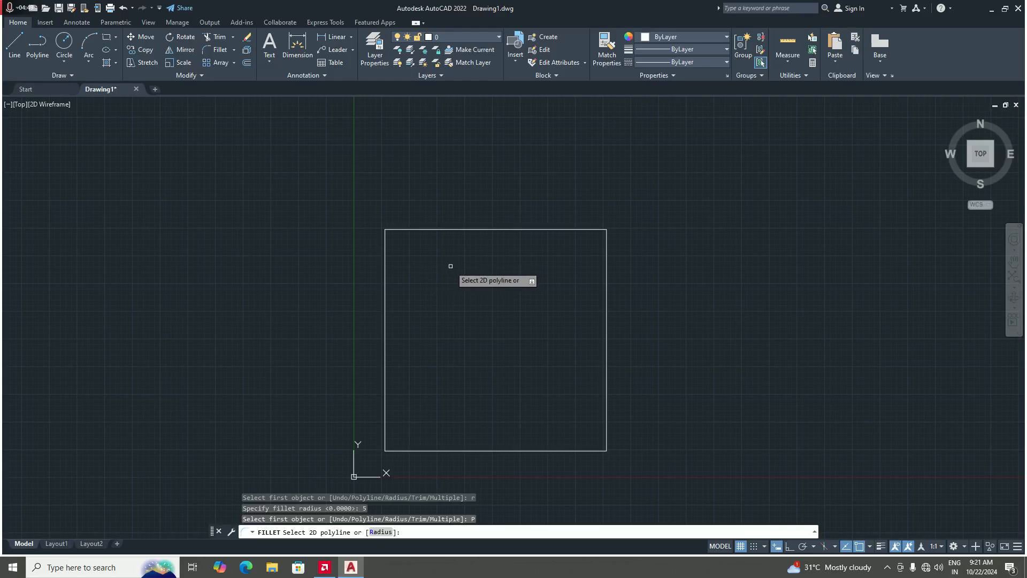
pyautogui.click(451, 229)
pyautogui.click(451, 229)
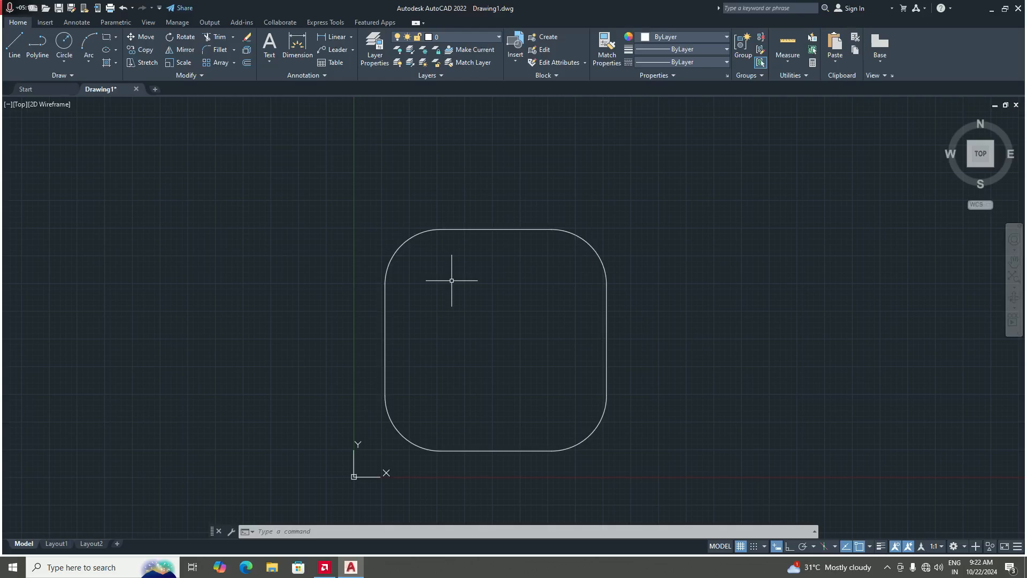
pyautogui.hotkey('ctrl', 'z')
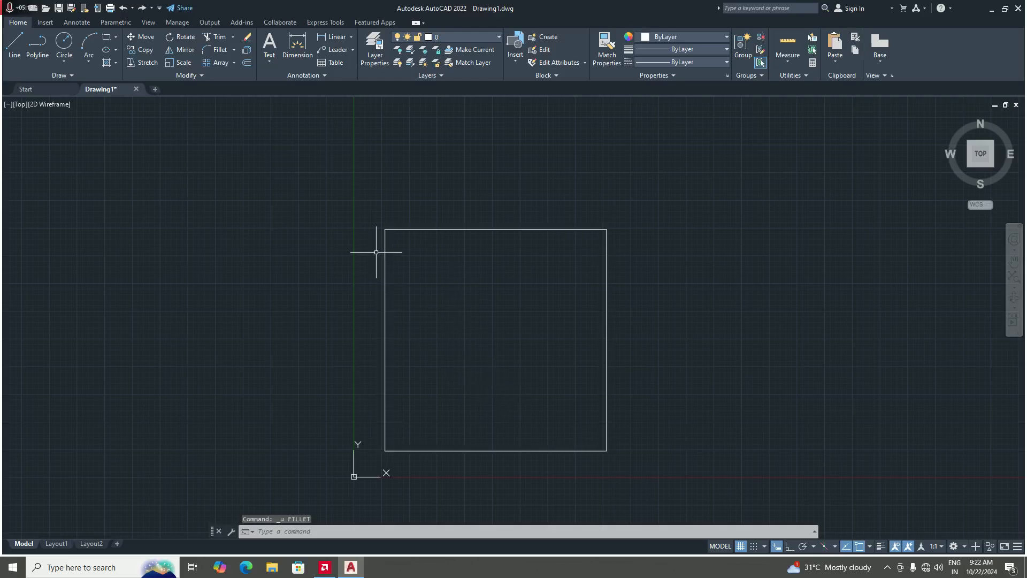
# Fillet the square's lower-right corner with a radius of 5
pyautogui.write('f')
pyautogui.press('Return')
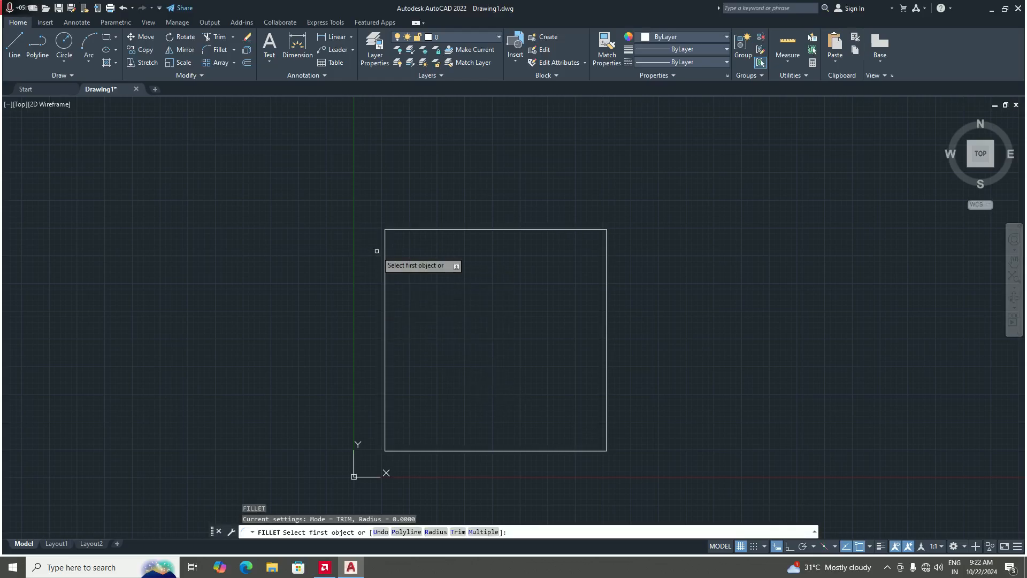
pyautogui.write('r')
pyautogui.press('Return')
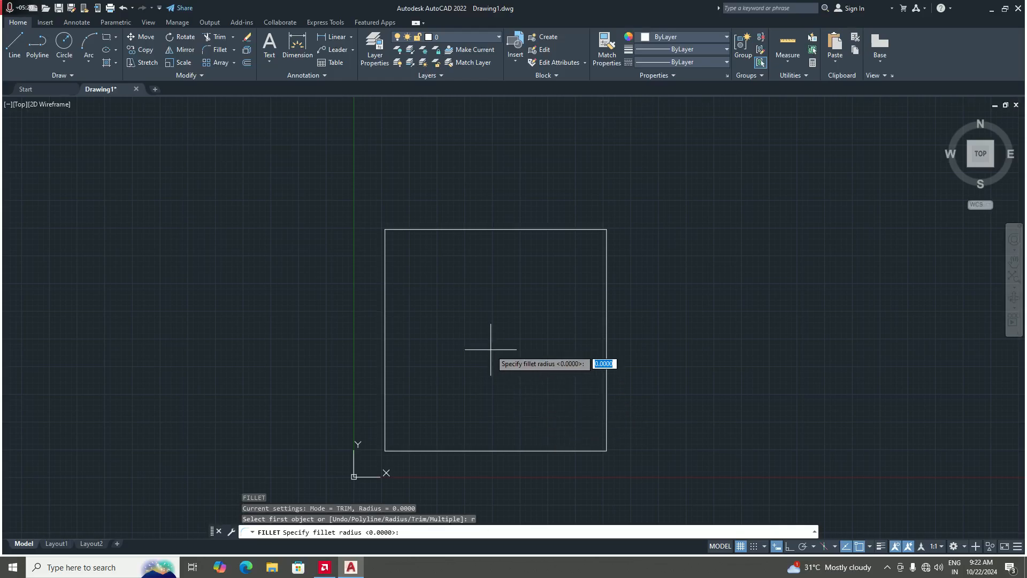
pyautogui.press('Return')
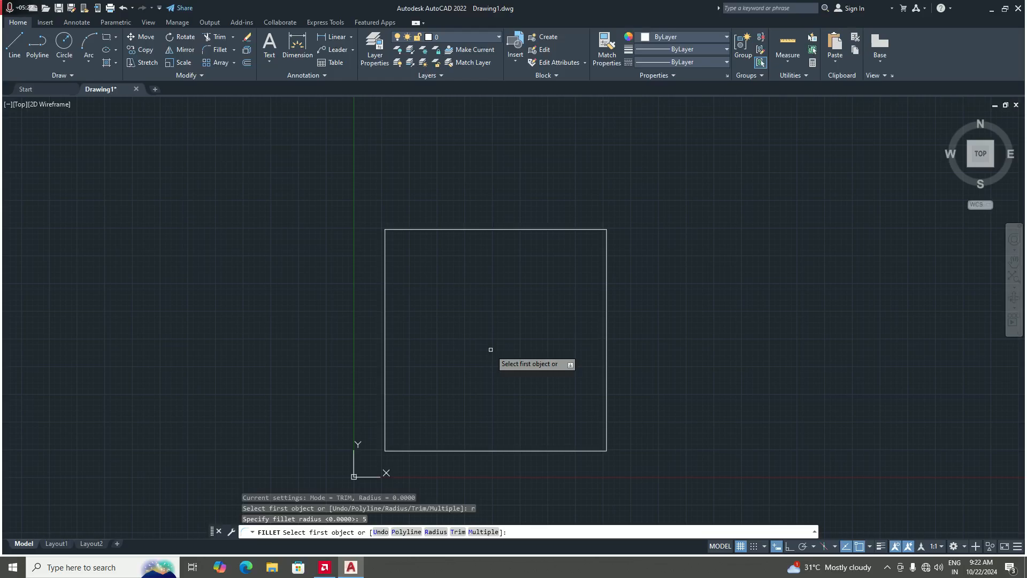
pyautogui.click(573, 450)
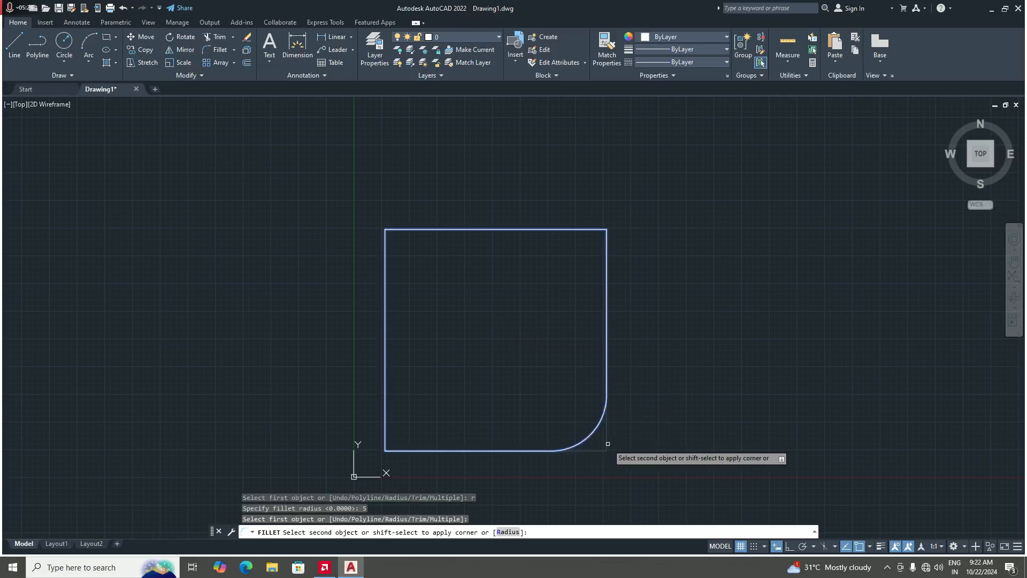
pyautogui.click(608, 406)
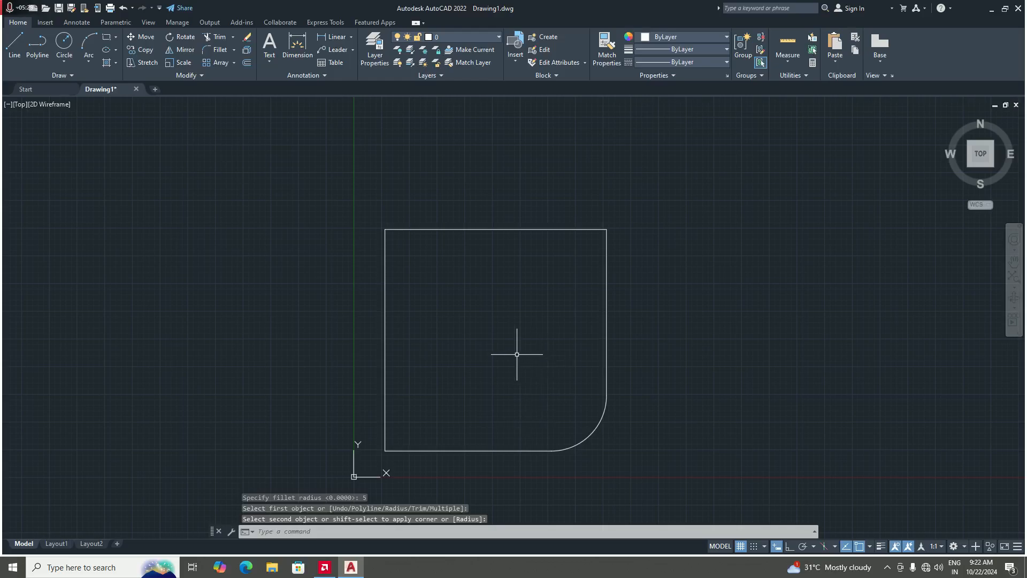
# Fillet the square's upper-right, lower-left and upper-left corners one by one with the same radius of 5
pyautogui.press('Return')
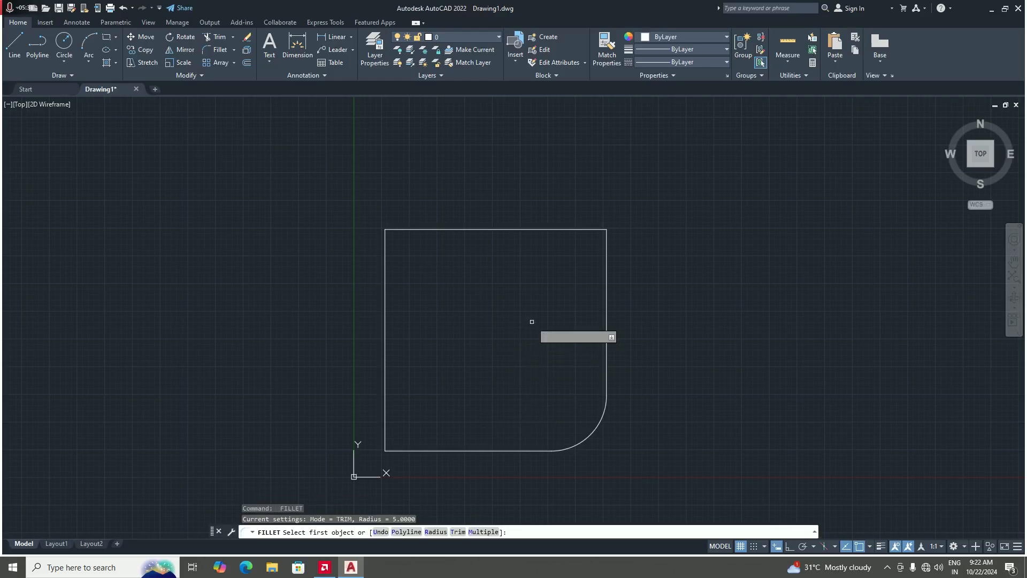
pyautogui.click(559, 228)
pyautogui.click(607, 269)
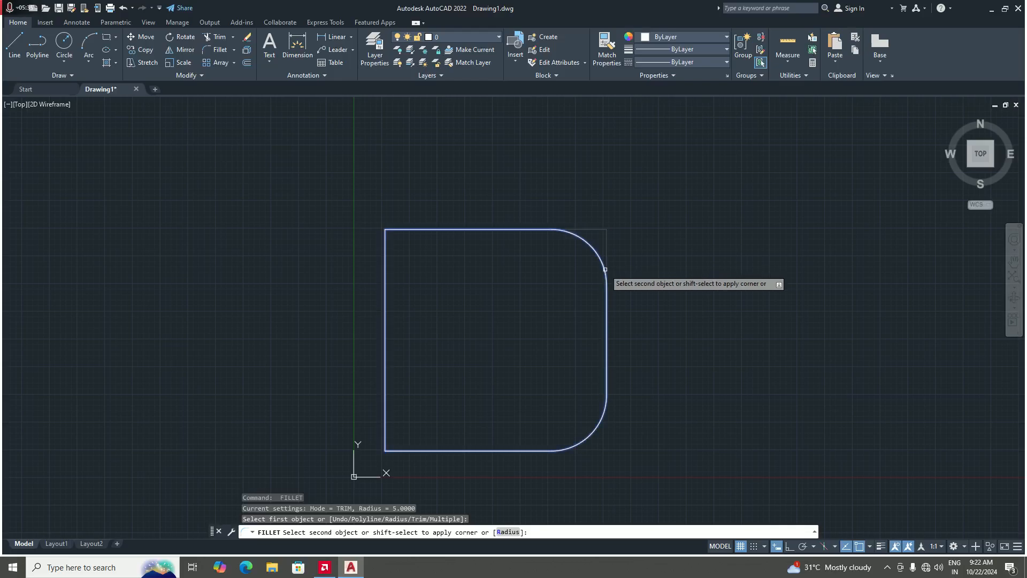
pyautogui.press('Return')
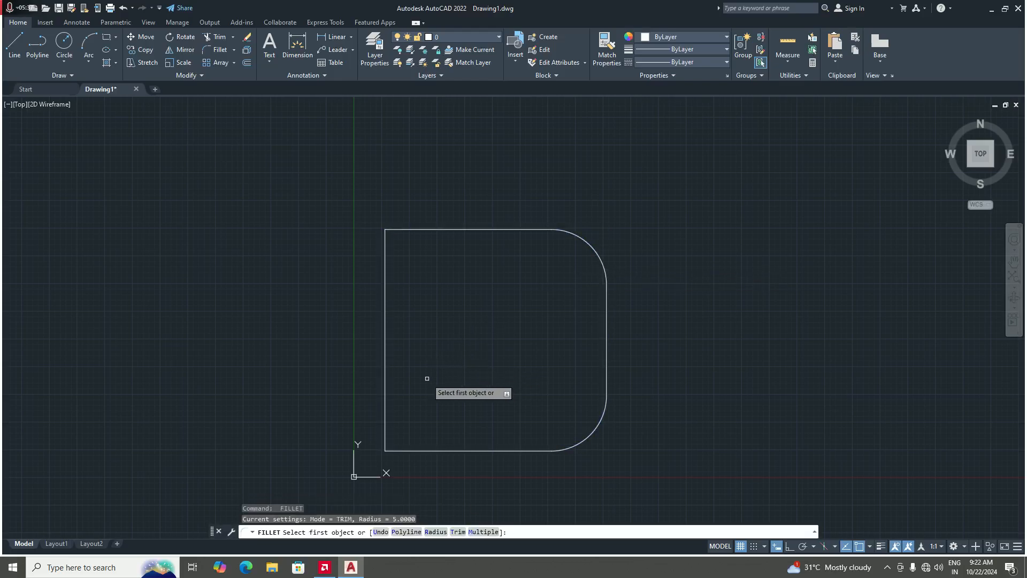
pyautogui.click(385, 424)
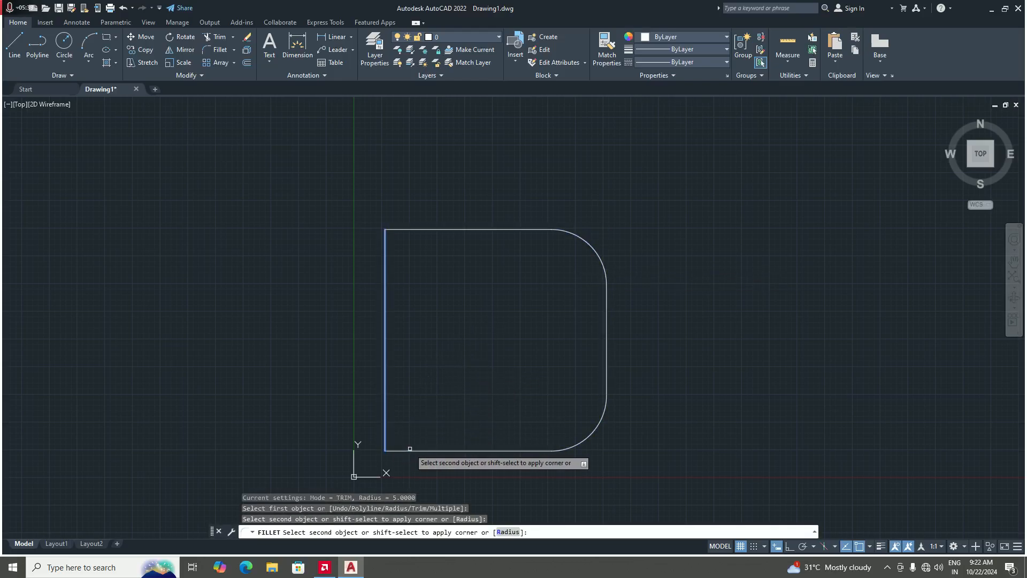
pyautogui.click(420, 450)
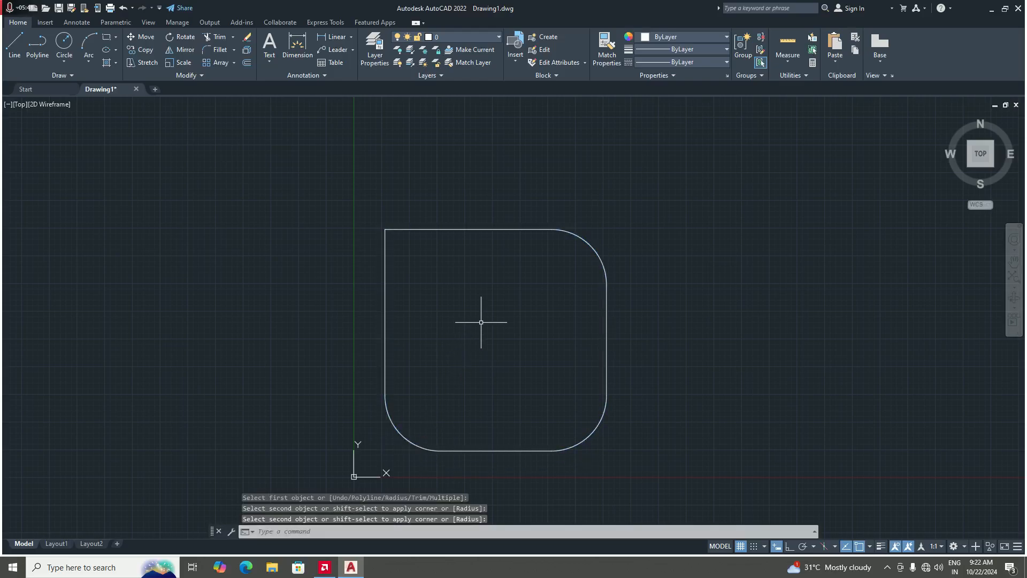
pyautogui.press('Return')
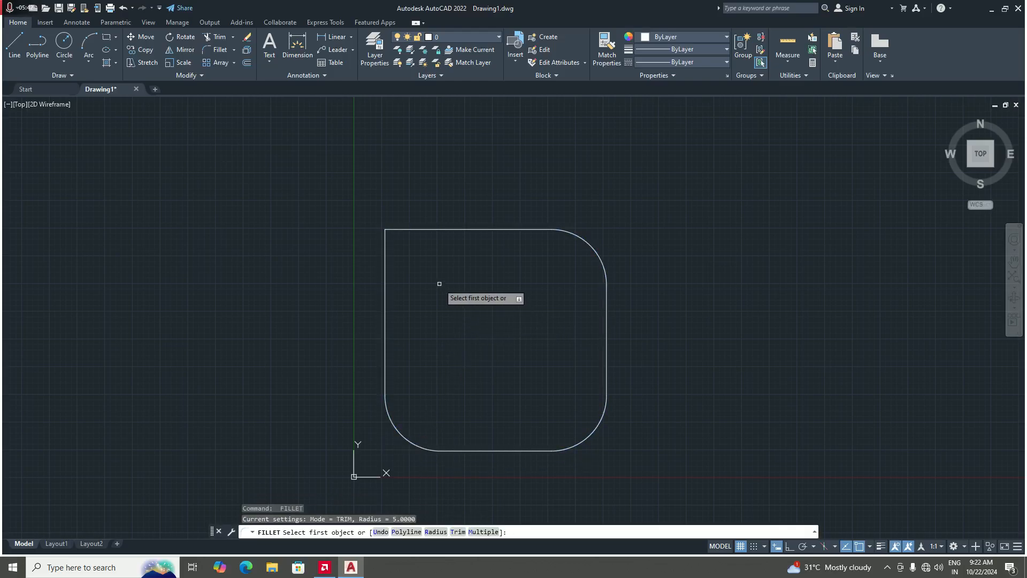
pyautogui.click(385, 241)
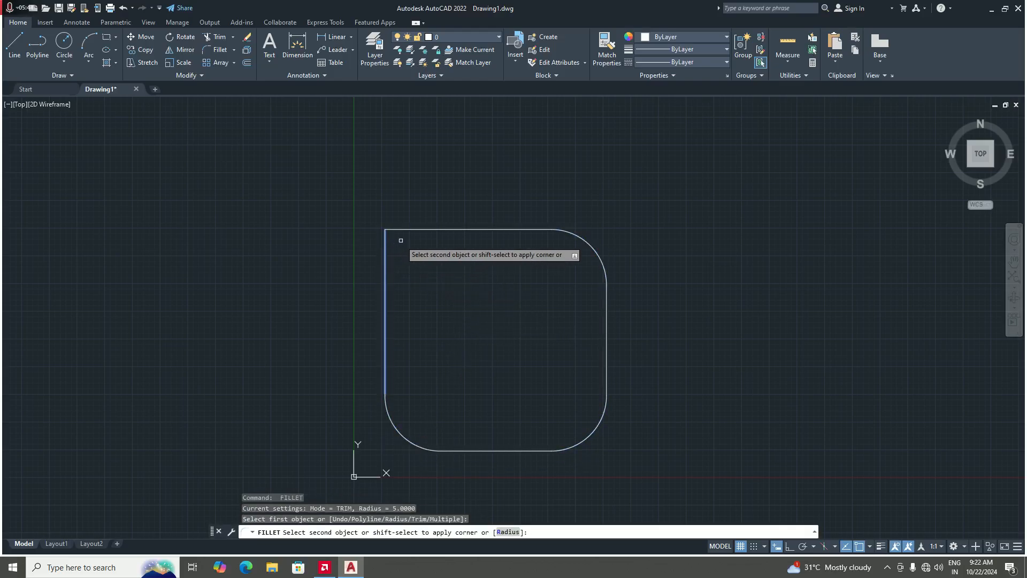
pyautogui.click(431, 230)
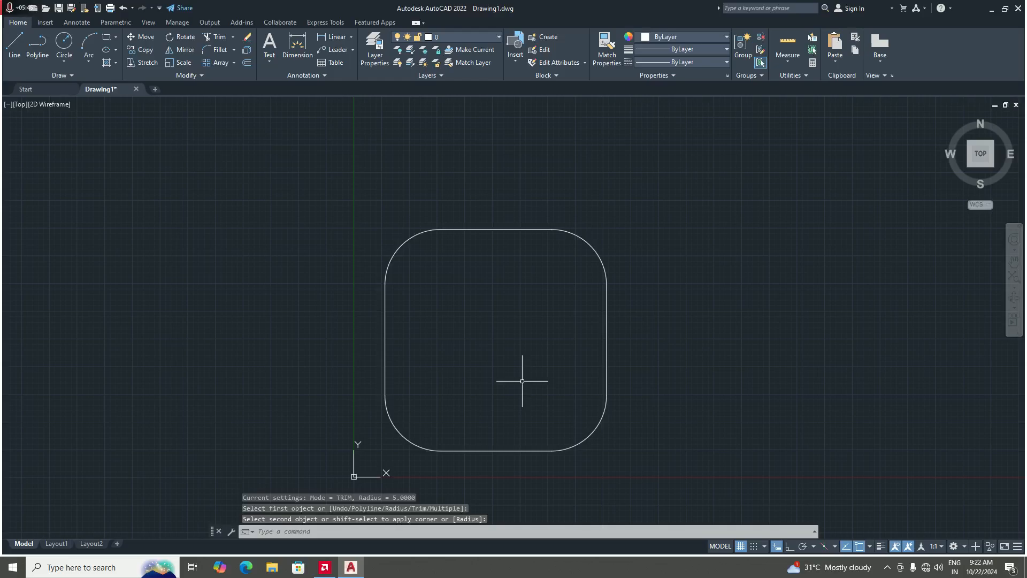
# Add a horizontal linear dimension from the lower-right fillet's center to the square's right edge, placing it below the square
pyautogui.scroll(-2, 530, 404)
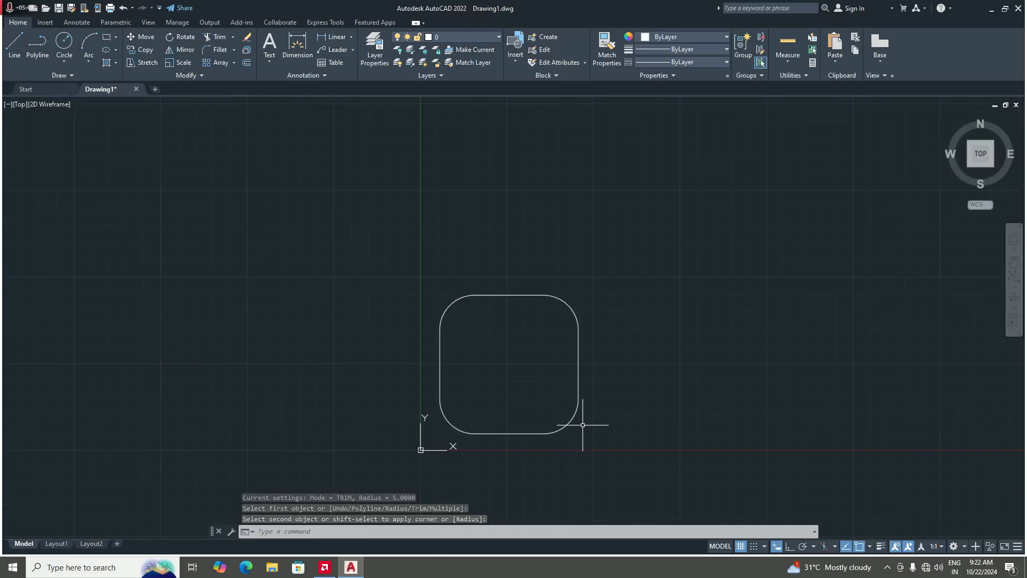
pyautogui.scroll(2, 576, 422)
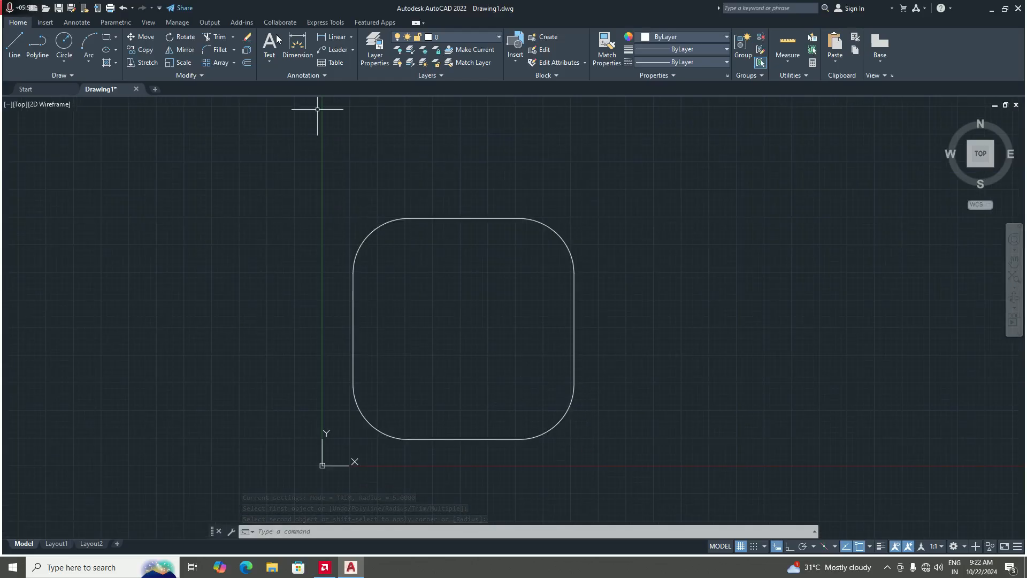
pyautogui.click(338, 37)
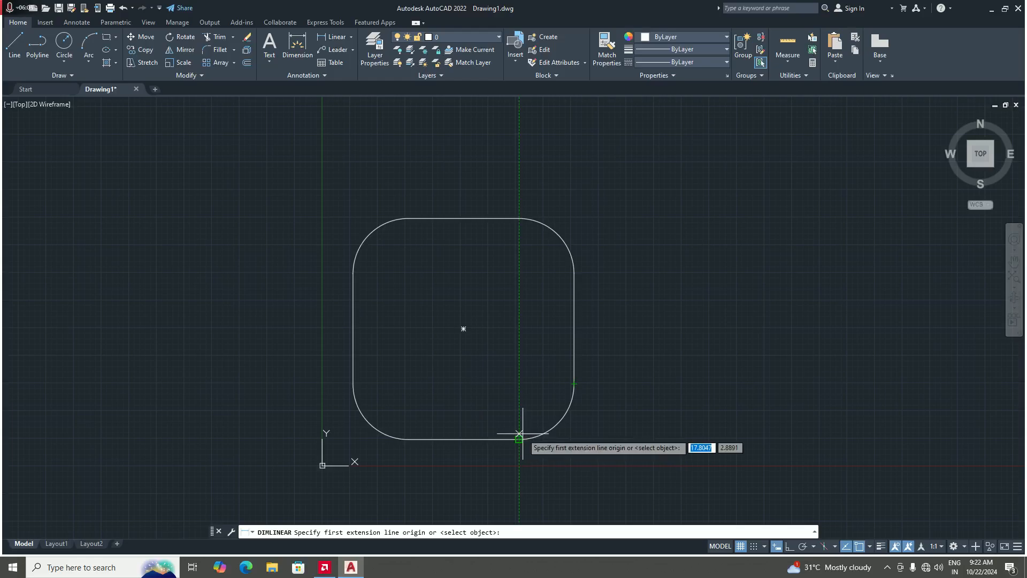
pyautogui.click(519, 384)
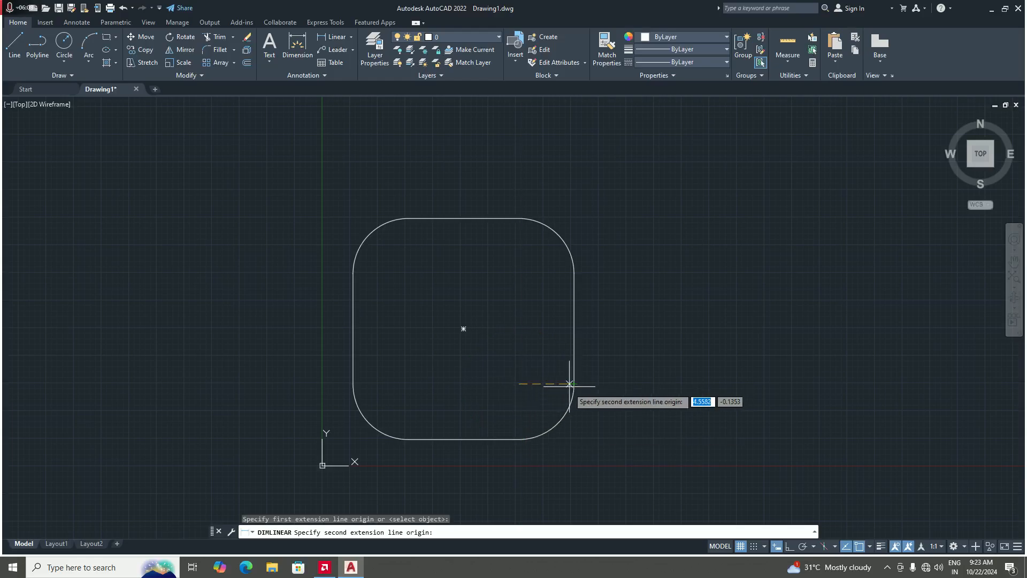
pyautogui.click(574, 384)
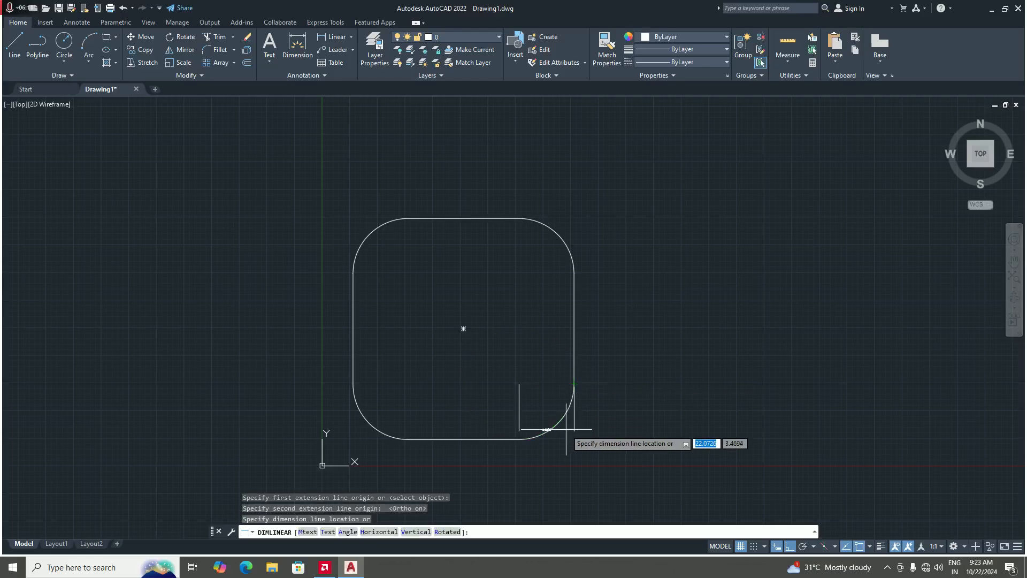
pyautogui.click(561, 458)
pyautogui.scroll(4, 549, 468)
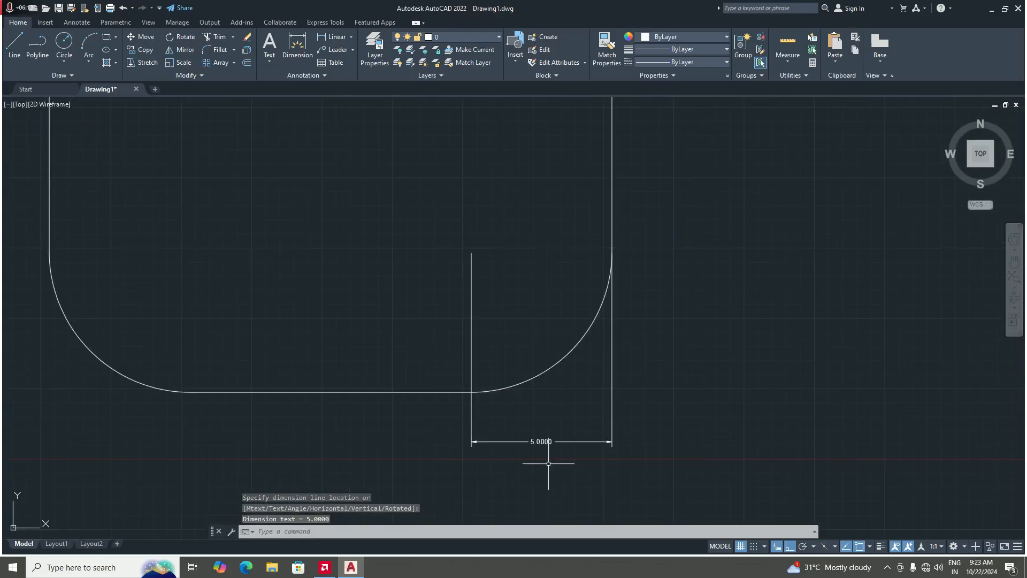
pyautogui.scroll(-2, 538, 415)
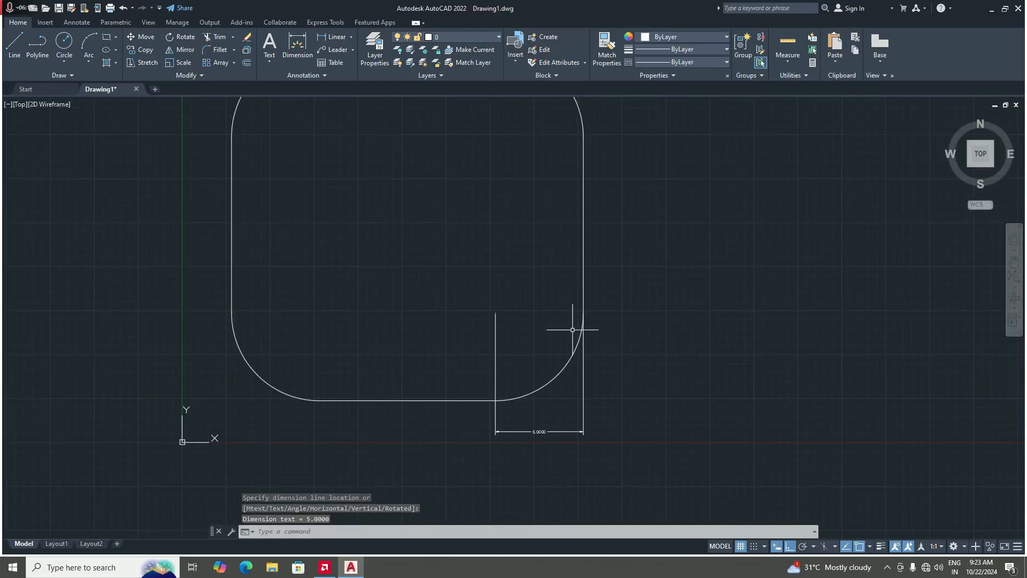
pyautogui.scroll(-2, 571, 323)
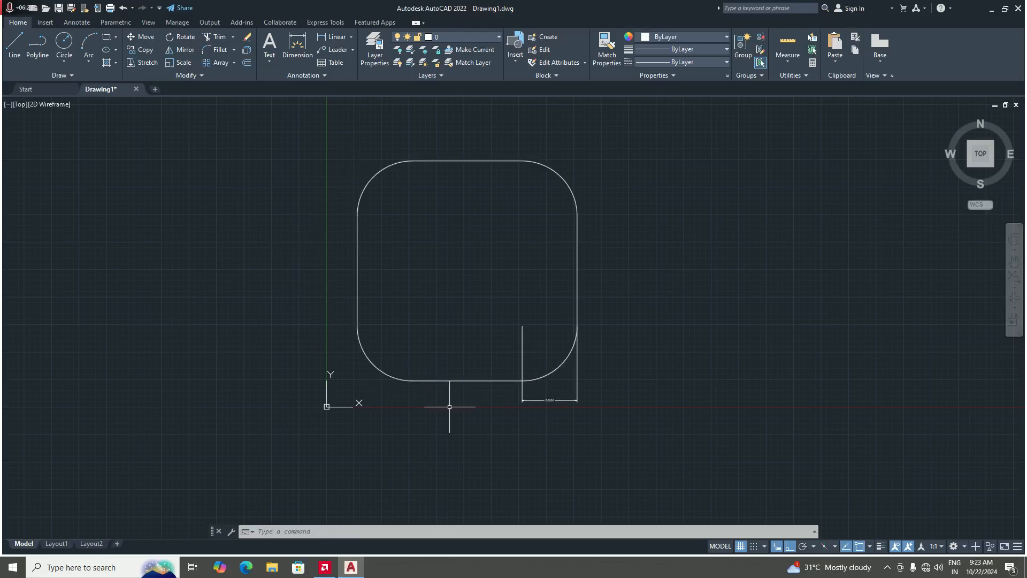
# Erase the linear dimension below the square, and undo the erasure
pyautogui.click(574, 399)
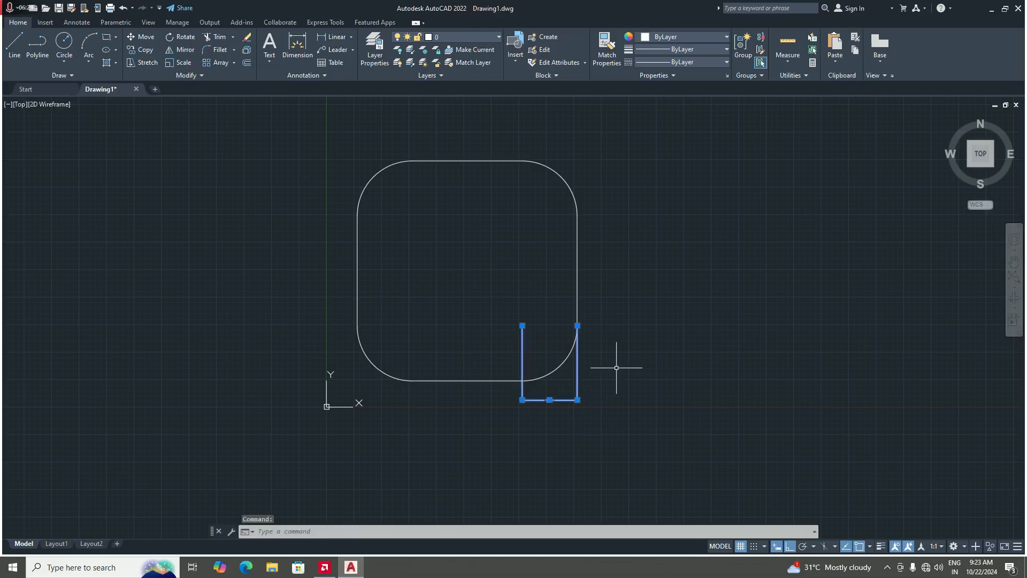
pyautogui.press('Delete')
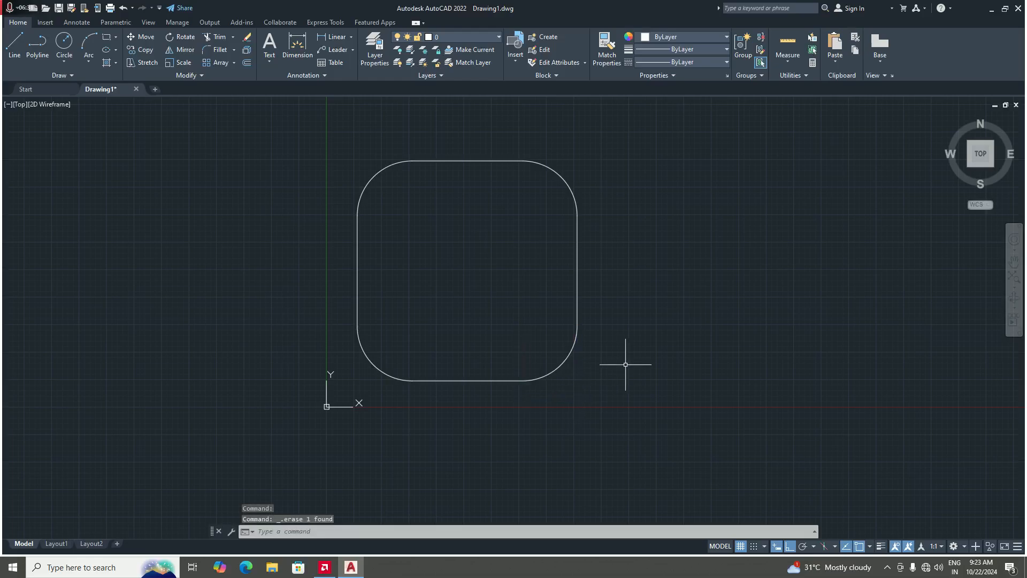
pyautogui.scroll(-4, 470, 369)
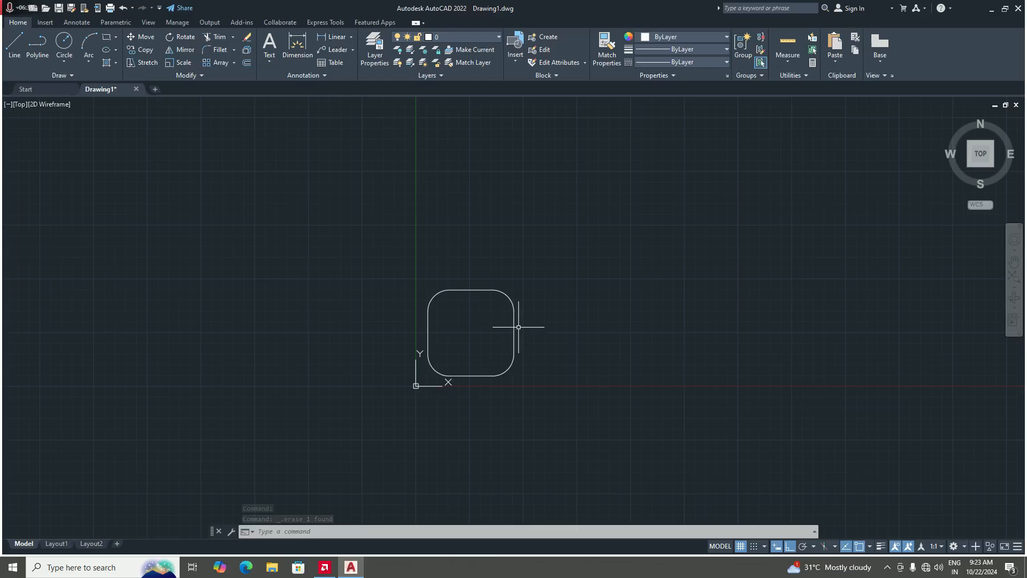
pyautogui.hotkey('ctrl', 'z')
pyautogui.hotkey('ctrl', 'z')
pyautogui.hotkey('ctrl', 'z')
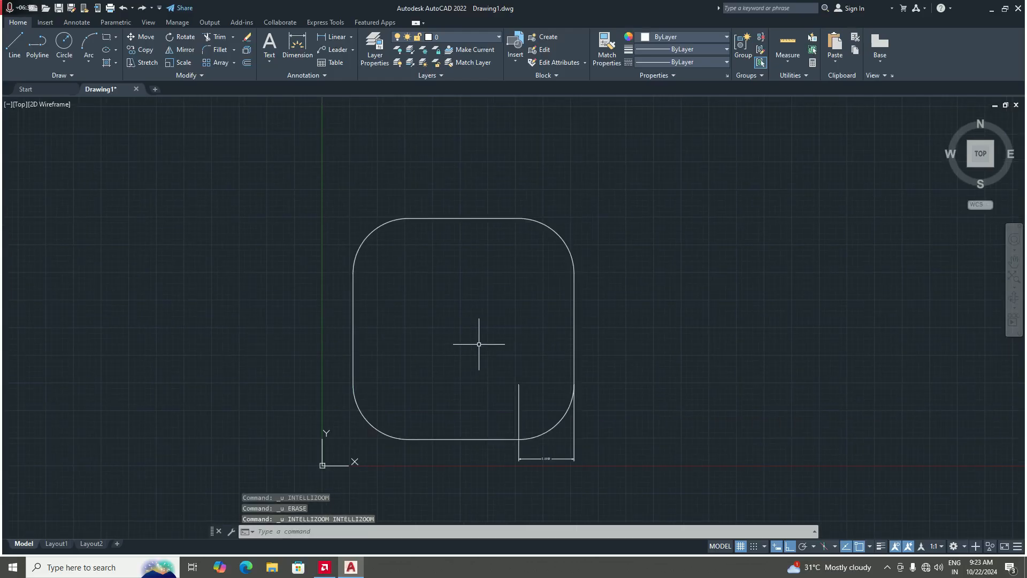
# Erase the linear dimension at the square's lower-right fillet
pyautogui.click(585, 464)
pyautogui.click(484, 444)
pyautogui.press('Delete')
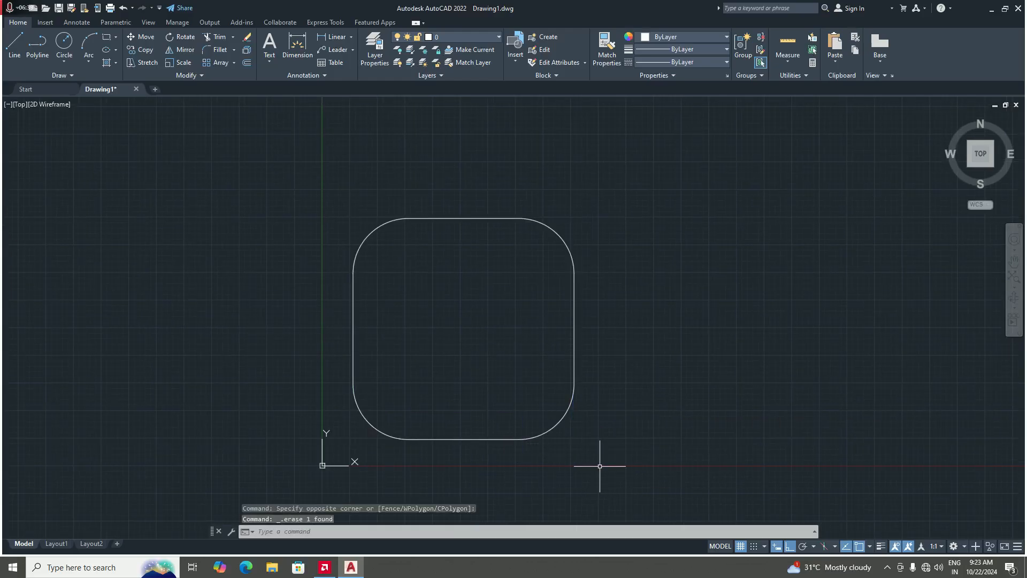
# Draw a 20 by 20 unit rectangle to the right of the filleted square using the Dimensions option
pyautogui.write('ex')
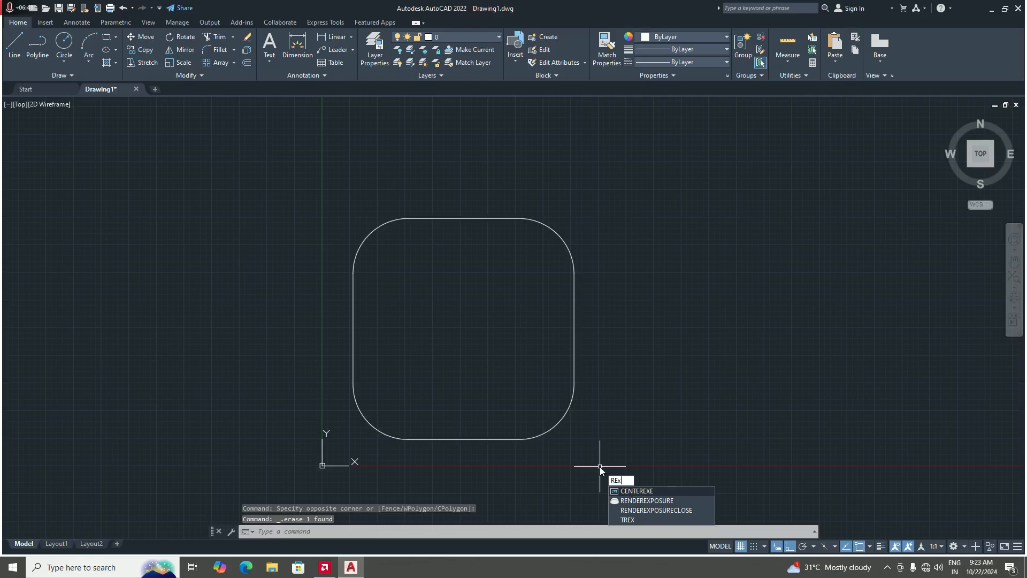
pyautogui.press('BackSpace')
pyautogui.write('c')
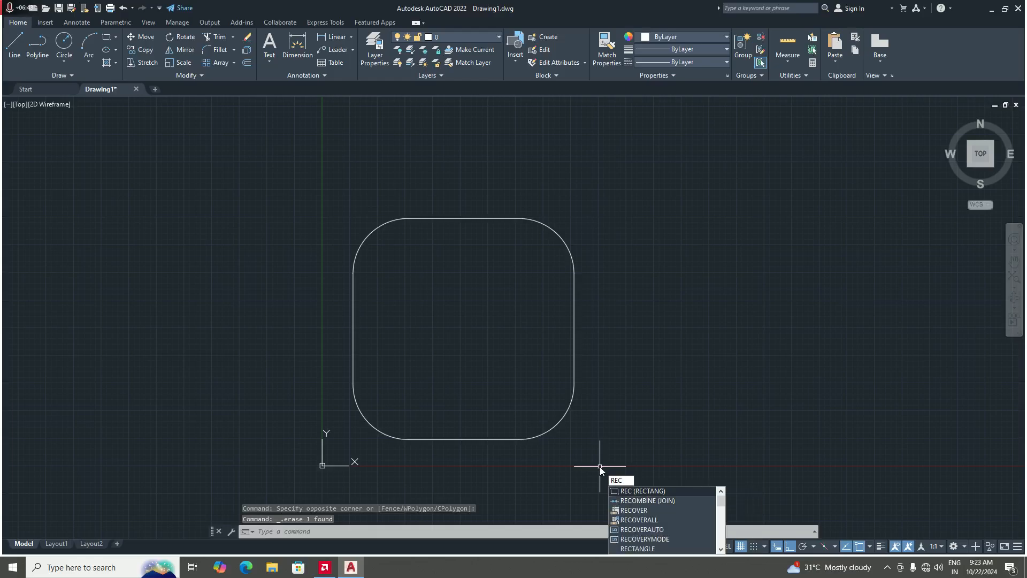
pyautogui.press('Return')
pyautogui.scroll(-6, 425, 408)
pyautogui.scroll(5, 482, 411)
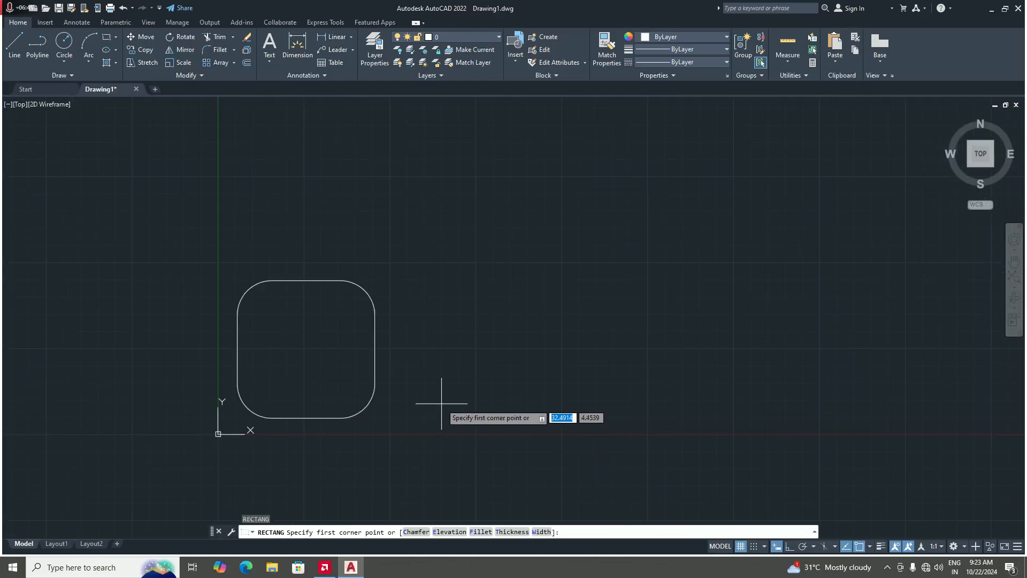
pyautogui.click(455, 419)
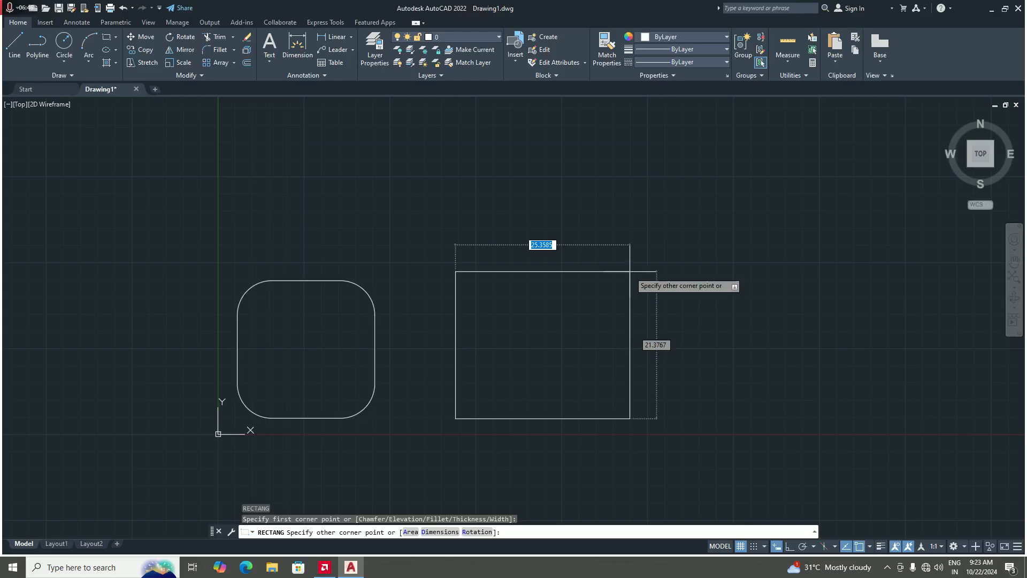
pyautogui.write('d')
pyautogui.press('Return')
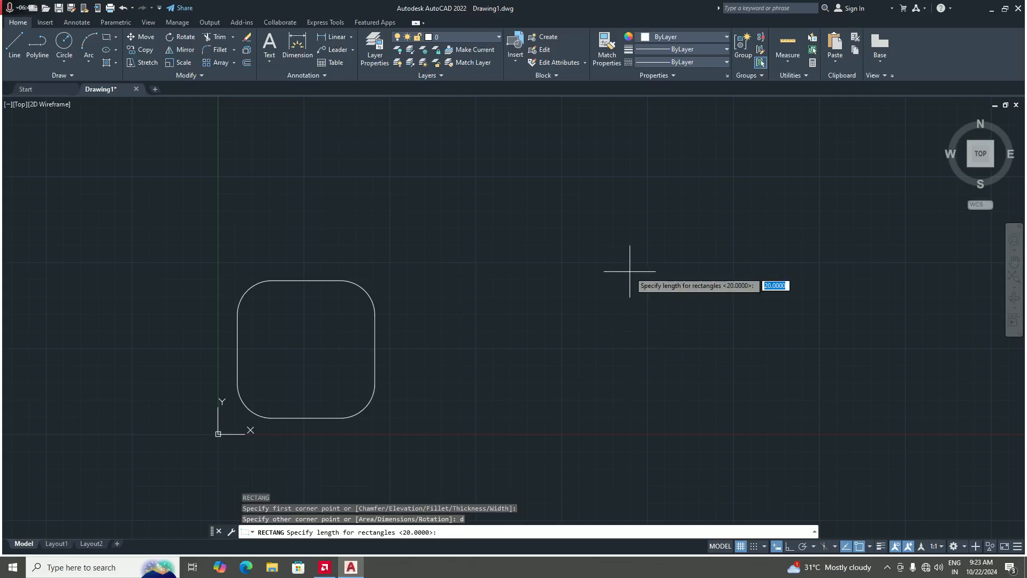
pyautogui.press('Return')
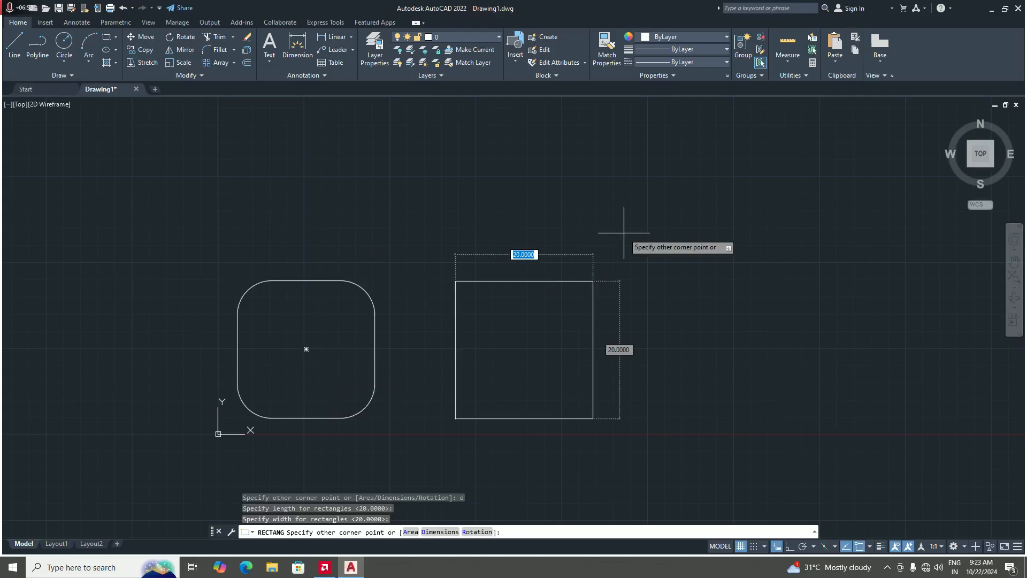
pyautogui.click(657, 270)
# Start the Fillet command for the unfilleted square beside the rounded one
pyautogui.scroll(-2, 653, 314)
pyautogui.scroll(2, 630, 333)
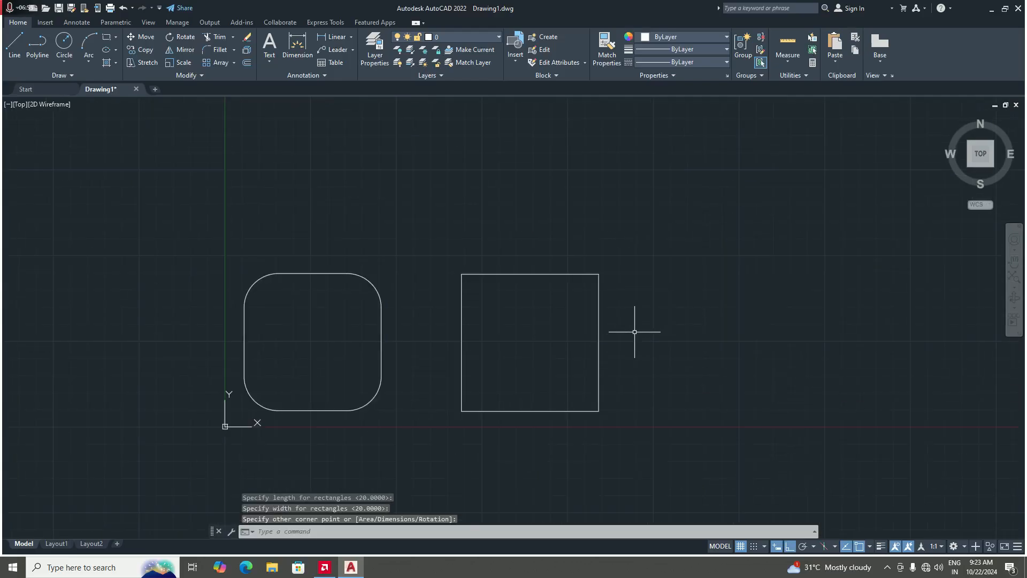
pyautogui.scroll(2, 591, 294)
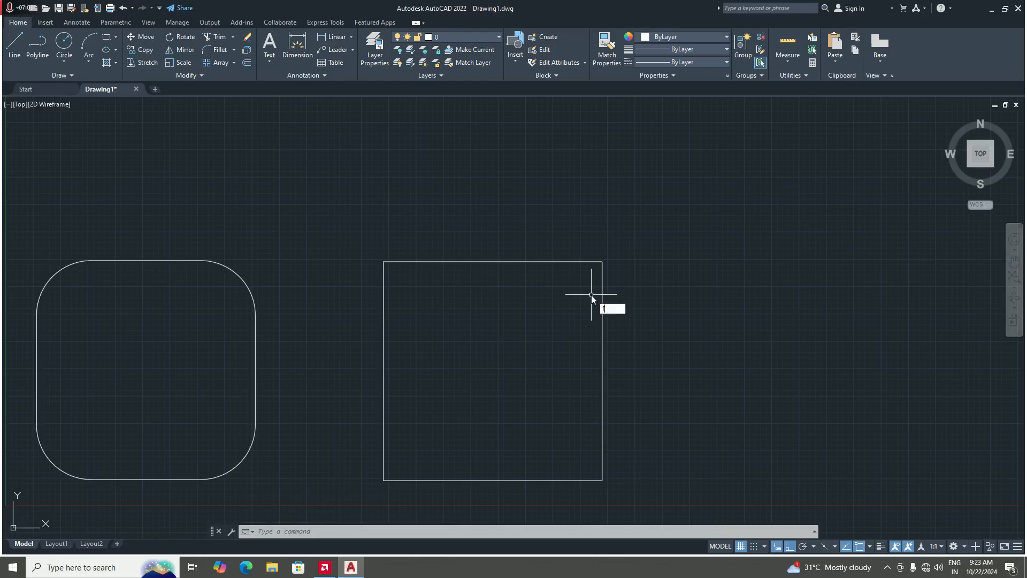
pyautogui.press('Return')
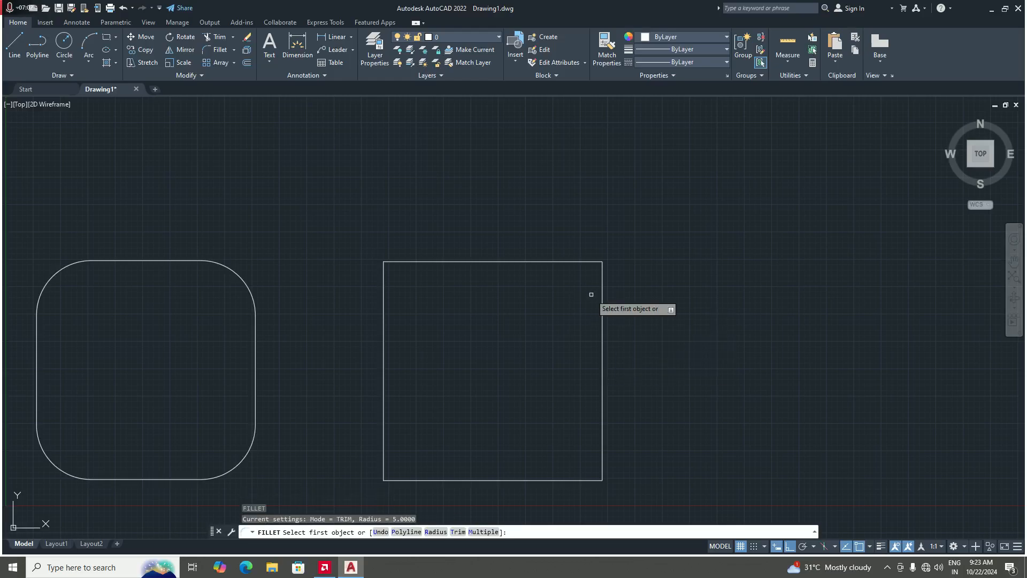
pyautogui.scroll(-4, 591, 294)
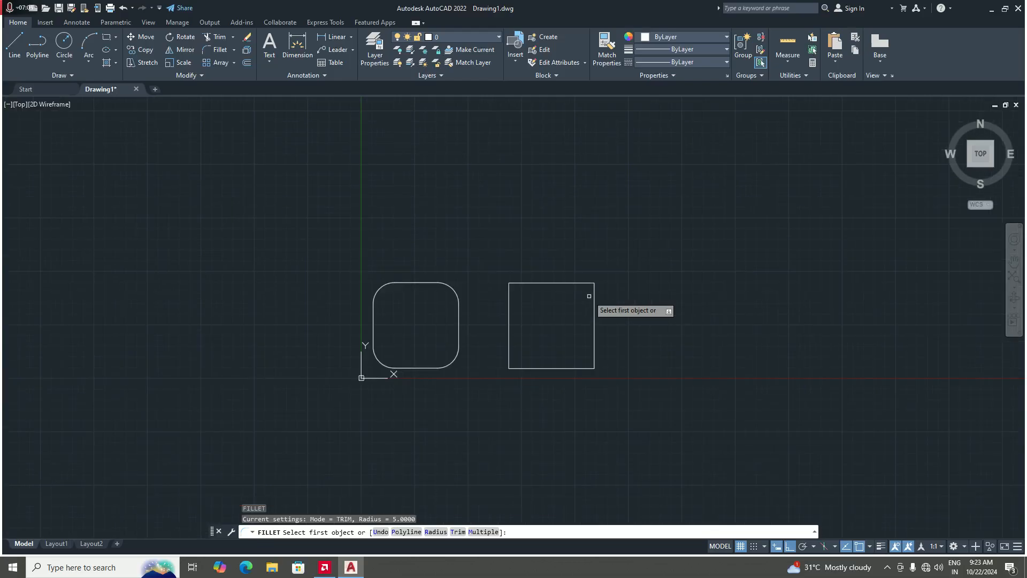
pyautogui.scroll(2, 400, 291)
pyautogui.scroll(2, 527, 345)
pyautogui.scroll(-3, 477, 348)
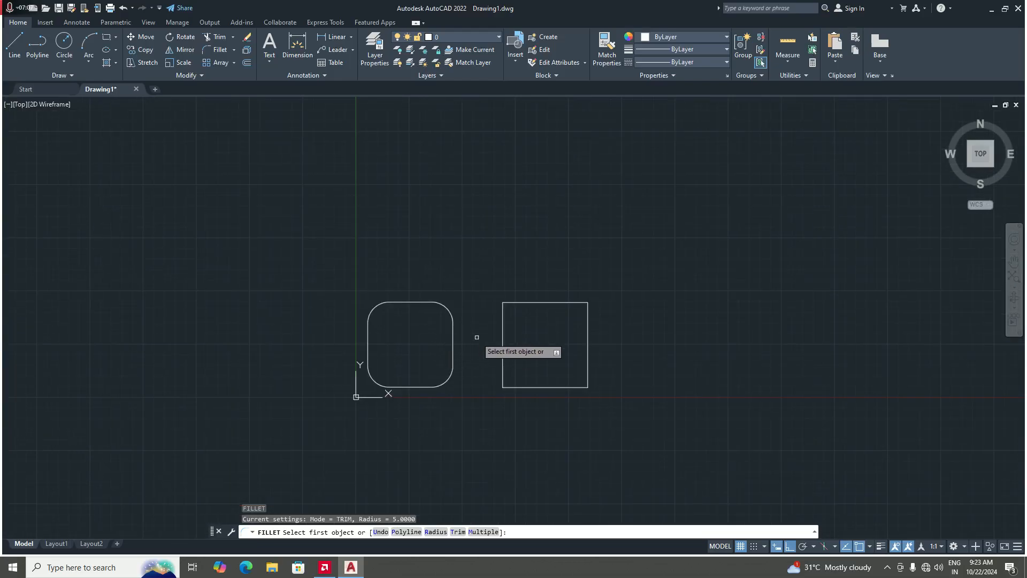
pyautogui.scroll(1, 470, 333)
pyautogui.scroll(2, 441, 305)
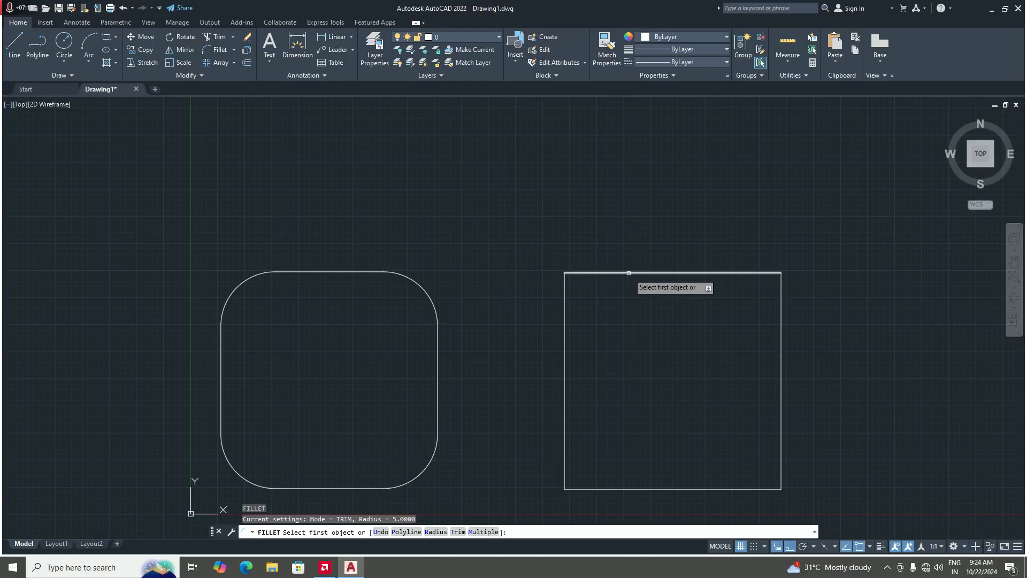
pyautogui.scroll(-2, 497, 304)
pyautogui.scroll(-2, 497, 304)
pyautogui.scroll(2, 607, 333)
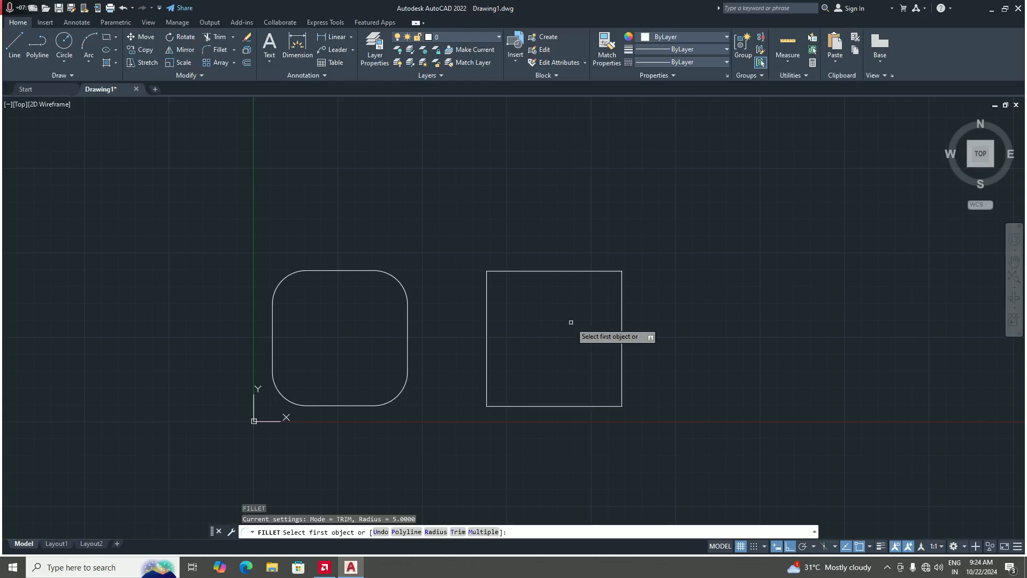
pyautogui.scroll(3, 511, 294)
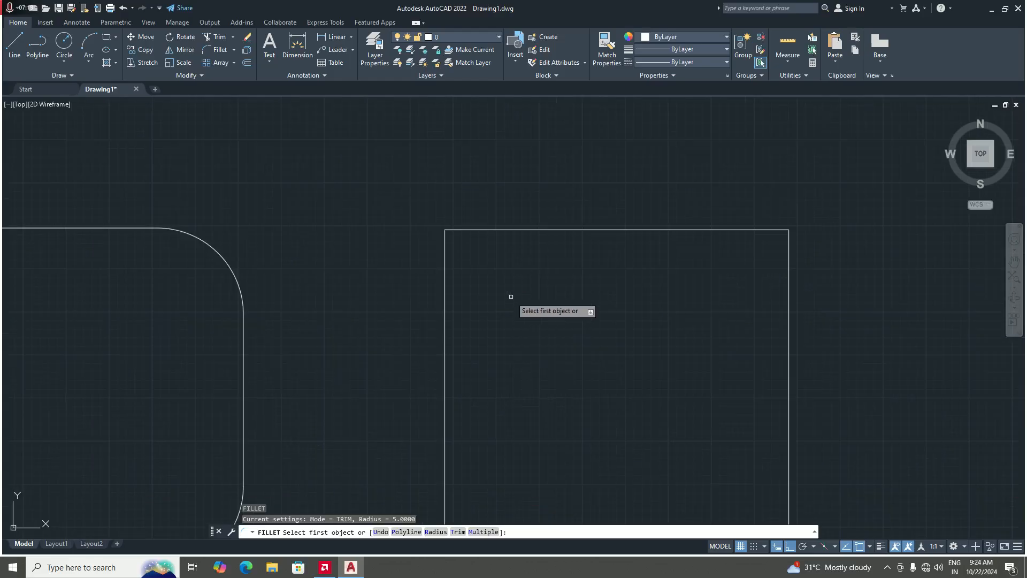
pyautogui.scroll(-3, 489, 247)
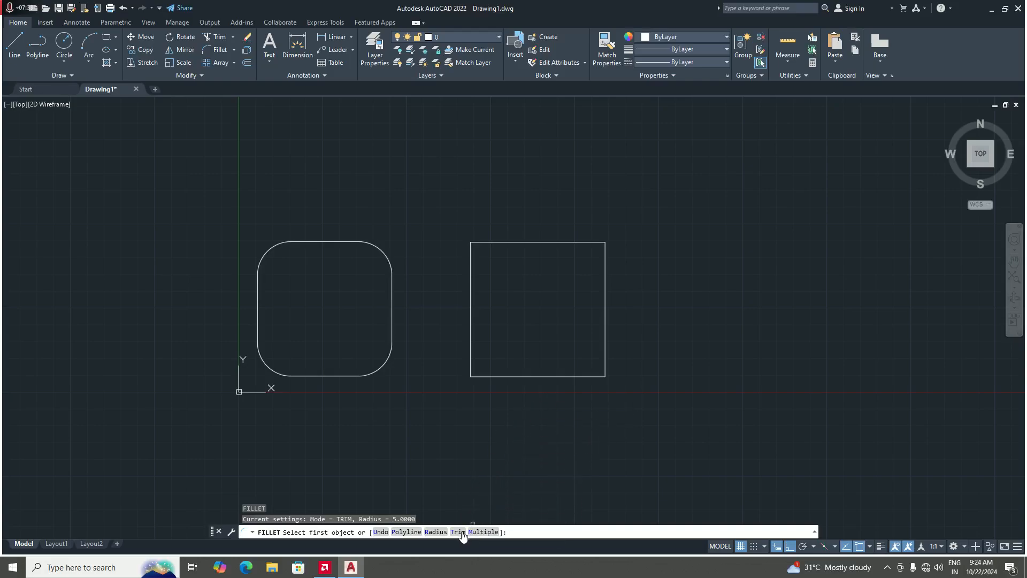
pyautogui.scroll(-1, 503, 398)
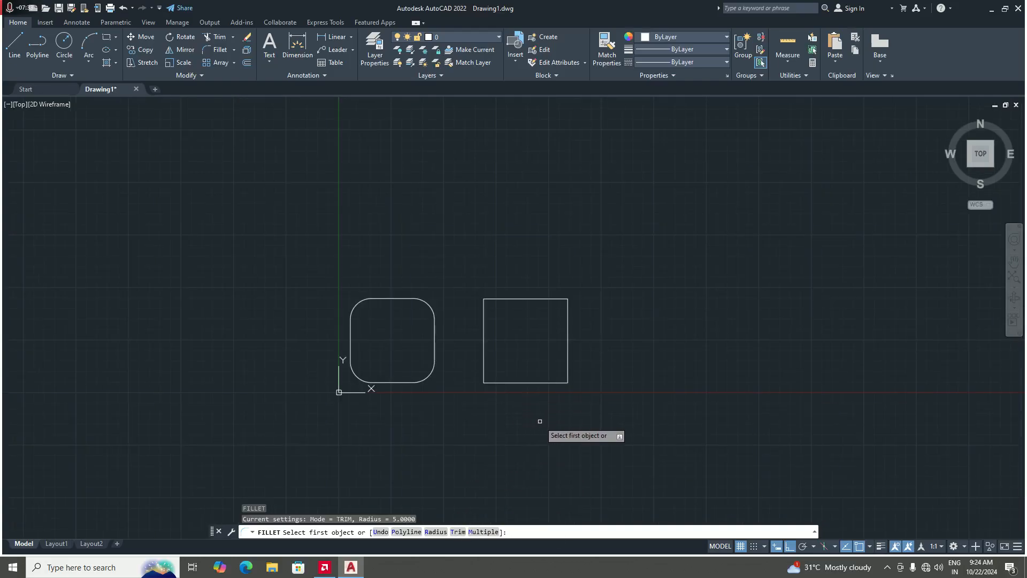
pyautogui.scroll(1, 531, 444)
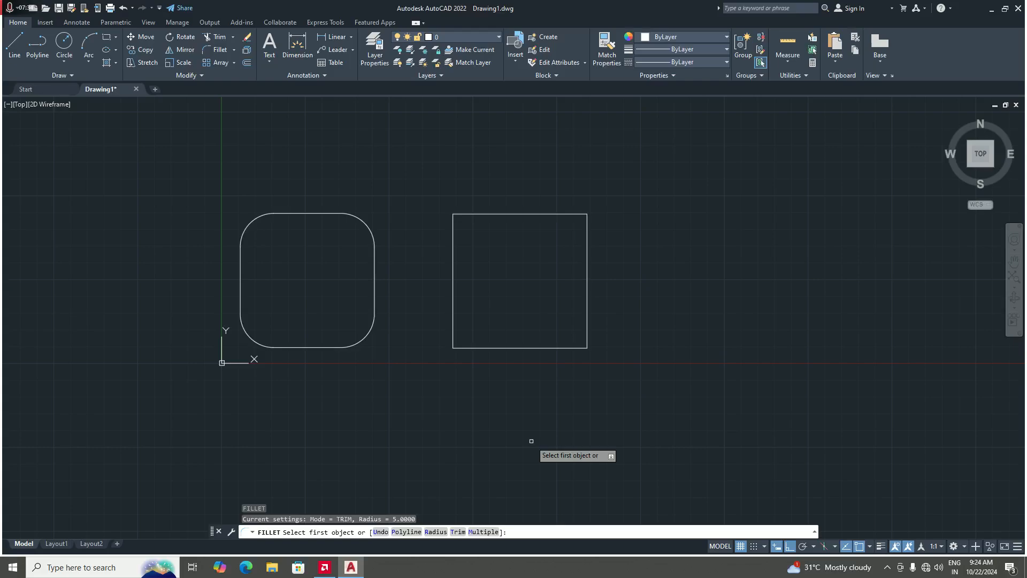
# Set the Fillet command's trim mode to No trim and accept a fillet radius of 5
pyautogui.write('t')
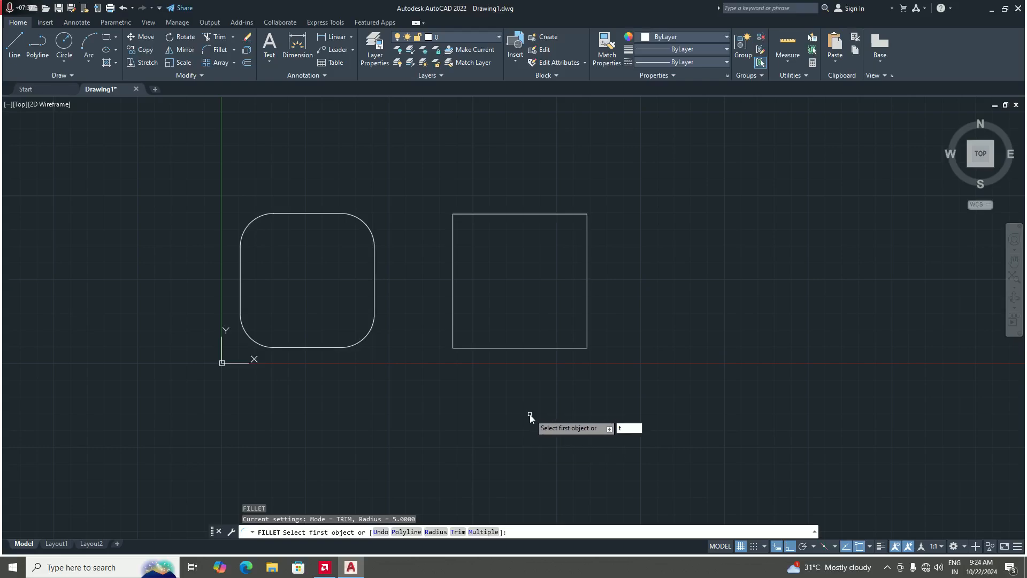
pyautogui.press('Return')
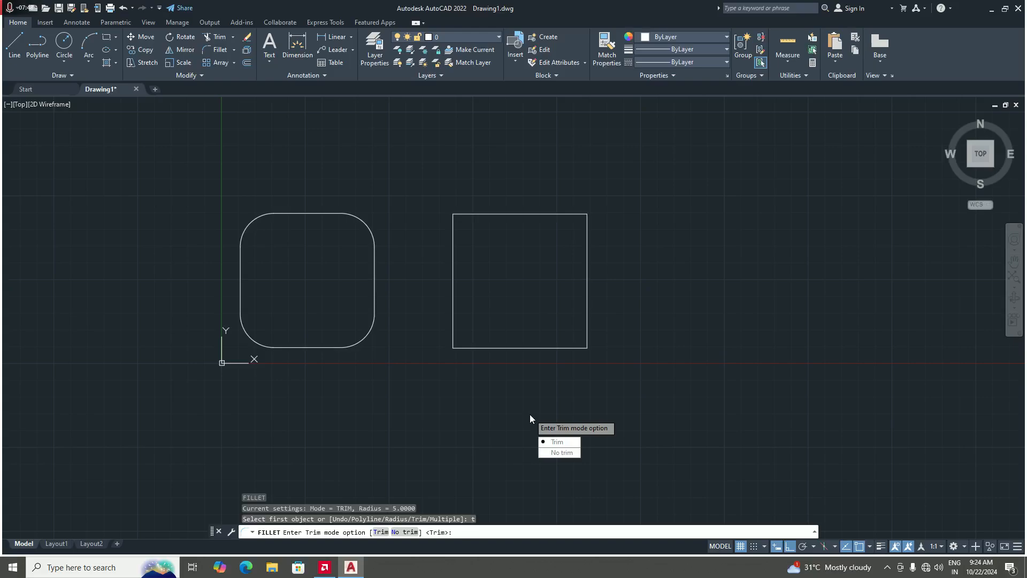
pyautogui.write('n')
pyautogui.press('Return')
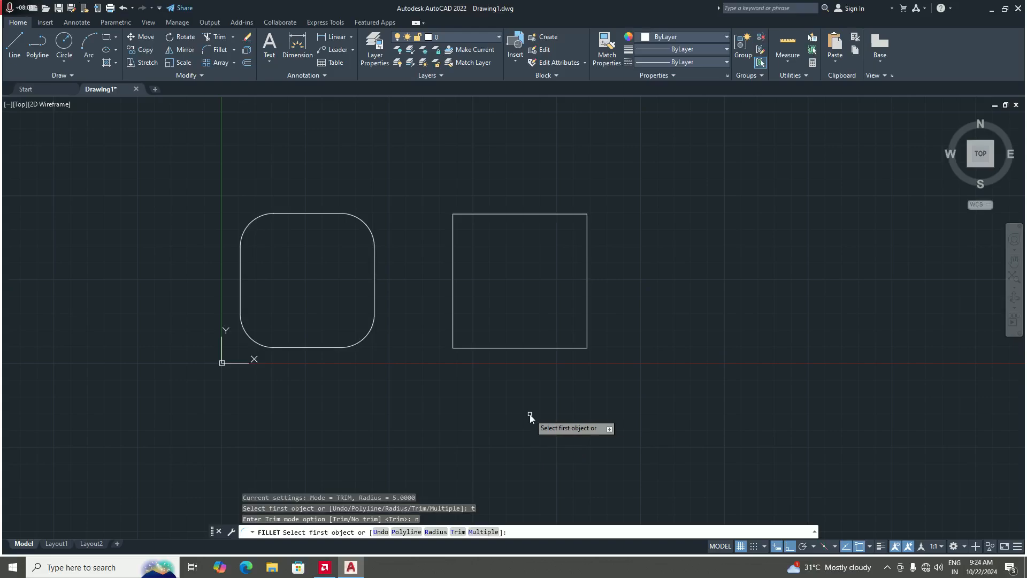
pyautogui.write('r')
pyautogui.press('Return')
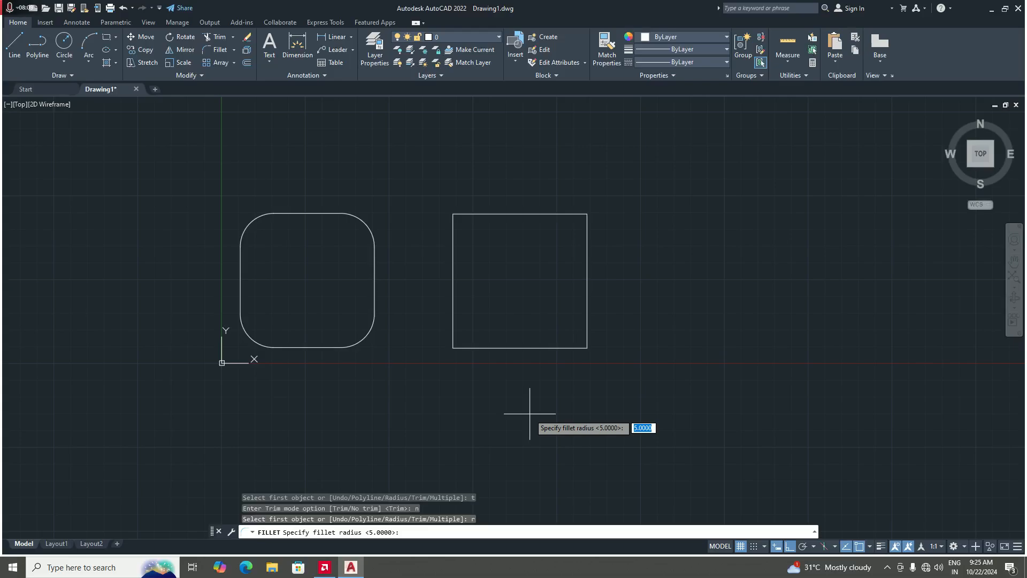
pyautogui.press('Return')
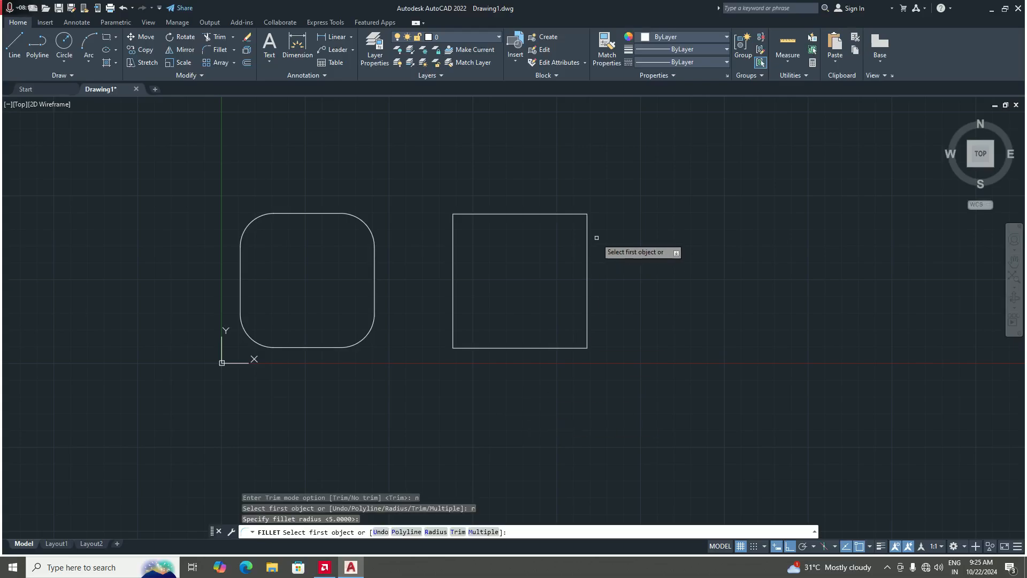
# Fillet the second square's upper-left and upper-right corners with radius 5, without trimming the edges
pyautogui.scroll(-2, 498, 256)
pyautogui.scroll(4, 497, 257)
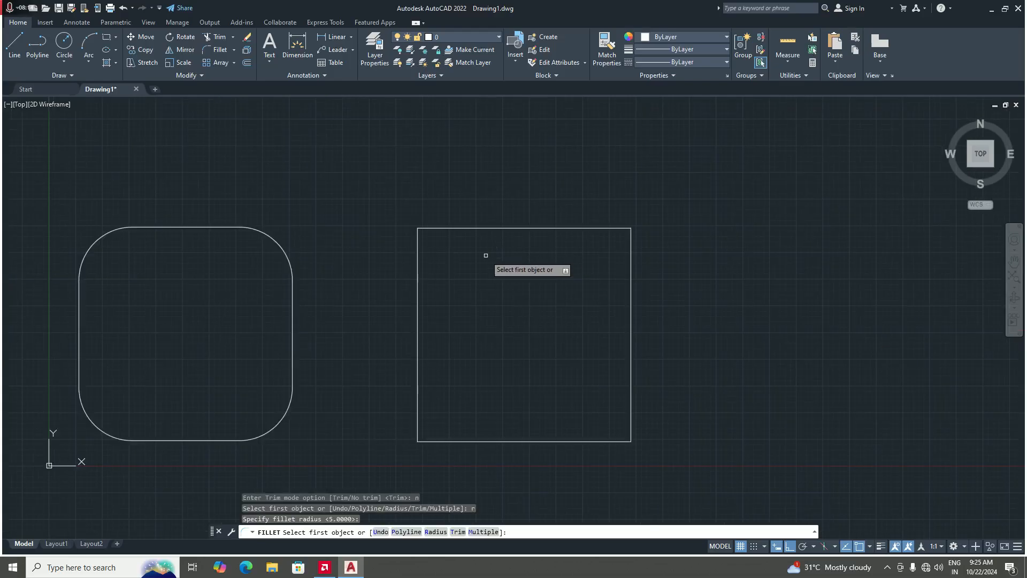
pyautogui.click(417, 273)
pyautogui.click(467, 228)
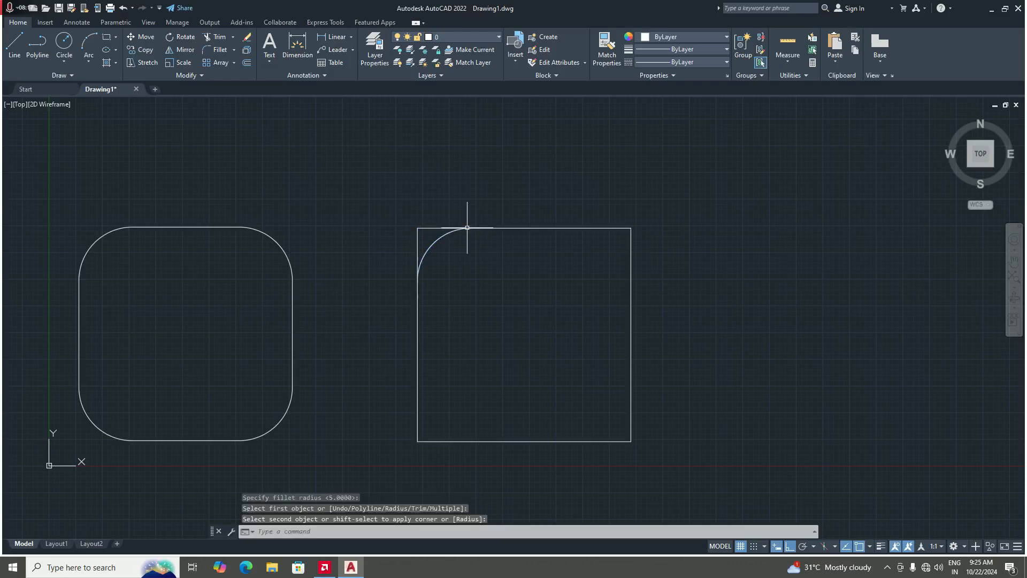
pyautogui.press('Return')
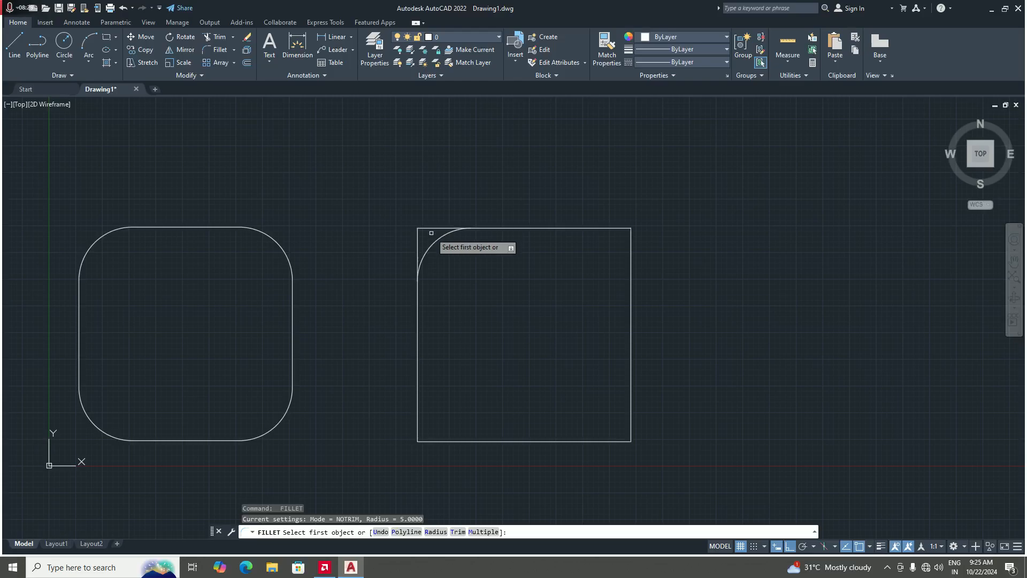
pyautogui.click(604, 230)
pyautogui.click(632, 258)
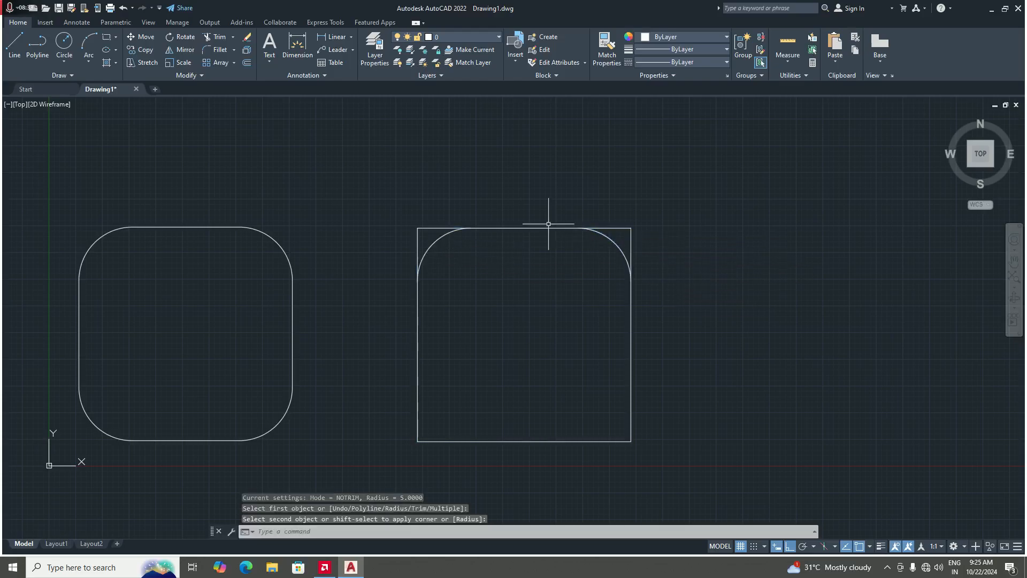
# Fillet the second square's lower-left and lower-right corners with radius 5, without trimming the edges
pyautogui.scroll(-2, 543, 257)
pyautogui.scroll(2, 533, 264)
pyautogui.press('Return')
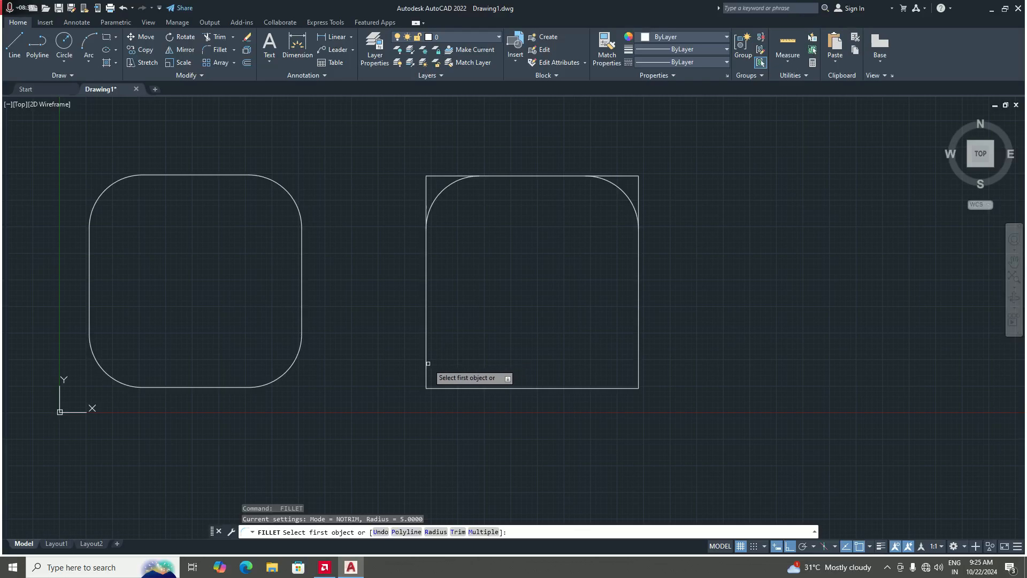
pyautogui.click(426, 361)
pyautogui.click(442, 386)
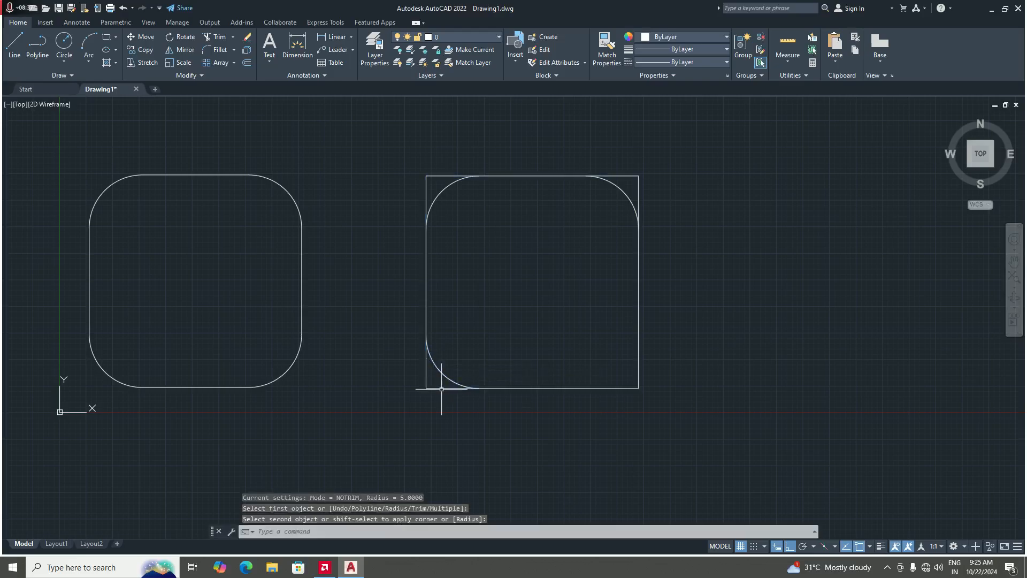
pyautogui.press('Return')
pyautogui.click(636, 343)
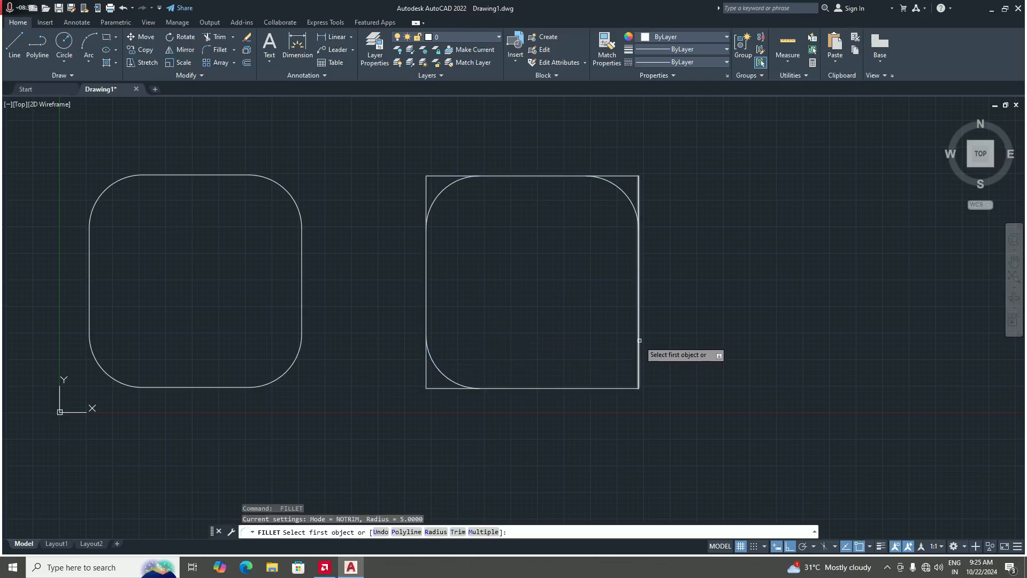
pyautogui.click(603, 387)
# Draw a third, roughly square rectangle freehand to the right of the second square, nearly matching its height
pyautogui.scroll(-6, 569, 380)
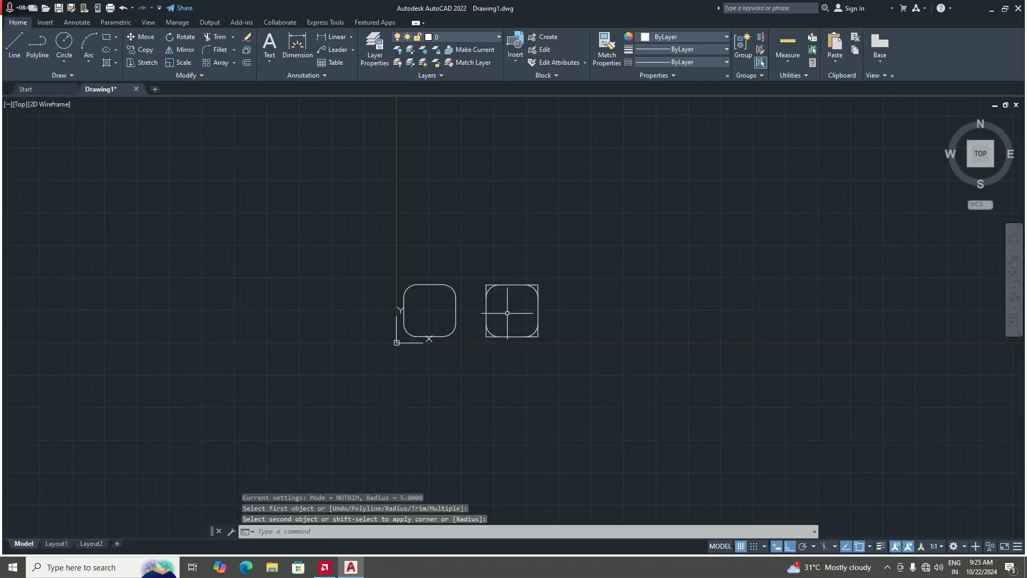
pyautogui.scroll(2, 543, 317)
pyautogui.write('r')
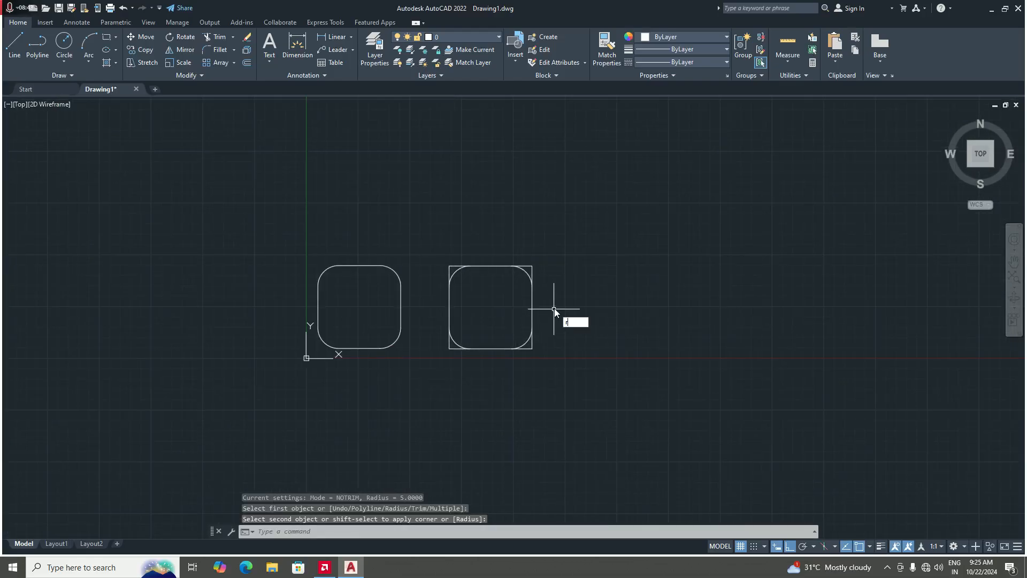
pyautogui.write('ec')
pyautogui.press('Return')
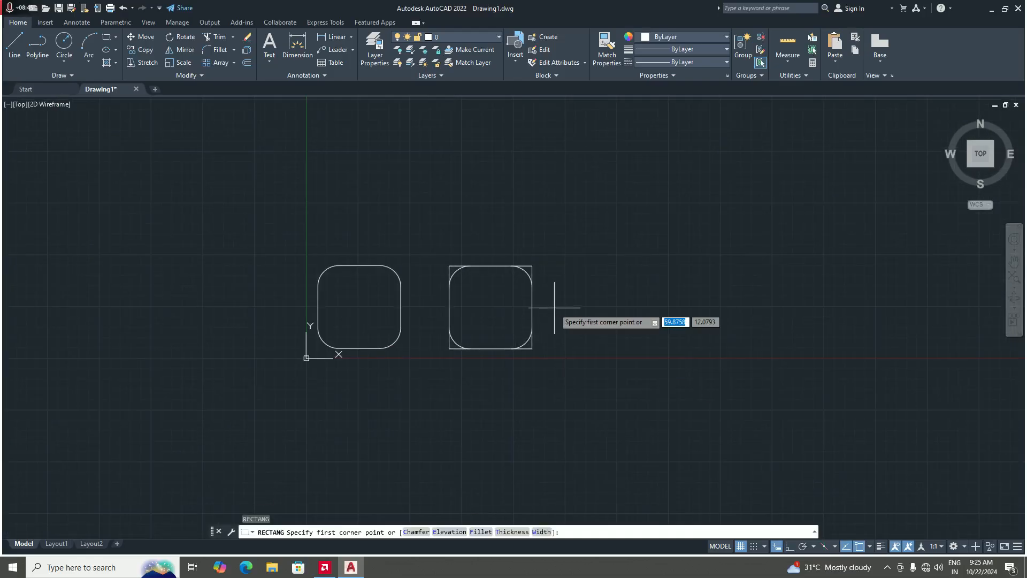
pyautogui.click(583, 344)
pyautogui.click(659, 264)
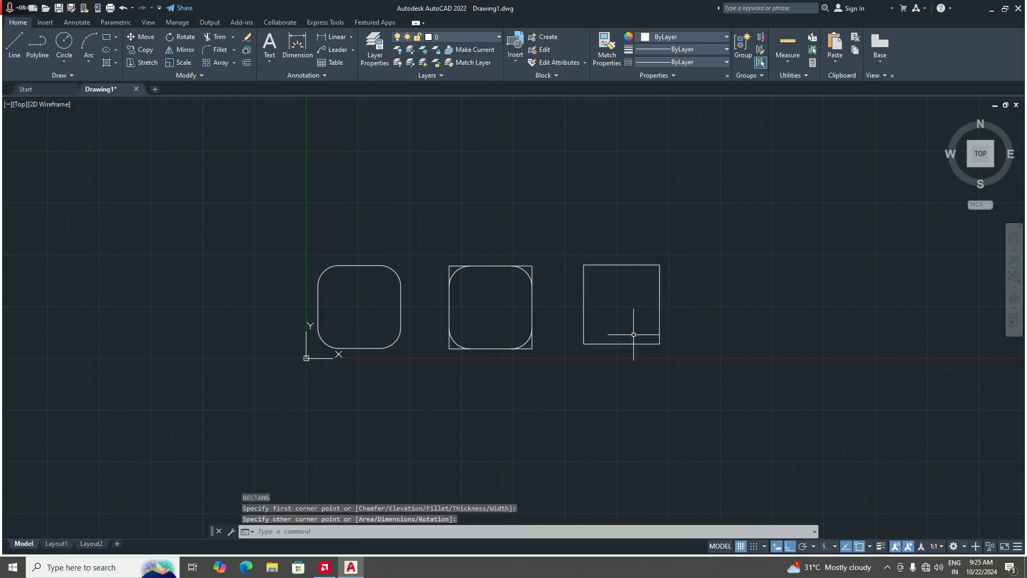
# Fillet all four corners of the third rectangle at once with radius 5, using No trim mode and the Polyline option
pyautogui.write('f')
pyautogui.press('Return')
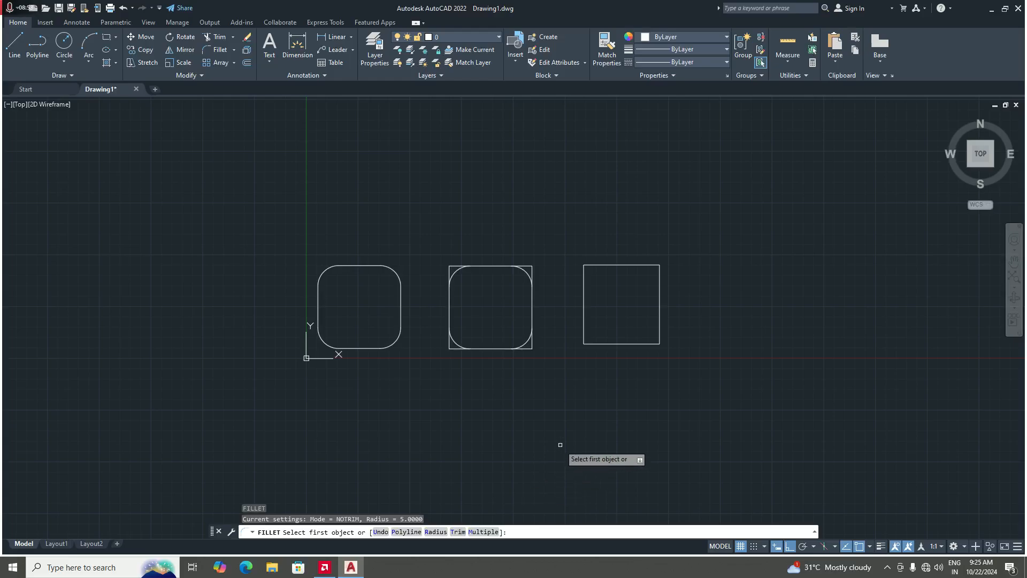
pyautogui.write('t')
pyautogui.press('Return')
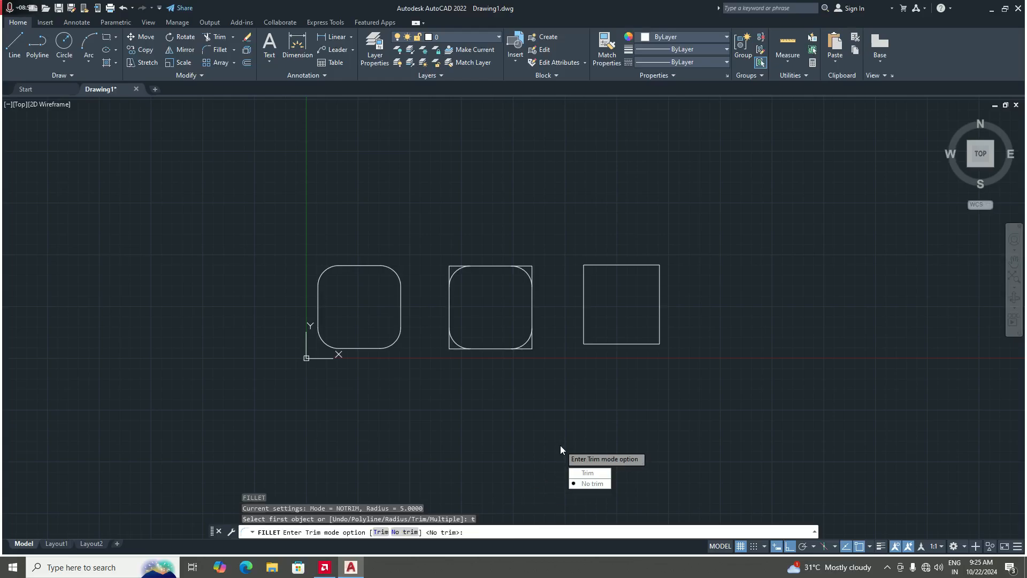
pyautogui.write('n')
pyautogui.press('Return')
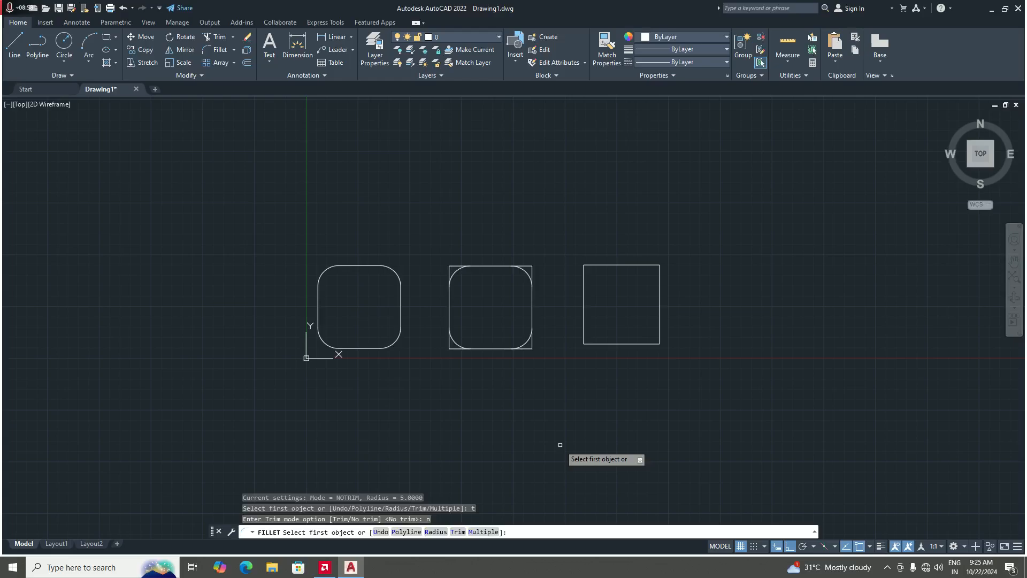
pyautogui.write('p')
pyautogui.press('Return')
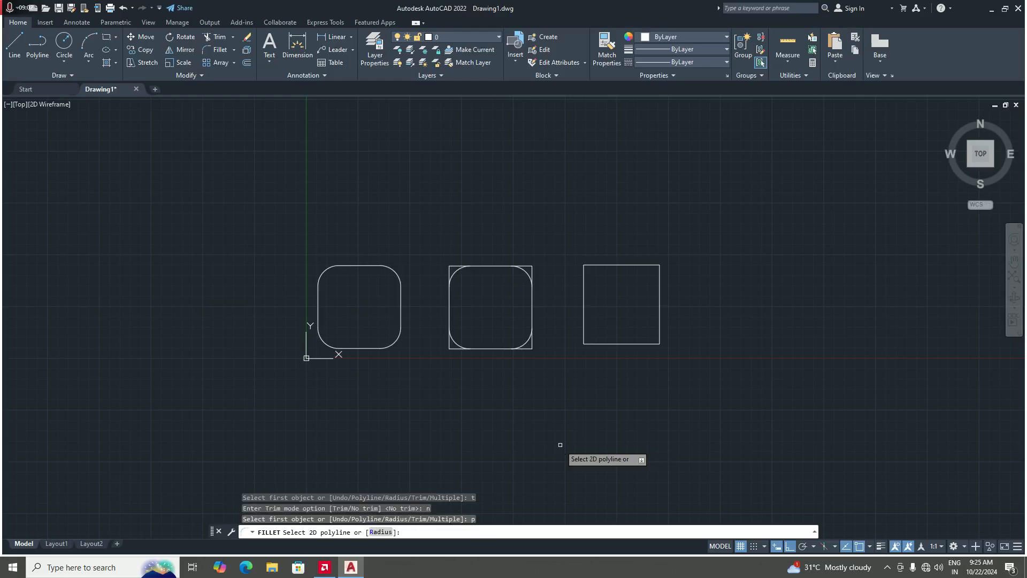
pyautogui.click(616, 345)
pyautogui.scroll(4, 711, 307)
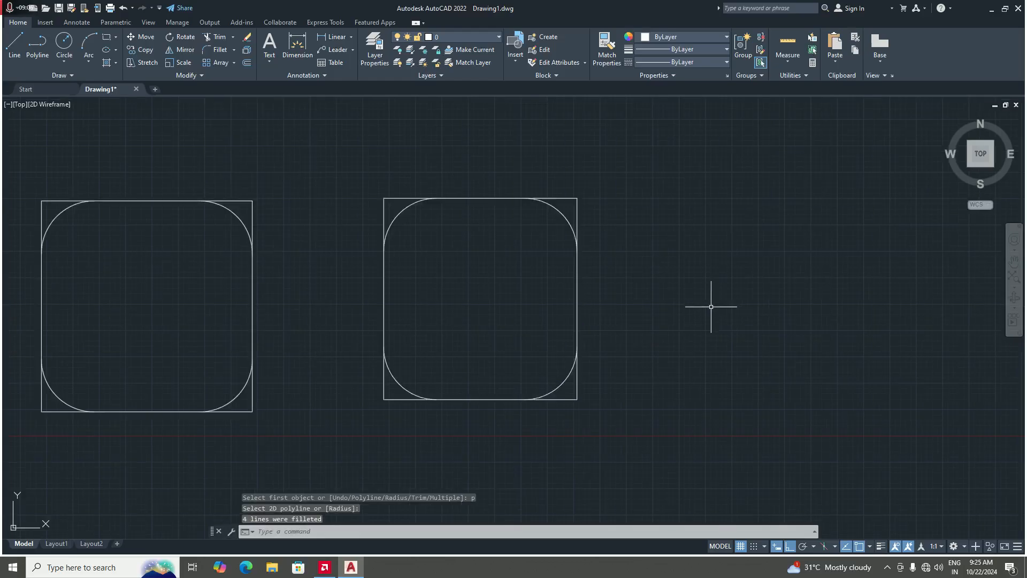
# Delete the second and third squares together with their fillet arcs, keeping only the first rounded square
pyautogui.scroll(-2, 661, 316)
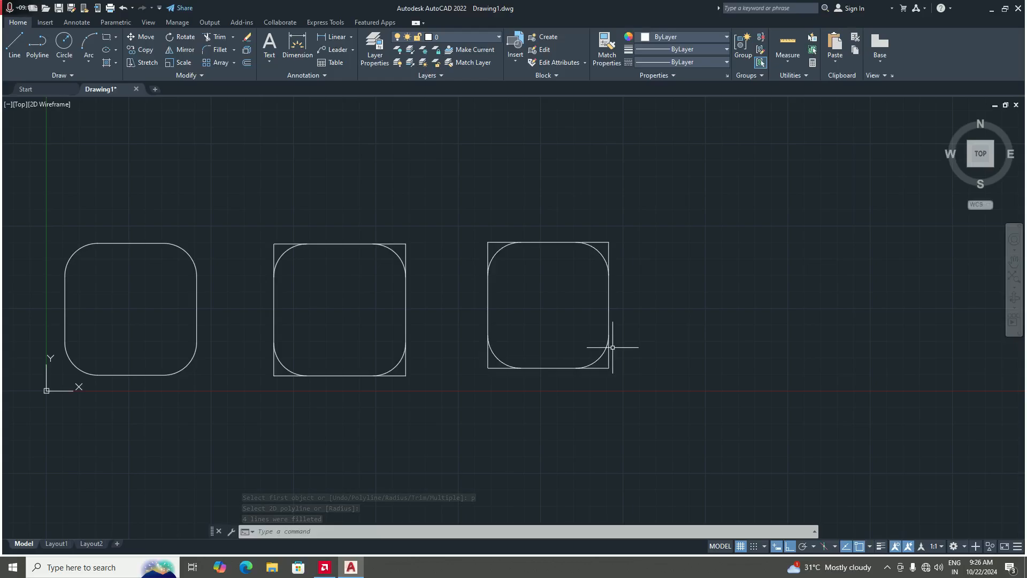
pyautogui.scroll(-4, 614, 331)
pyautogui.scroll(4, 642, 374)
pyautogui.scroll(-2, 658, 409)
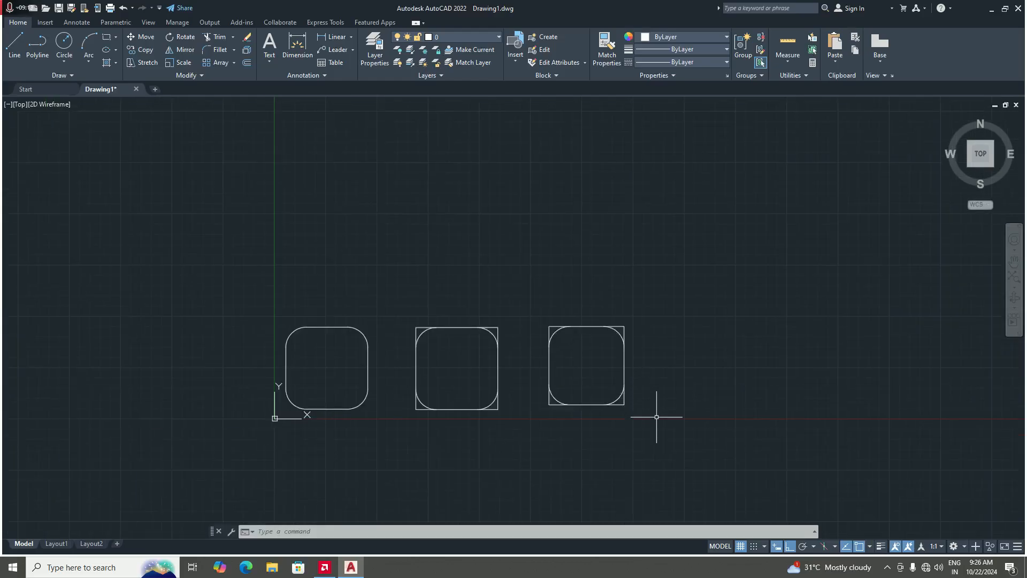
pyautogui.click(678, 443)
pyautogui.click(398, 293)
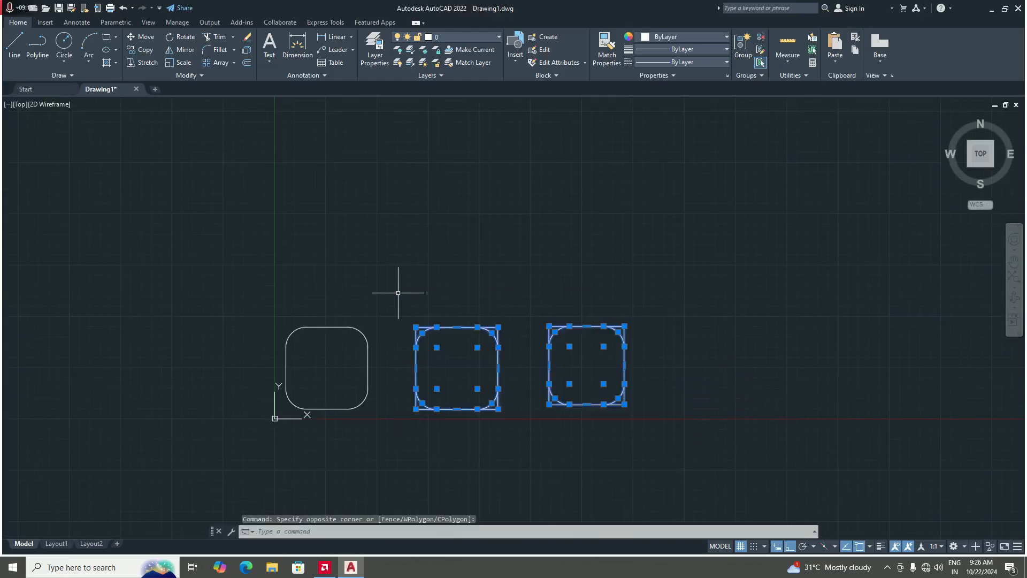
pyautogui.press('Delete')
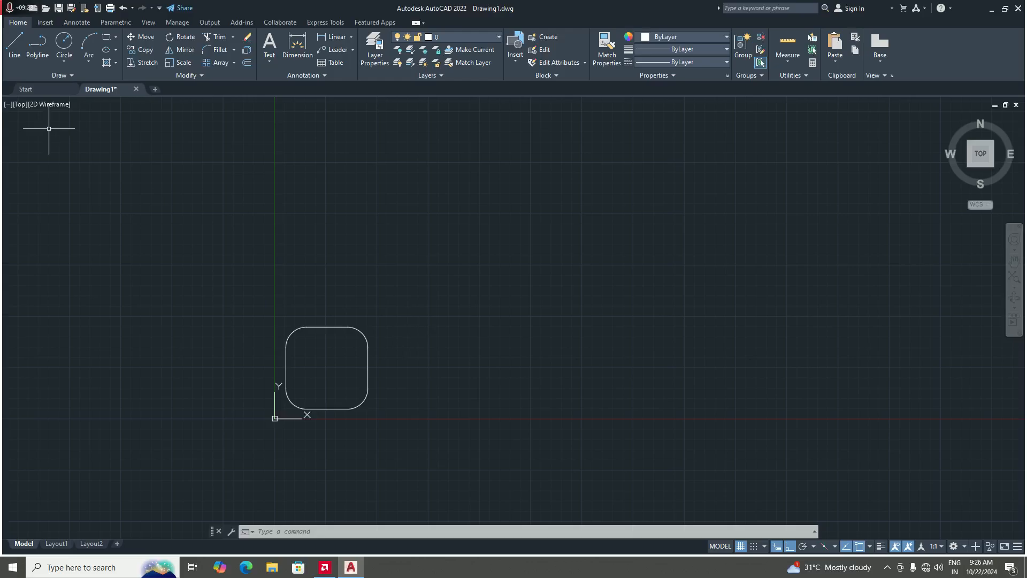
# Draw a vertical line 20 units long, running downward, to the right of the rounded square
pyautogui.click(14, 45)
pyautogui.scroll(2, 424, 332)
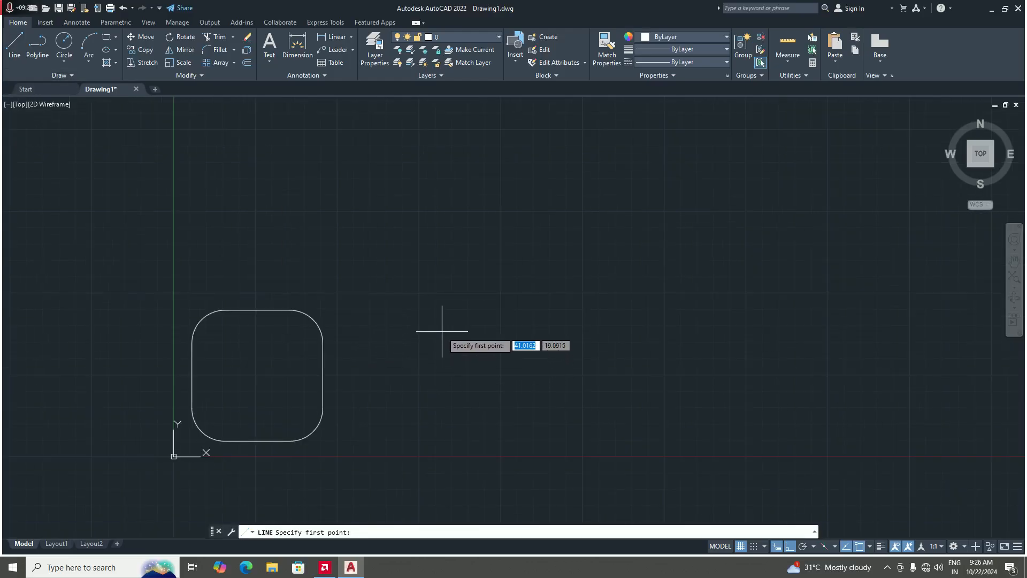
pyautogui.click(427, 272)
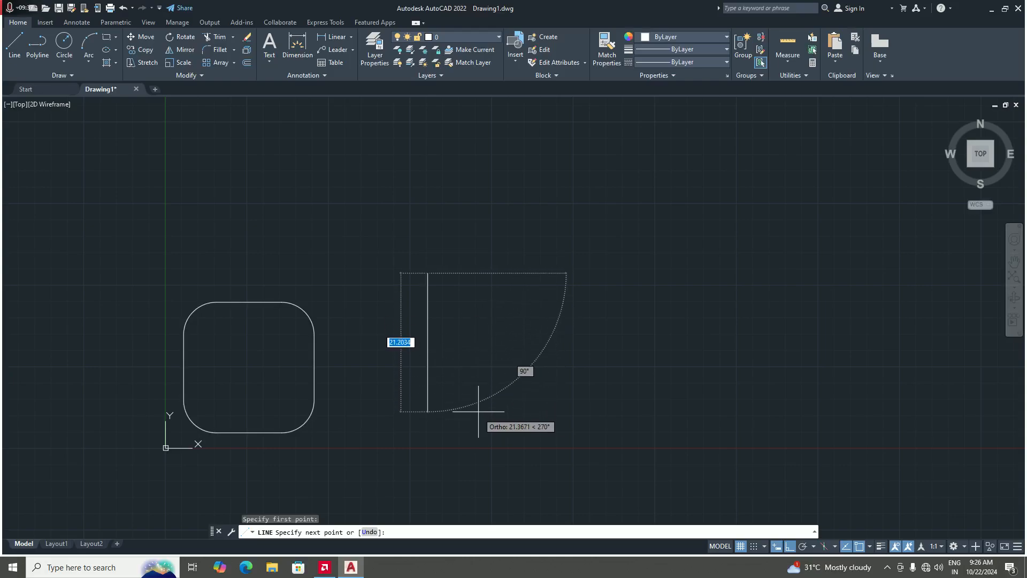
pyautogui.write('20')
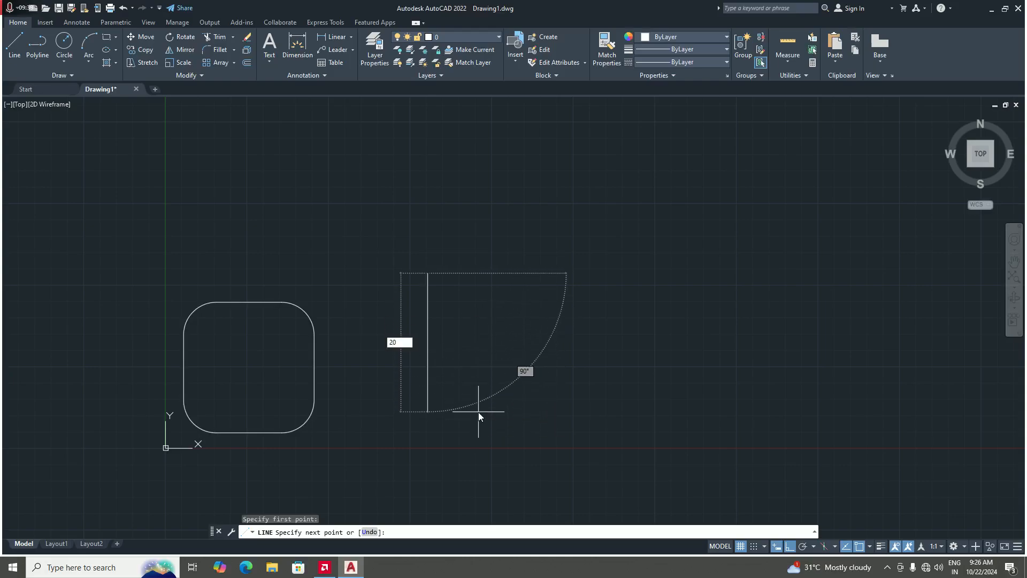
pyautogui.press('Return')
pyautogui.scroll(-3, 487, 406)
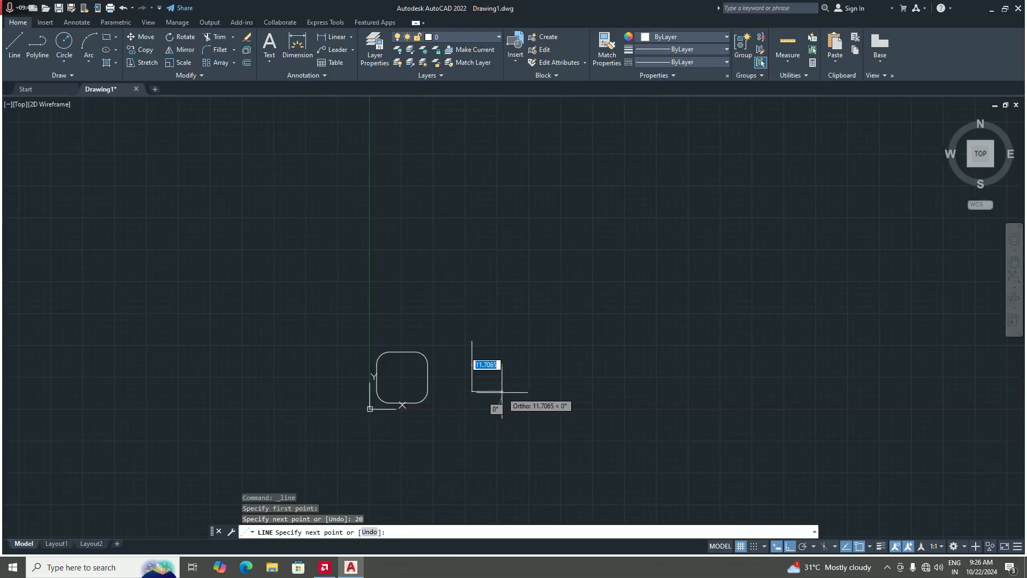
pyautogui.scroll(3, 488, 407)
pyautogui.press('Return')
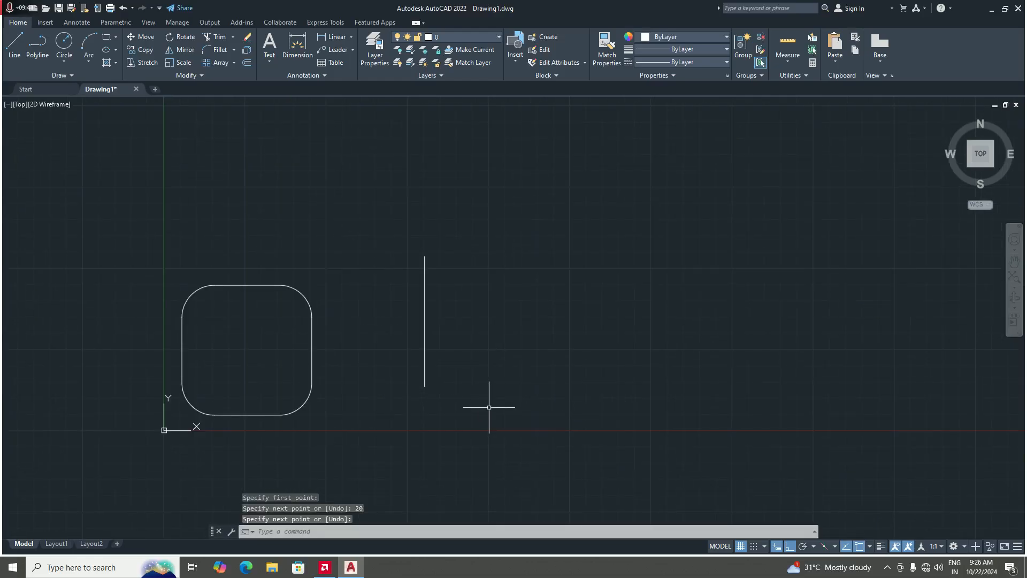
# Draw a freehand horizontal line to the right, starting directly below the vertical line's lower end with a small gap between them
pyautogui.click(17, 47)
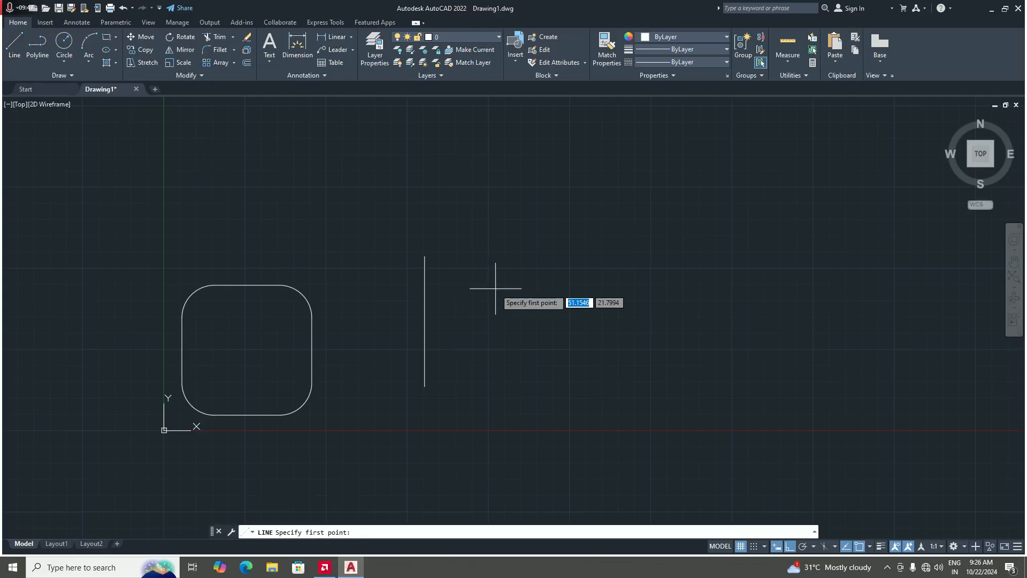
pyautogui.scroll(2, 432, 406)
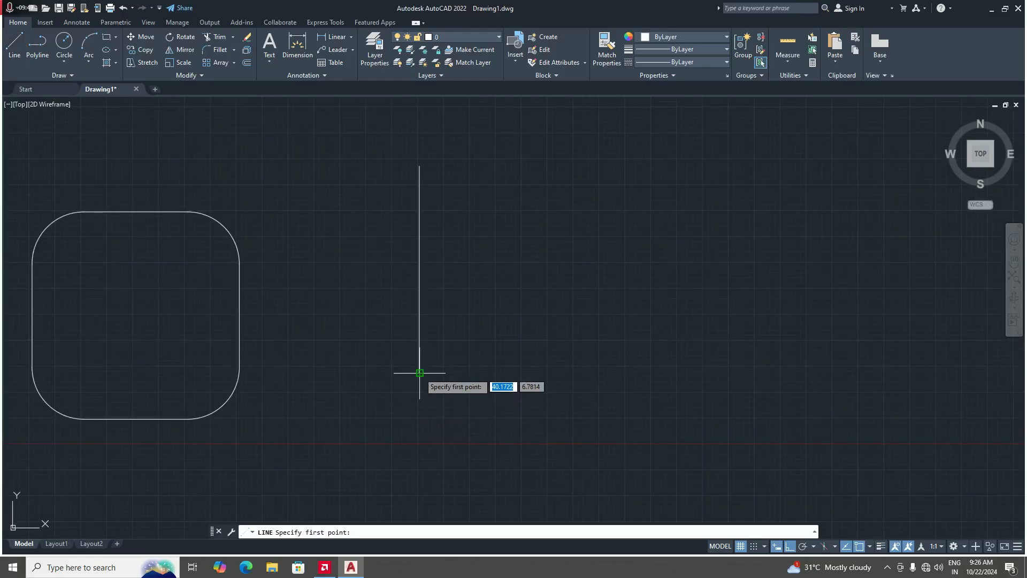
pyautogui.click(420, 412)
pyautogui.scroll(-3, 428, 412)
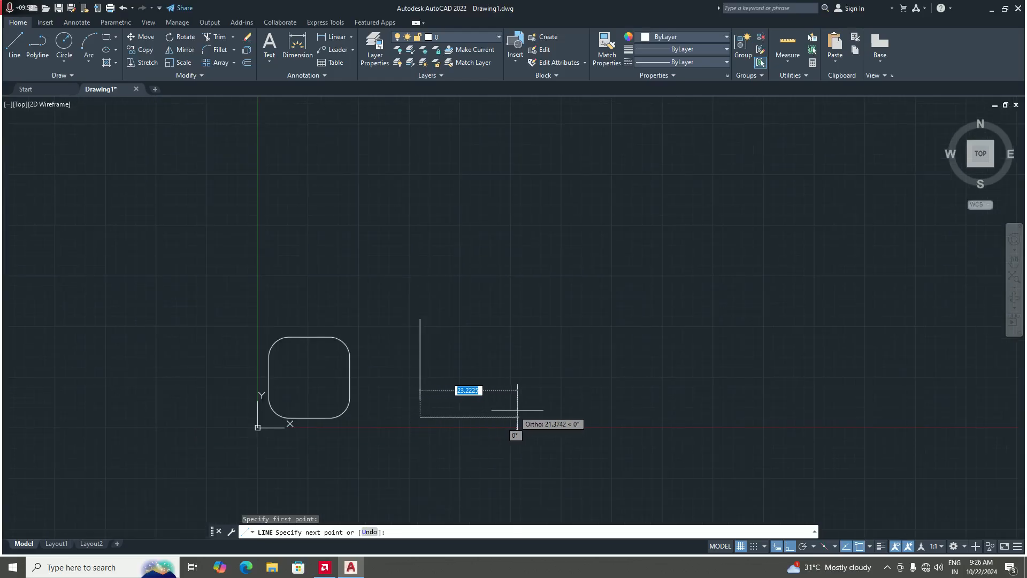
pyautogui.scroll(3, 532, 412)
pyautogui.click(520, 410)
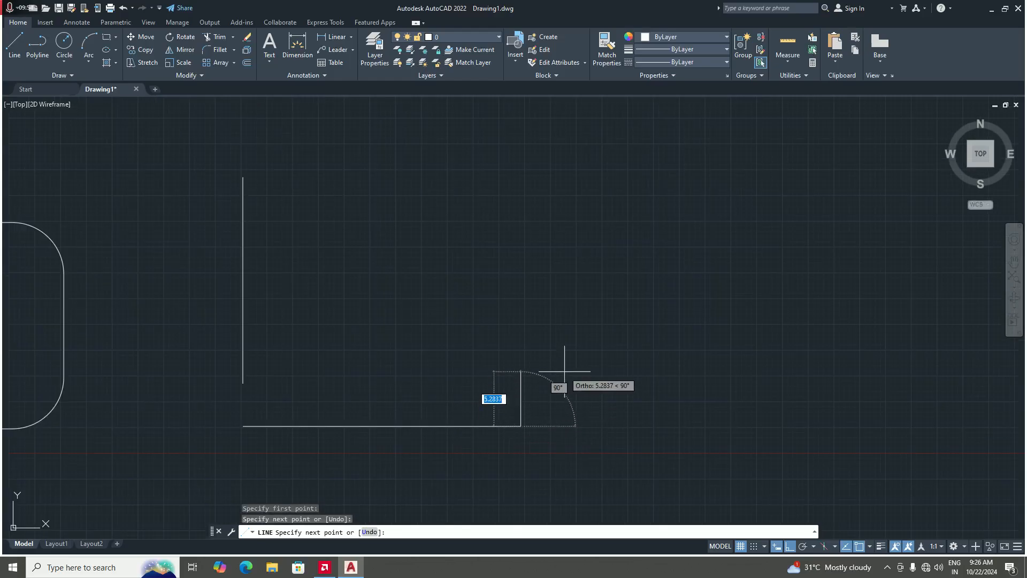
pyautogui.press('Return')
pyautogui.scroll(-4, 563, 373)
pyautogui.scroll(4, 463, 387)
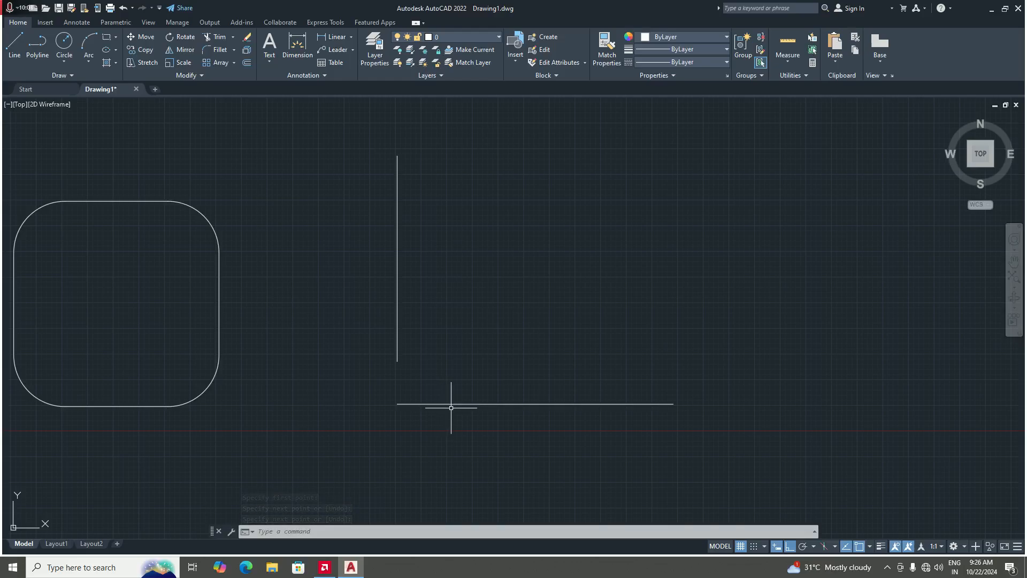
pyautogui.scroll(-4, 431, 380)
pyautogui.scroll(2, 465, 369)
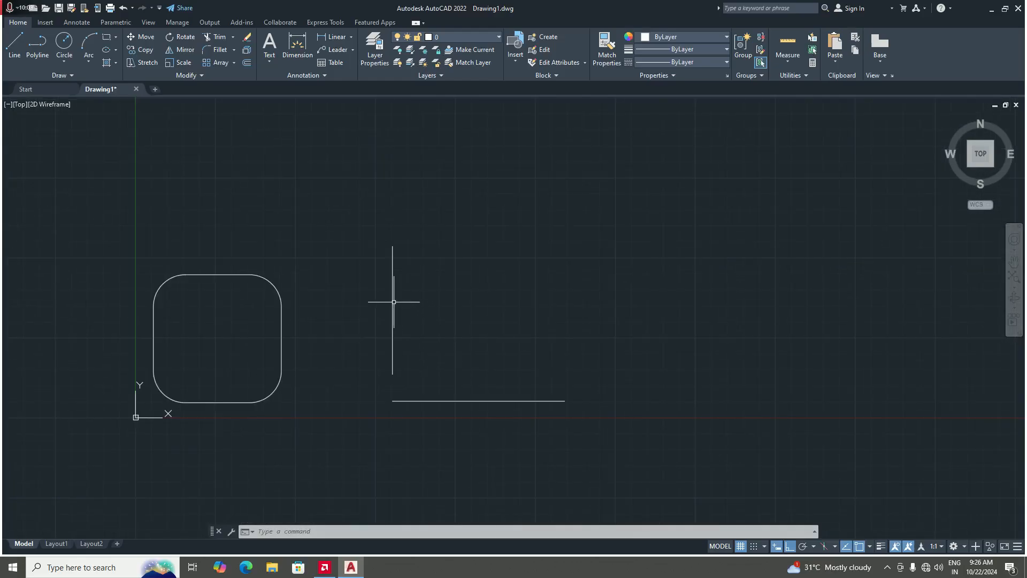
pyautogui.scroll(2, 400, 389)
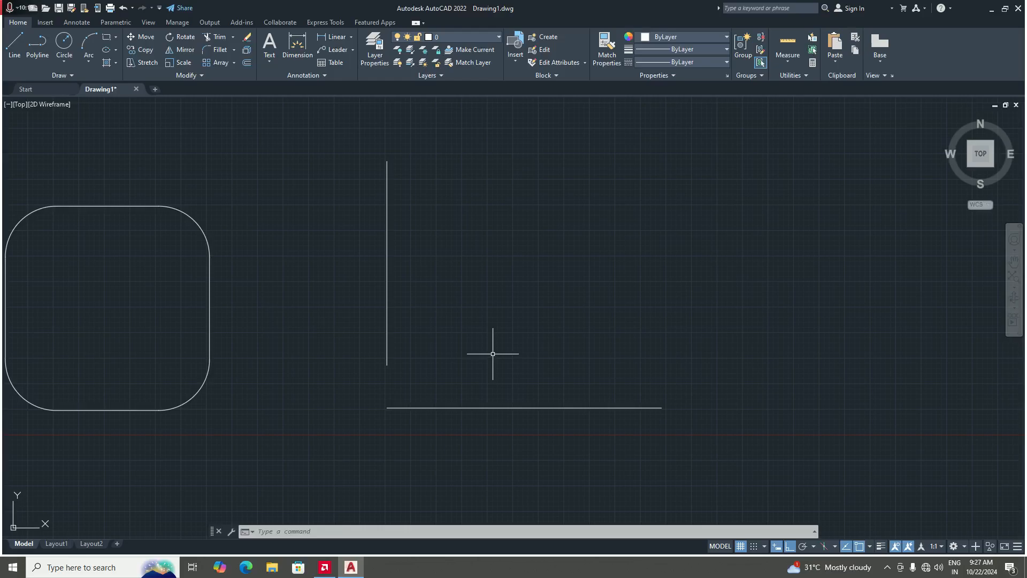
# Start the Fillet command and set its radius to 0
pyautogui.write('F')
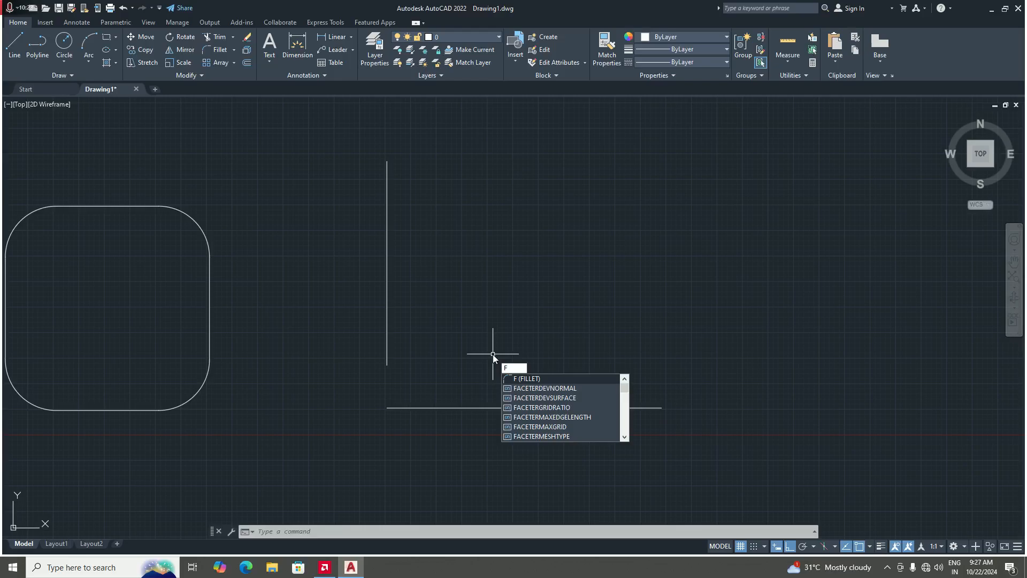
pyautogui.press('Return')
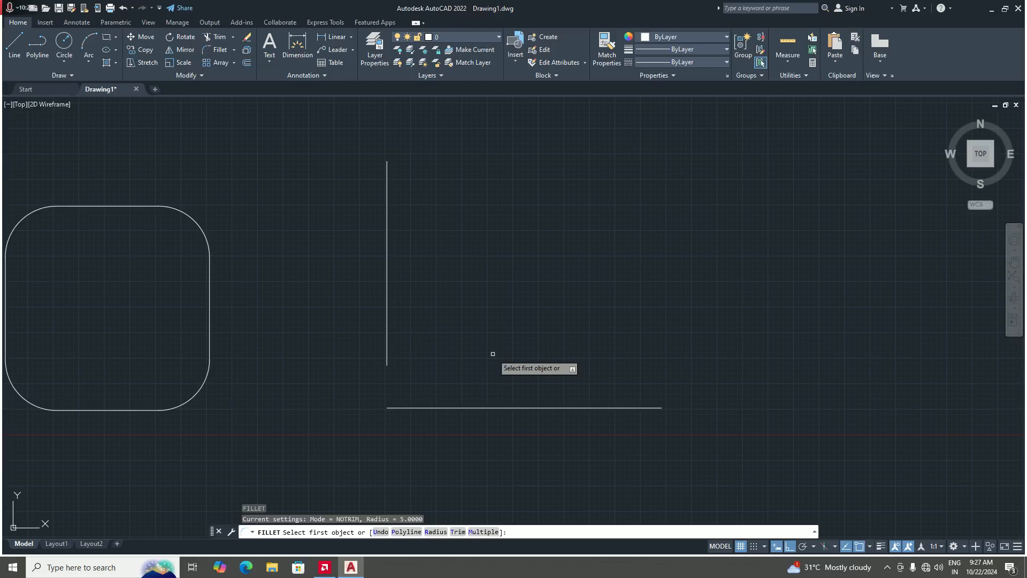
pyautogui.write('r')
pyautogui.press('Return')
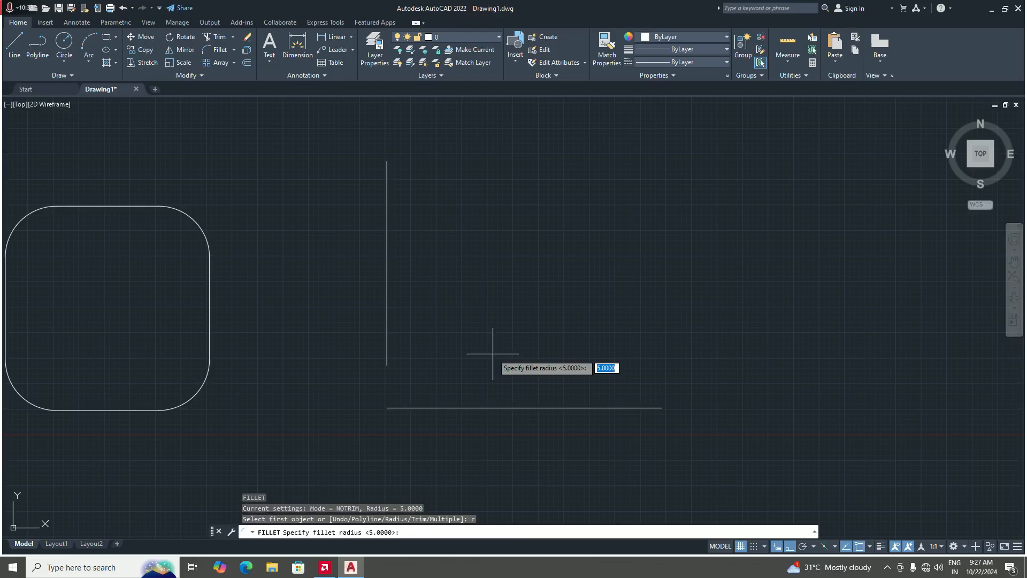
pyautogui.write('0')
pyautogui.press('Return')
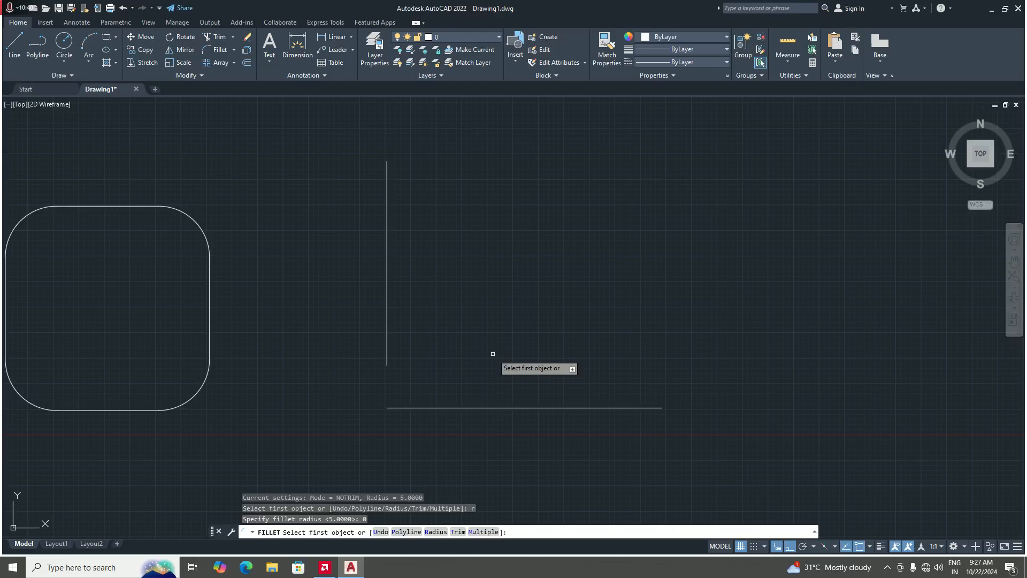
pyautogui.write('t')
pyautogui.press('Return')
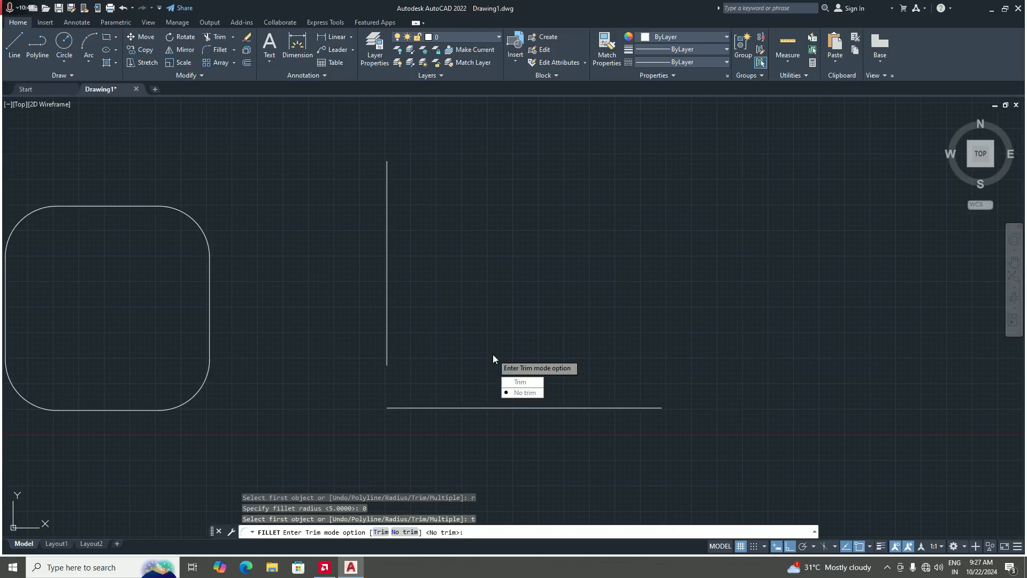
pyautogui.write('n')
pyautogui.press('Return')
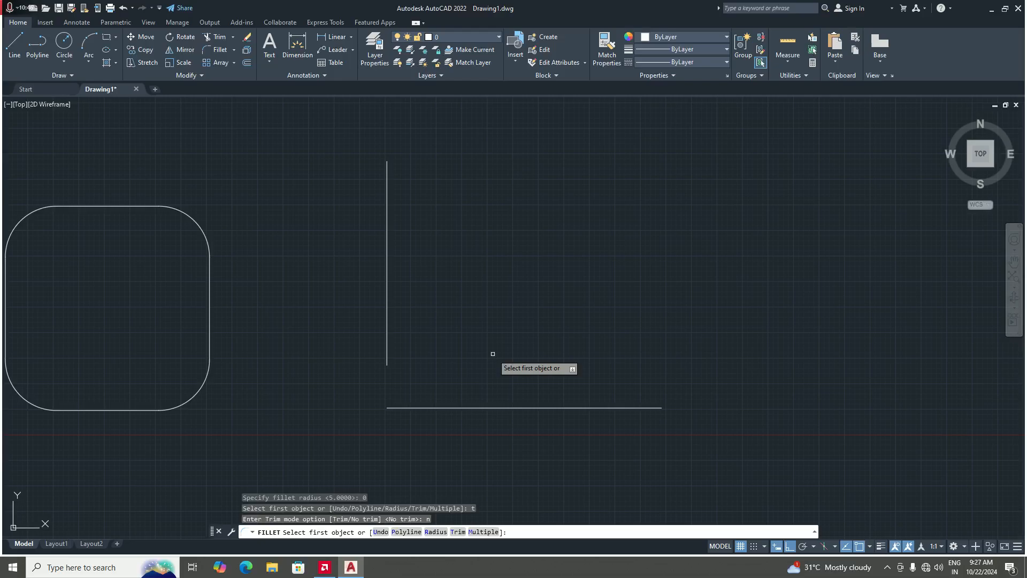
# Switch Fillet to Trim mode and join the vertical and horizontal lines at a sharp corner
pyautogui.write('t')
pyautogui.press('Return')
pyautogui.write('t')
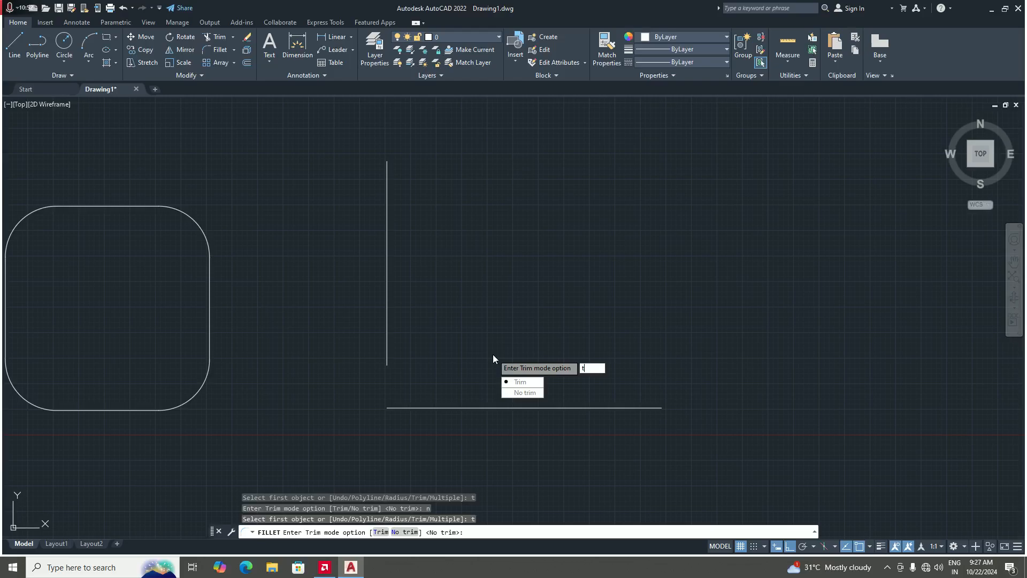
pyautogui.press('Return')
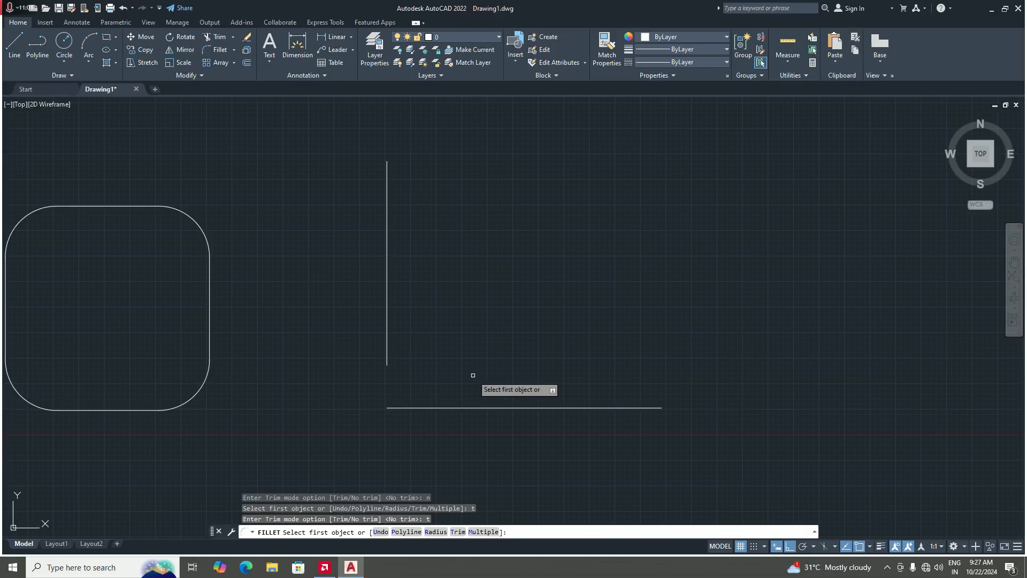
pyautogui.scroll(-2, 470, 378)
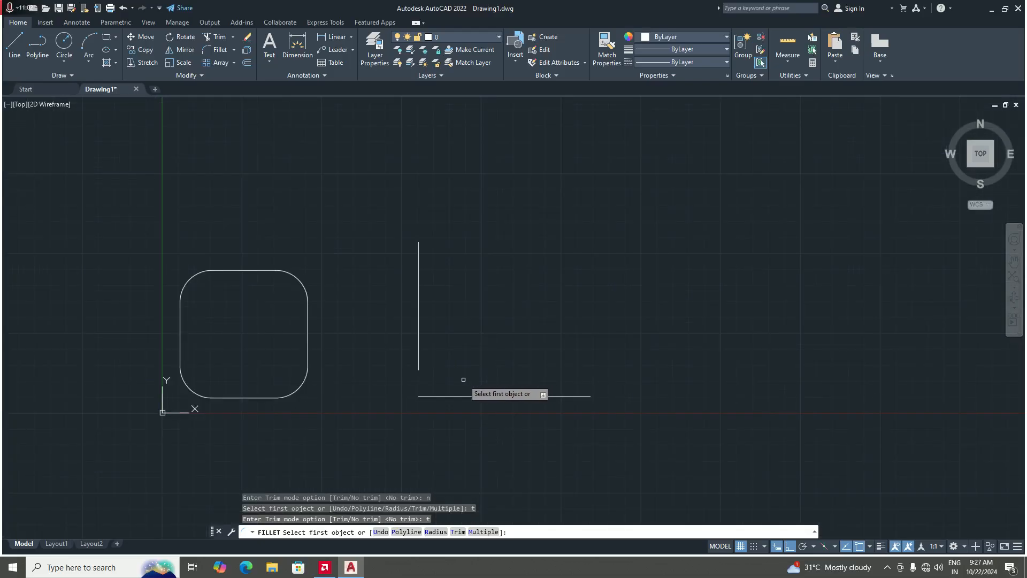
pyautogui.scroll(2, 300, 397)
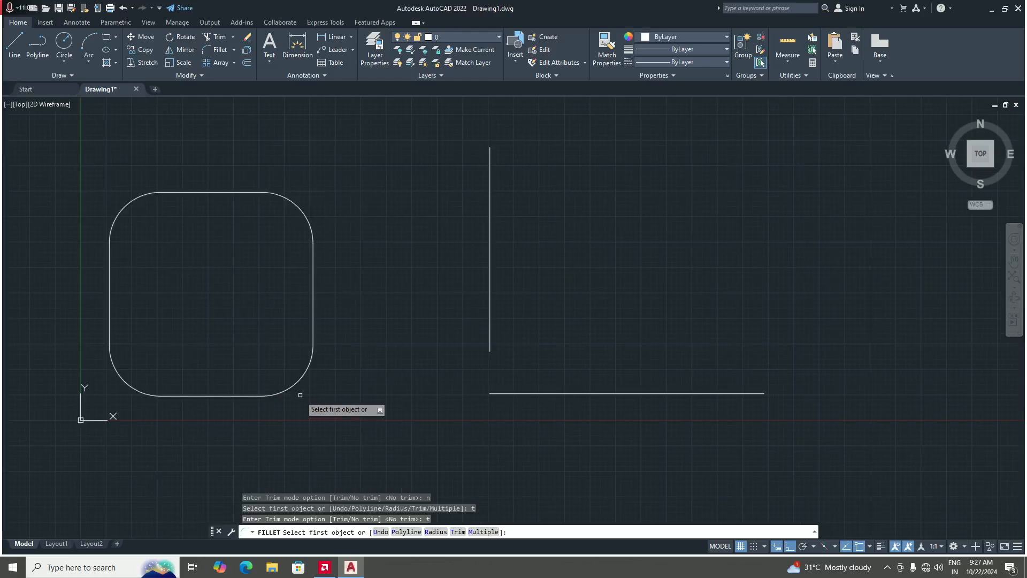
pyautogui.scroll(-2, 308, 391)
pyautogui.scroll(4, 435, 376)
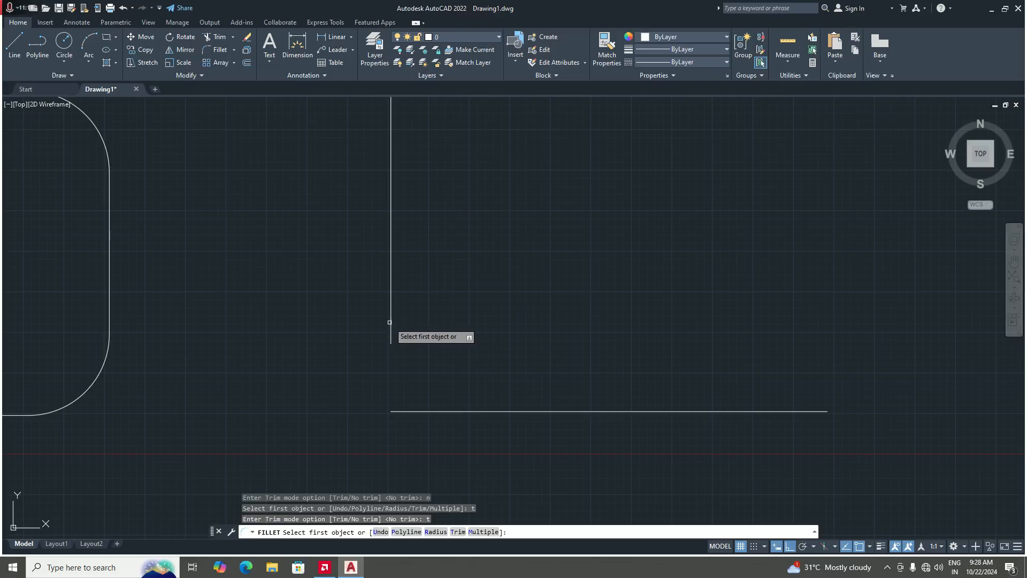
pyautogui.click(390, 329)
pyautogui.click(419, 411)
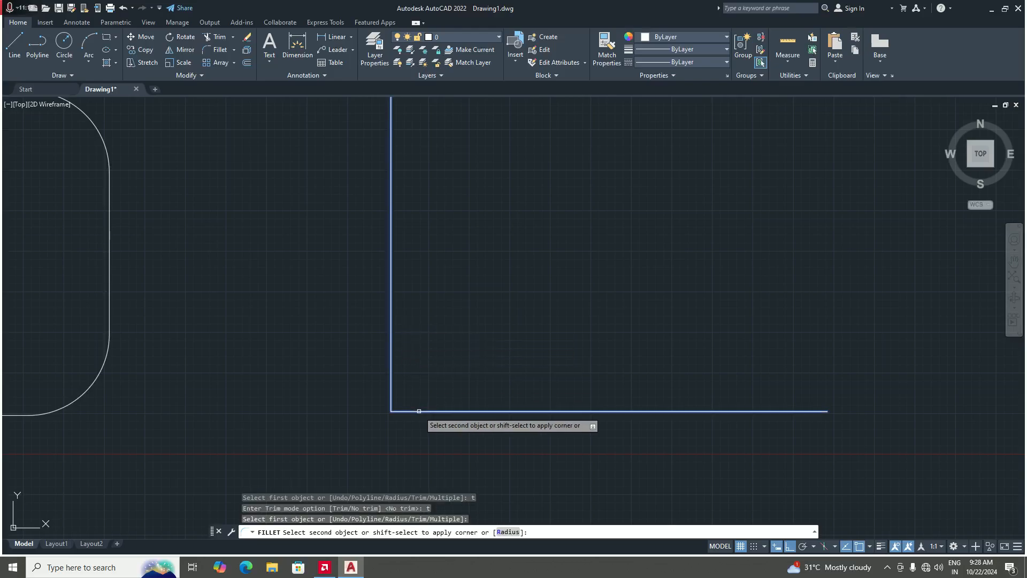
pyautogui.scroll(-3, 415, 376)
pyautogui.scroll(2, 419, 384)
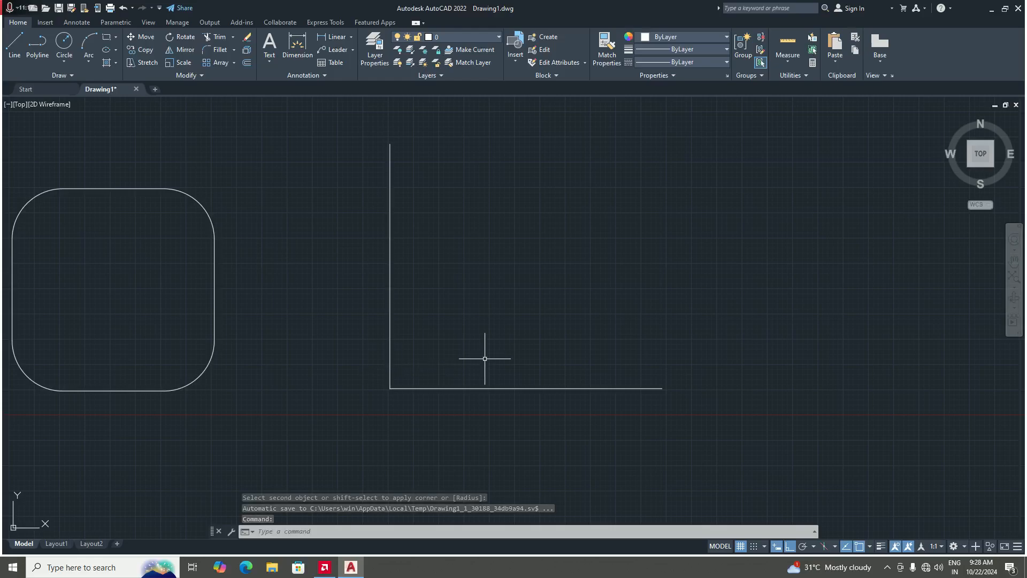
# Delete the two joined lines to the right of the rounded square
pyautogui.scroll(-3, 399, 401)
pyautogui.scroll(2, 433, 388)
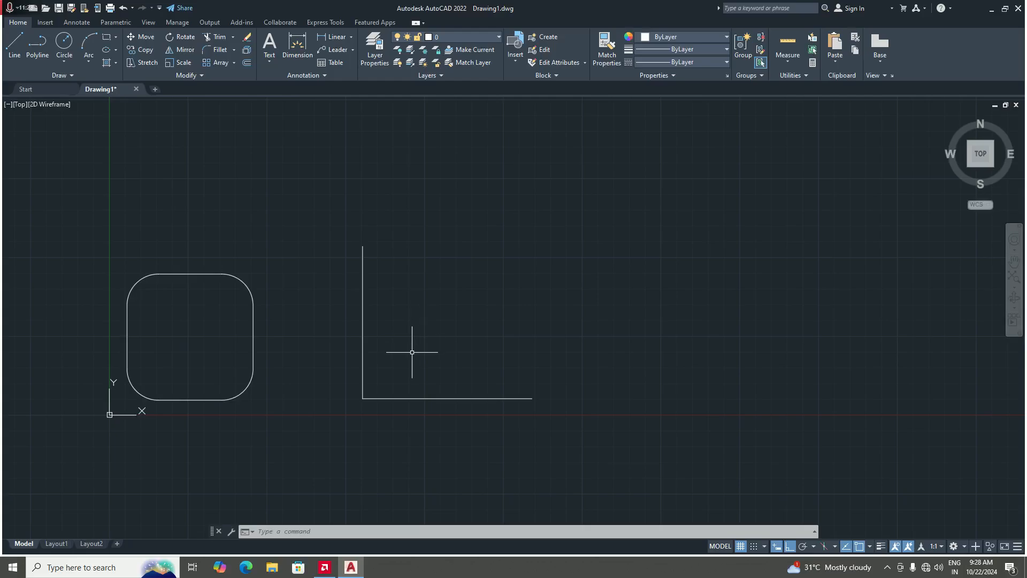
pyautogui.scroll(-3, 411, 352)
pyautogui.scroll(2, 451, 349)
pyautogui.click(337, 271)
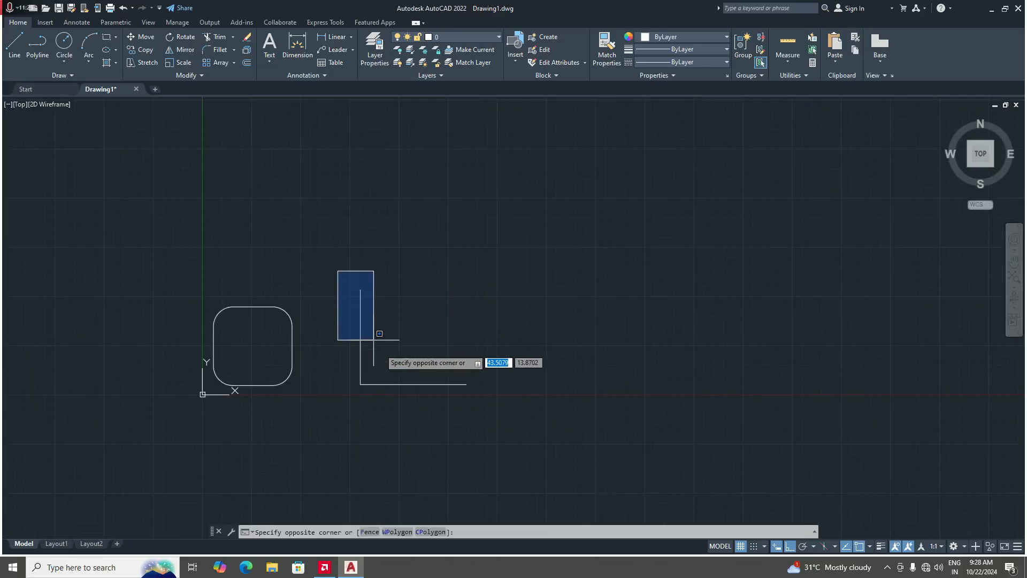
pyautogui.click(496, 405)
pyautogui.press('Delete')
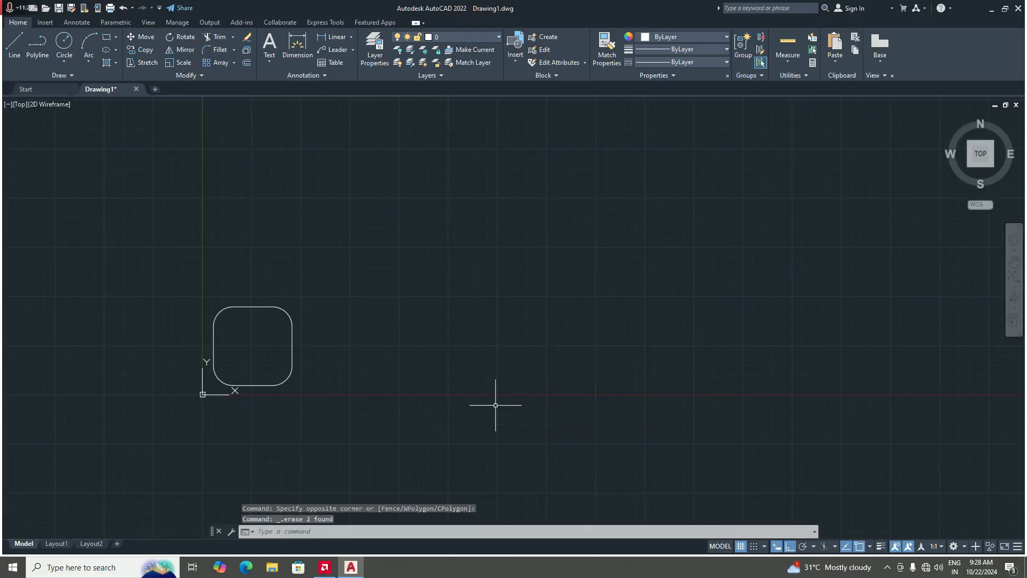
# Draw a 20-unit line straight down and a 20-unit line to the right, beside the rounded square
pyautogui.scroll(-4, 500, 360)
pyautogui.scroll(4, 459, 366)
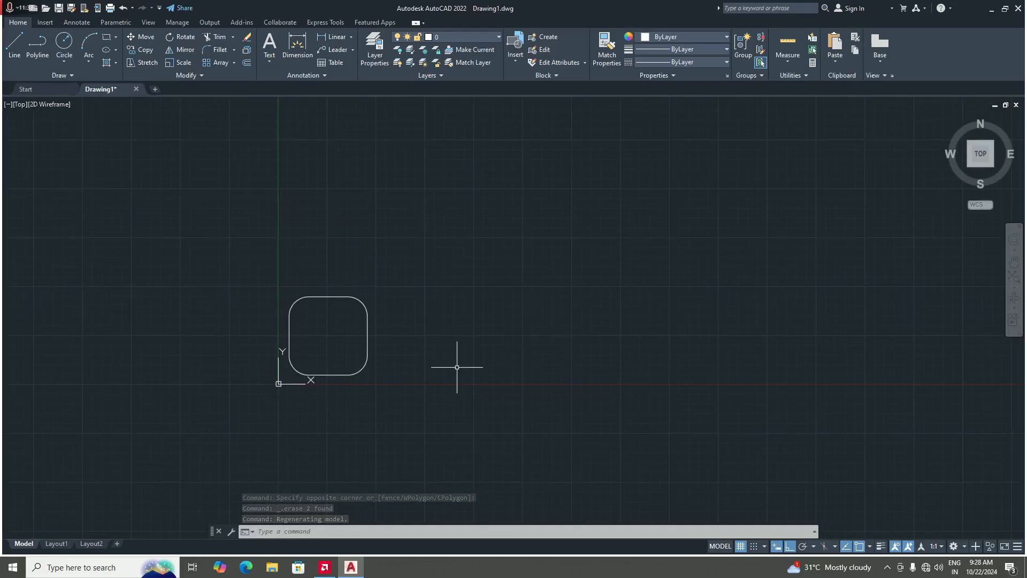
pyautogui.click(233, 50)
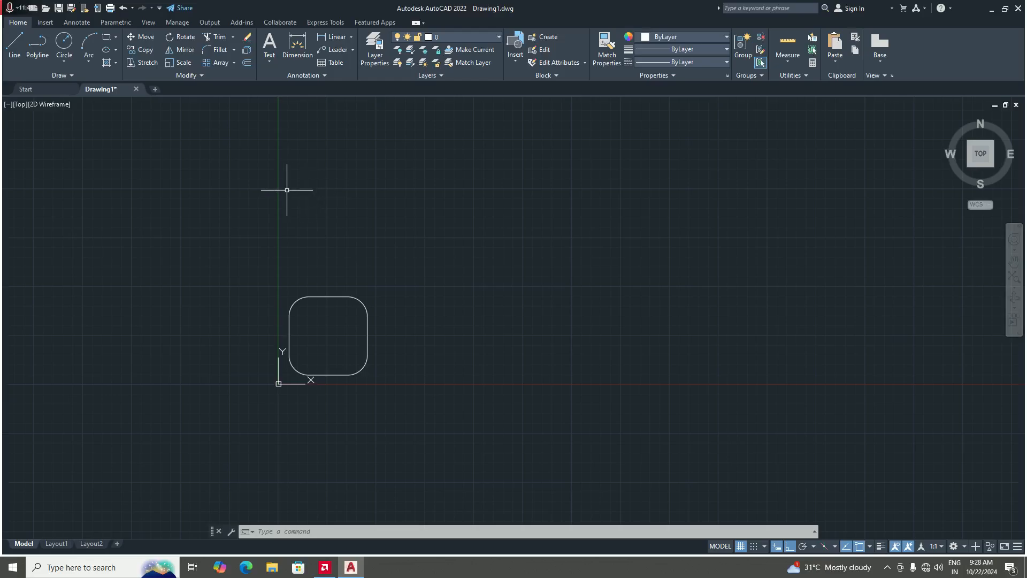
pyautogui.click(17, 56)
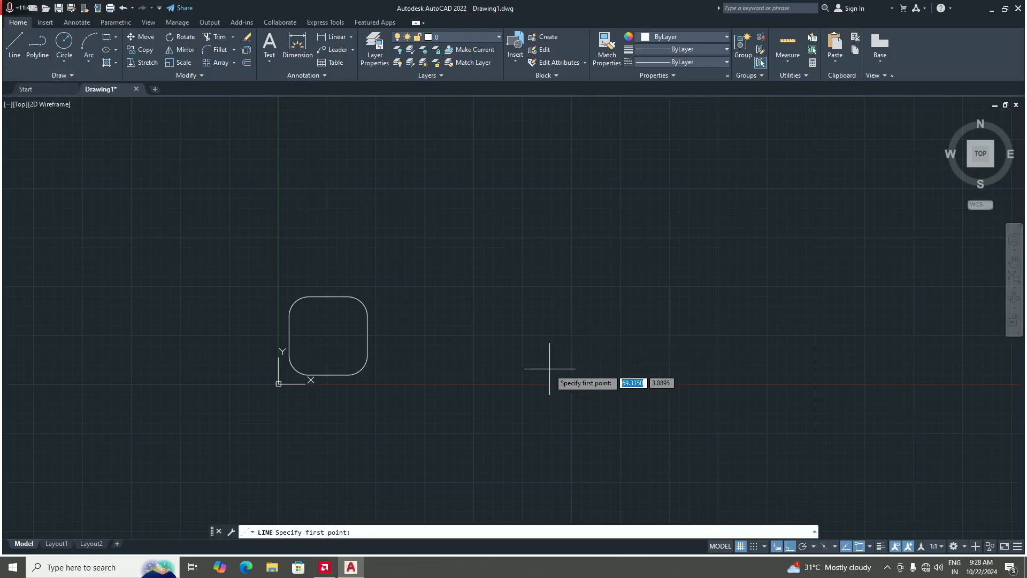
pyautogui.scroll(2, 465, 353)
pyautogui.click(413, 272)
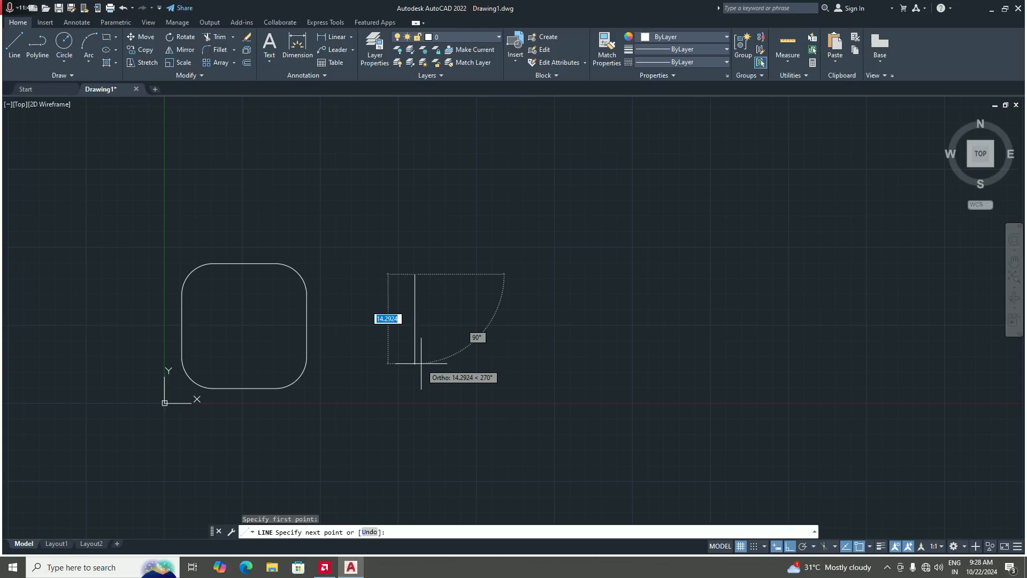
pyautogui.write('20')
pyautogui.press('Return')
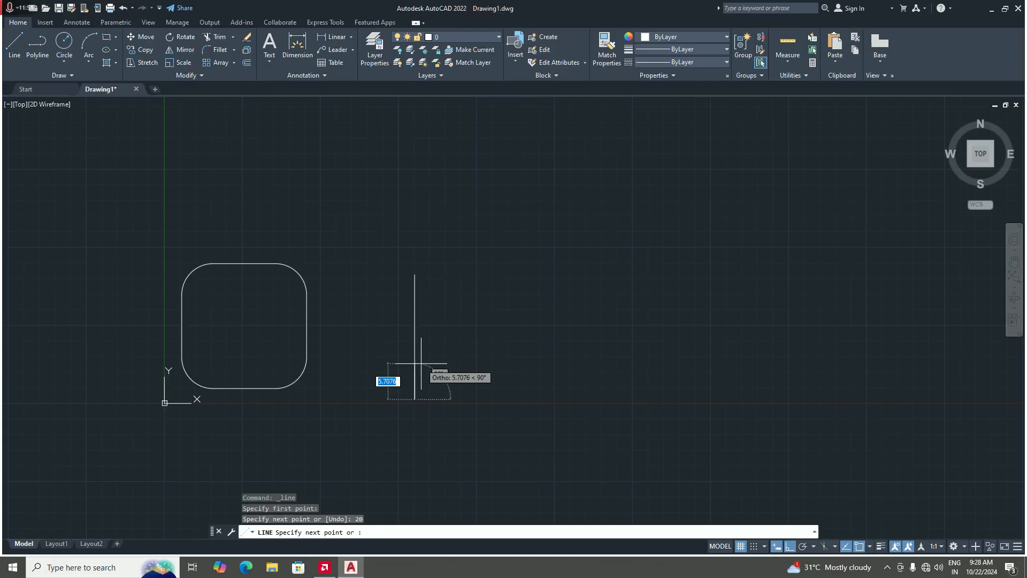
pyautogui.write('20')
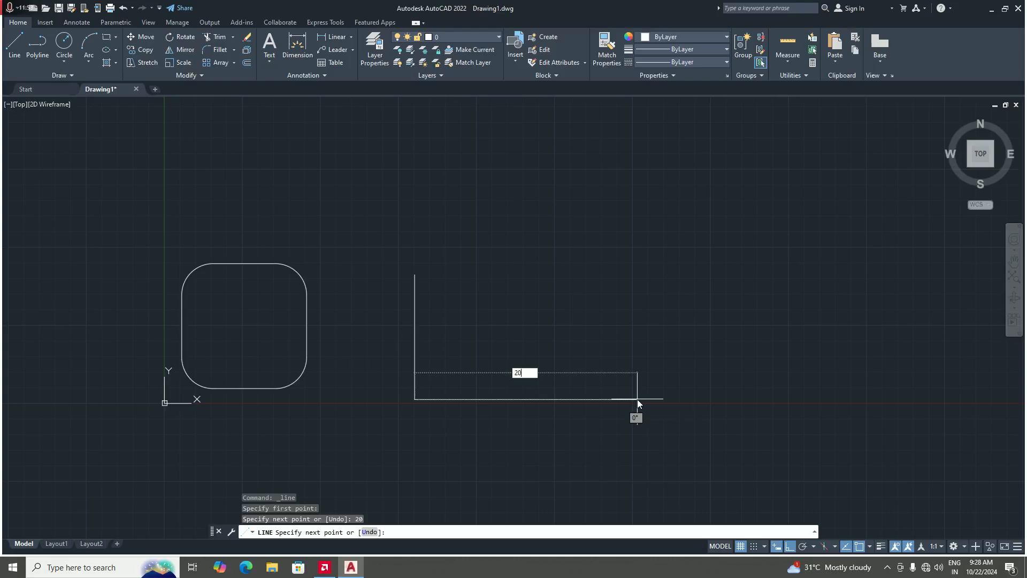
pyautogui.press('Return')
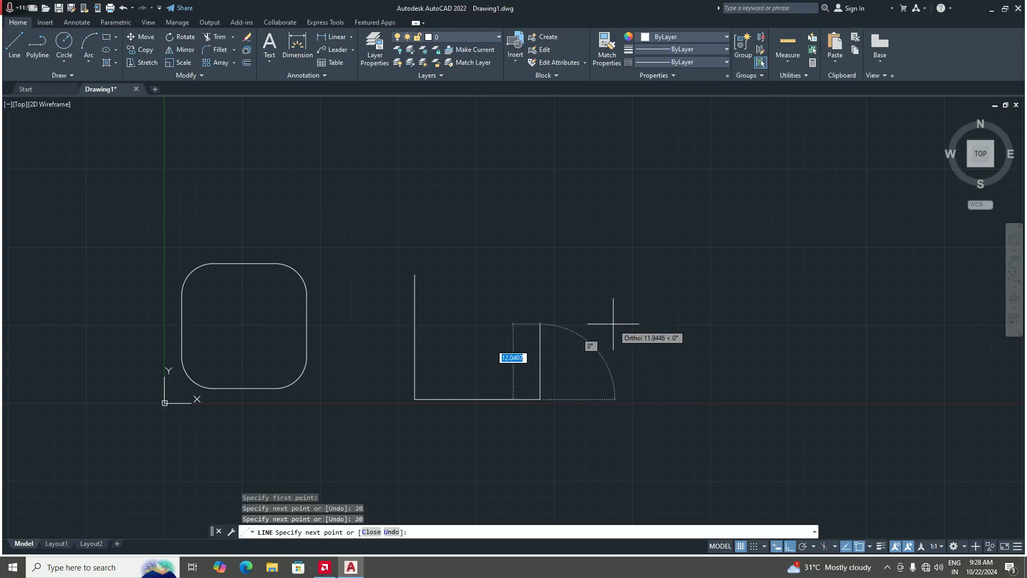
# Complete the square with a 20-unit line up and a 20-unit line back to the starting point
pyautogui.write('20')
pyautogui.press('Return')
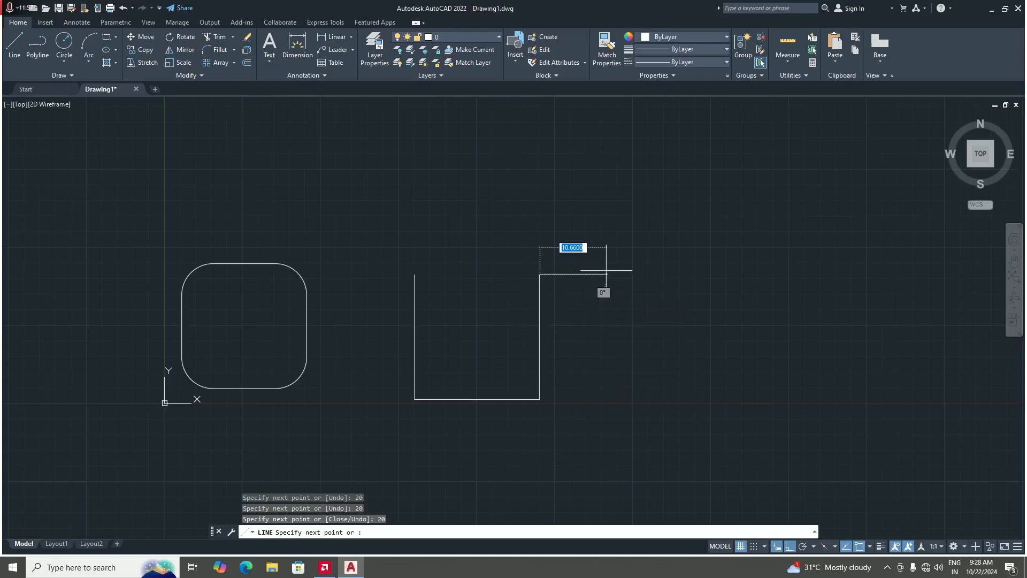
pyautogui.write('20')
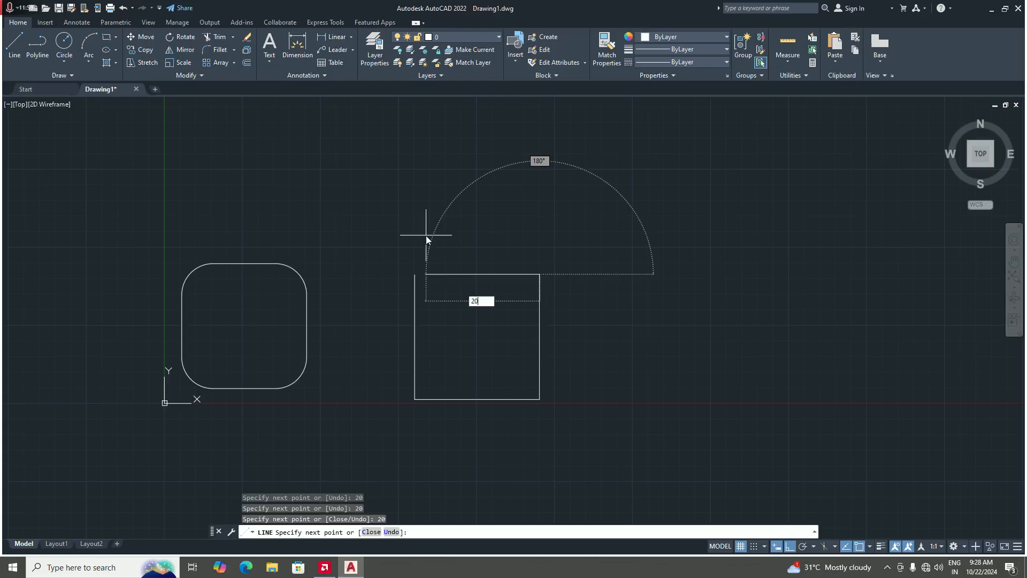
pyautogui.press('Return')
pyautogui.press('Return')
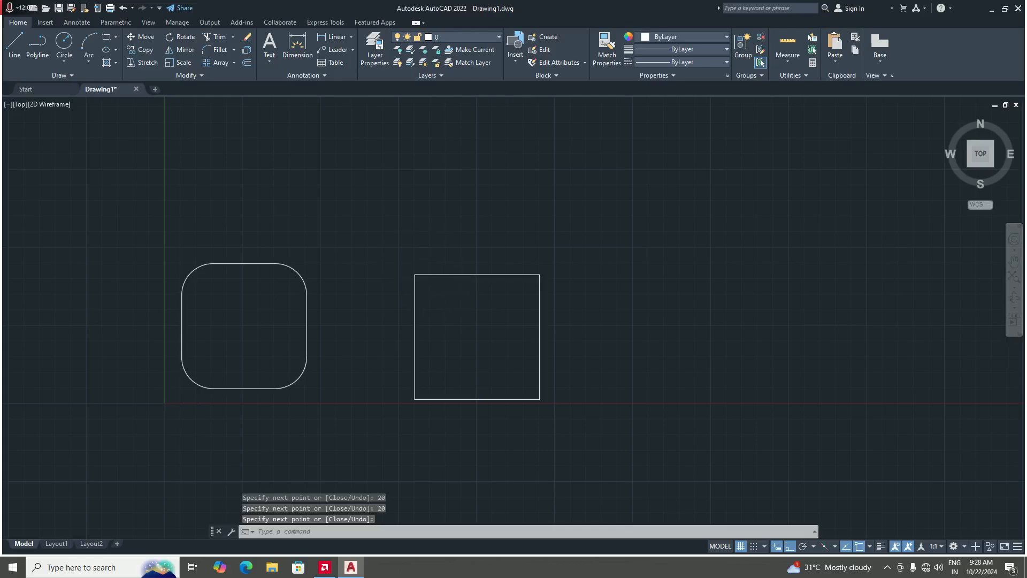
# Start the Chamfer command and choose its Distance option
pyautogui.scroll(-2, 470, 298)
pyautogui.scroll(2, 490, 297)
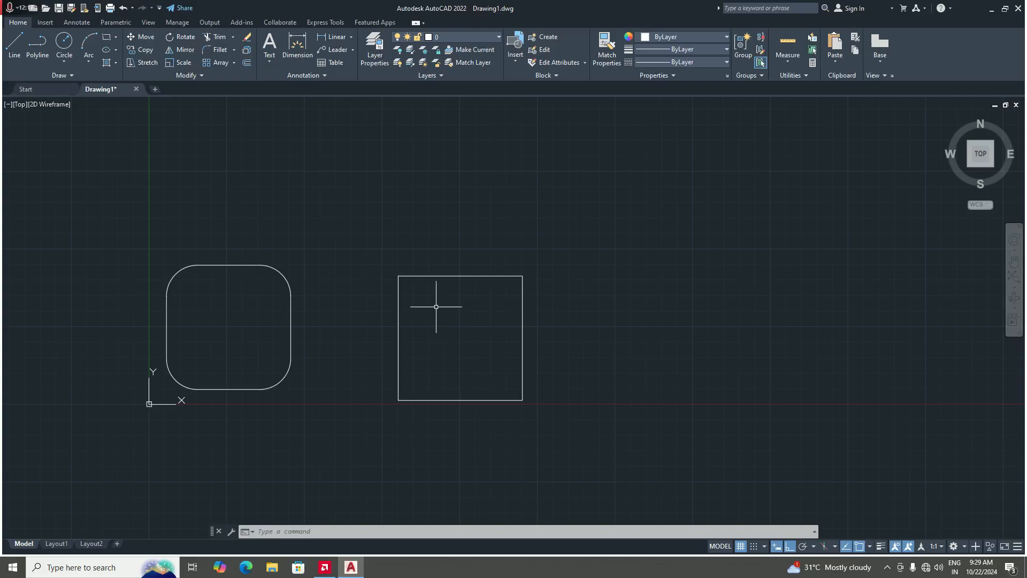
pyautogui.write('c')
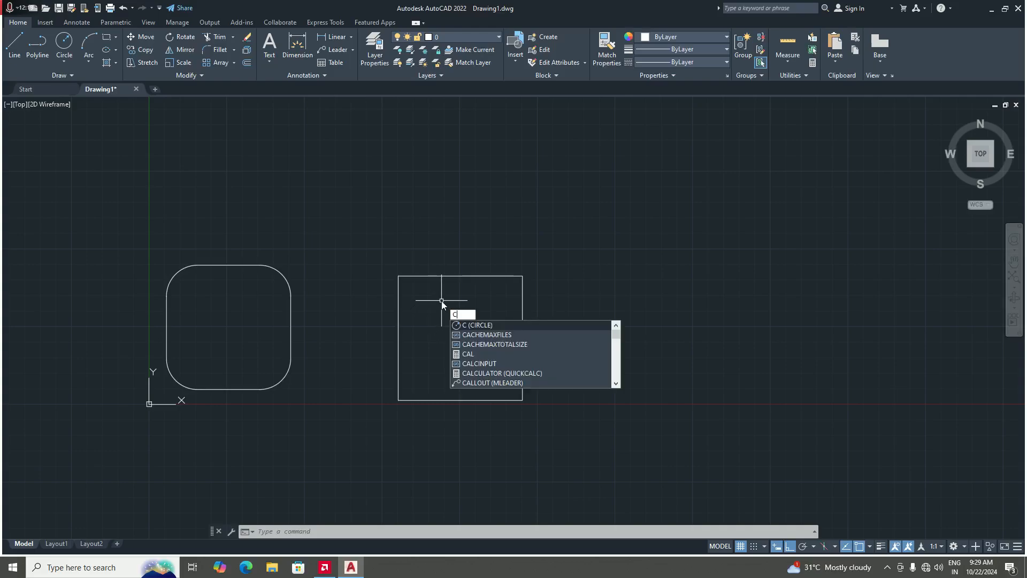
pyautogui.write('h')
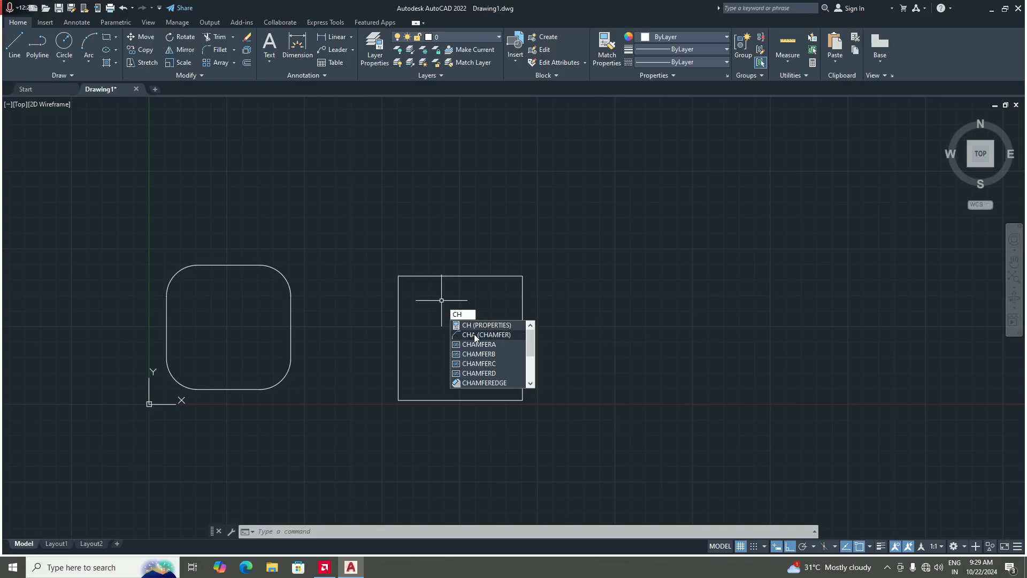
pyautogui.write('a')
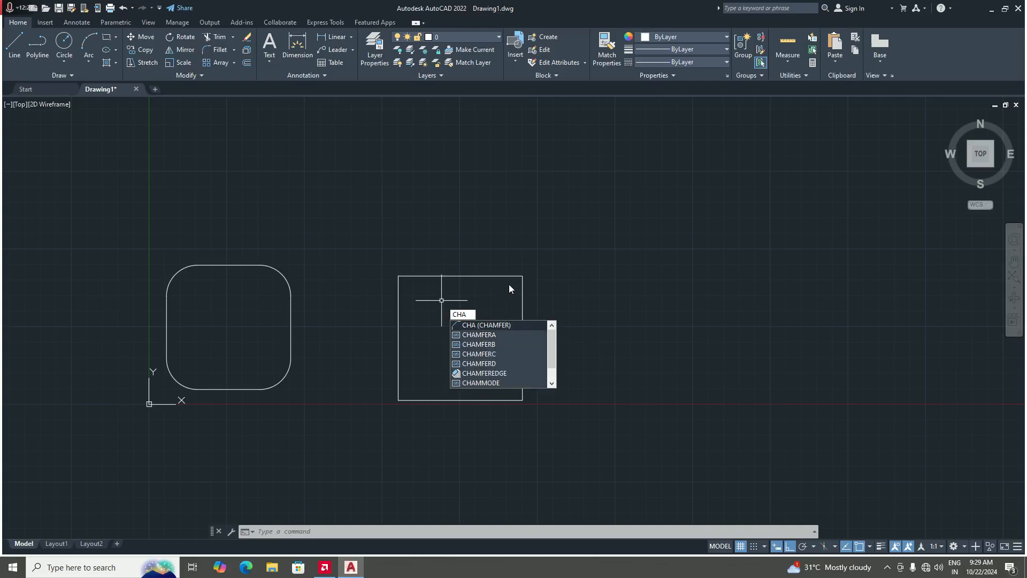
pyautogui.press('Return')
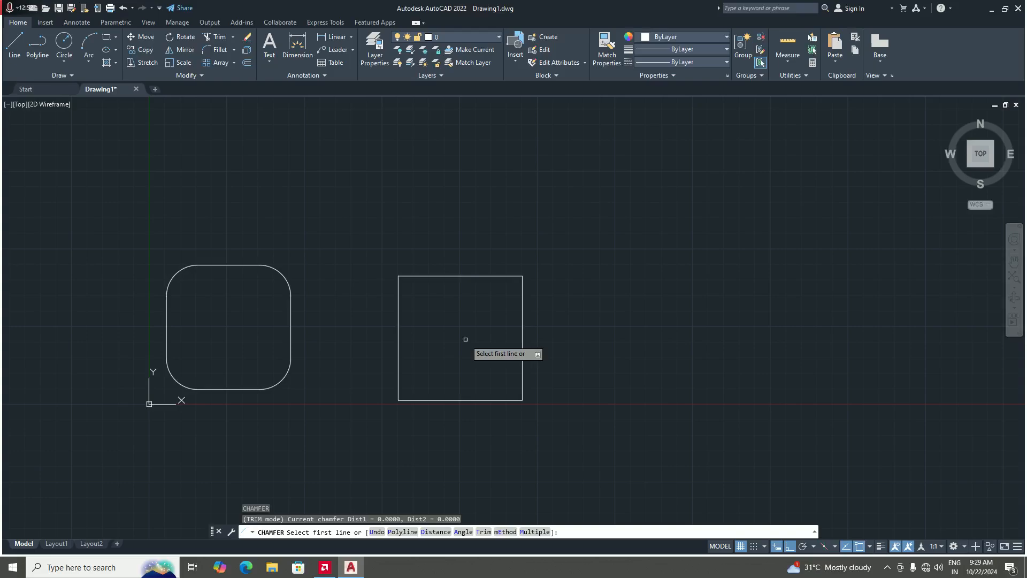
pyautogui.write('d')
pyautogui.press('Return')
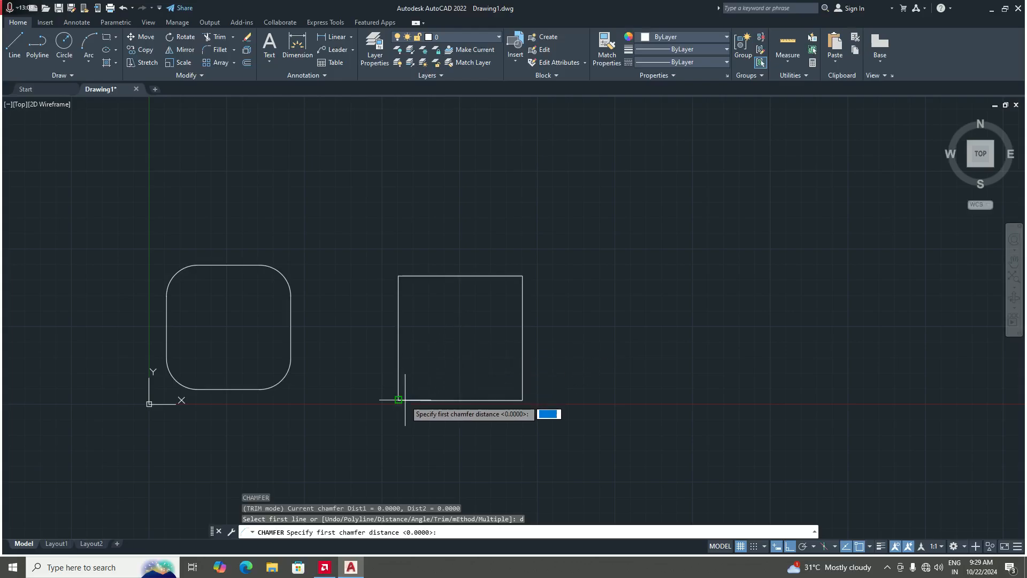
# Set the first chamfer distance to 3 and the second chamfer distance to 5
pyautogui.scroll(4, 411, 409)
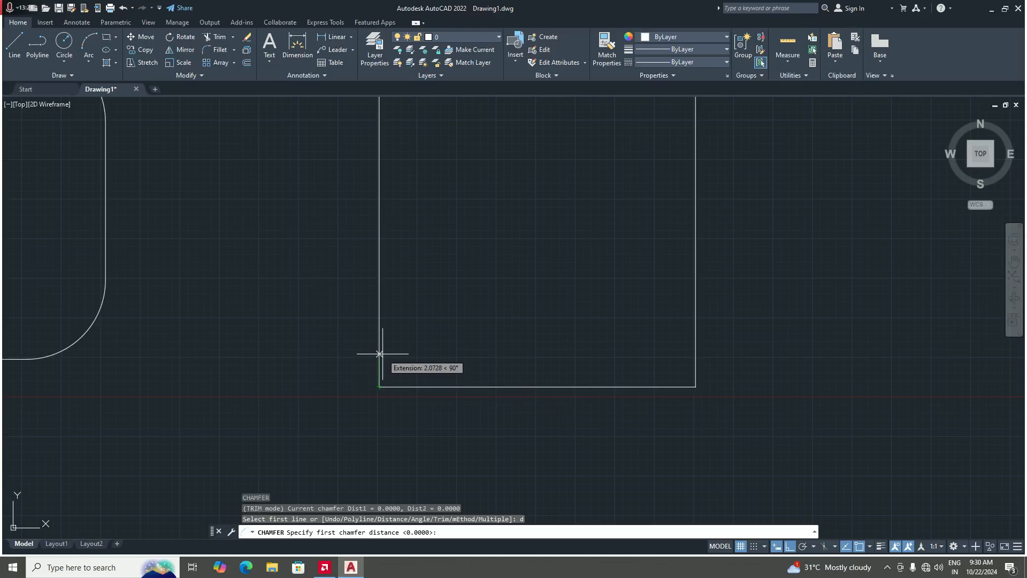
pyautogui.scroll(-2, 385, 360)
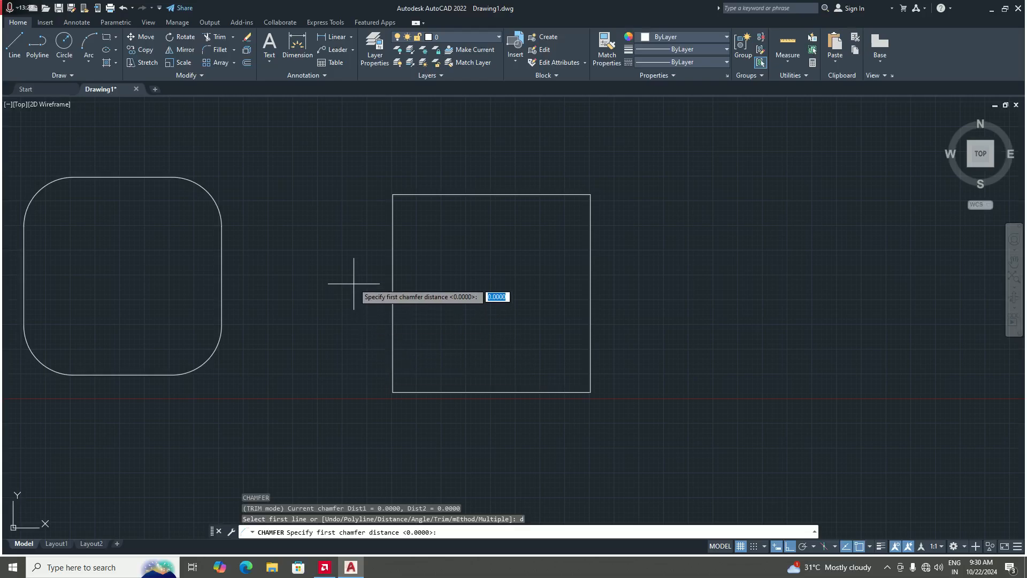
pyautogui.scroll(2, 394, 187)
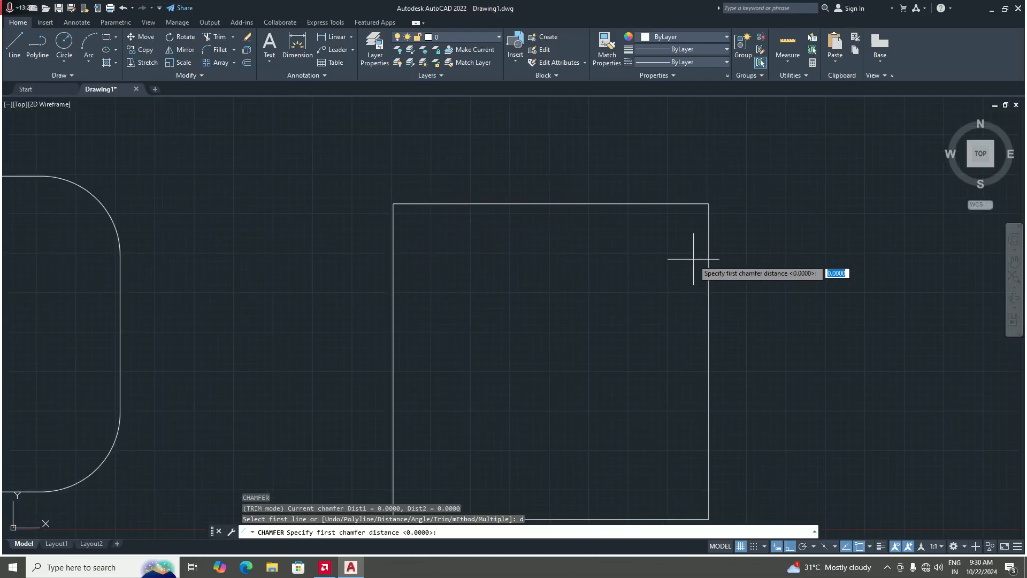
pyautogui.scroll(-4, 503, 294)
pyautogui.scroll(2, 516, 326)
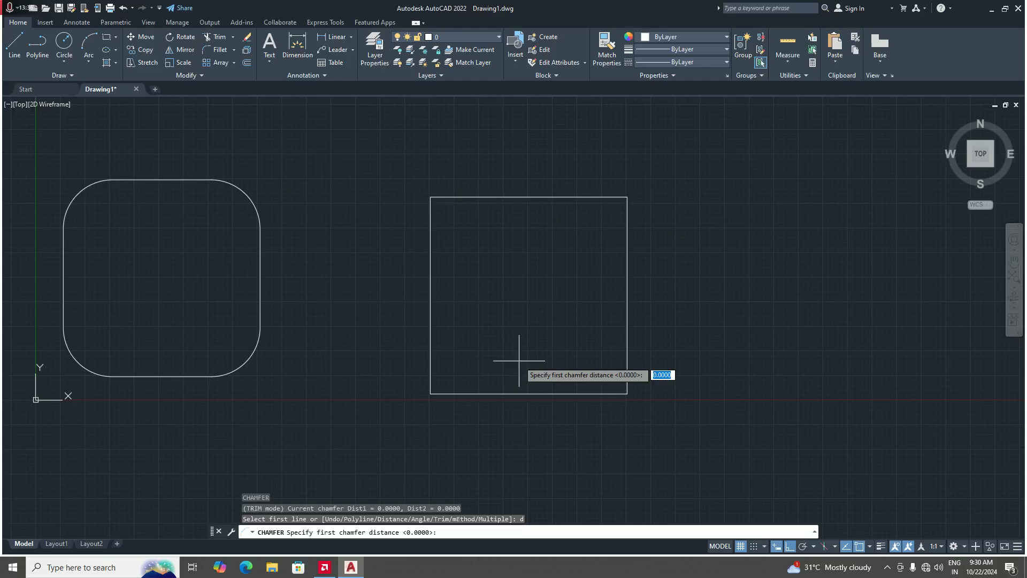
pyautogui.write('3')
pyautogui.press('Return')
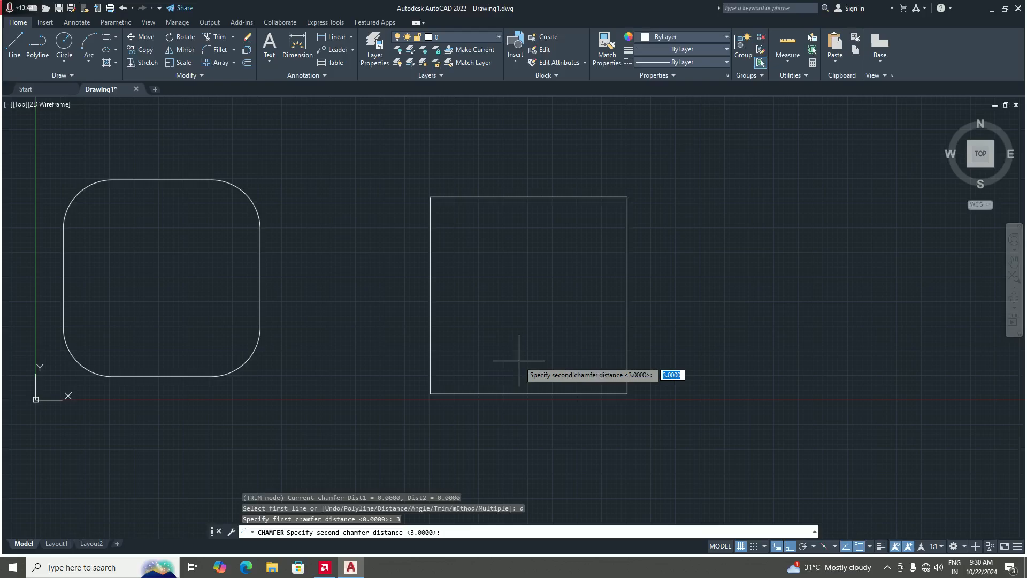
pyautogui.write('5')
pyautogui.press('Return')
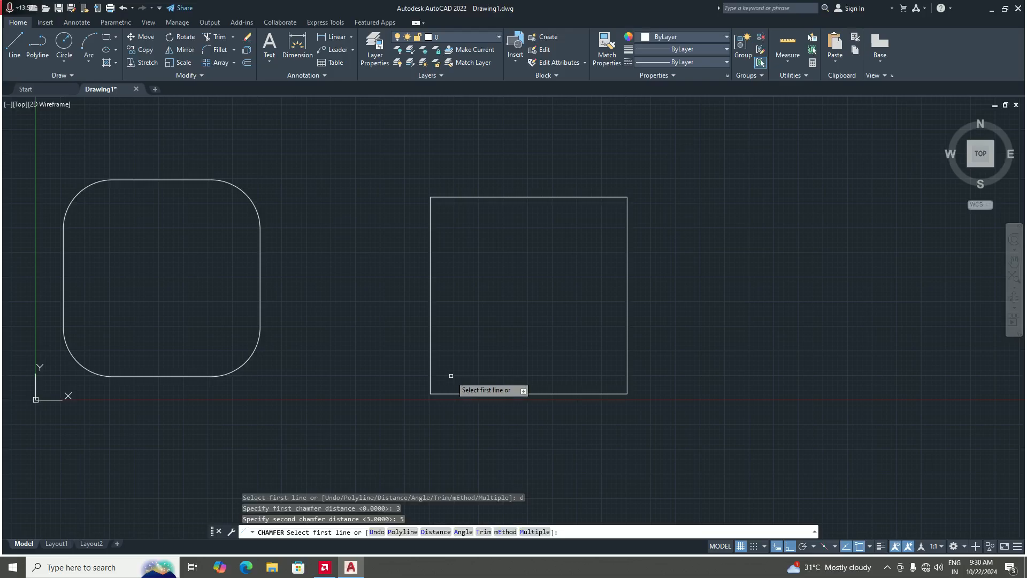
# Chamfer the sharp square's lower-left corner, picking the bottom edge first and the left edge second
pyautogui.scroll(2, 442, 393)
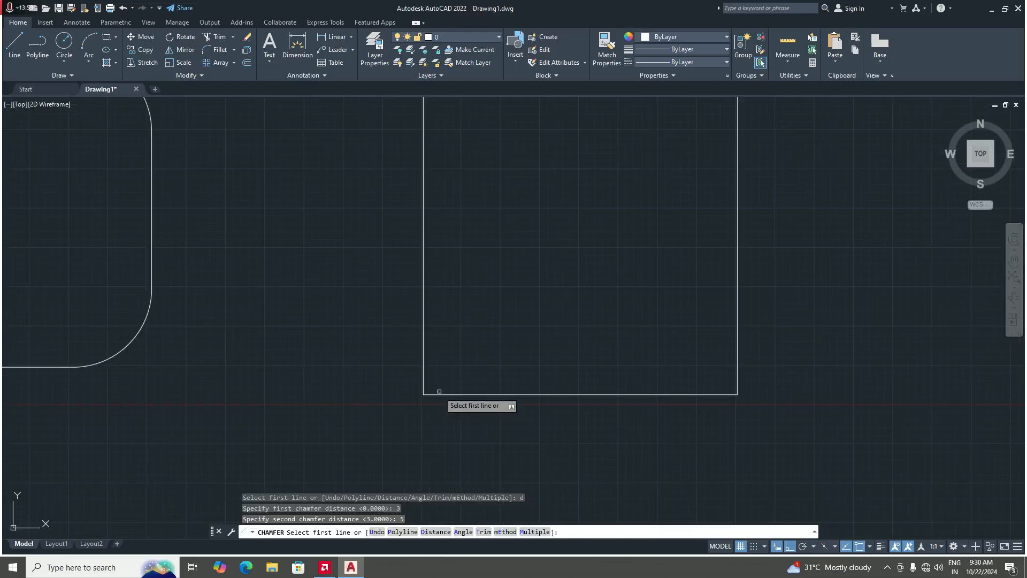
pyautogui.click(439, 393)
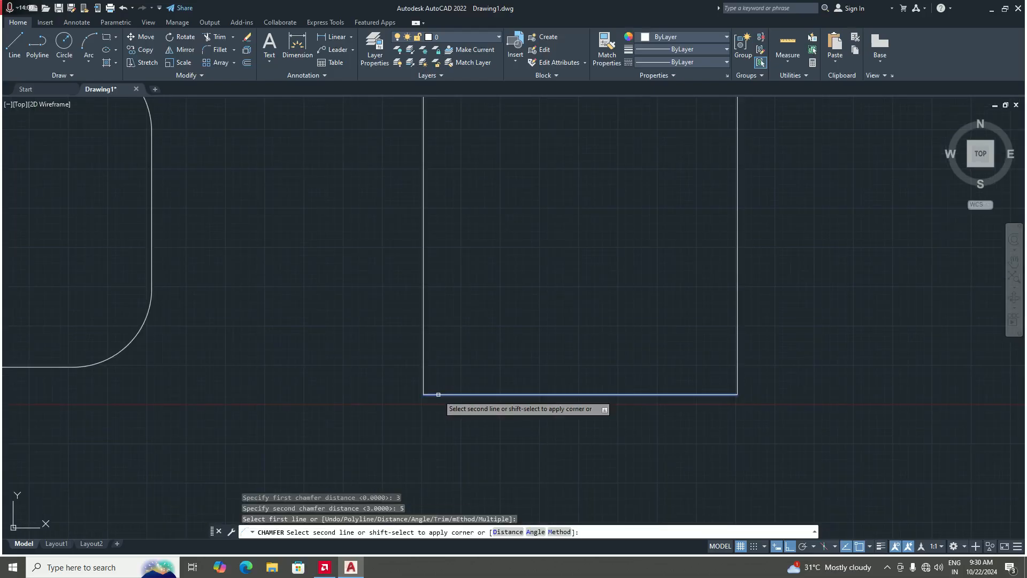
pyautogui.click(424, 364)
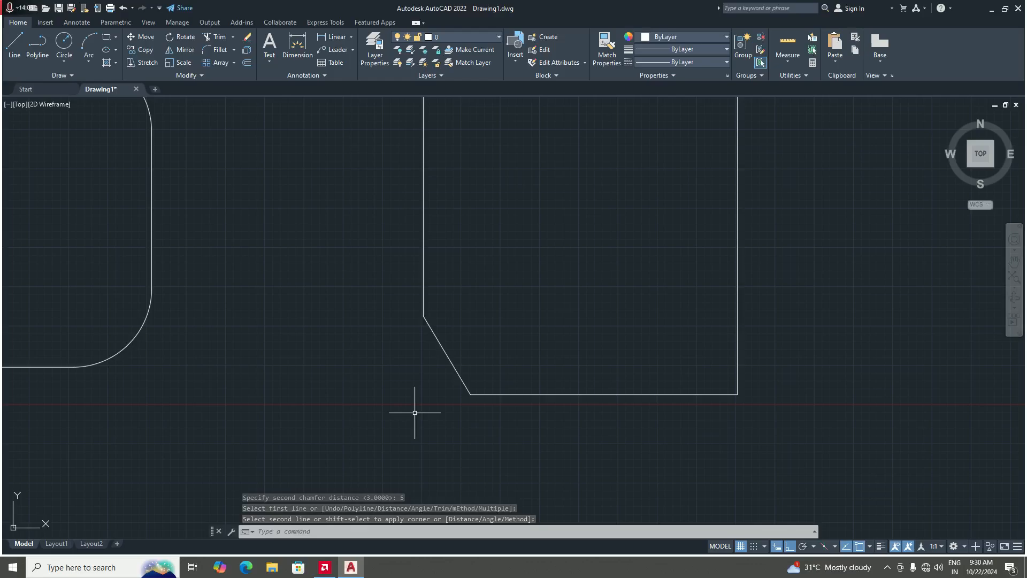
# Repeat Chamfer on the square's upper-left corner, picking the left edge first and the top edge second
pyautogui.scroll(-6, 415, 412)
pyautogui.scroll(2, 438, 367)
pyautogui.press('Return')
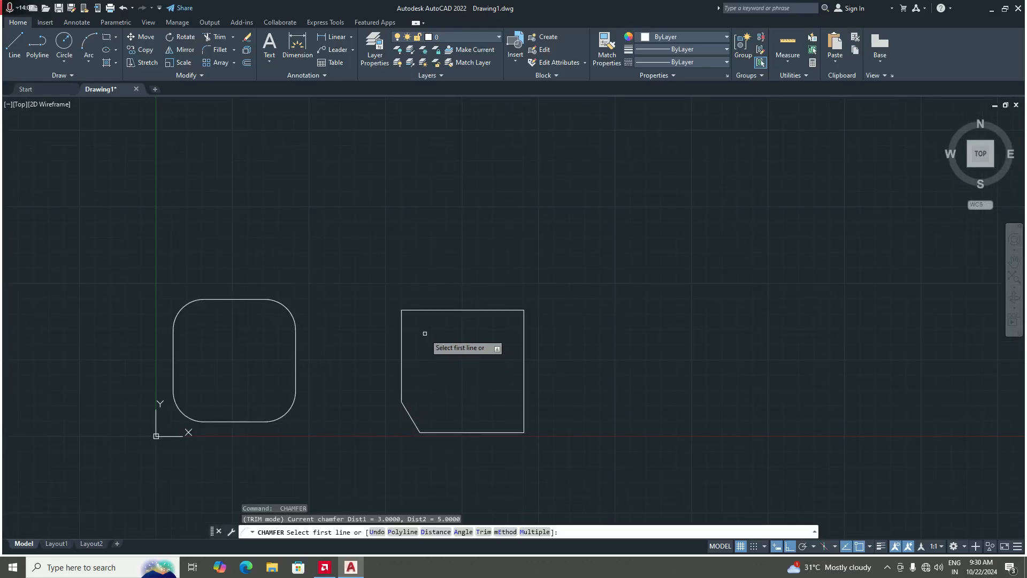
pyautogui.scroll(2, 425, 333)
pyautogui.click(387, 326)
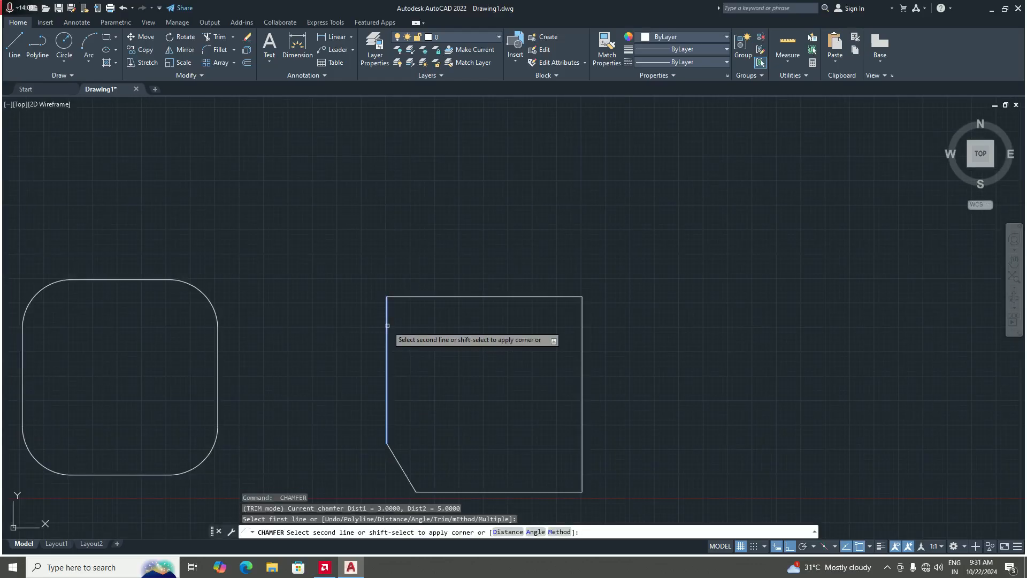
pyautogui.click(439, 296)
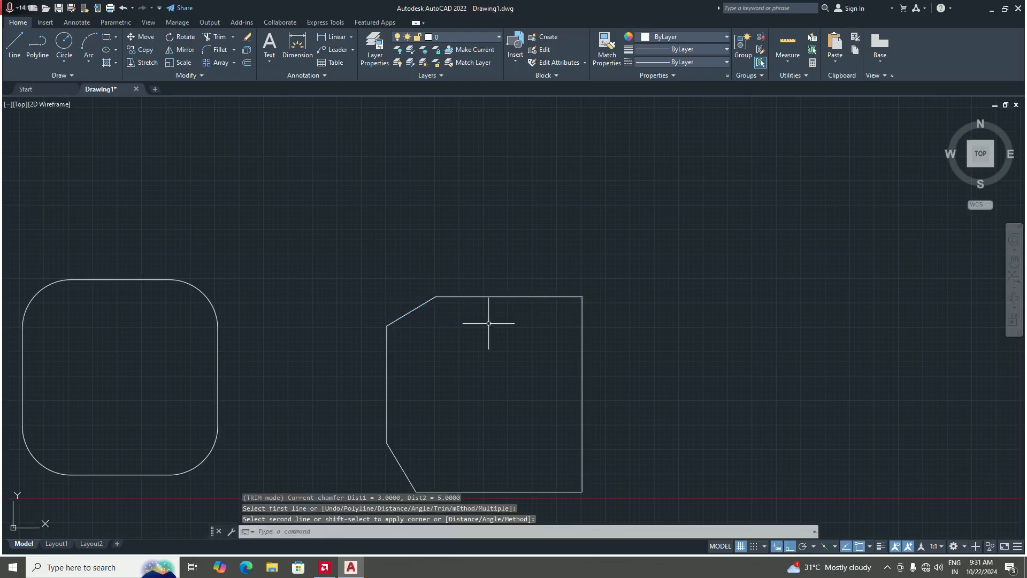
# Chamfer the square's upper-right corner with the same distances, picking the top edge first and the right edge second
pyautogui.press('Return')
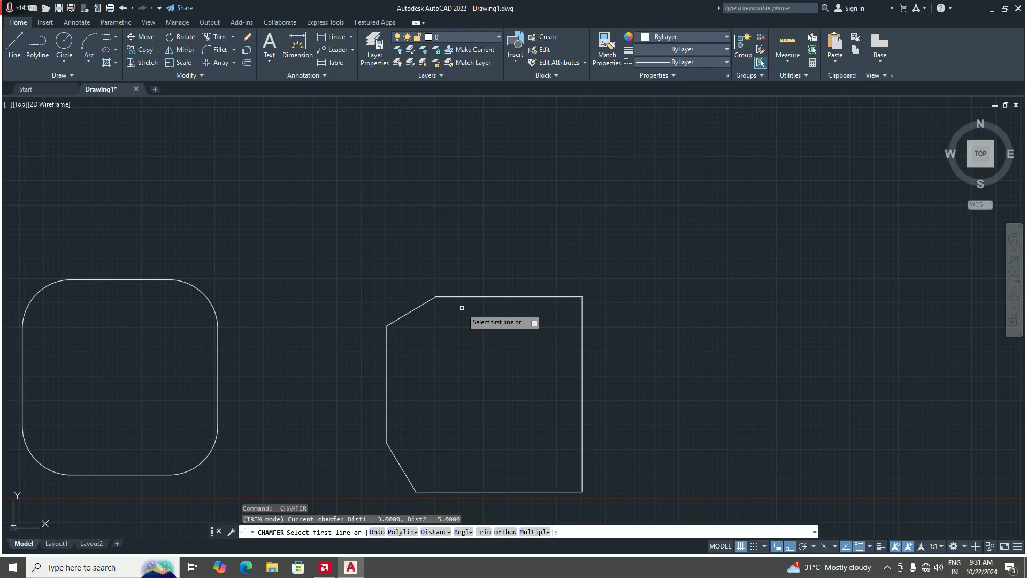
pyautogui.click(556, 297)
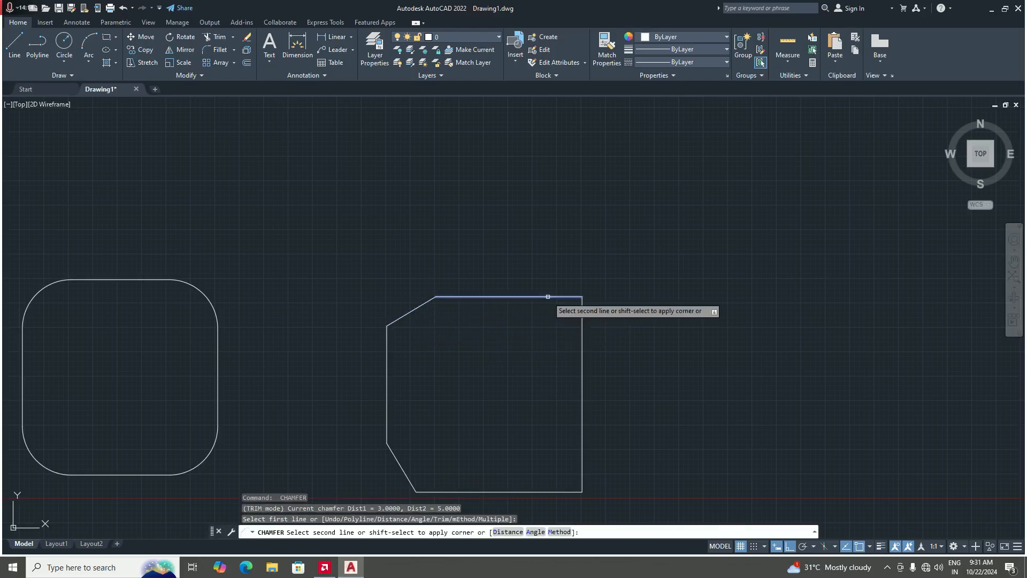
pyautogui.click(581, 326)
# Chamfer the remaining lower-right corner of the square, picking the right edge first and the bottom edge second
pyautogui.scroll(-5, 548, 317)
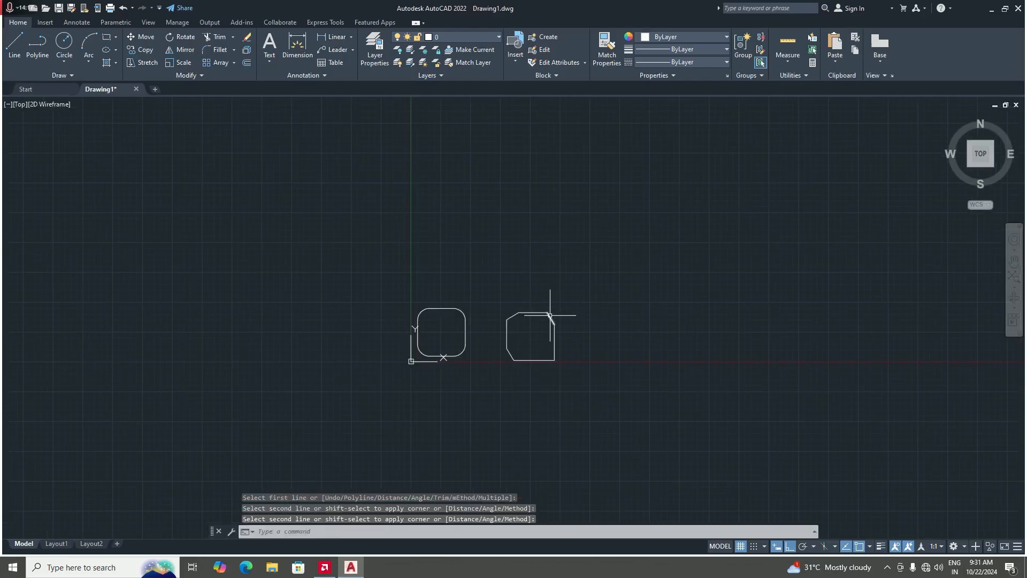
pyautogui.scroll(4, 550, 316)
pyautogui.press('Return')
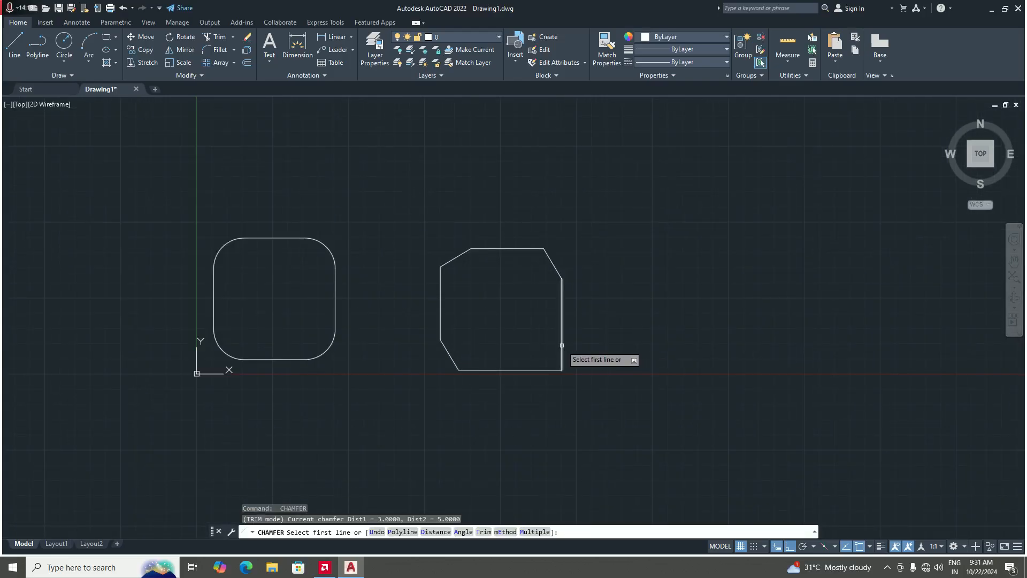
pyautogui.click(562, 345)
pyautogui.click(543, 370)
# Draw a rectangle to the right of the chamfered square, slightly larger than the square
pyautogui.scroll(-5, 538, 348)
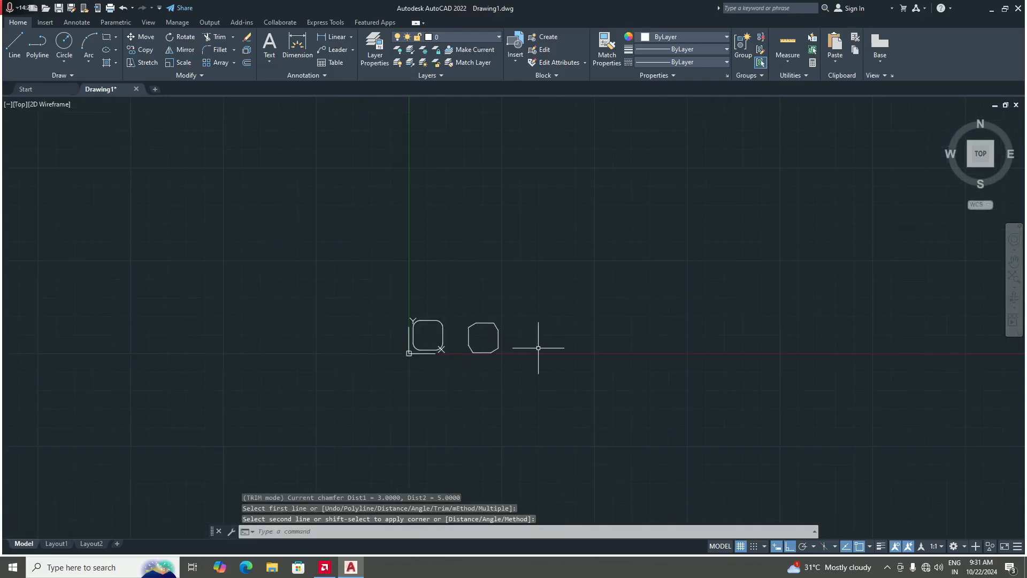
pyautogui.scroll(3, 534, 349)
pyautogui.click(107, 37)
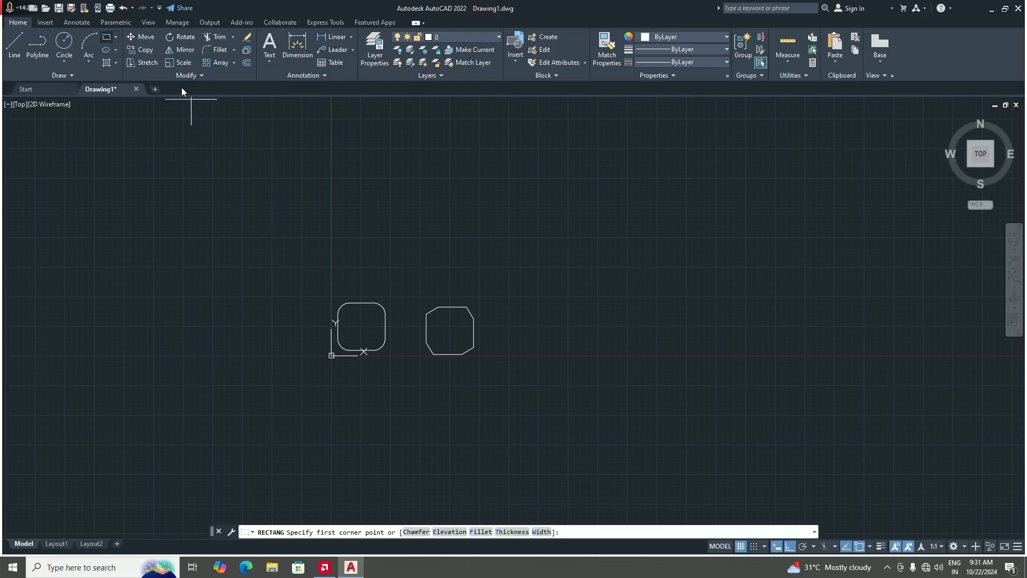
pyautogui.scroll(4, 541, 337)
pyautogui.click(448, 225)
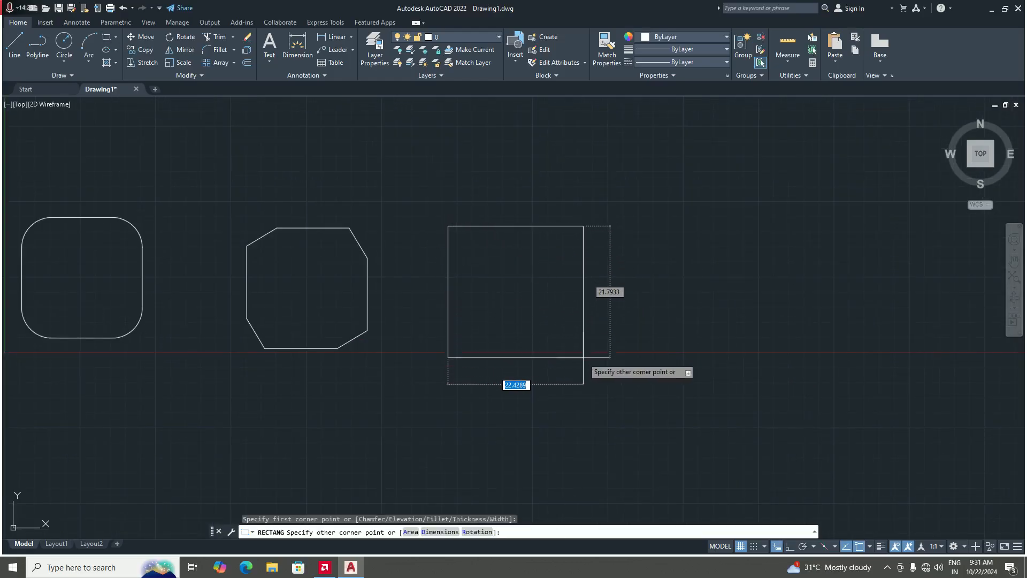
pyautogui.click(614, 383)
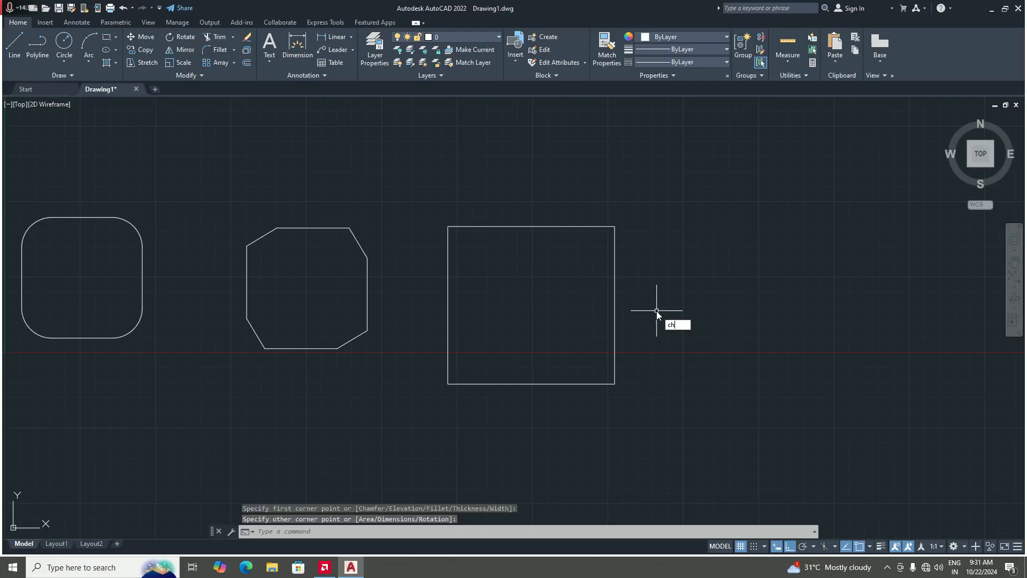
# Chamfer all corners of the new rectangle at once using Chamfer's Polyline option
pyautogui.click(687, 344)
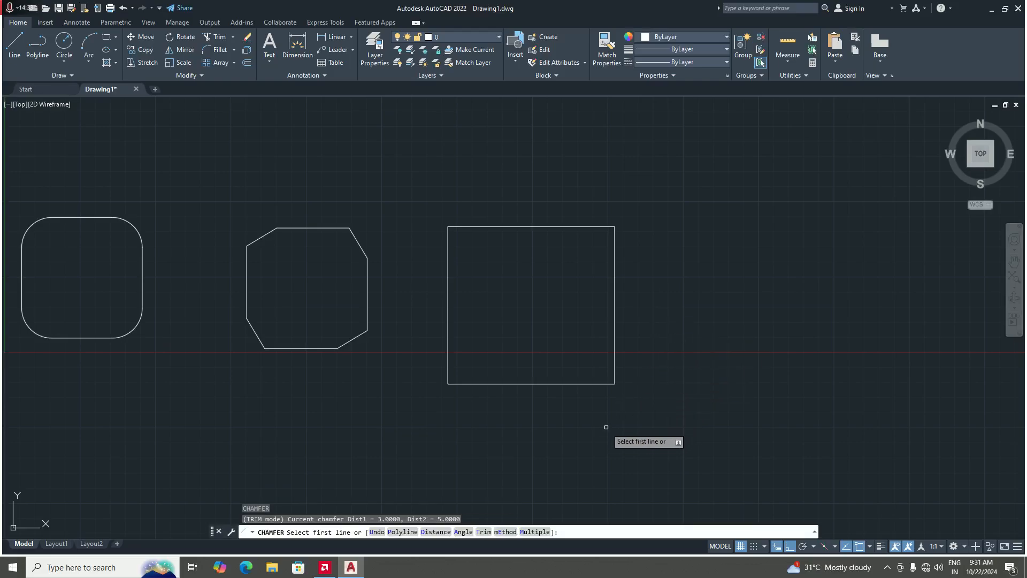
pyautogui.click(401, 532)
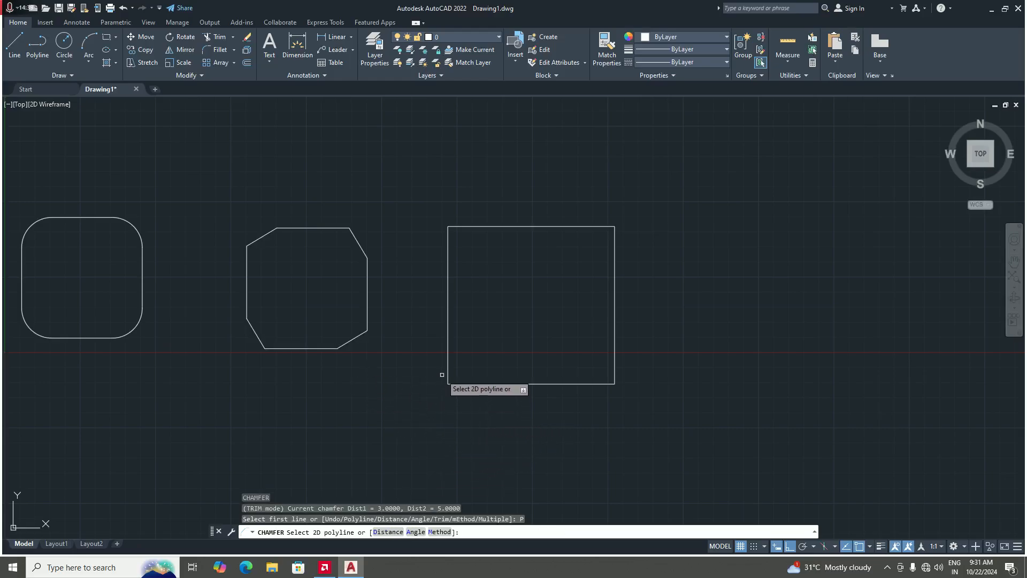
pyautogui.click(615, 315)
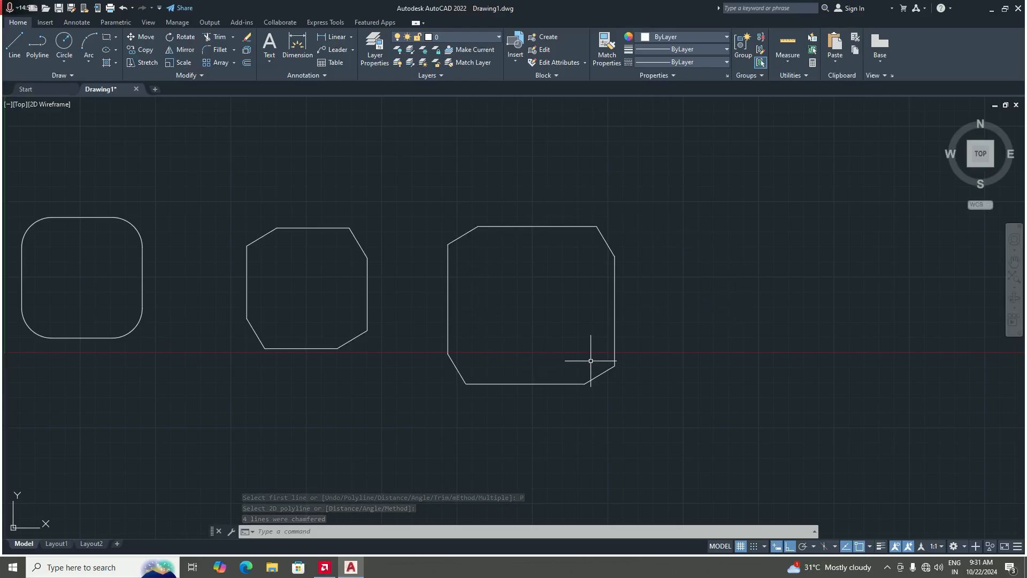
# Draw another rectangle to the right of the chamfered rectangle
pyautogui.scroll(-4, 591, 360)
pyautogui.scroll(4, 540, 367)
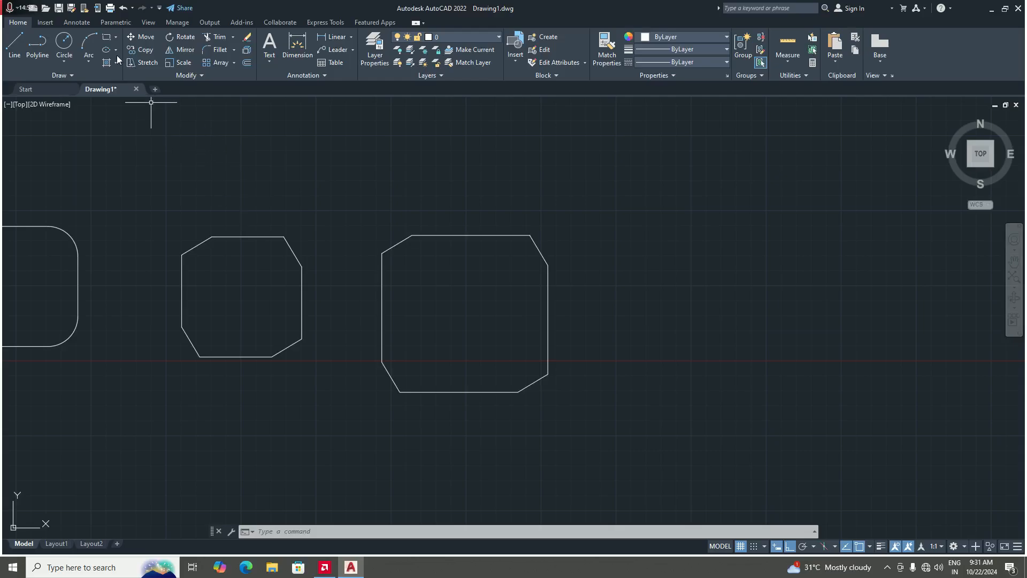
pyautogui.click(109, 37)
pyautogui.scroll(-4, 413, 339)
pyautogui.scroll(4, 517, 354)
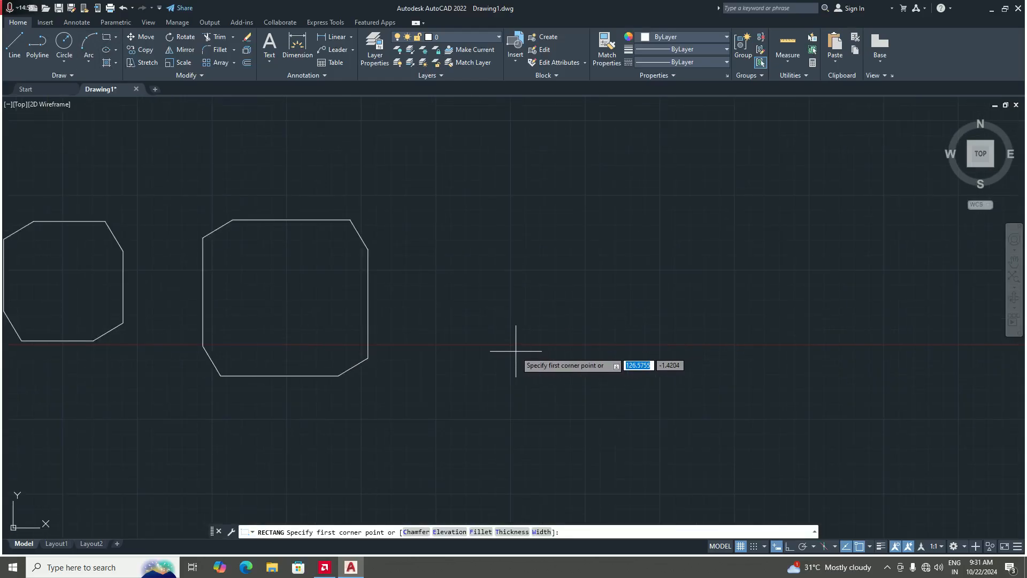
pyautogui.click(462, 225)
pyautogui.click(625, 371)
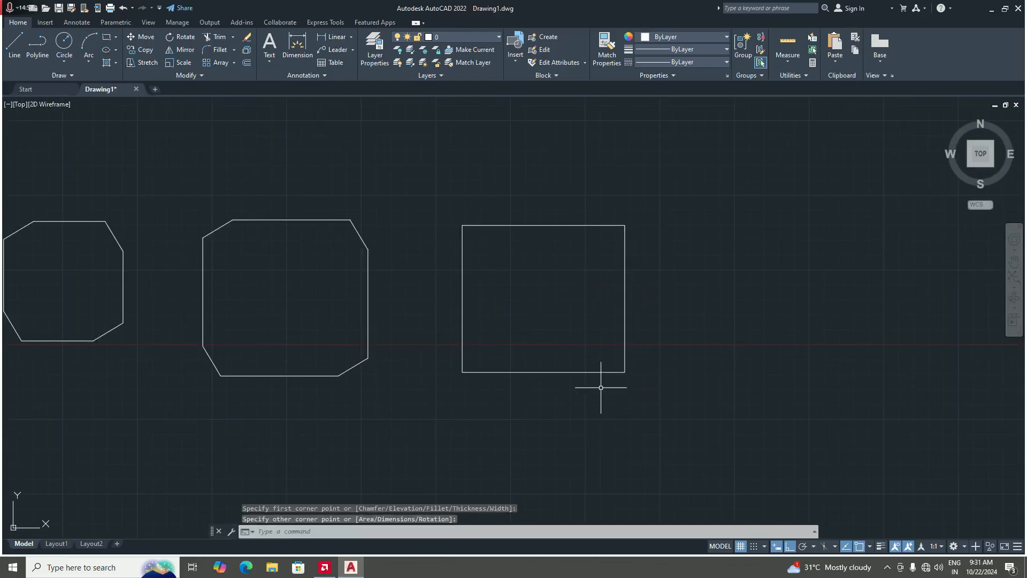
# Start Chamfer and set its Trim mode to No trim
pyautogui.write('c')
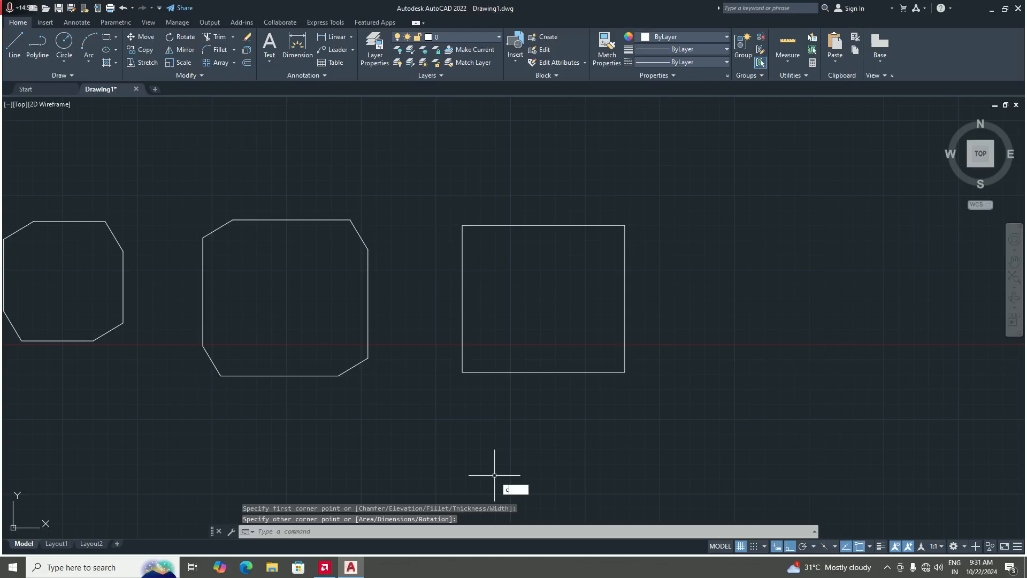
pyautogui.press('Return')
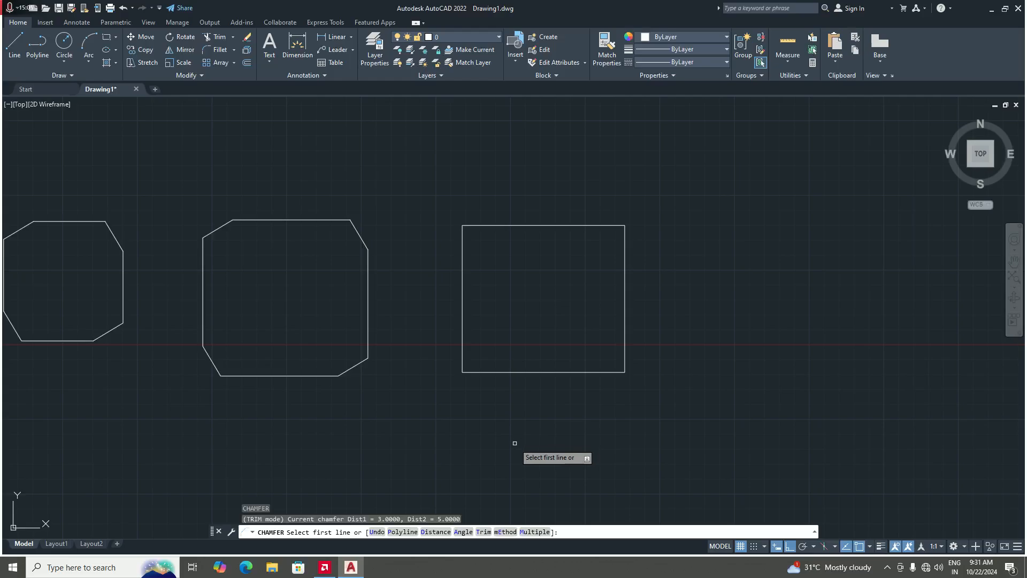
pyautogui.write('t')
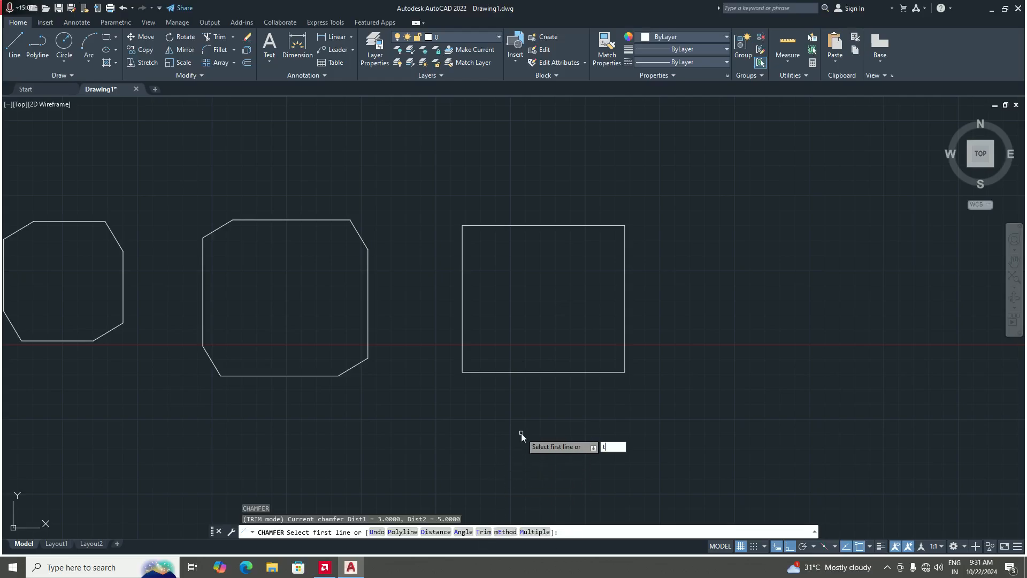
pyautogui.press('Return')
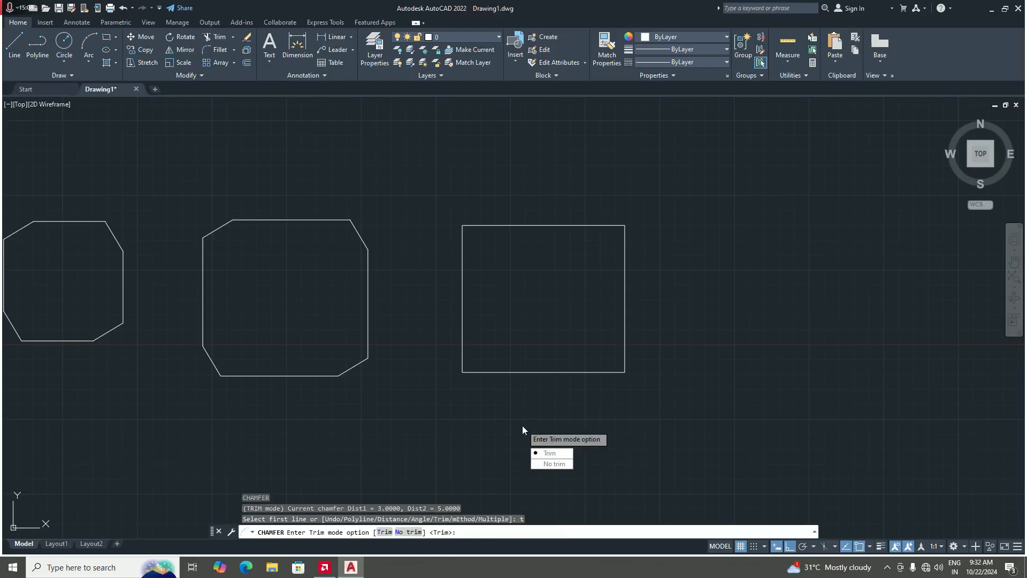
pyautogui.write('n')
pyautogui.press('Return')
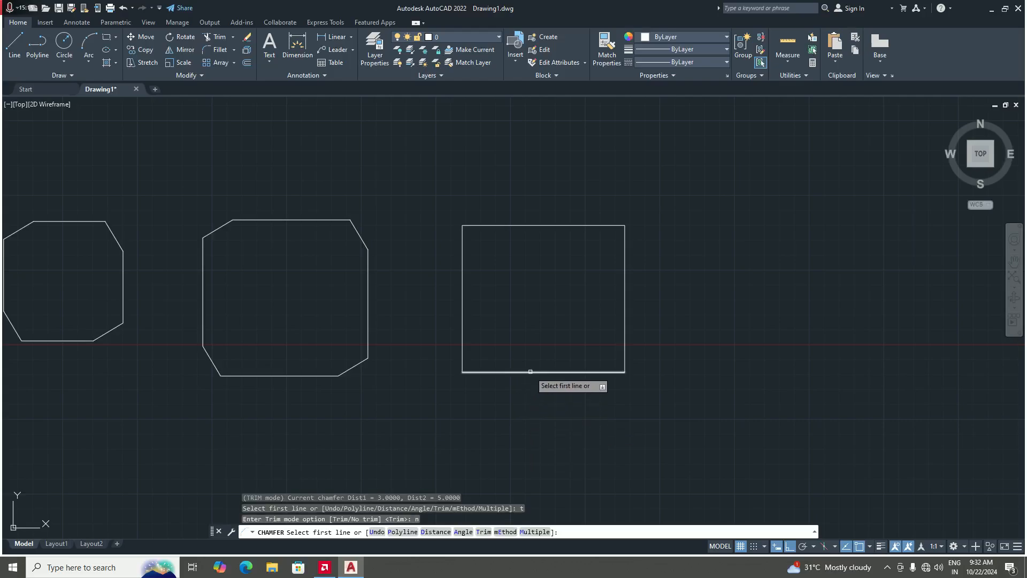
# Apply the untrimmed chamfer to every corner of the rightmost rectangle with the Polyline option
pyautogui.scroll(-1, 487, 404)
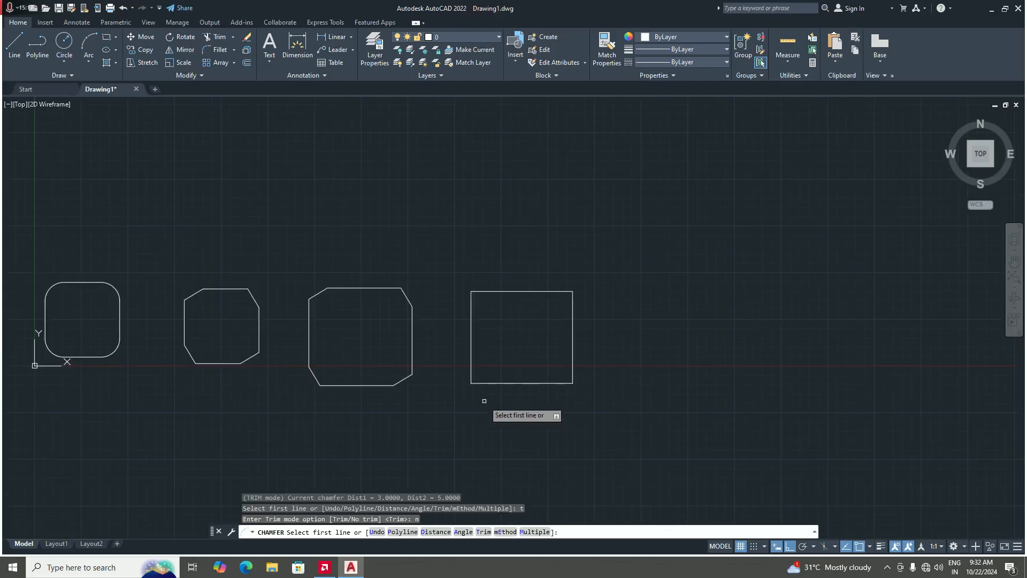
pyautogui.scroll(1, 479, 412)
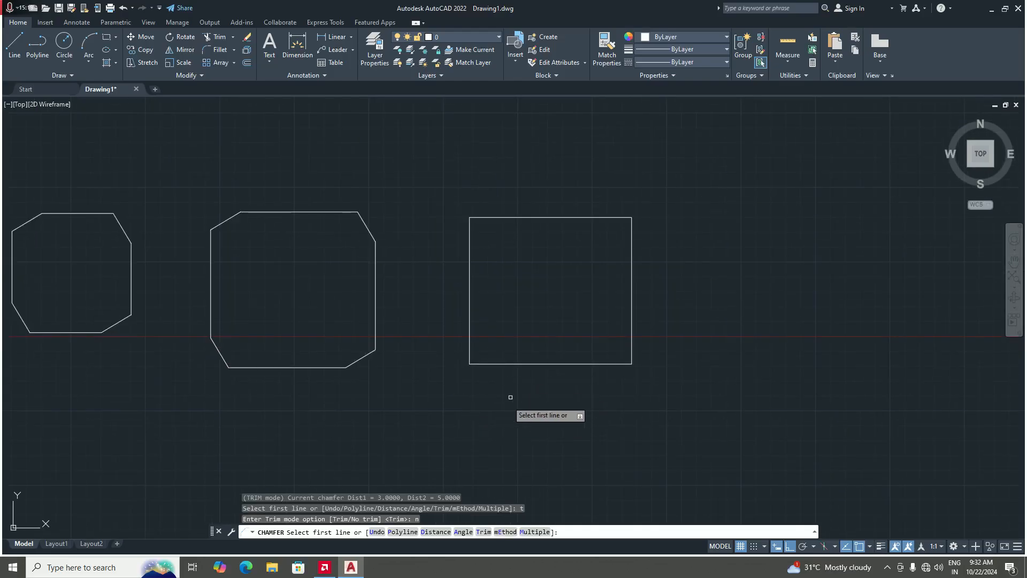
pyautogui.write('p')
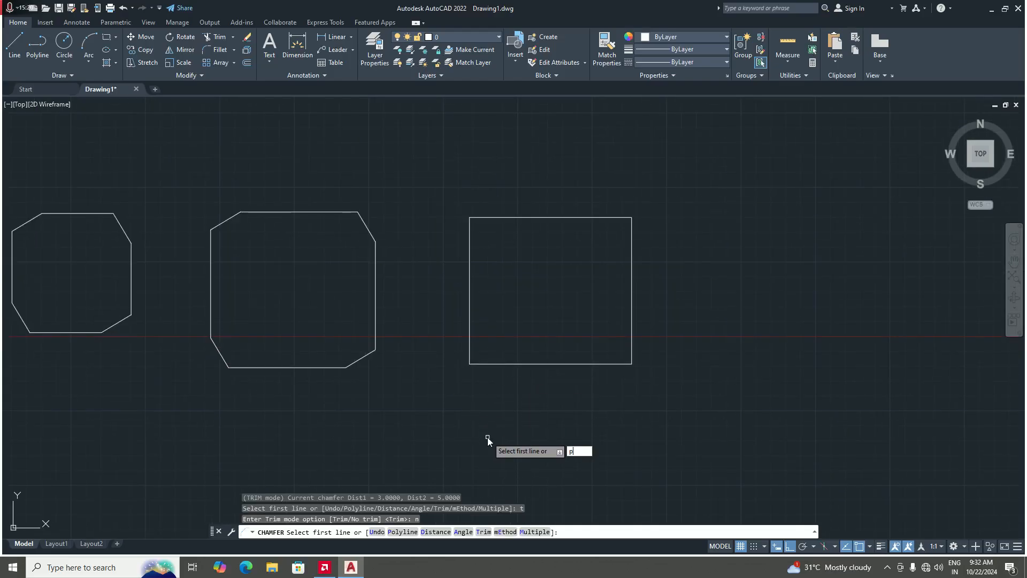
pyautogui.press('Return')
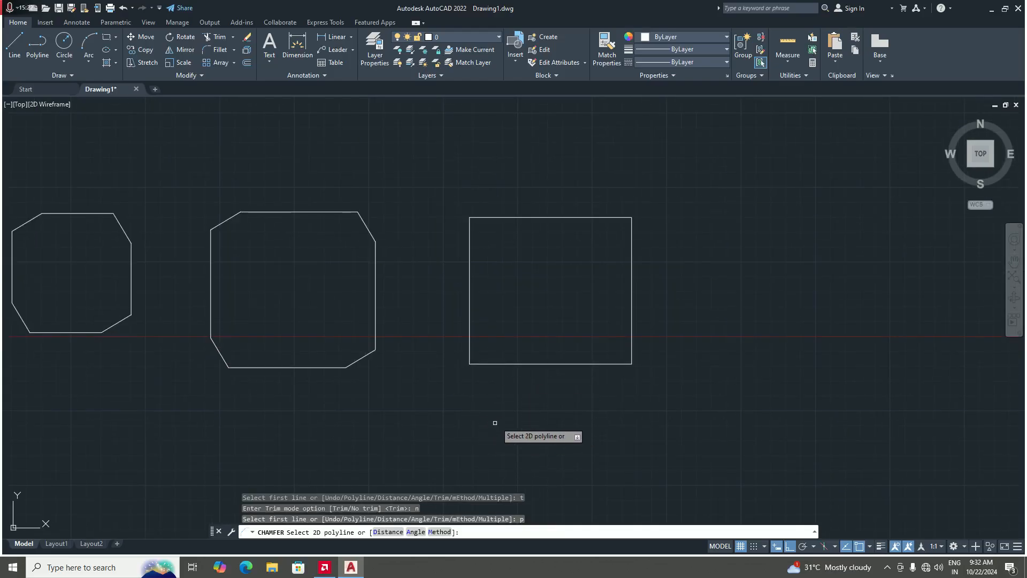
pyautogui.click(519, 364)
pyautogui.scroll(-3, 506, 380)
pyautogui.scroll(2, 510, 356)
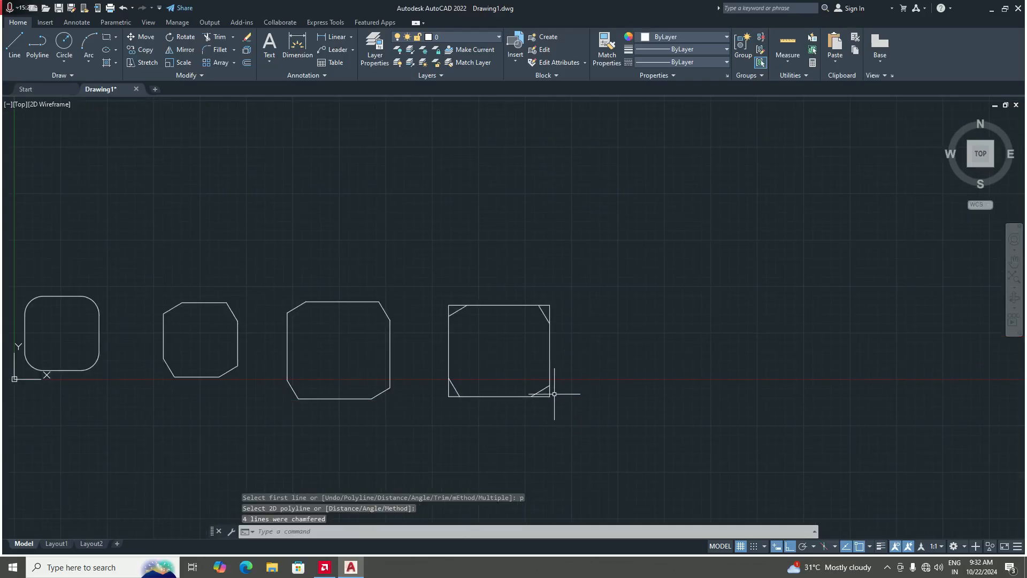
pyautogui.scroll(4, 554, 393)
pyautogui.scroll(-4, 532, 344)
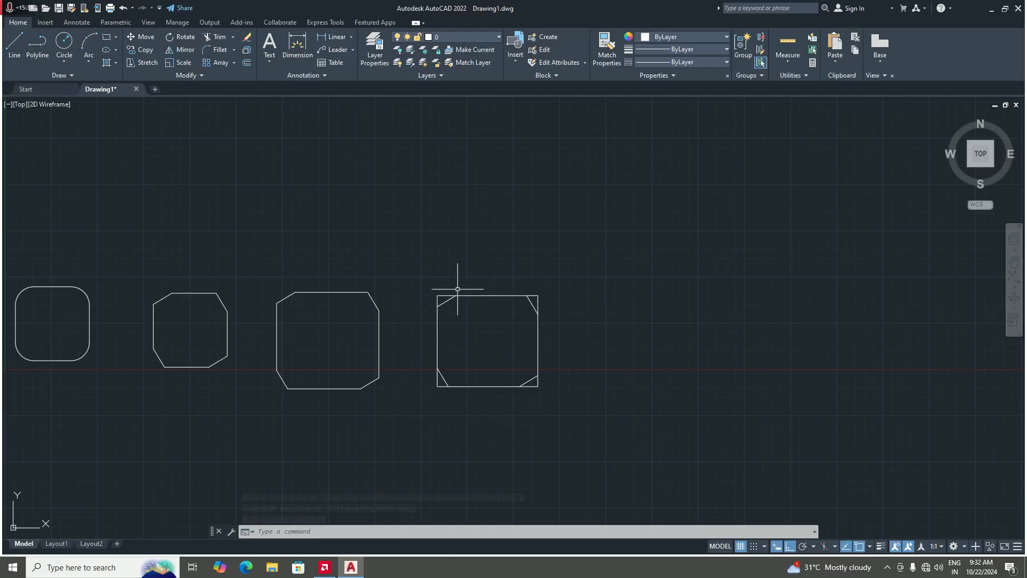
# Draw a rectangle about 31.5 by 28 units above the row of existing shapes
pyautogui.scroll(-4, 476, 396)
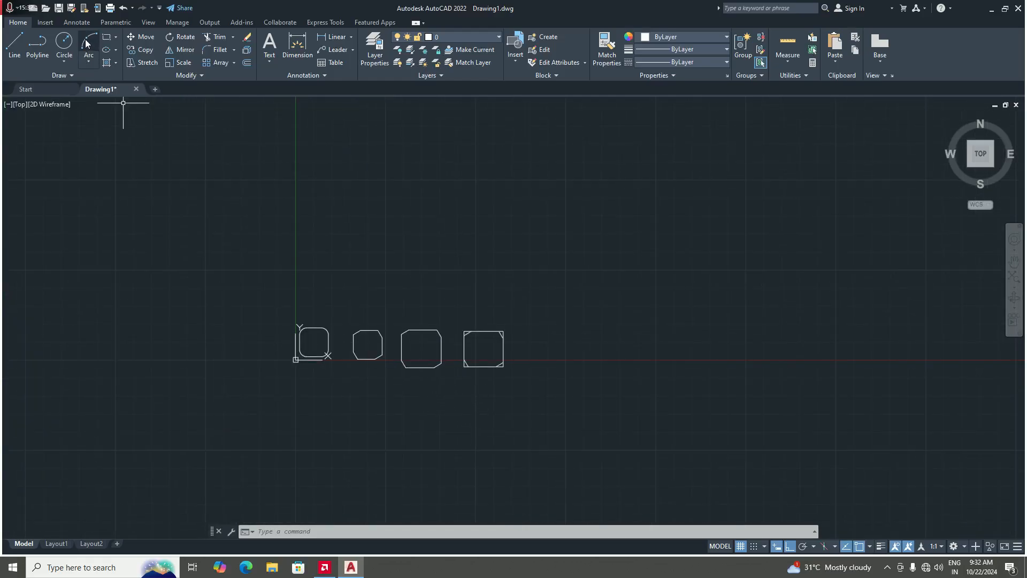
pyautogui.click(107, 37)
pyautogui.scroll(2, 390, 277)
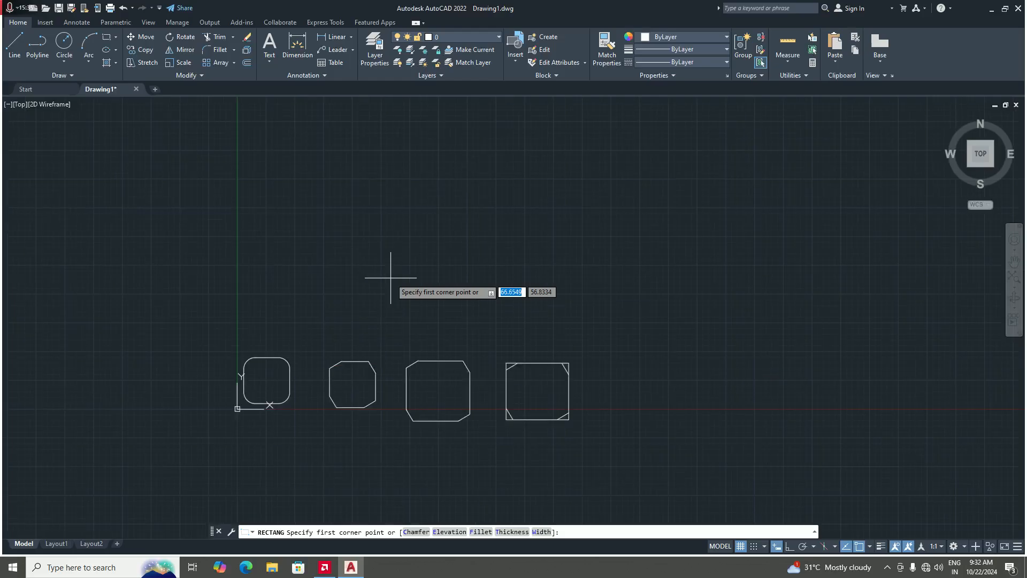
pyautogui.click(367, 262)
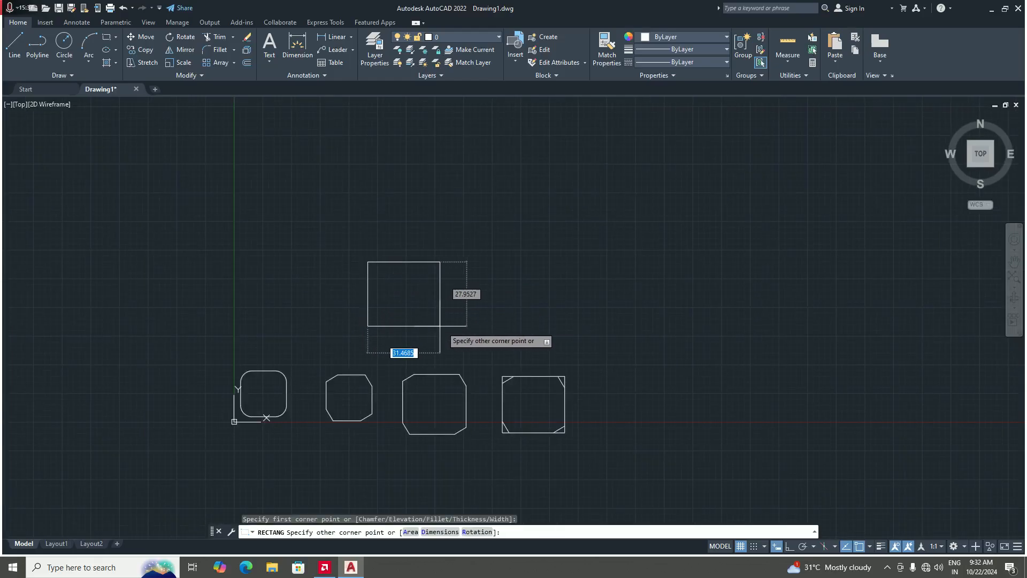
pyautogui.click(440, 325)
pyautogui.scroll(2, 407, 303)
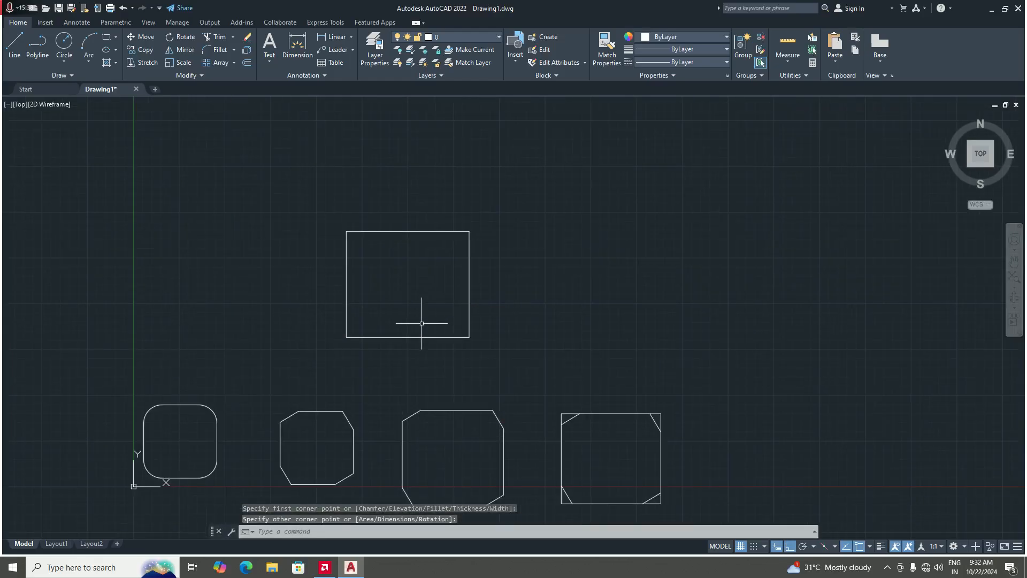
# Start Chamfer with the Angle option and set the chamfer length on the first line to 3
pyautogui.write('a')
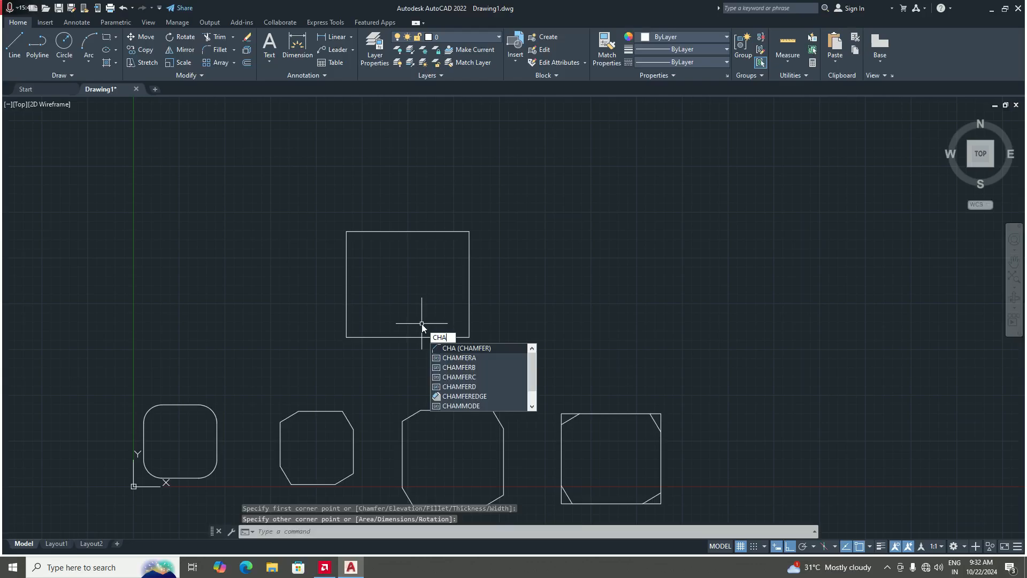
pyautogui.press('Return')
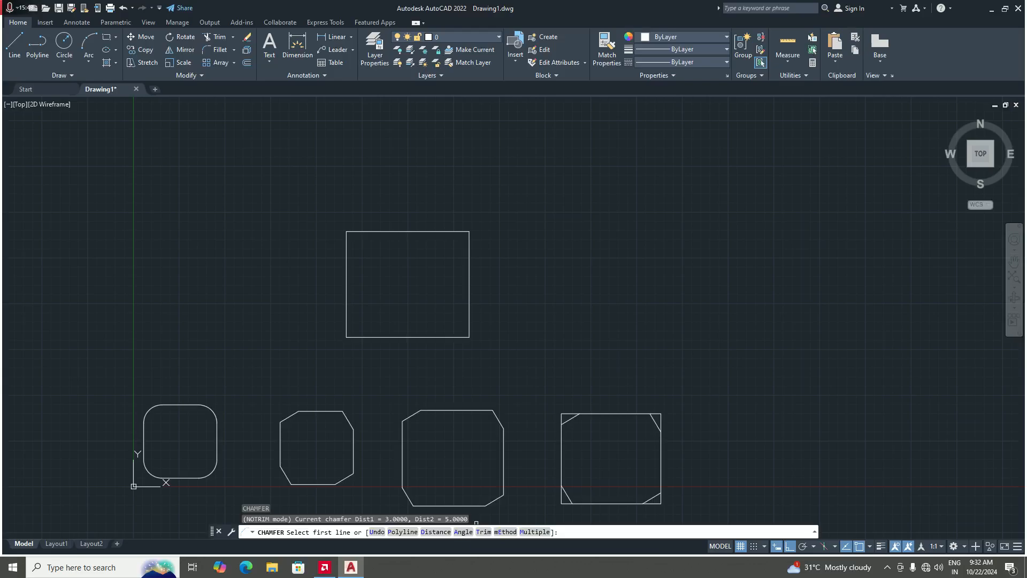
pyautogui.write('a')
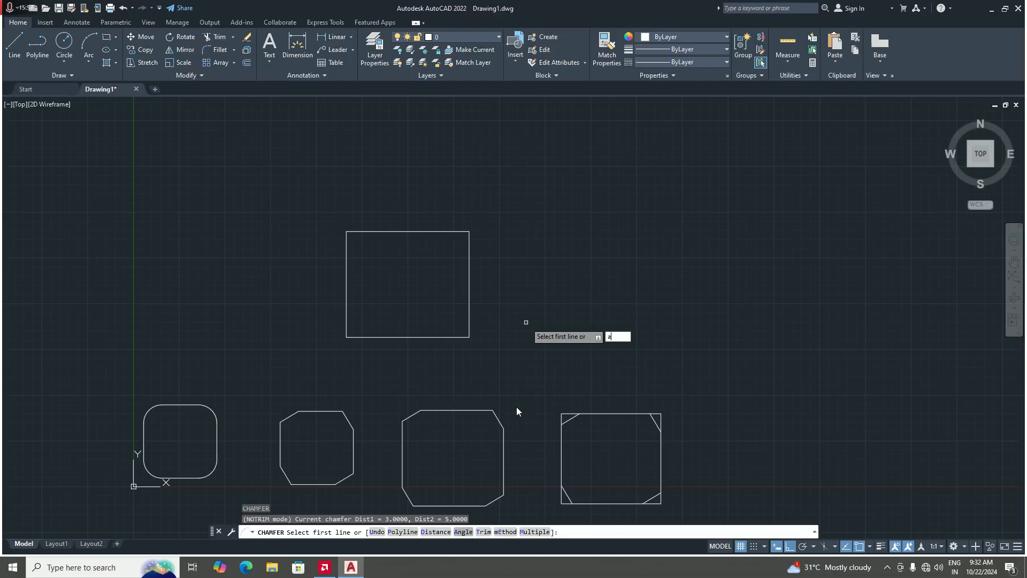
pyautogui.press('Return')
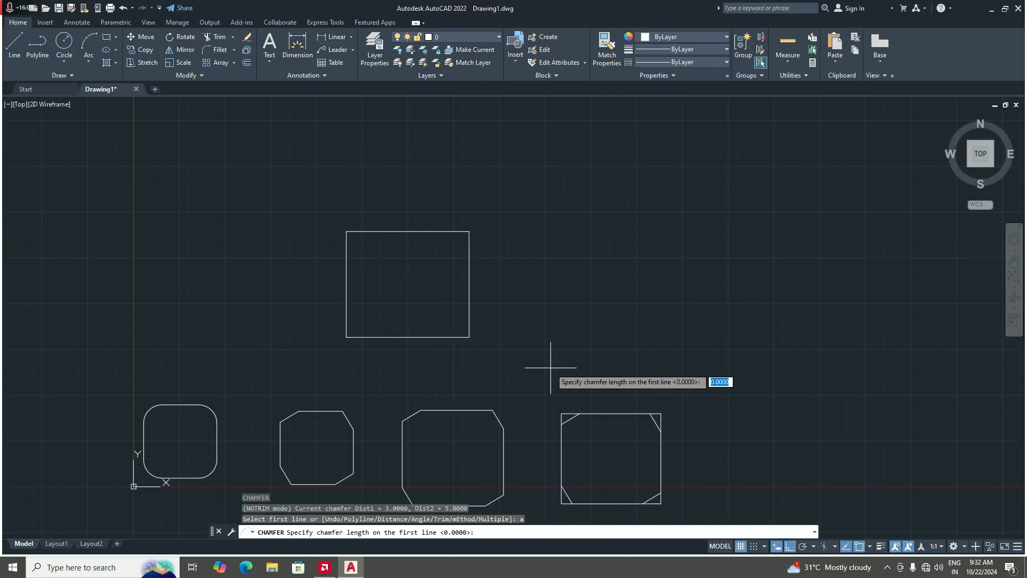
pyautogui.scroll(-2, 551, 368)
pyautogui.scroll(6, 465, 325)
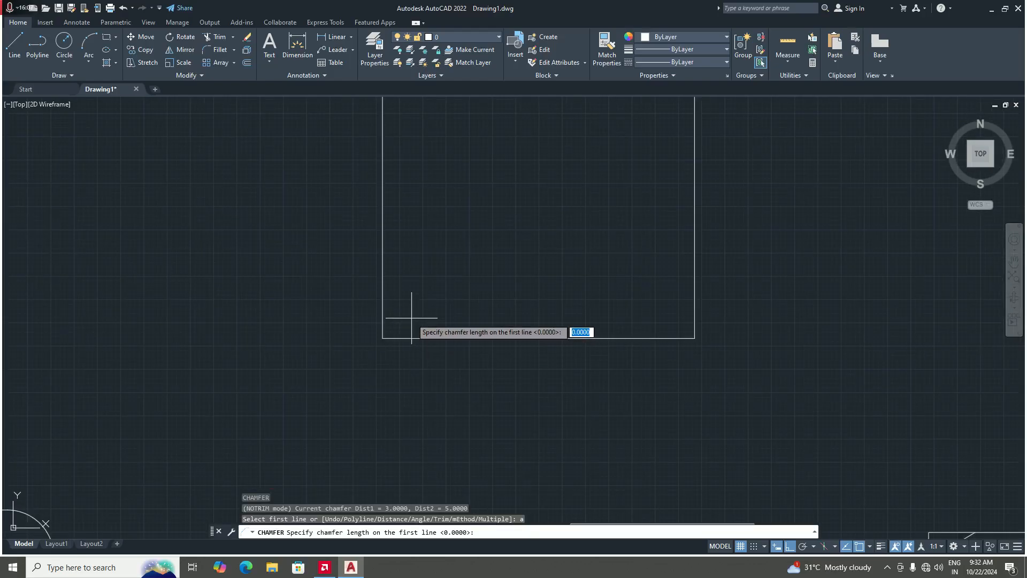
pyautogui.scroll(-2, 435, 321)
pyautogui.scroll(2, 436, 321)
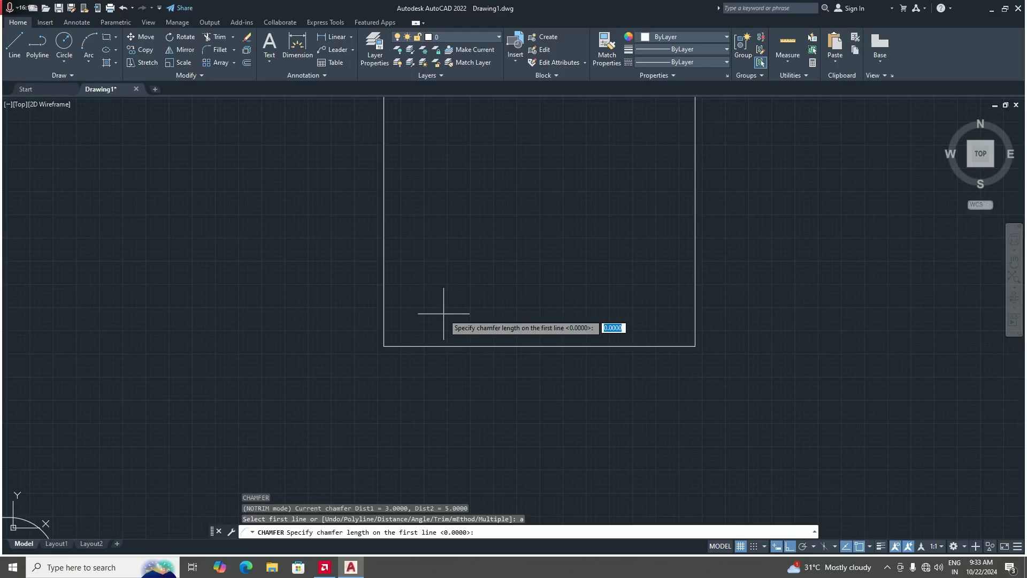
pyautogui.write('3')
pyautogui.press('Return')
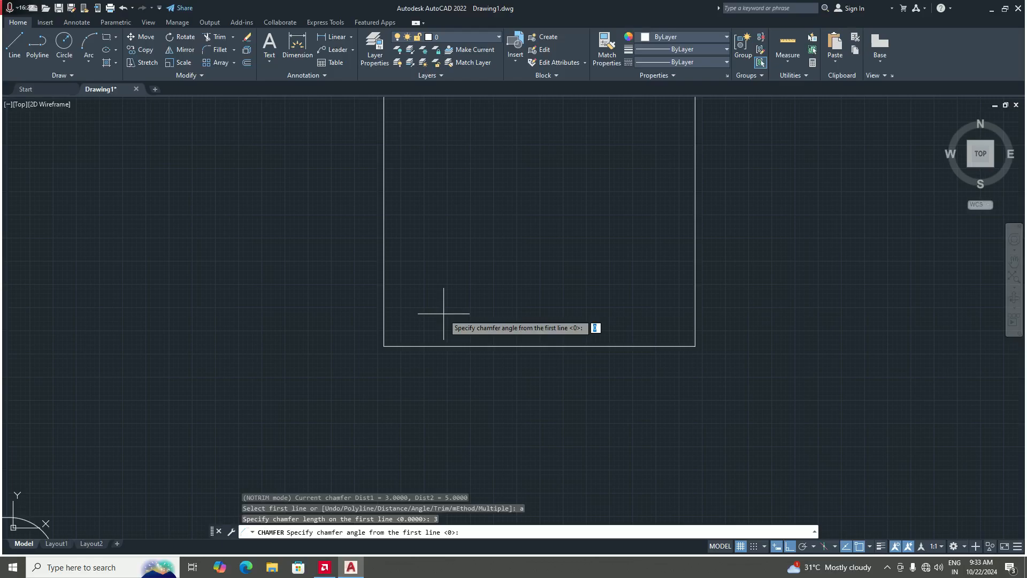
pyautogui.scroll(-2, 435, 331)
pyautogui.scroll(4, 401, 370)
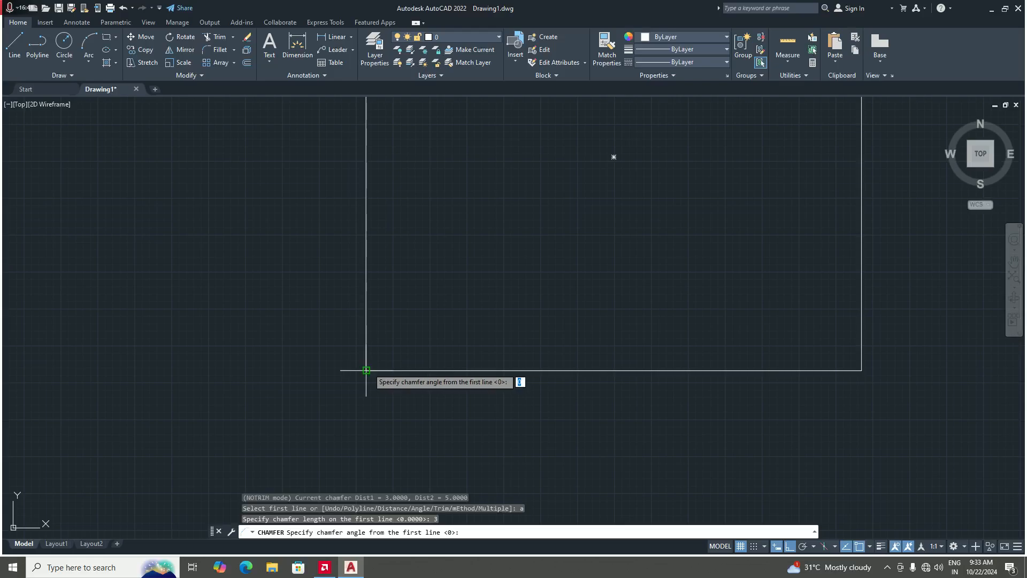
pyautogui.scroll(-2, 395, 311)
pyautogui.scroll(3, 395, 311)
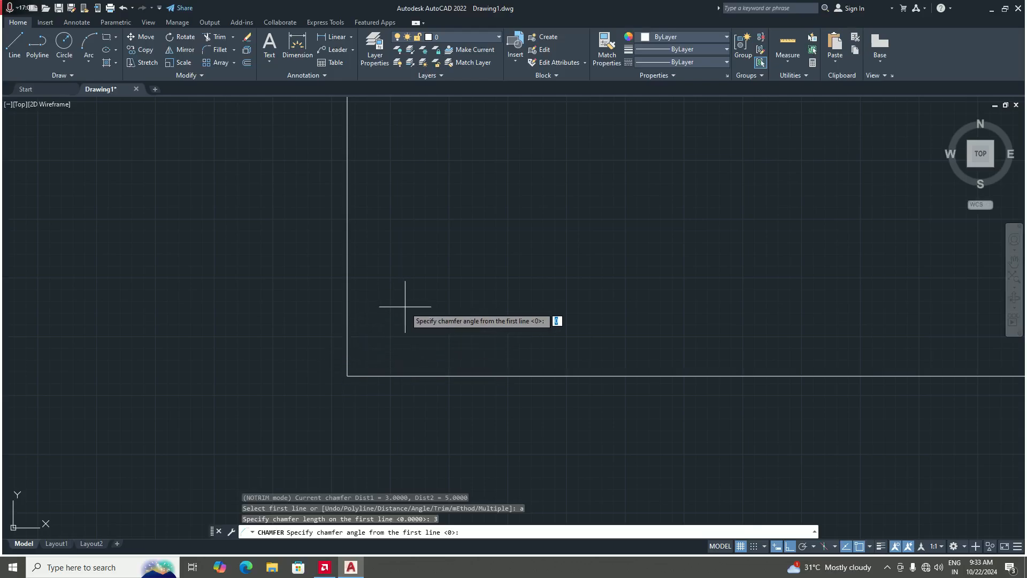
pyautogui.scroll(-3, 400, 314)
pyautogui.scroll(2, 444, 306)
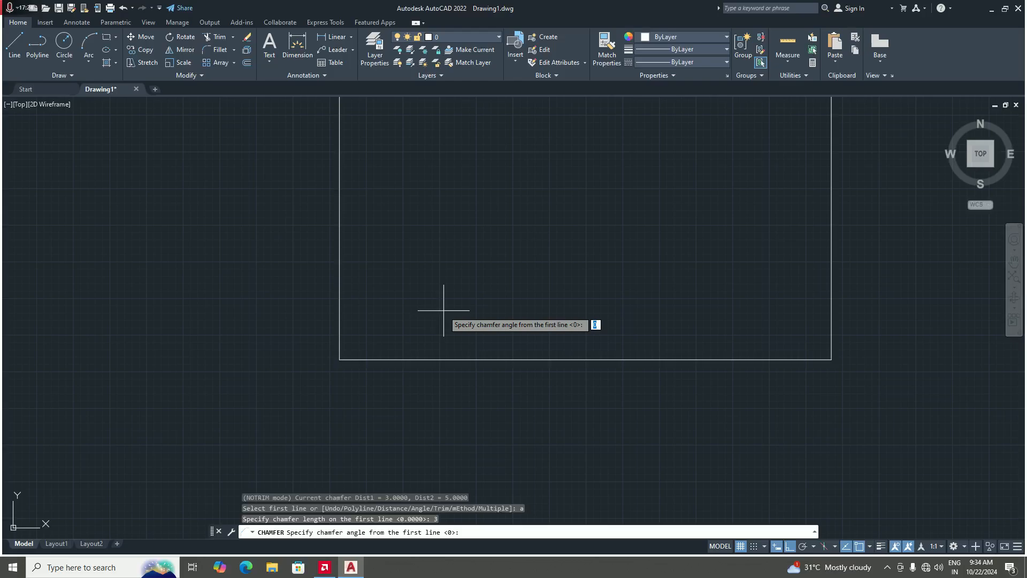
# Set the chamfer angle to 60 and chamfer the upper rectangle's lower-left corner, choosing its bottom edge as the first line
pyautogui.write('60')
pyautogui.press('Return')
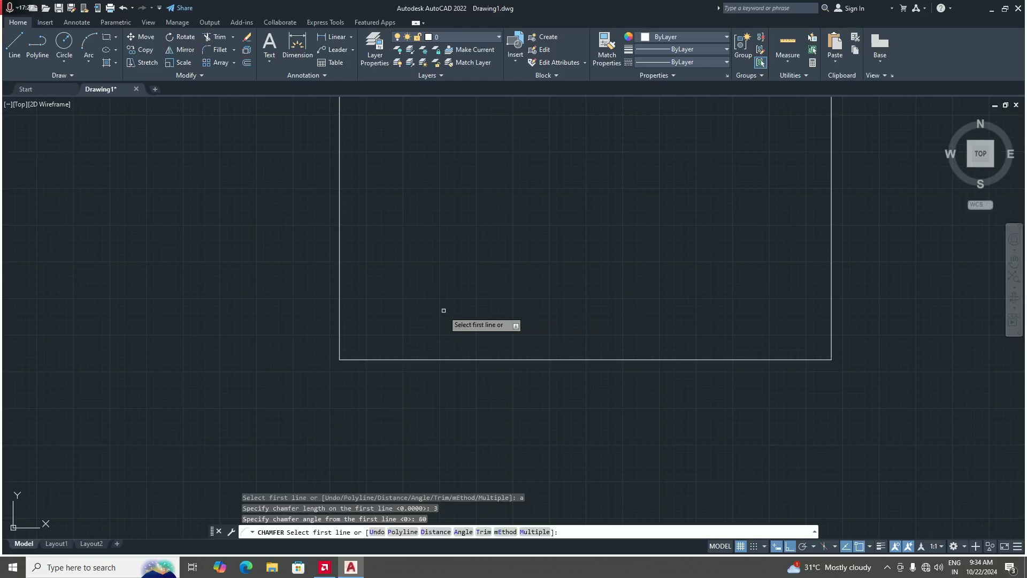
pyautogui.scroll(-4, 396, 362)
pyautogui.scroll(2, 385, 371)
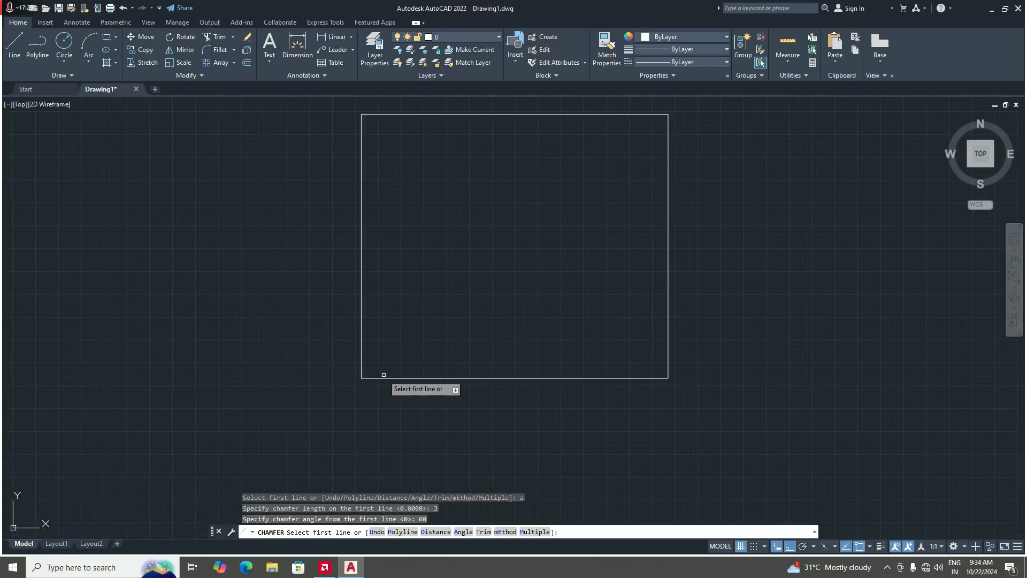
pyautogui.click(382, 378)
pyautogui.click(366, 361)
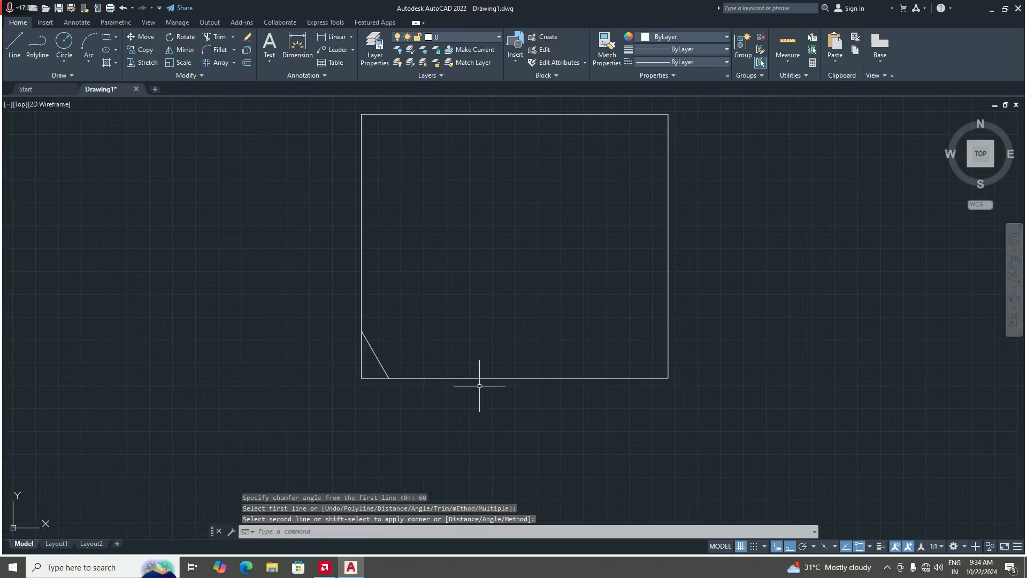
pyautogui.scroll(4, 377, 372)
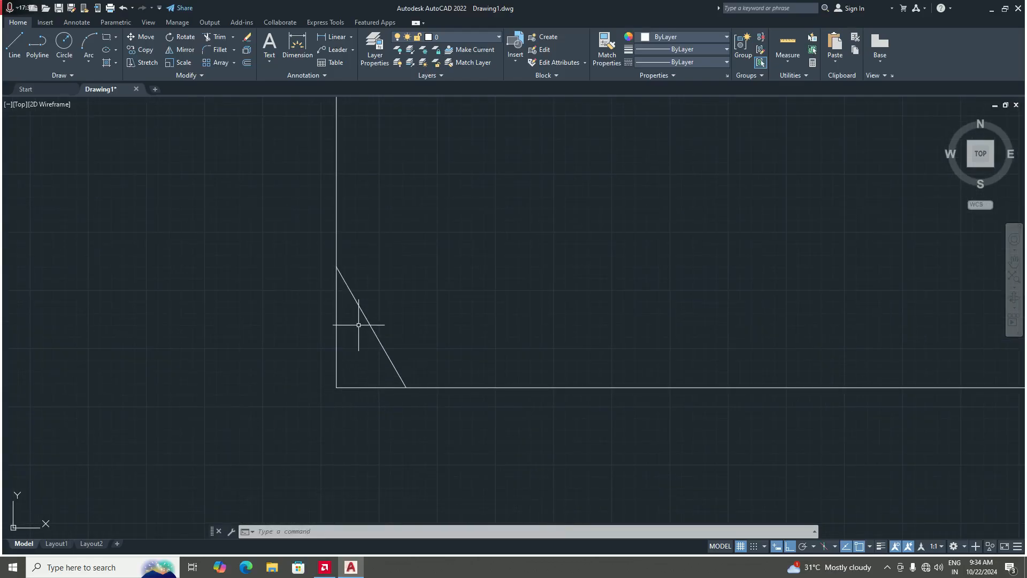
# Chamfer the same rectangle's lower-right corner with the Angle option, using length 5 and angle 45 from the bottom edge
pyautogui.scroll(-4, 376, 371)
pyautogui.scroll(-2, 376, 372)
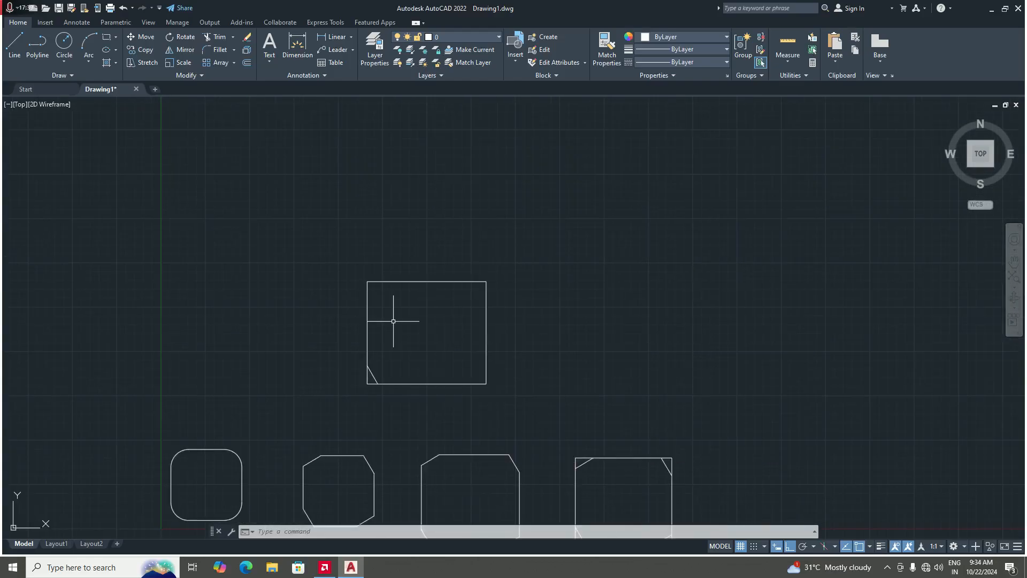
pyautogui.press('Return')
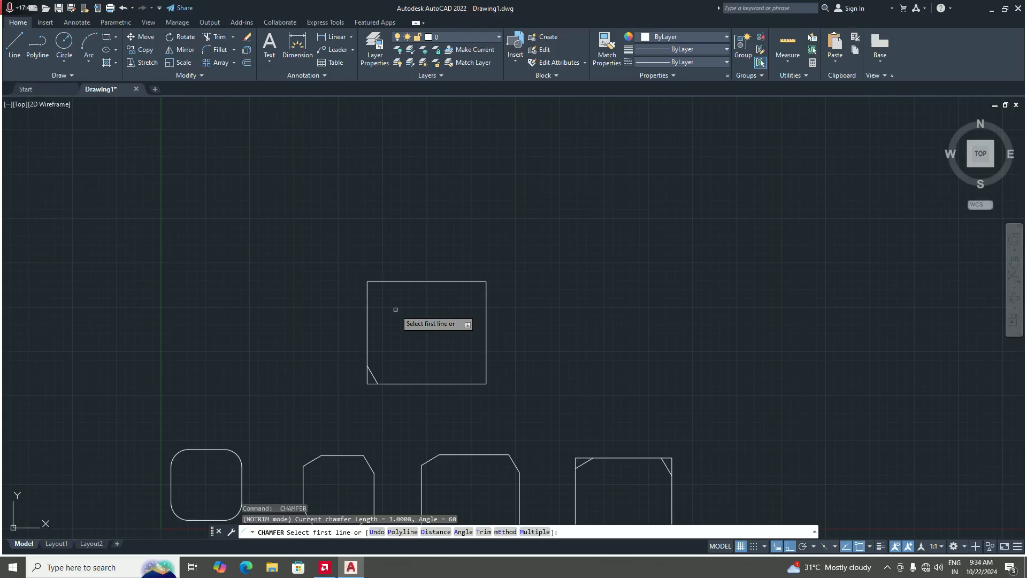
pyautogui.write('a')
pyautogui.press('Return')
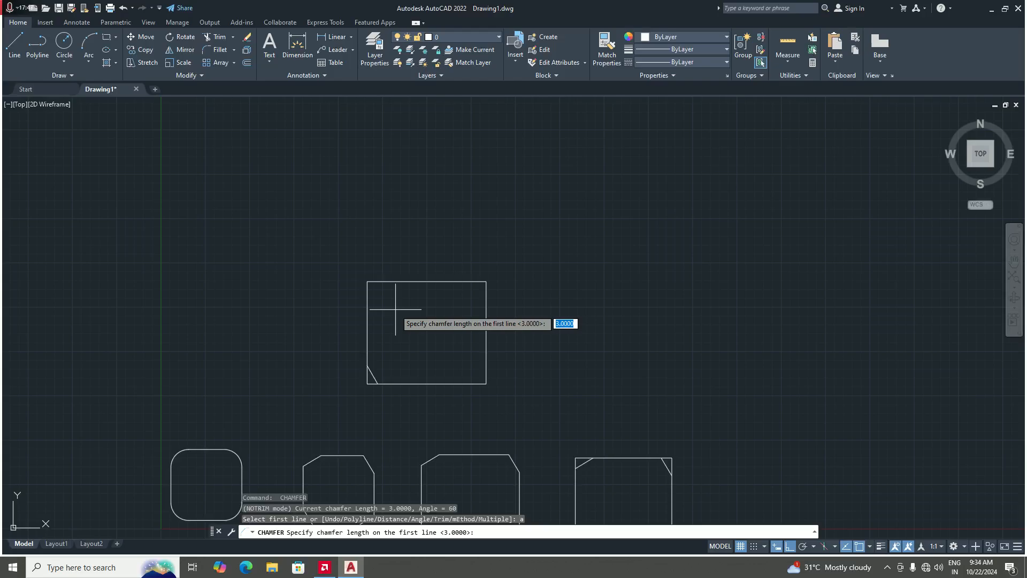
pyautogui.write('5')
pyautogui.press('Return')
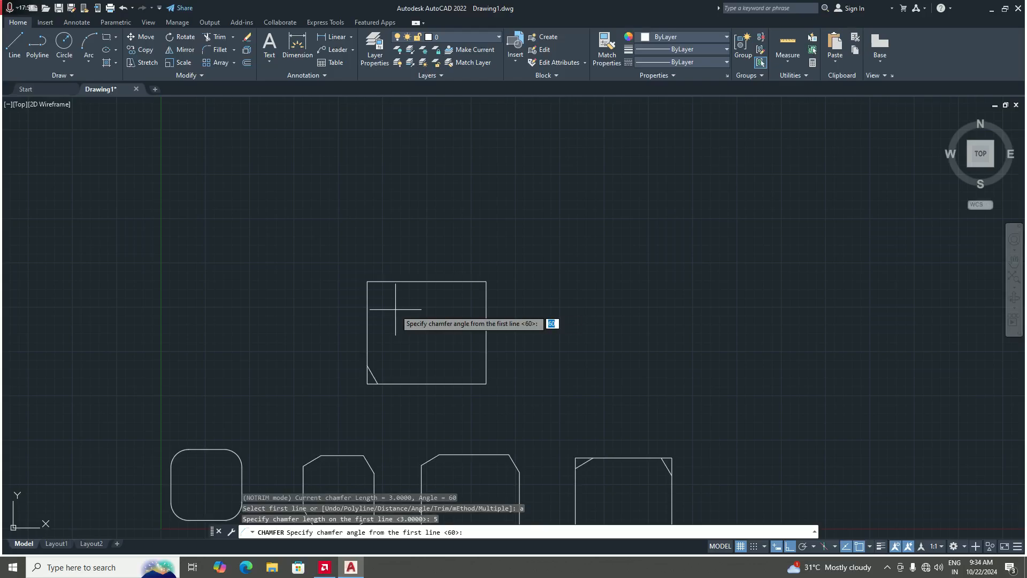
pyautogui.write('45')
pyautogui.press('Return')
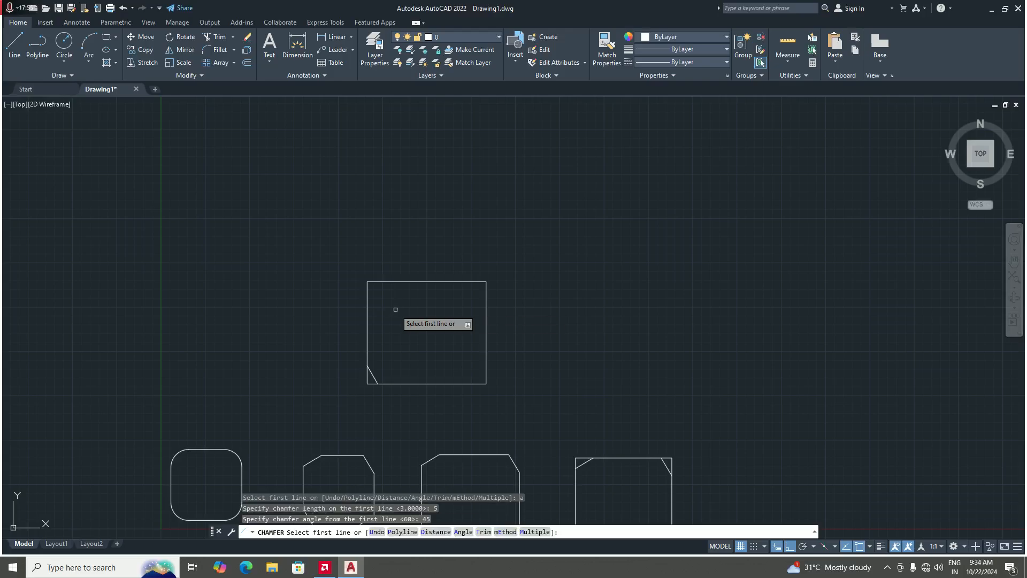
pyautogui.scroll(2, 464, 371)
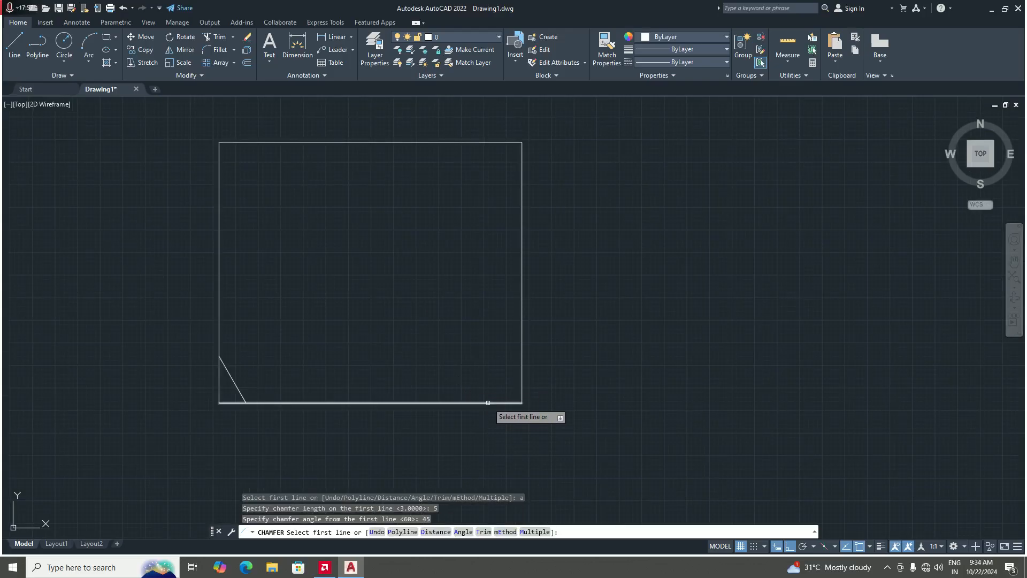
pyautogui.click(487, 402)
pyautogui.click(522, 364)
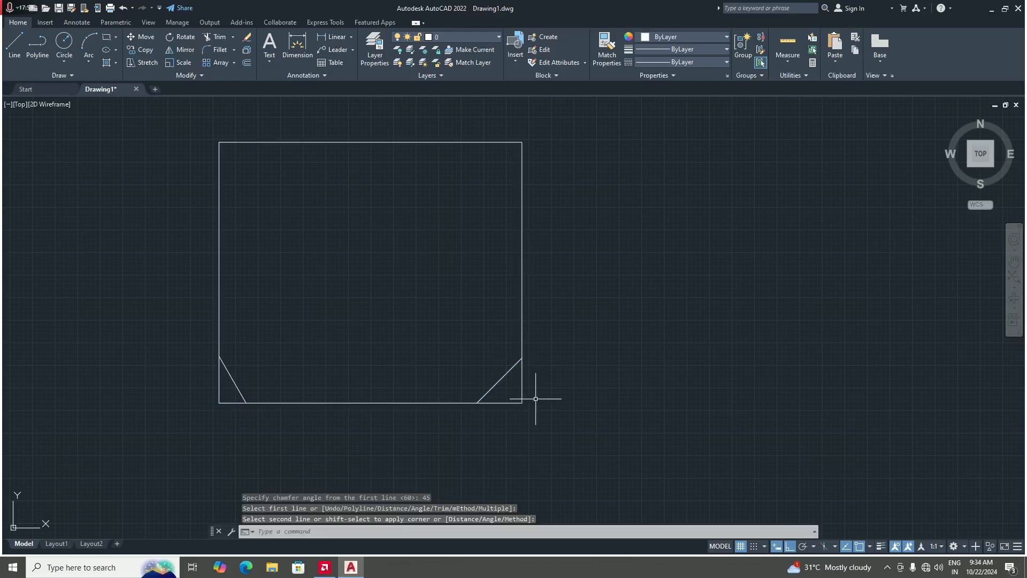
# Add a vertical linear dimension from the lower-right chamfer's upper end to the rectangle's corner, placed outside the rectangle
pyautogui.scroll(2, 534, 406)
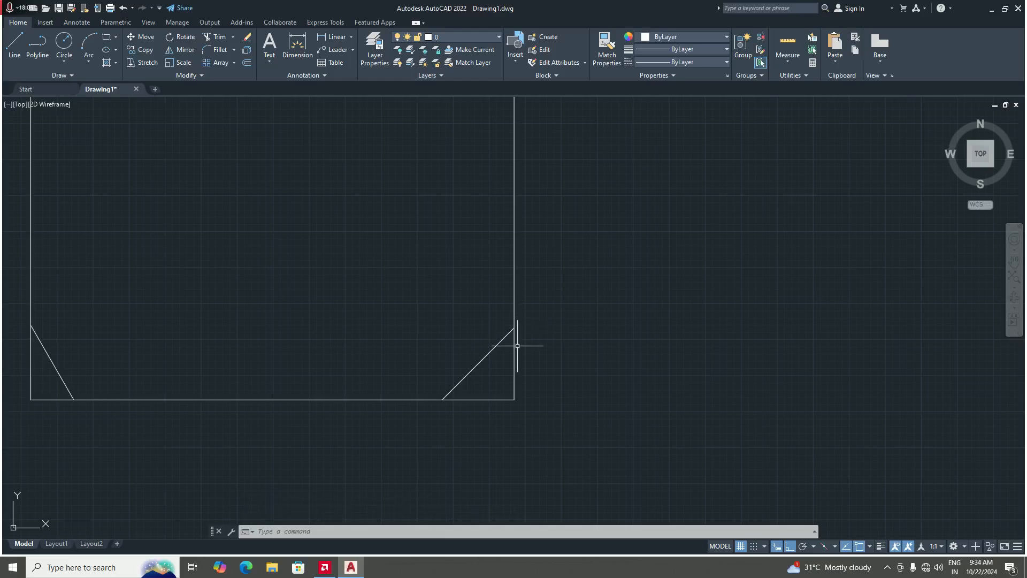
pyautogui.click(330, 38)
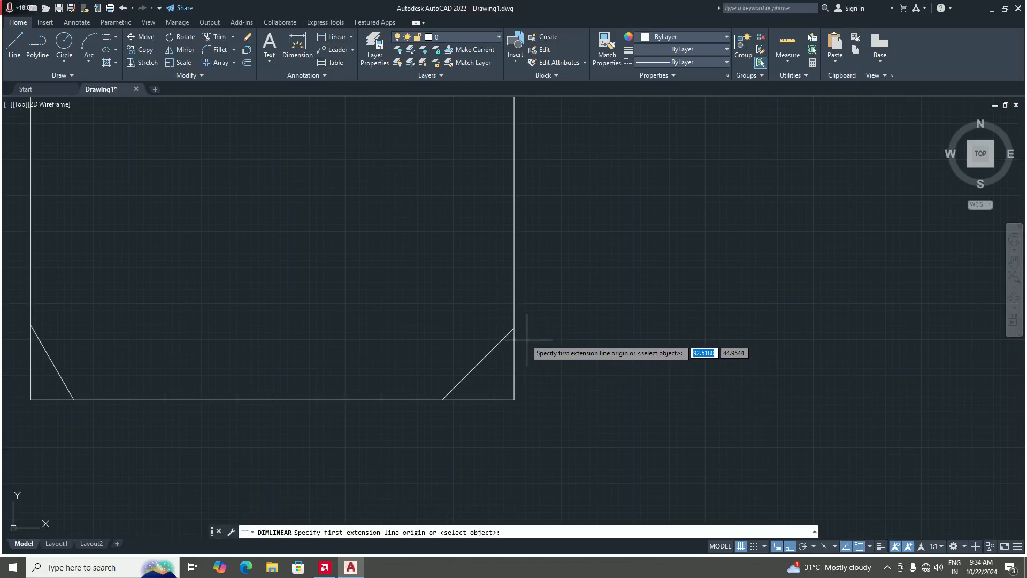
pyautogui.click(514, 329)
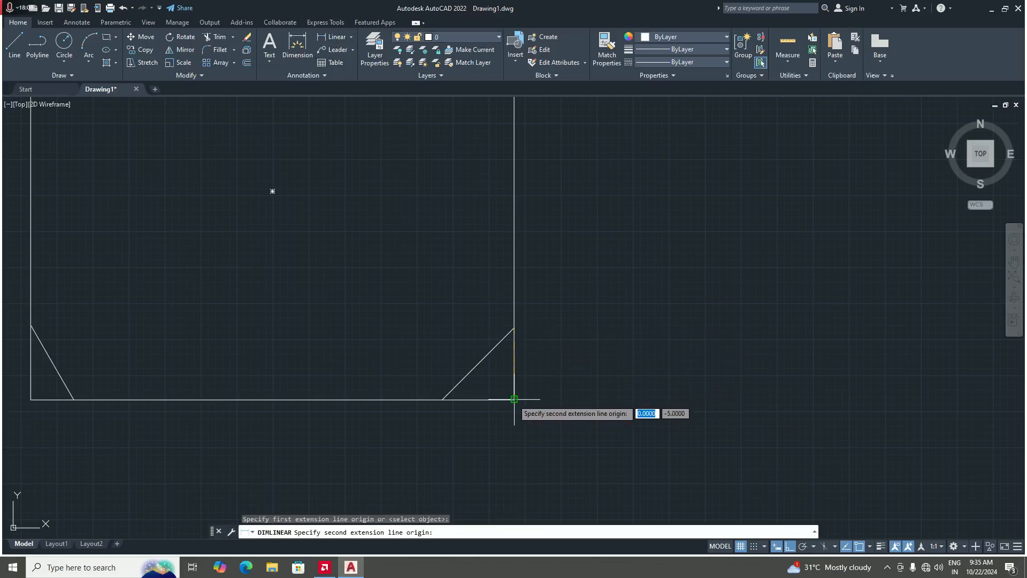
pyautogui.click(514, 399)
pyautogui.click(589, 363)
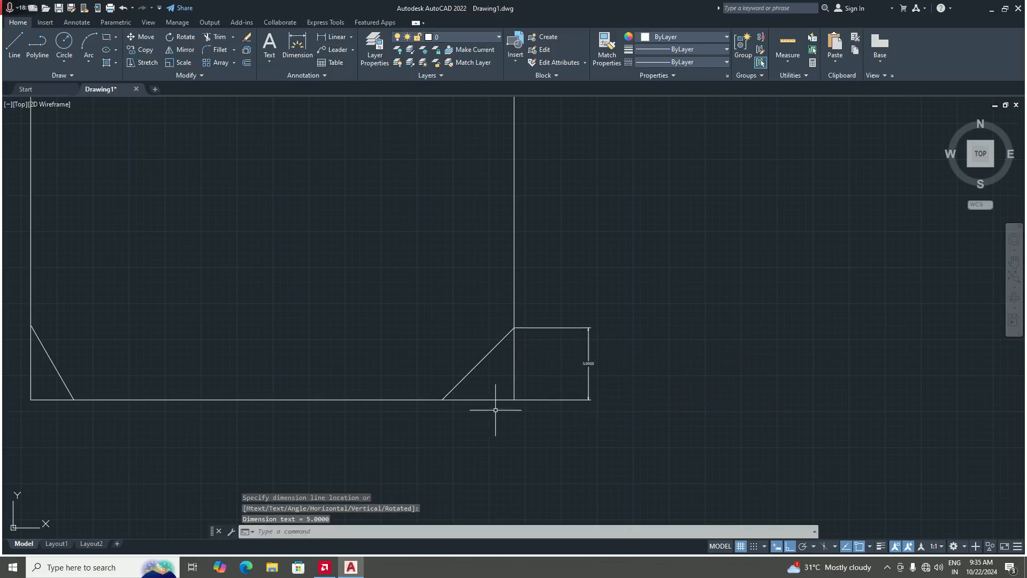
# Add a horizontal linear dimension from the lower-right chamfer's lower end to the corner, placed below the rectangle
pyautogui.click(330, 38)
pyautogui.scroll(2, 437, 407)
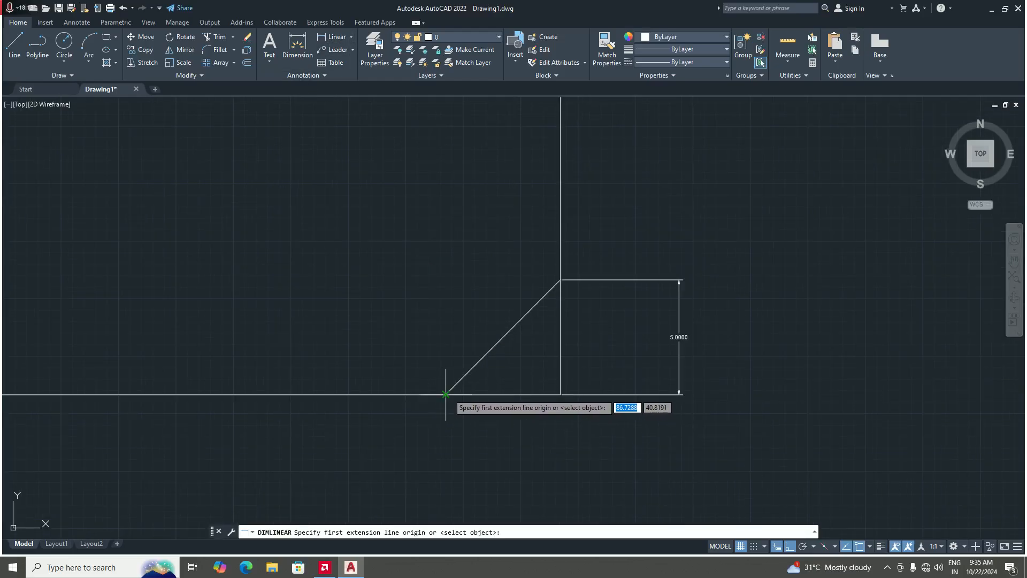
pyautogui.click(446, 394)
pyautogui.click(560, 394)
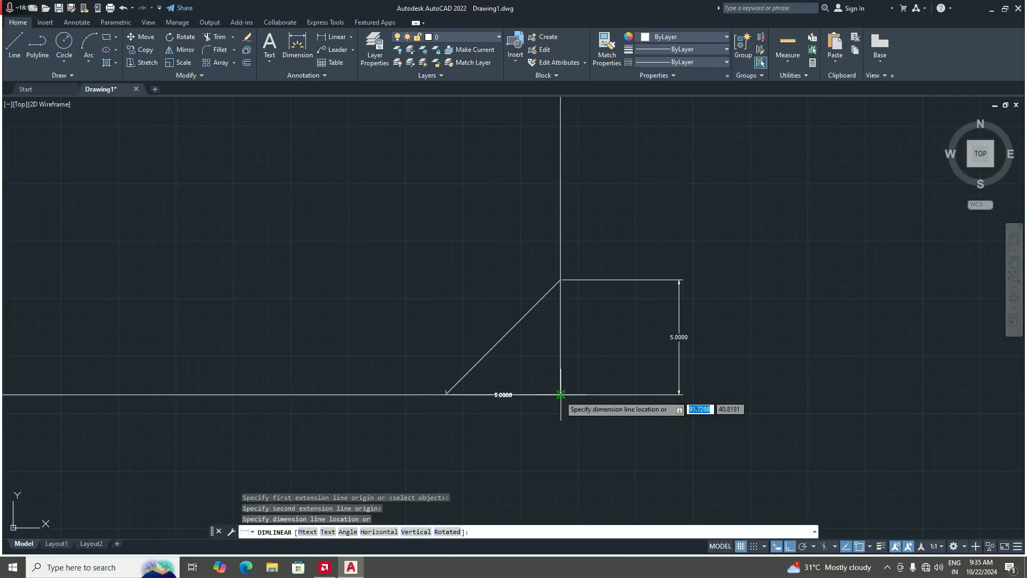
pyautogui.click(562, 424)
pyautogui.scroll(2, 687, 395)
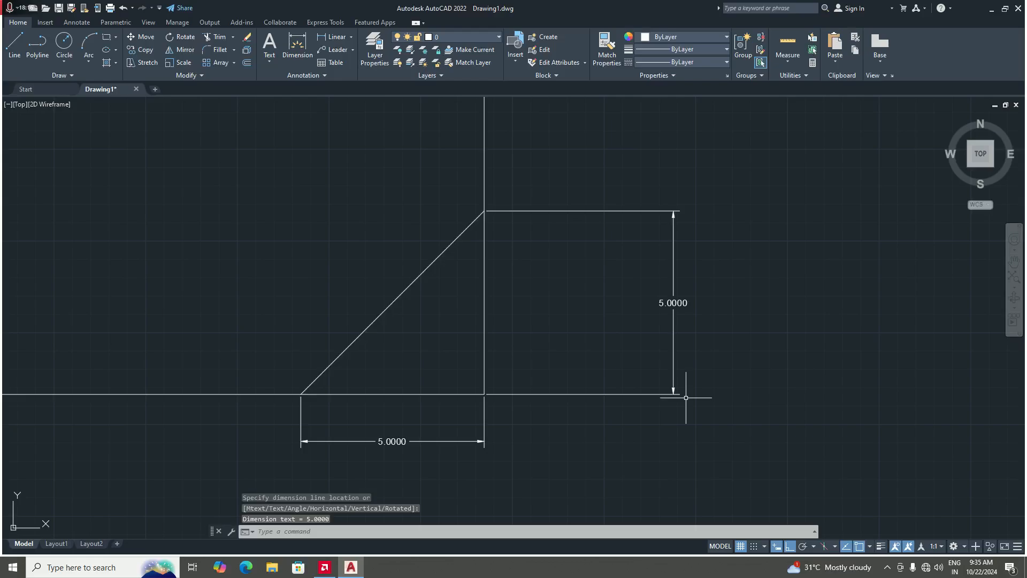
# Delete both linear dimensions at the rectangle's lower-right chamfer
pyautogui.click(728, 420)
pyautogui.click(629, 292)
pyautogui.click(501, 461)
pyautogui.click(446, 438)
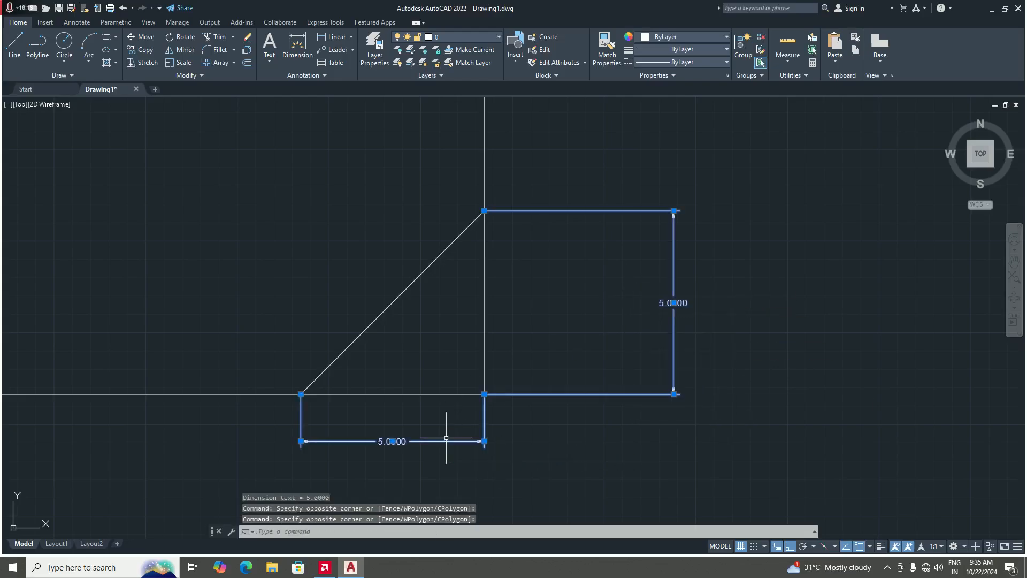
pyautogui.press('Delete')
pyautogui.scroll(-4, 492, 378)
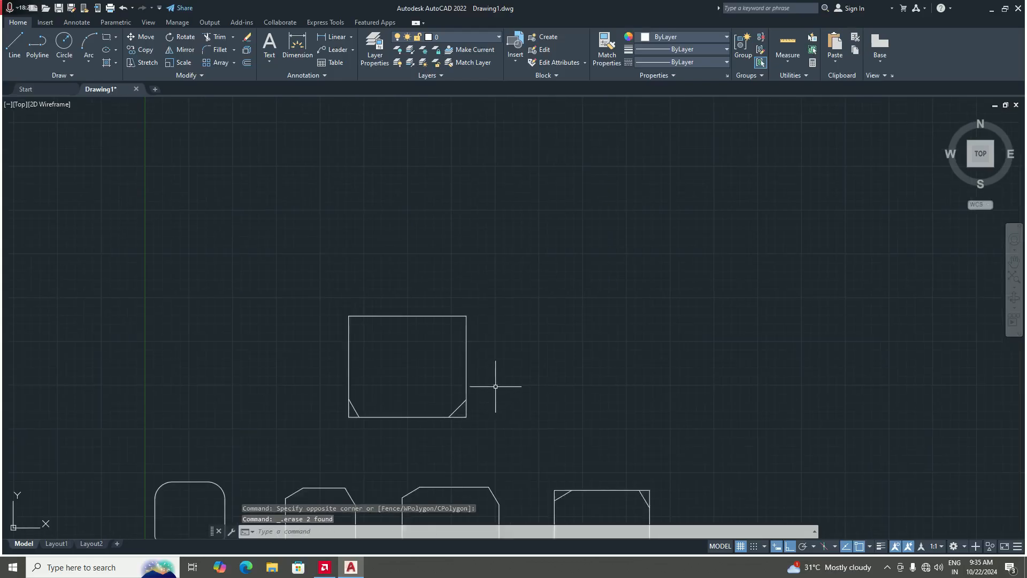
# Start Chamfer and set its Trim mode to Trim
pyautogui.scroll(4, 459, 354)
pyautogui.scroll(2, 408, 384)
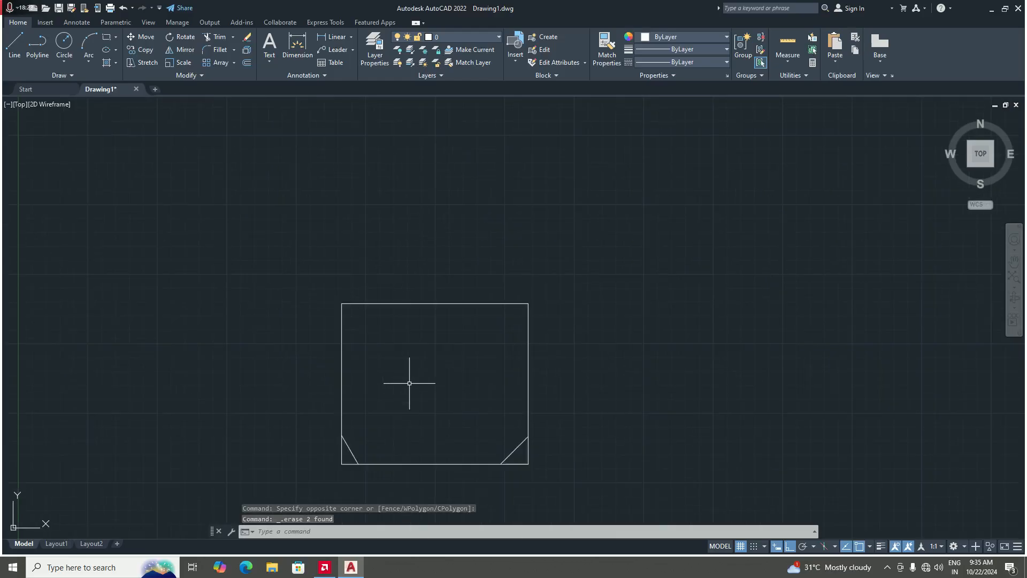
pyautogui.scroll(-2, 444, 369)
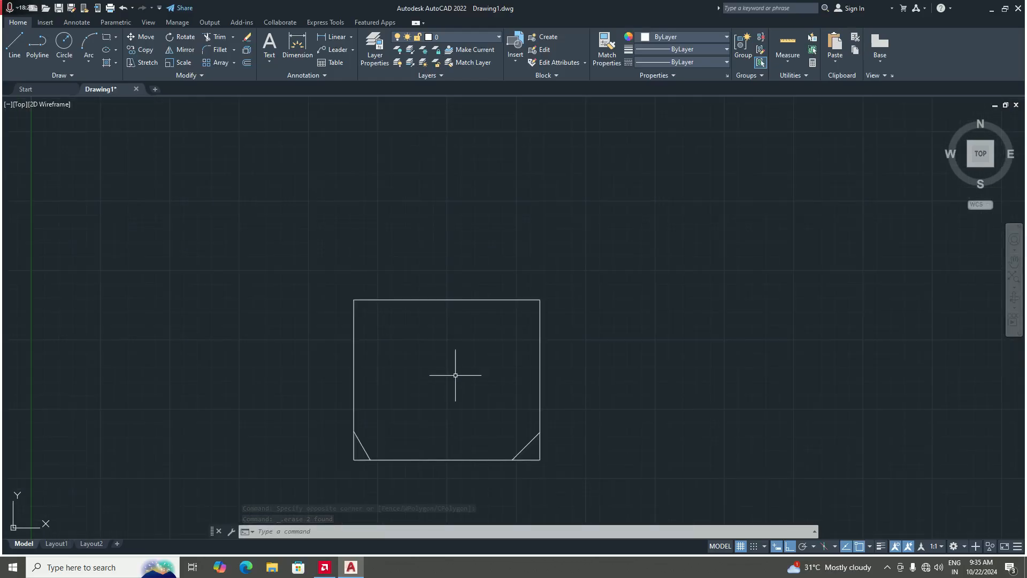
pyautogui.scroll(2, 517, 470)
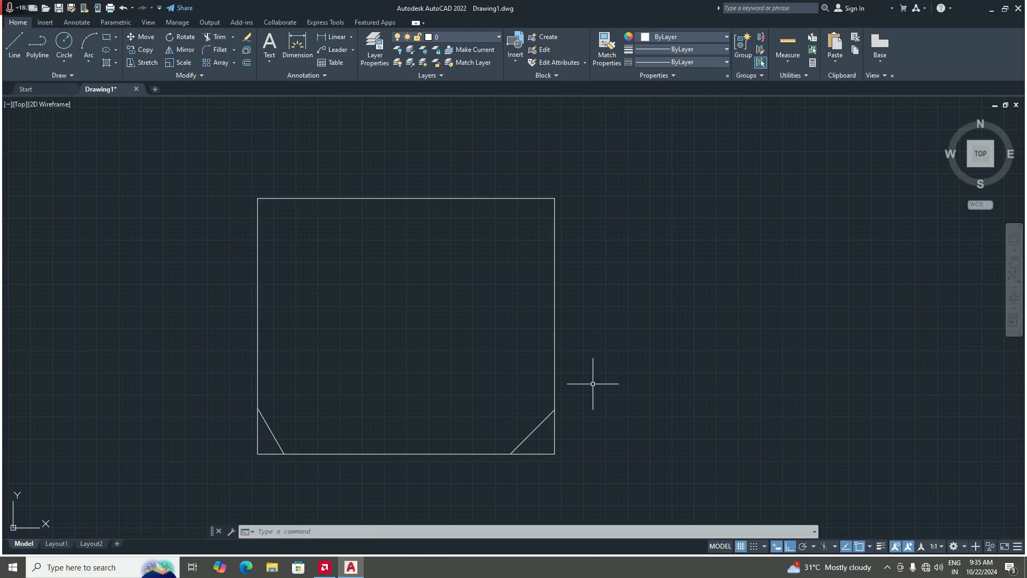
pyautogui.write('CHA')
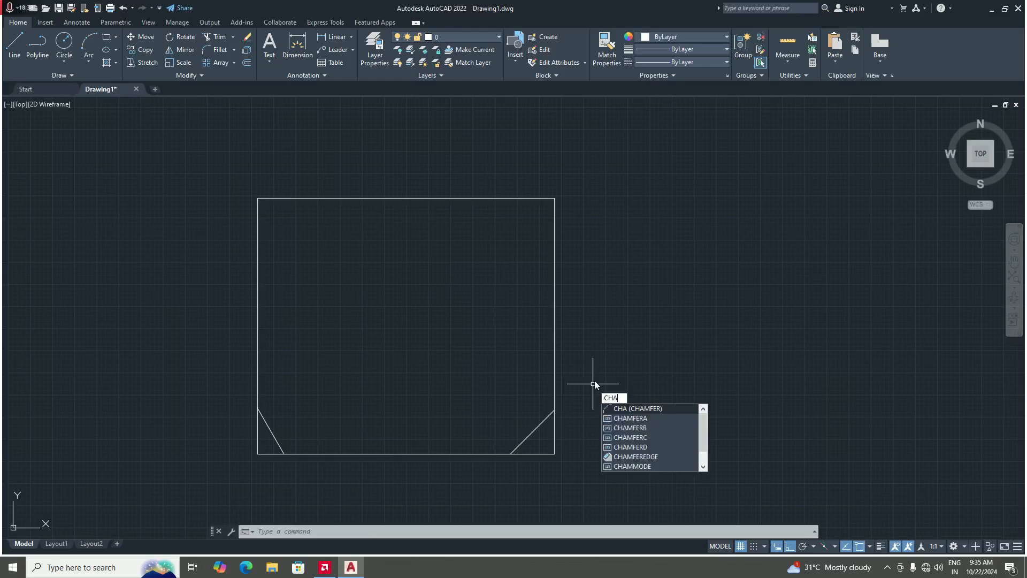
pyautogui.press('Return')
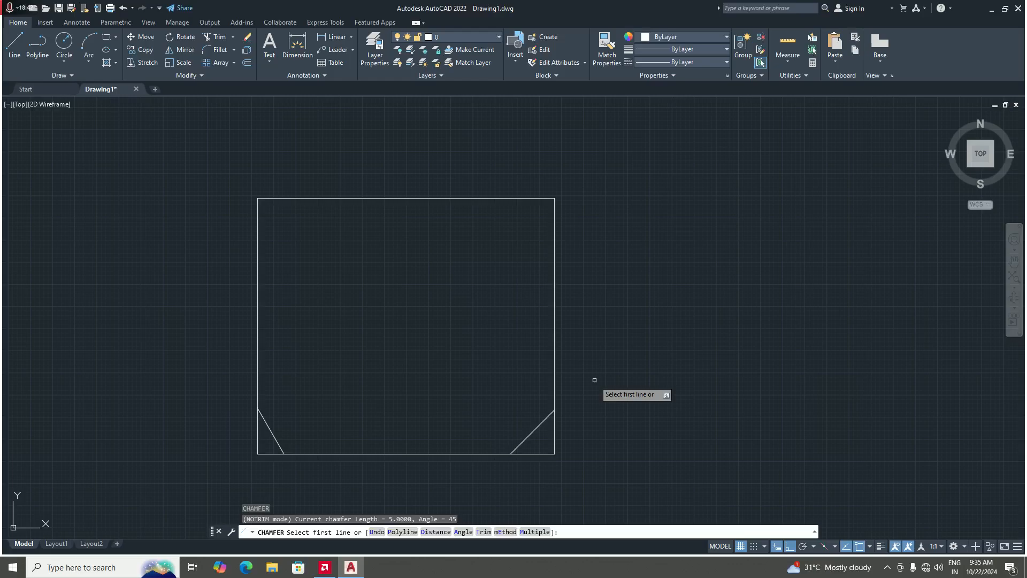
pyautogui.write('t')
pyautogui.press('Return')
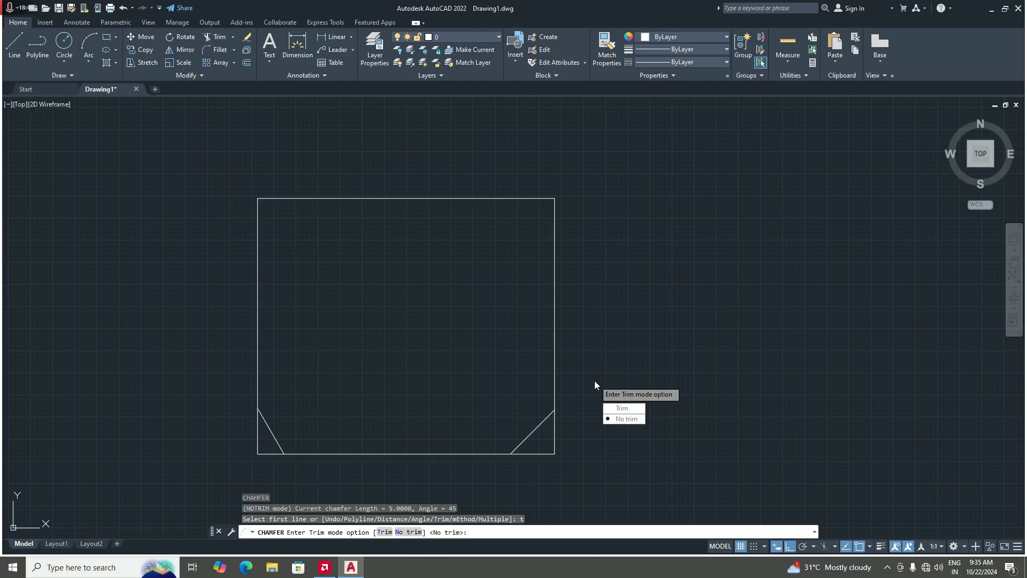
pyautogui.write('t')
pyautogui.press('Return')
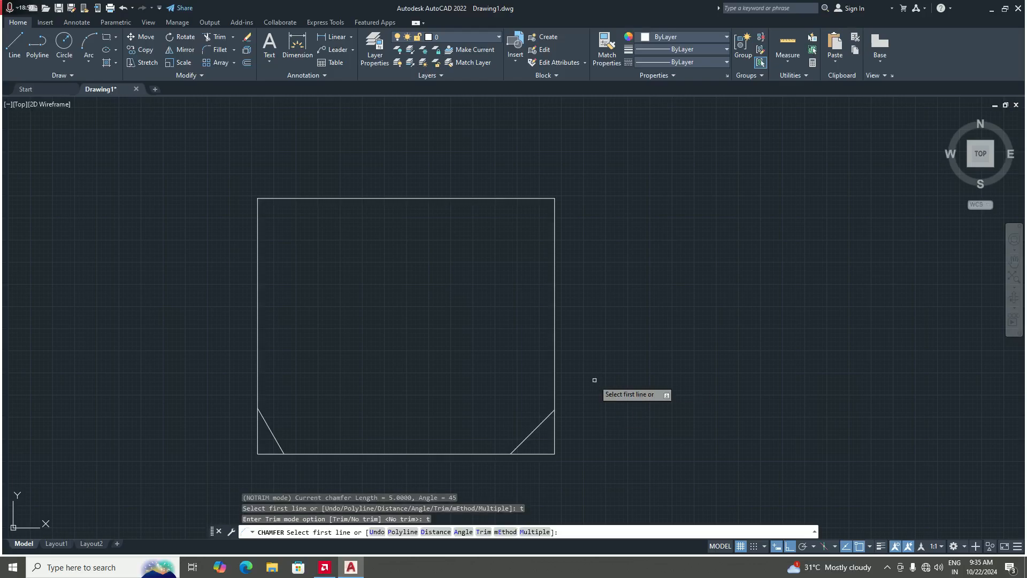
# Chamfer the upper rectangle's upper-right corner with the Angle option, accepting length 5 and angle 45
pyautogui.write('a')
pyautogui.press('Return')
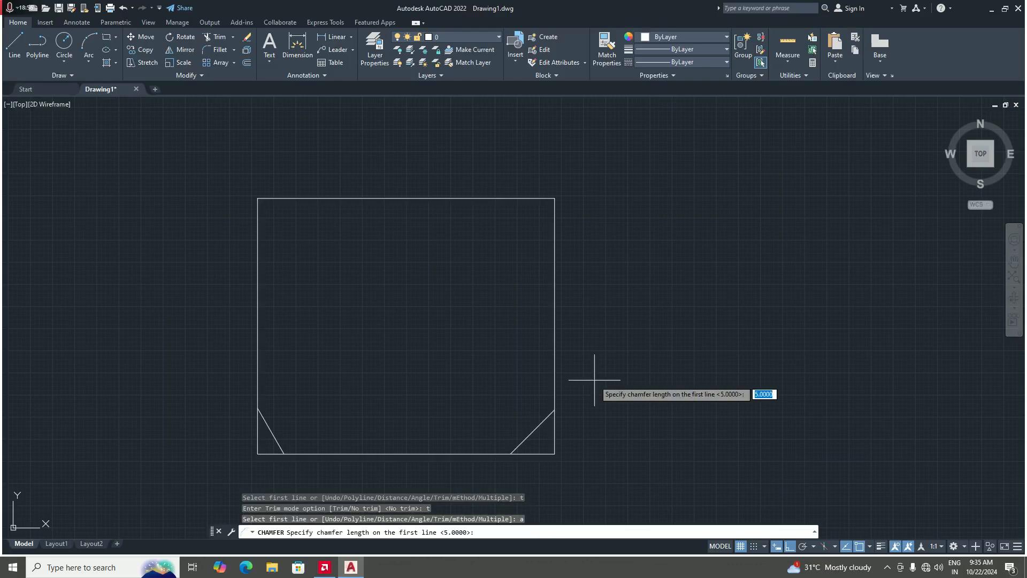
pyautogui.press('Return')
pyautogui.press('Return')
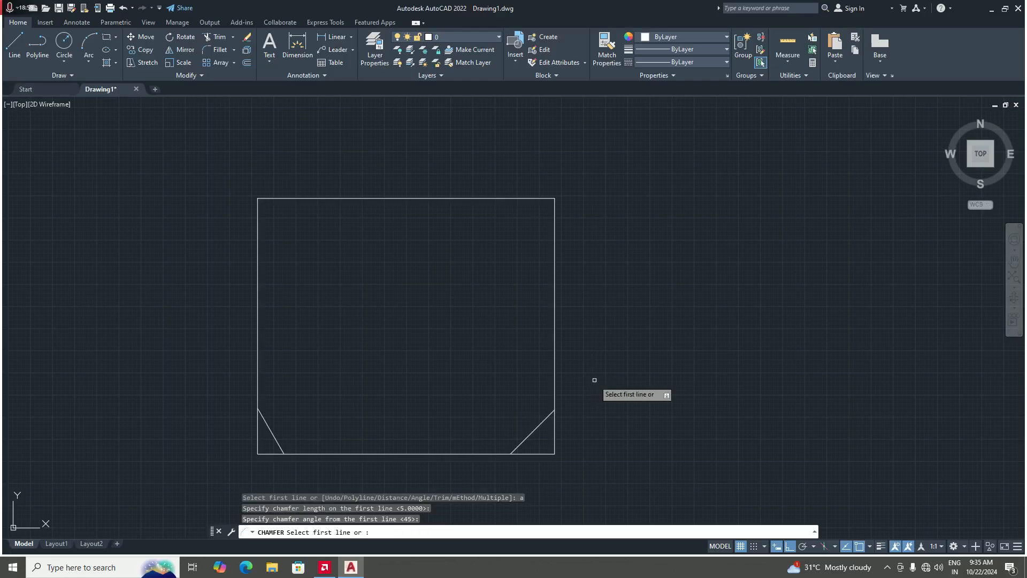
pyautogui.moveTo(546, 223); pyautogui.dragTo(554, 245, button='middle')
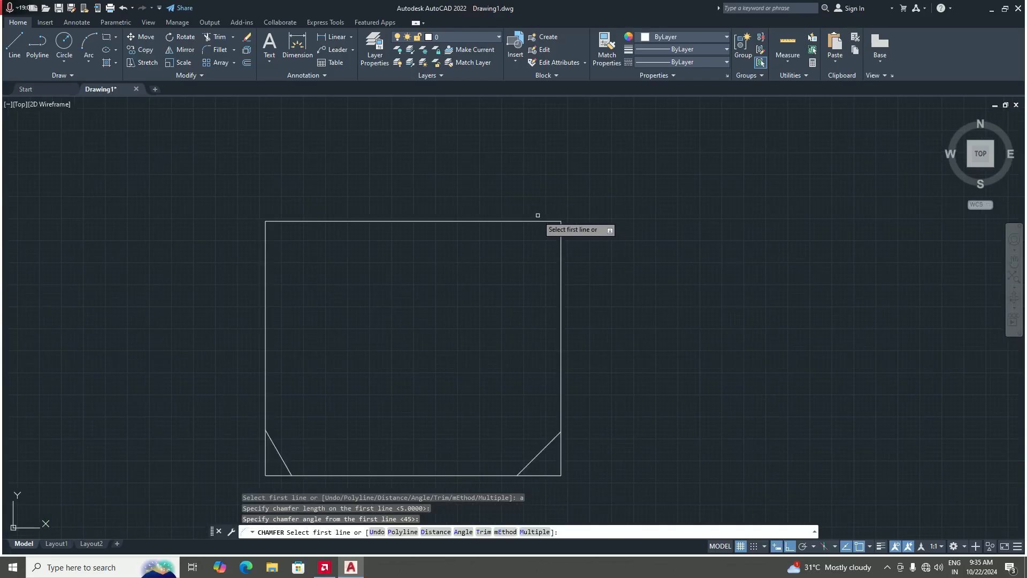
pyautogui.click(560, 230)
pyautogui.click(539, 224)
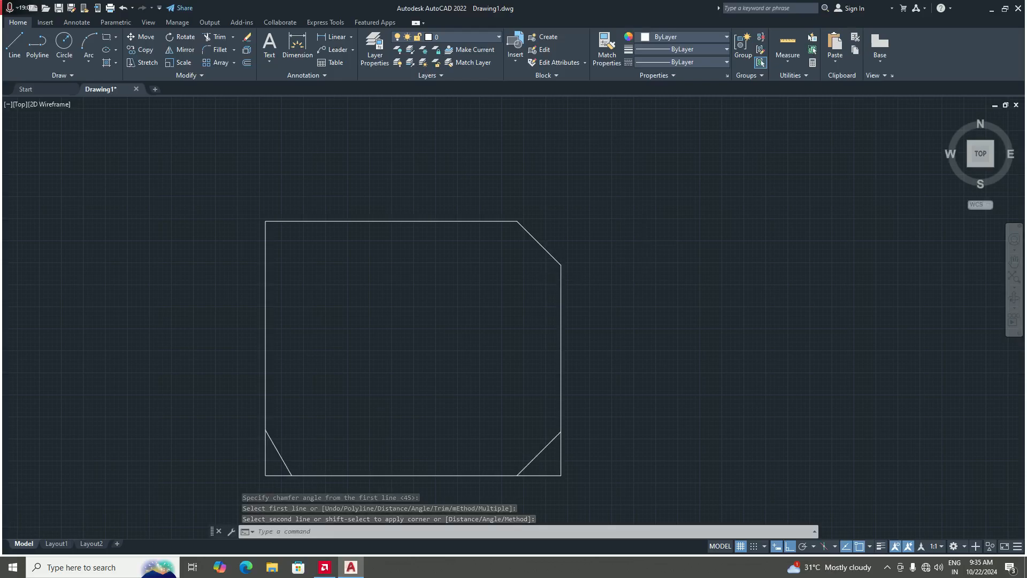
# Examine the untrimmed chamfers on the rightmost rectangle and compare them with the other filleted and chamfered shapes
pyautogui.scroll(-6, 500, 313)
pyautogui.scroll(2, 682, 464)
pyautogui.scroll(2, 682, 463)
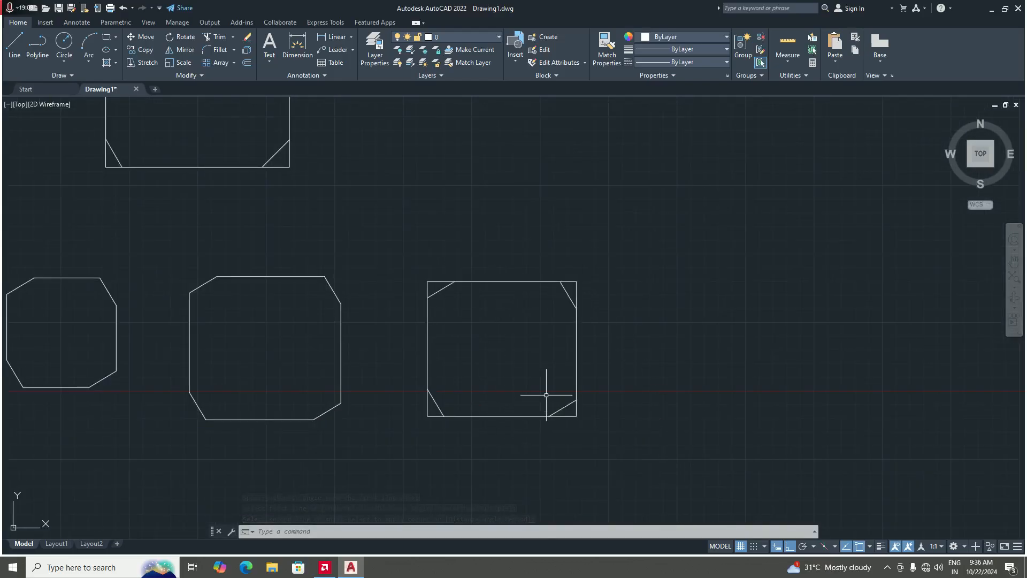
pyautogui.scroll(-4, 557, 396)
pyautogui.scroll(2, 546, 351)
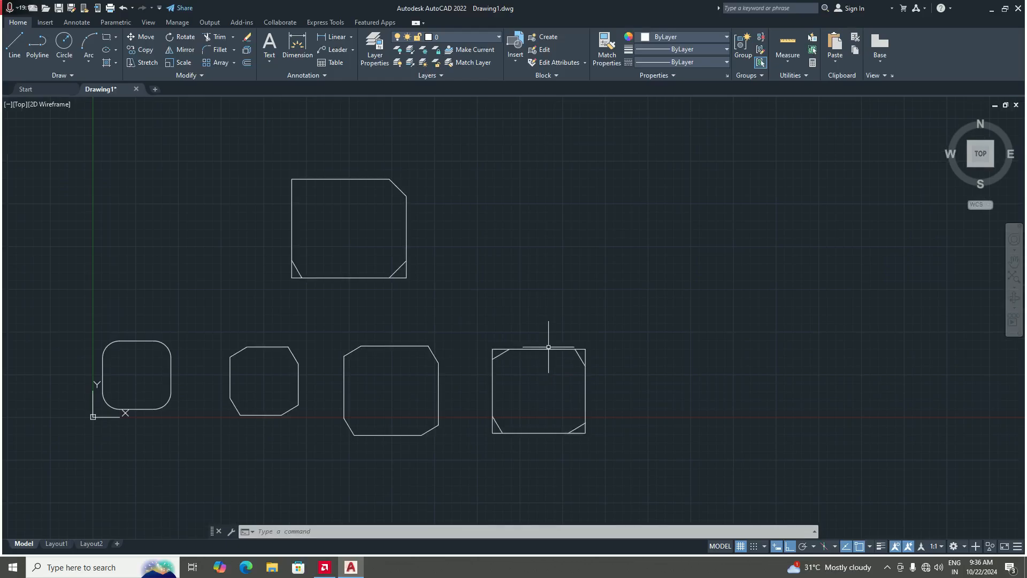
pyautogui.scroll(-4, 556, 344)
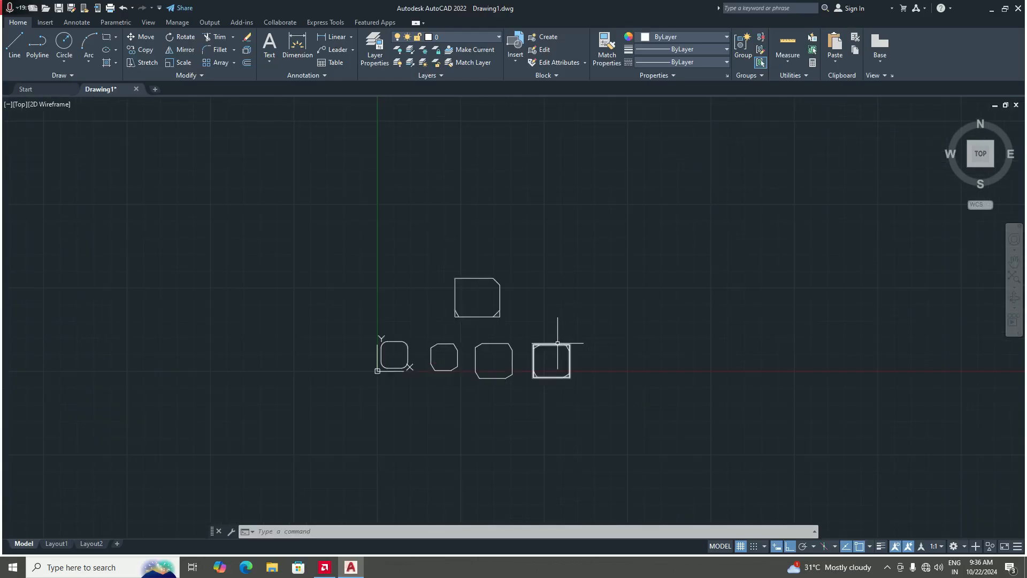
pyautogui.scroll(2, 532, 291)
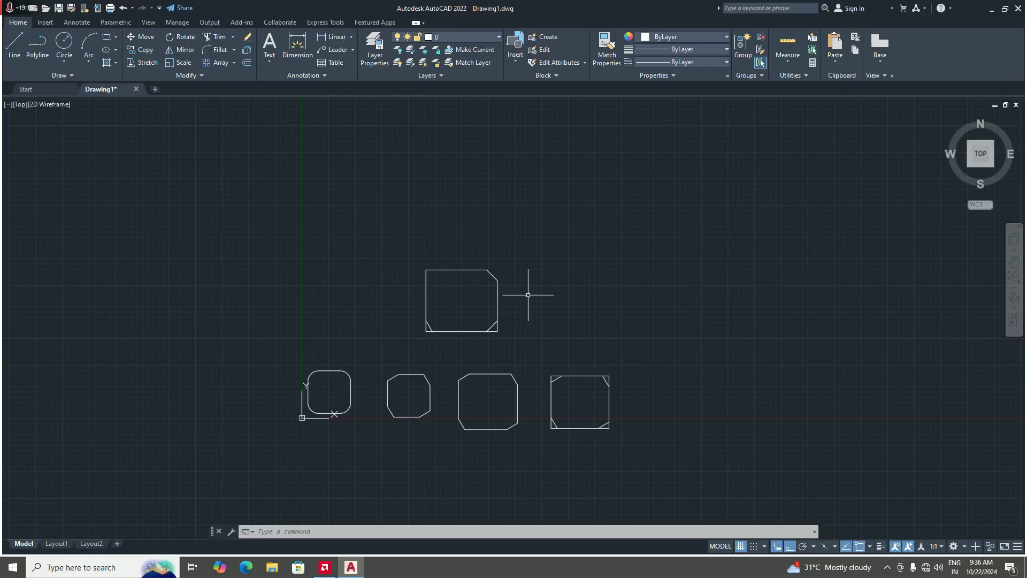
# Delete all the filleted and chamfered squares and rectangles from the drawing
pyautogui.scroll(-2, 489, 320)
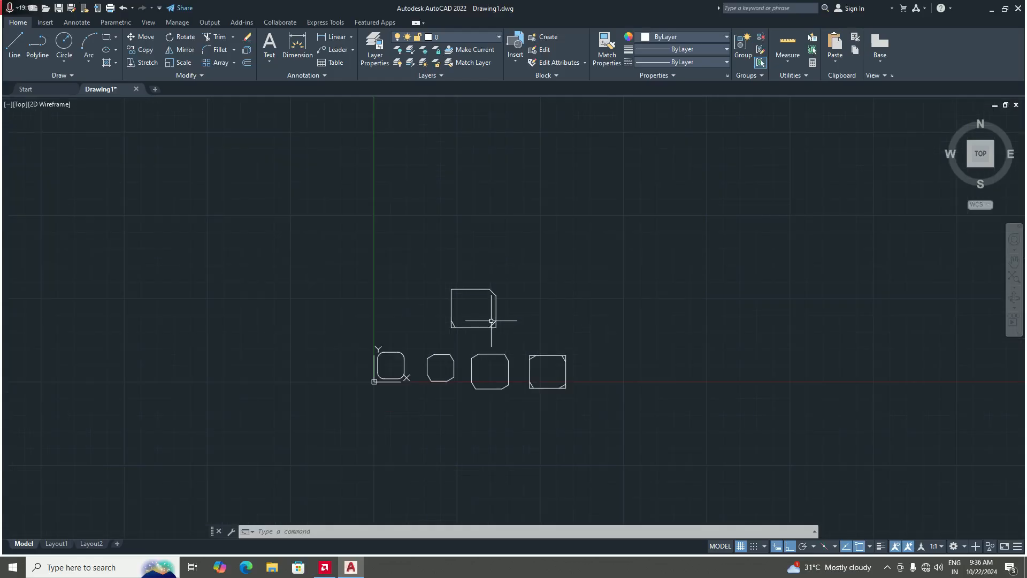
pyautogui.scroll(2, 488, 321)
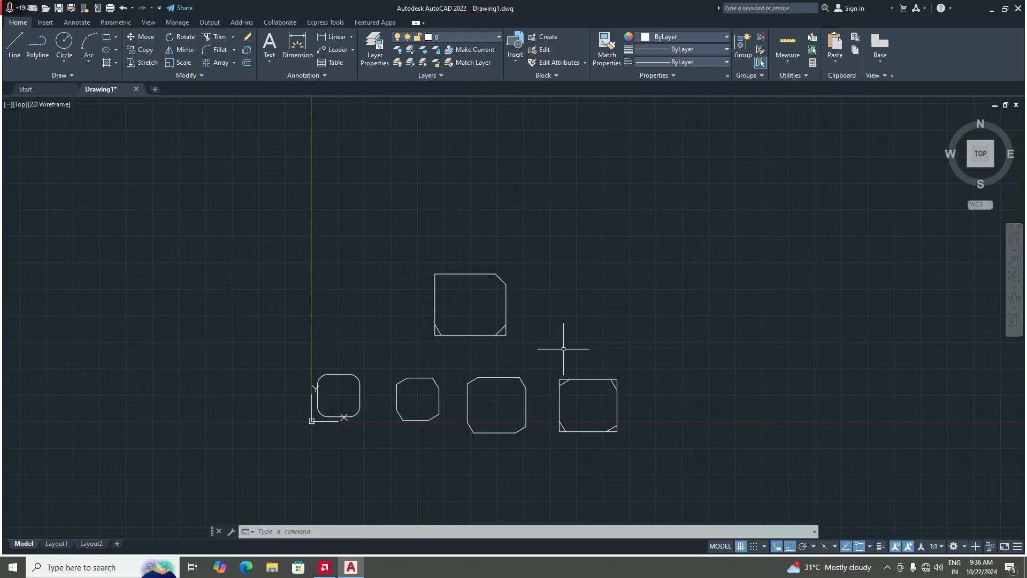
pyautogui.click(673, 467)
pyautogui.click(253, 232)
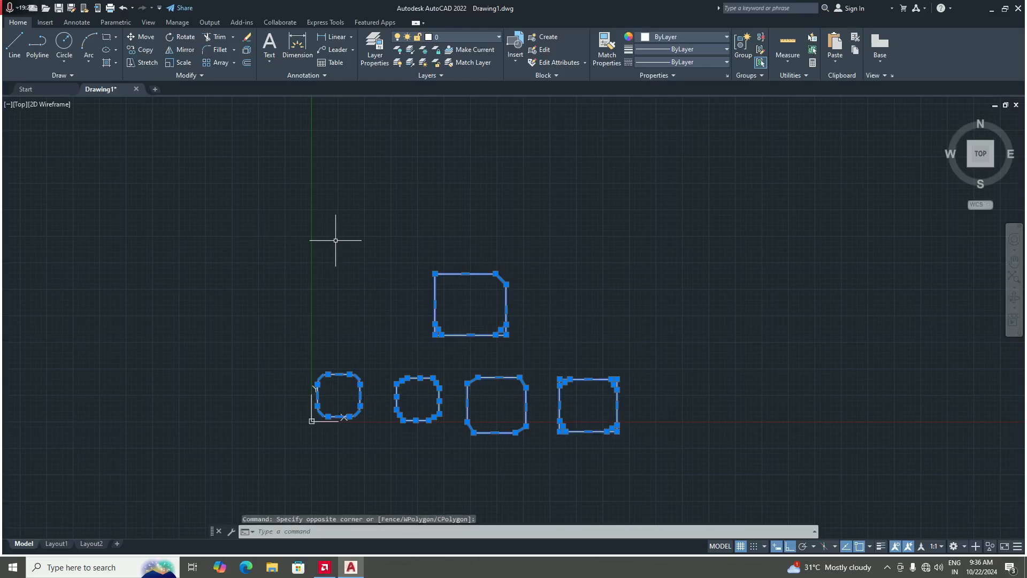
pyautogui.press('Delete')
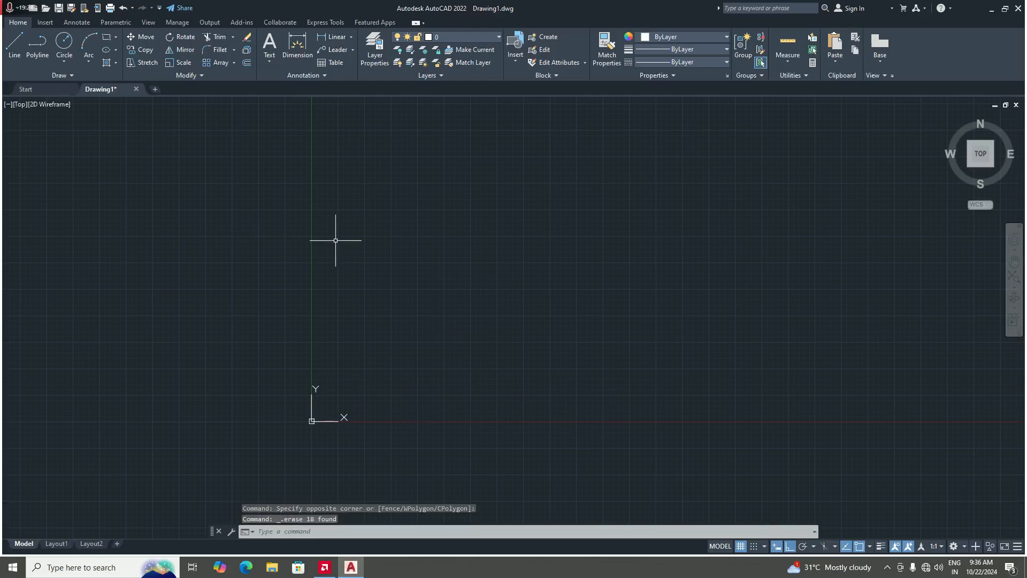
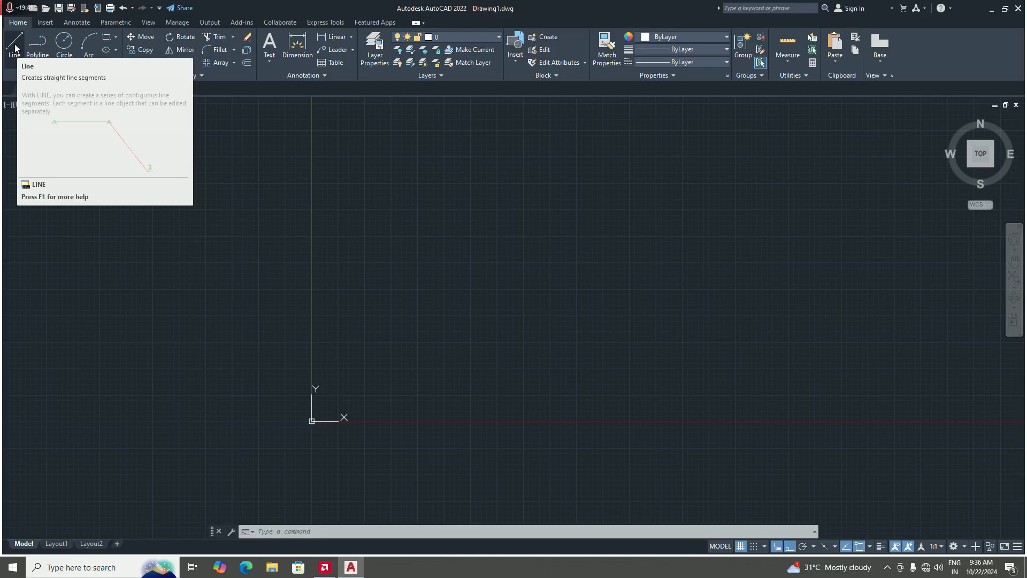
# Draw a 20 by 20 square by its dimensions, above the X axis and to the right of the origin
pyautogui.click(106, 37)
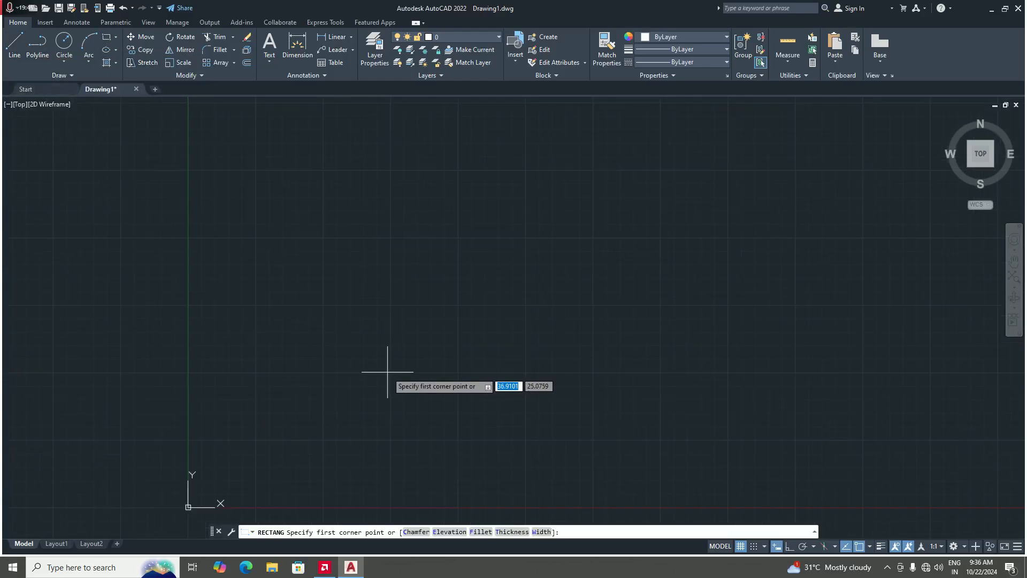
pyautogui.scroll(4, 327, 410)
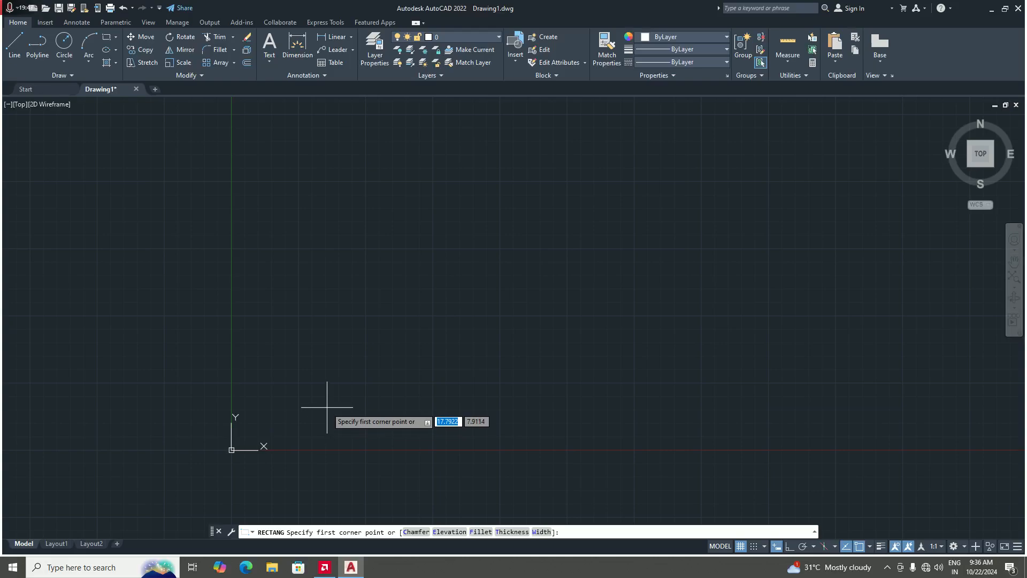
pyautogui.click(327, 407)
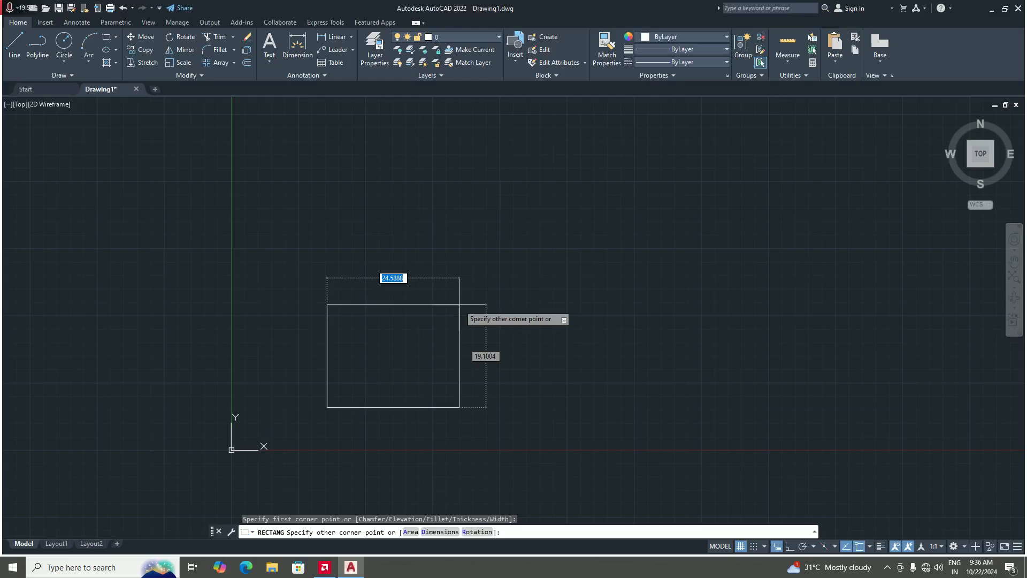
pyautogui.write('d')
pyautogui.press('Return')
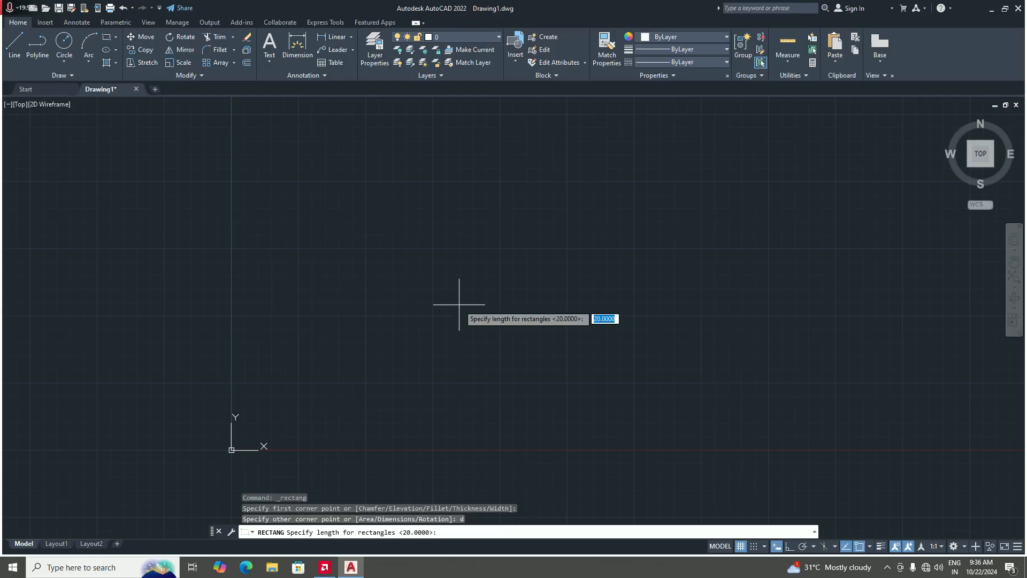
pyautogui.write('20')
pyautogui.press('Return')
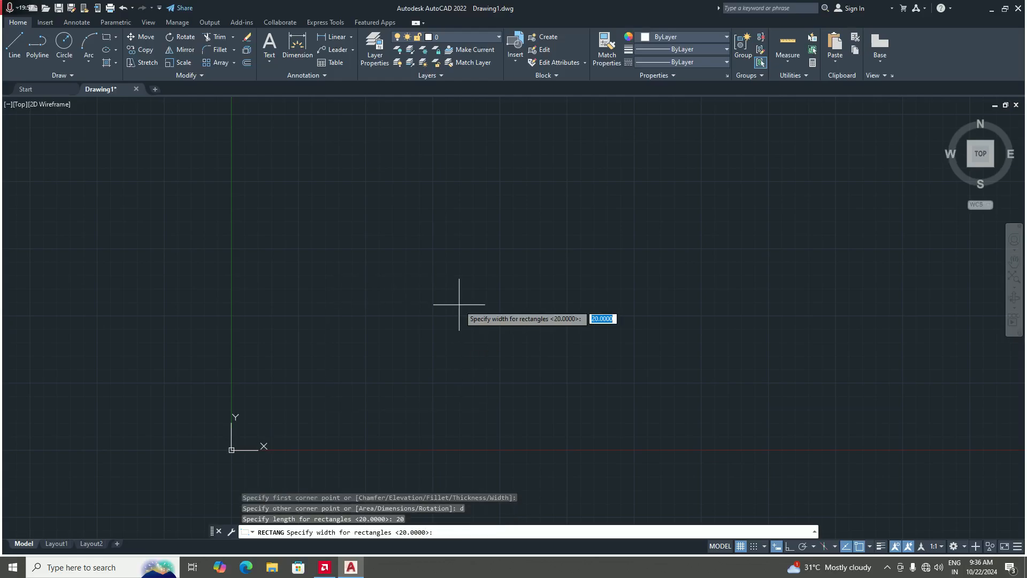
pyautogui.write('20')
pyautogui.press('Return')
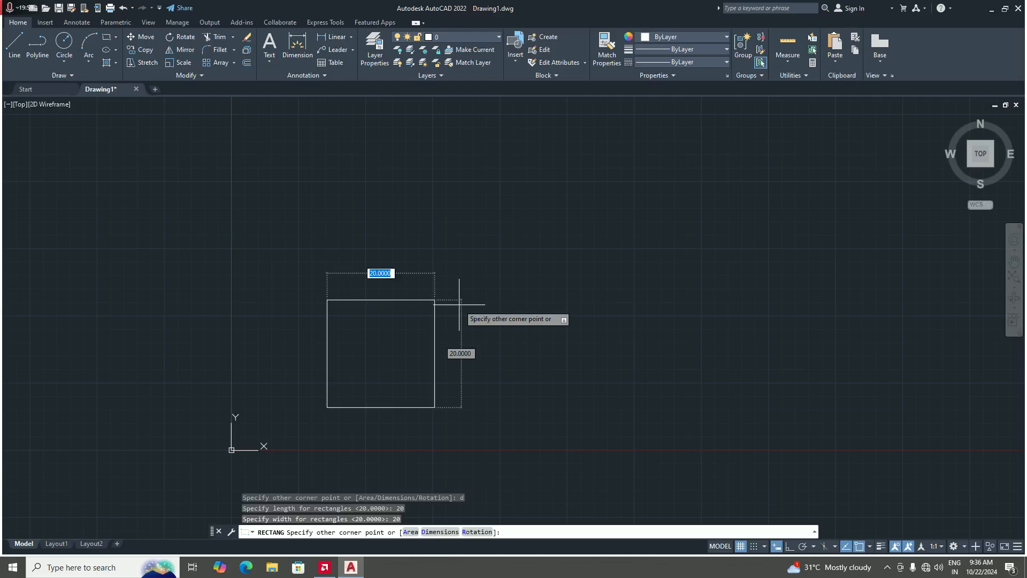
pyautogui.click(540, 306)
pyautogui.scroll(-4, 479, 293)
pyautogui.scroll(2, 487, 337)
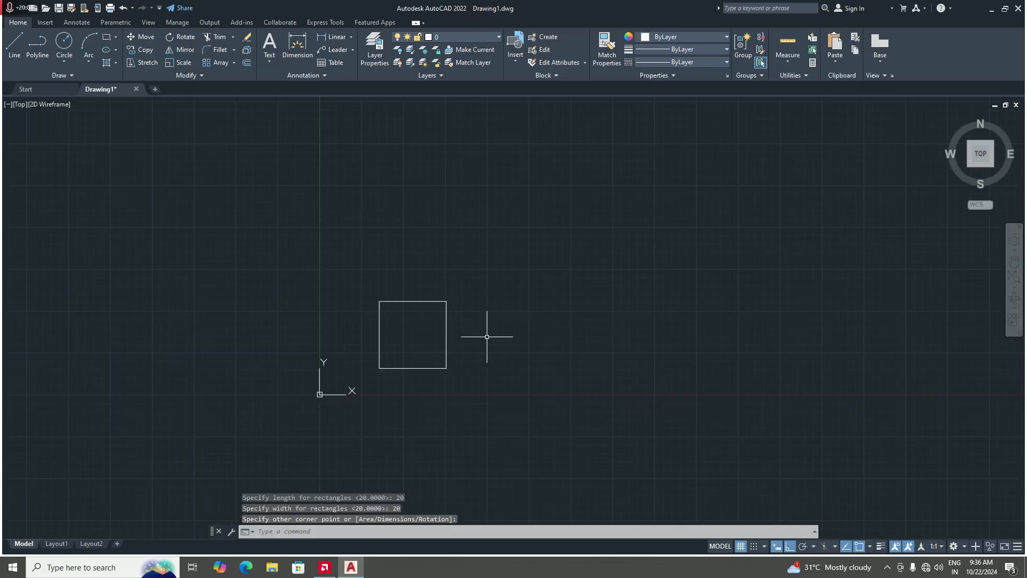
# Start a circle with its centre 10 units to the right of the midpoint of the square's right edge
pyautogui.click(64, 42)
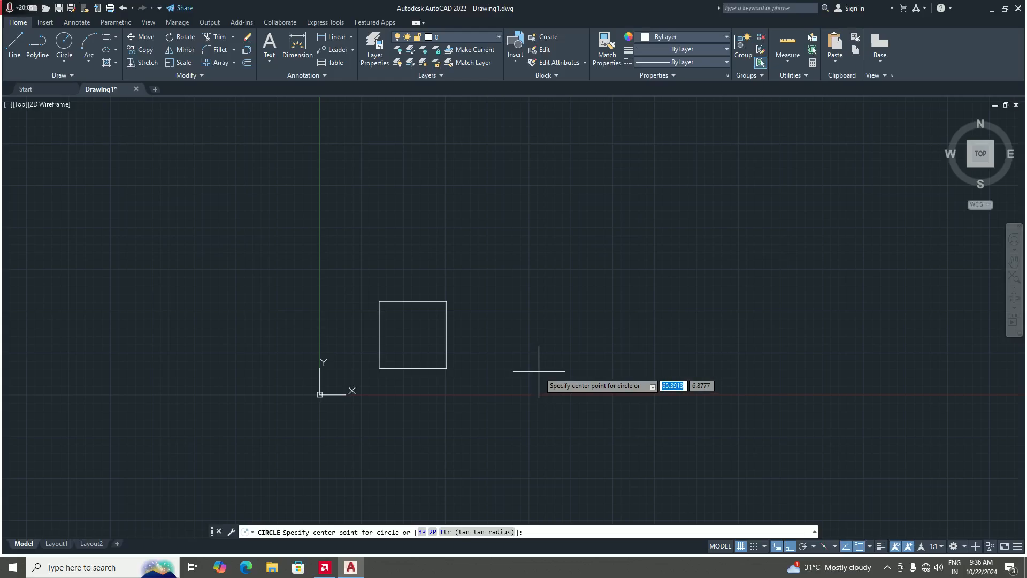
pyautogui.write('mi')
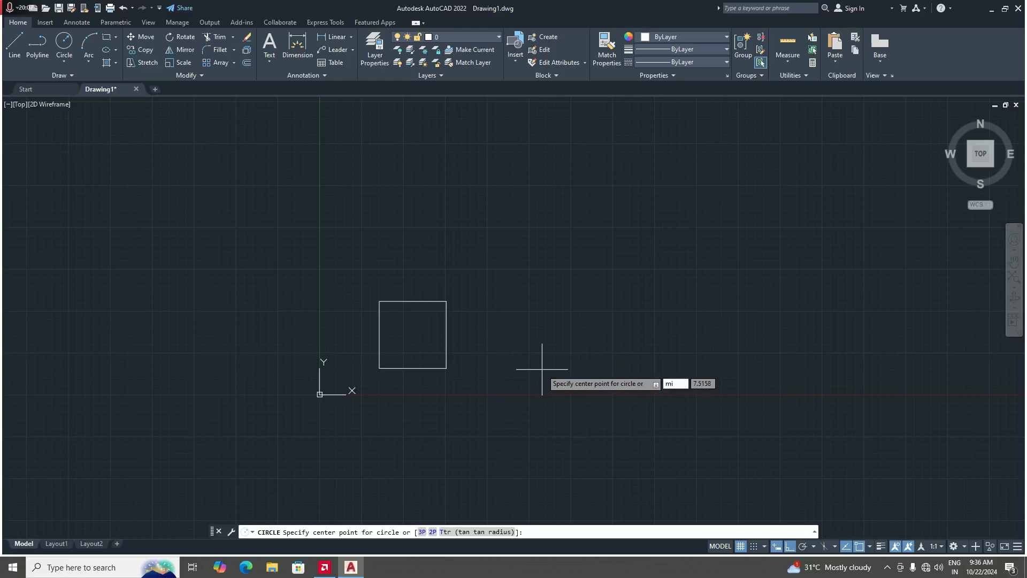
pyautogui.write('d')
pyautogui.press('Return')
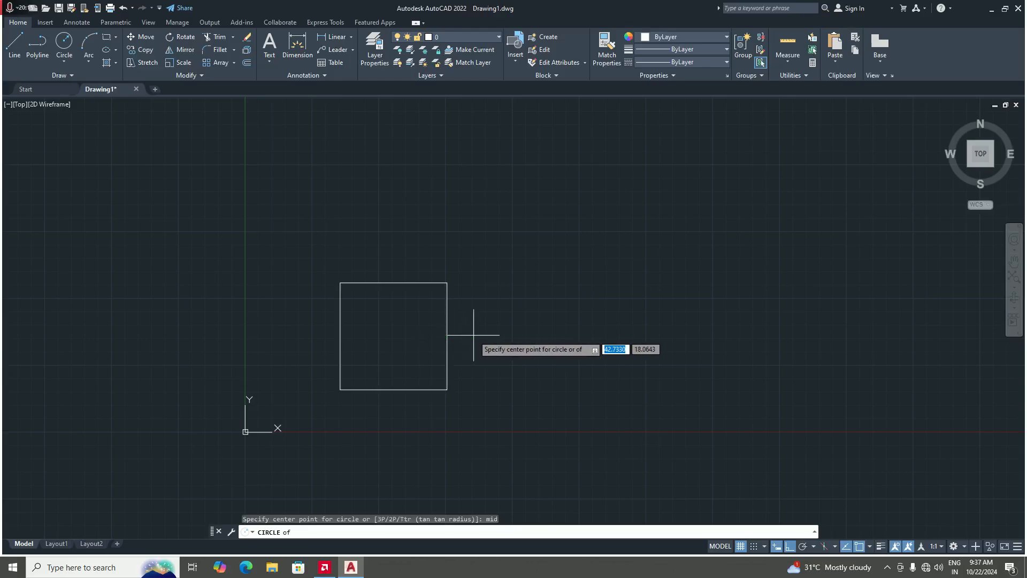
pyautogui.scroll(-3, 451, 381)
pyautogui.scroll(3, 452, 320)
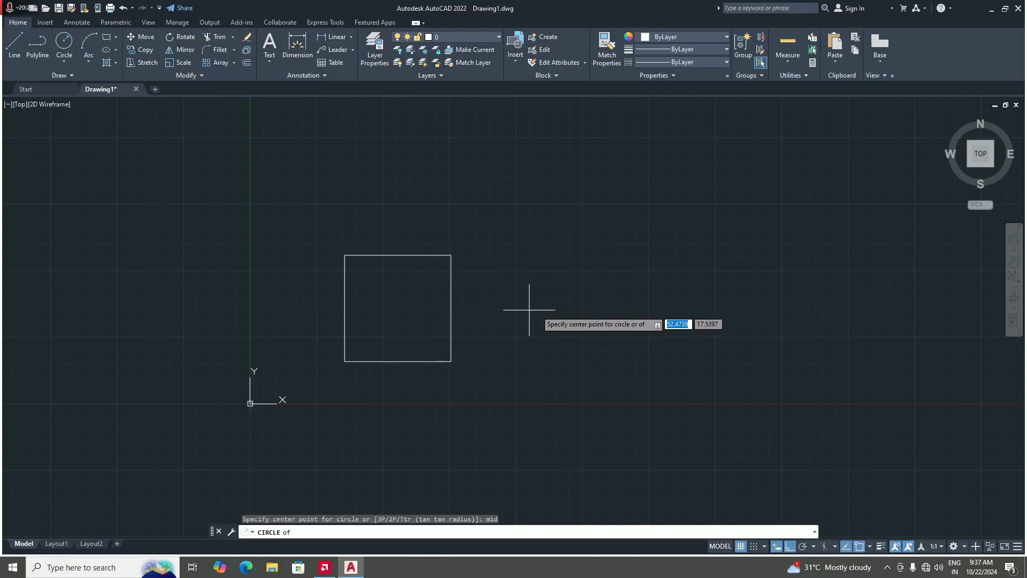
pyautogui.write('ext')
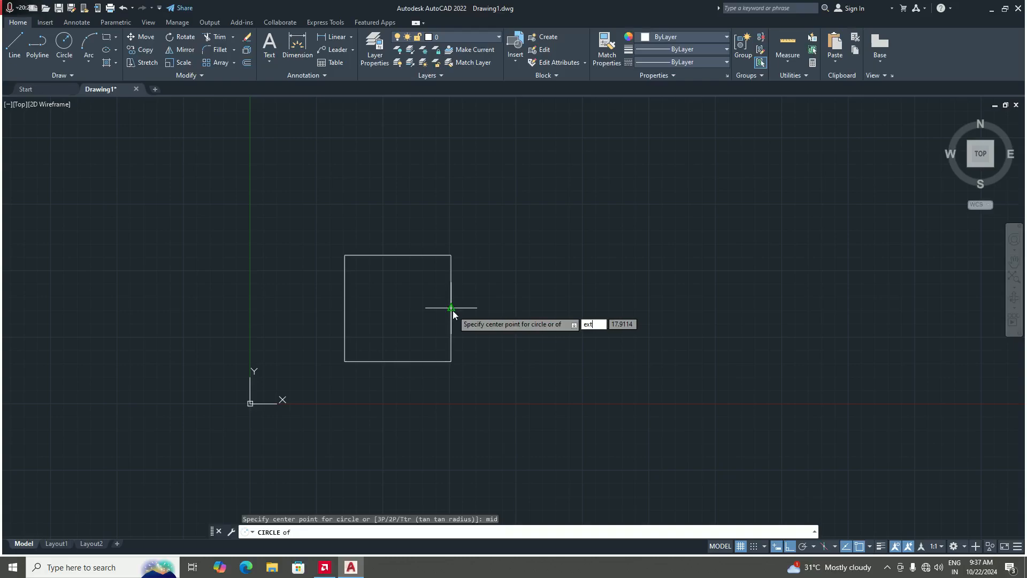
pyautogui.press('Return')
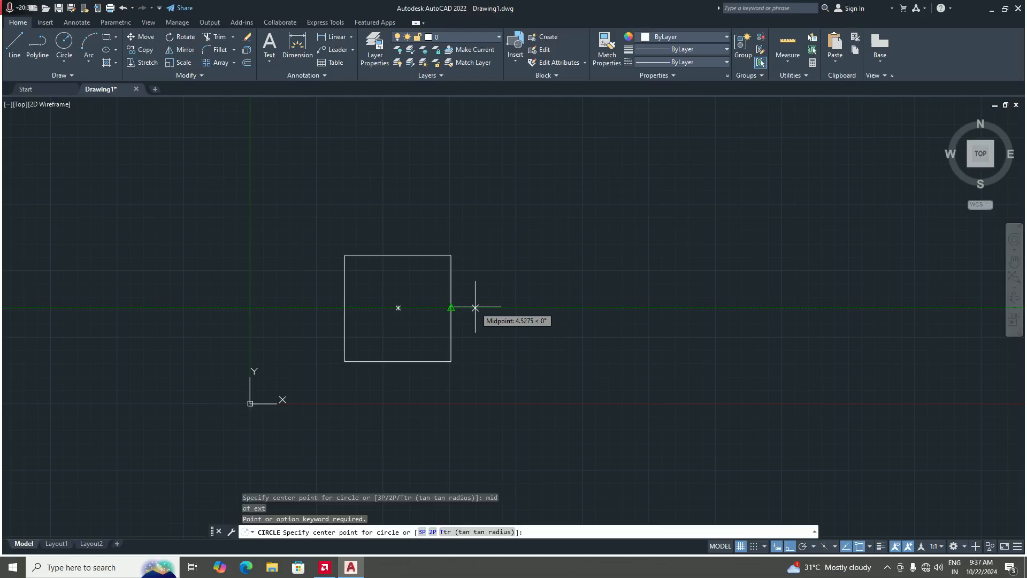
pyautogui.write('10')
pyautogui.press('Return')
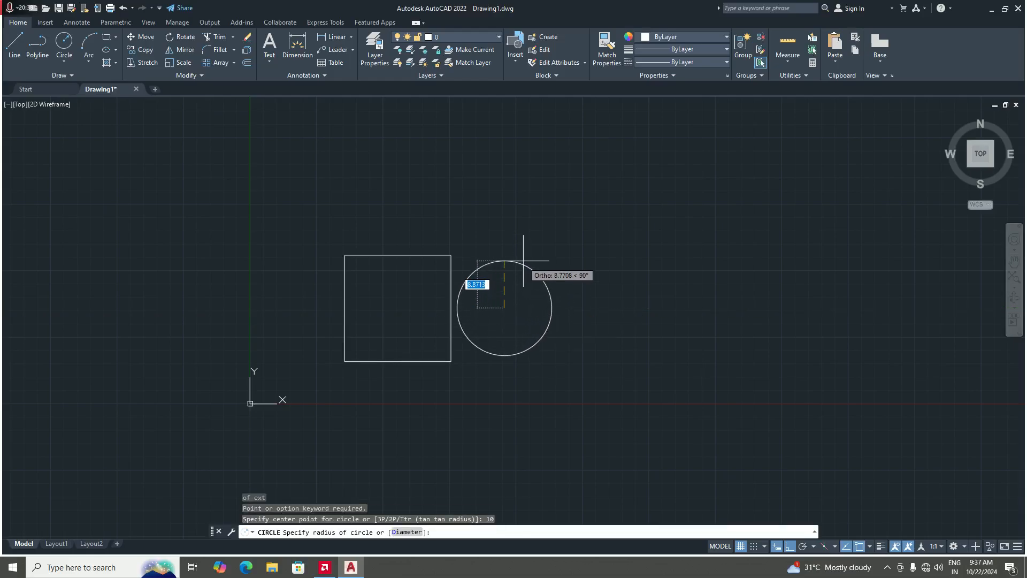
# Give the circle beside the square a radius of 10
pyautogui.scroll(2, 523, 260)
pyautogui.scroll(-2, 523, 261)
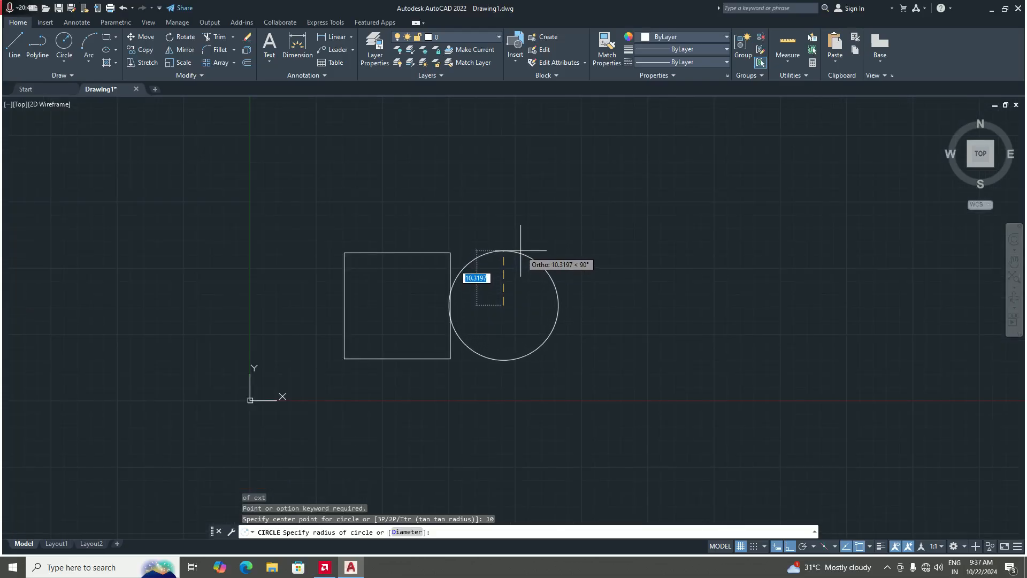
pyautogui.write('1')
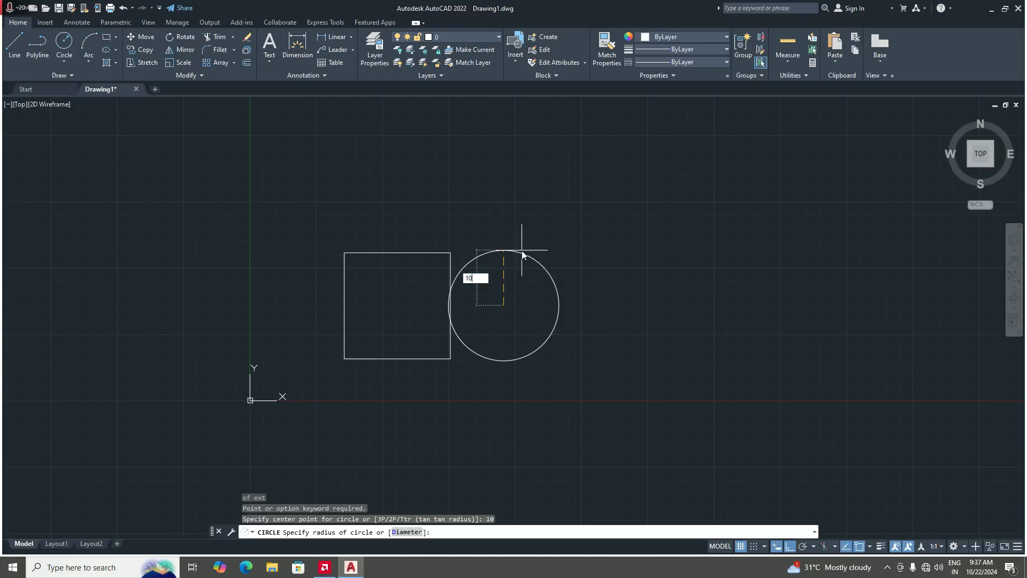
pyautogui.write('0')
pyautogui.press('Return')
pyautogui.scroll(-4, 527, 243)
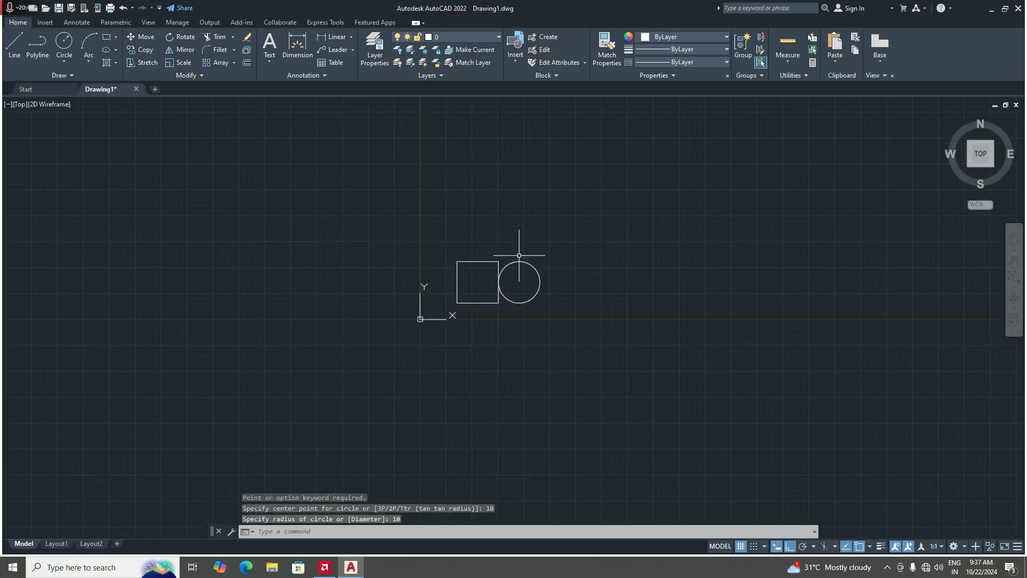
pyautogui.scroll(4, 408, 229)
pyautogui.scroll(-4, 499, 300)
pyautogui.scroll(4, 515, 305)
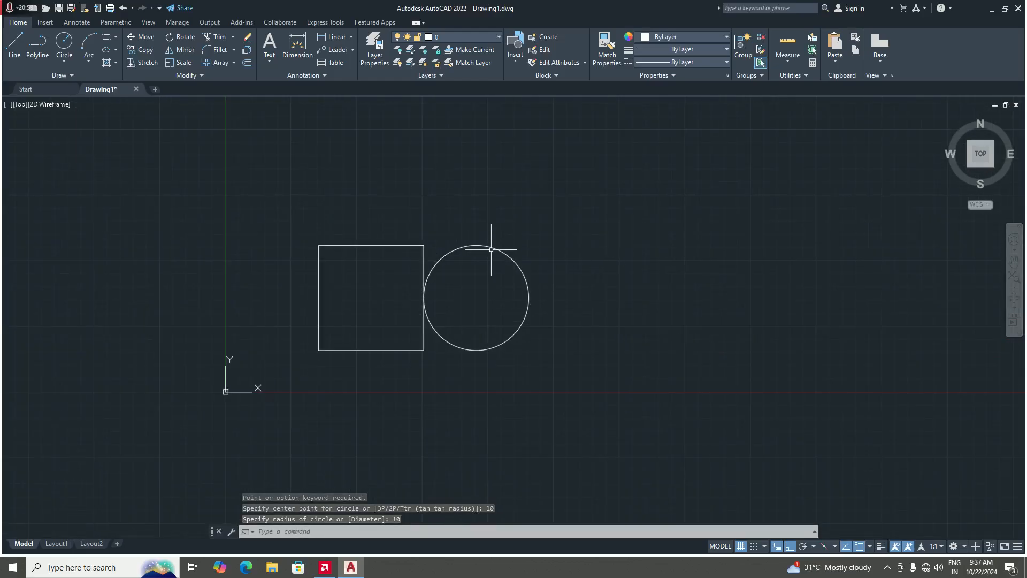
# Draw a 5 by 5 square by its dimensions, starting its lower-left corner 15 units right of the circle's right quadrant
pyautogui.click(107, 37)
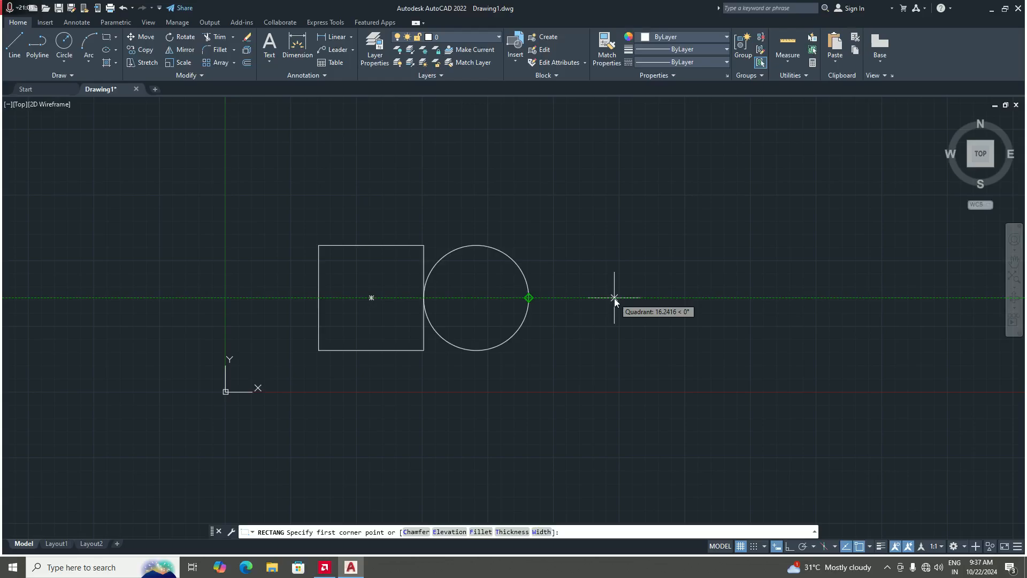
pyautogui.write('15')
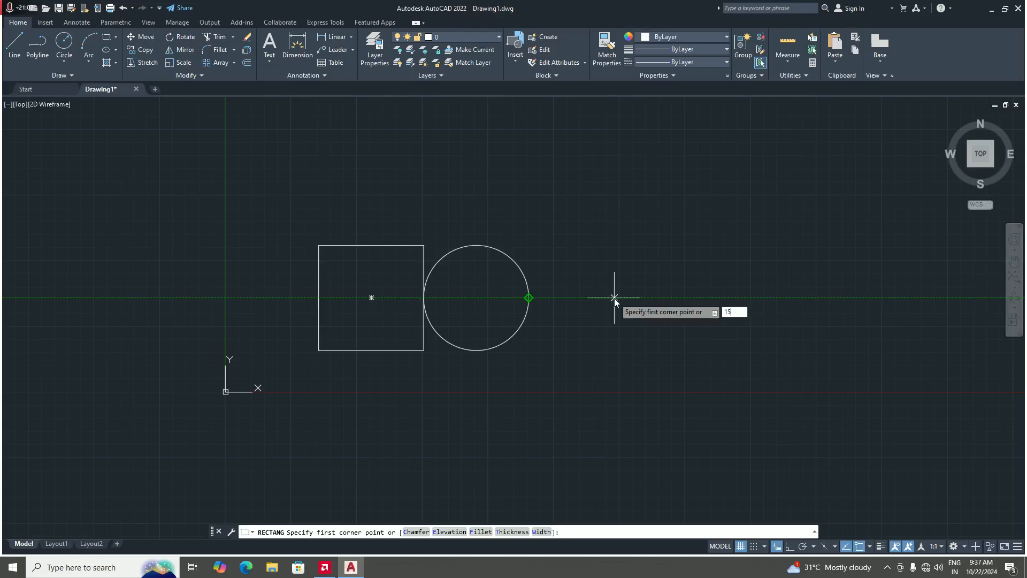
pyautogui.press('Return')
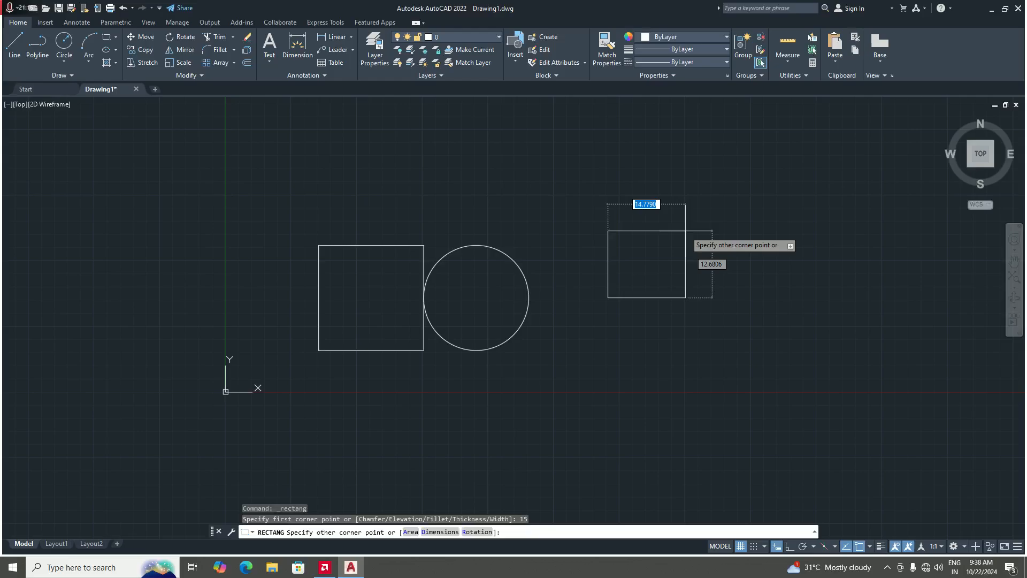
pyautogui.write('d')
pyautogui.press('Return')
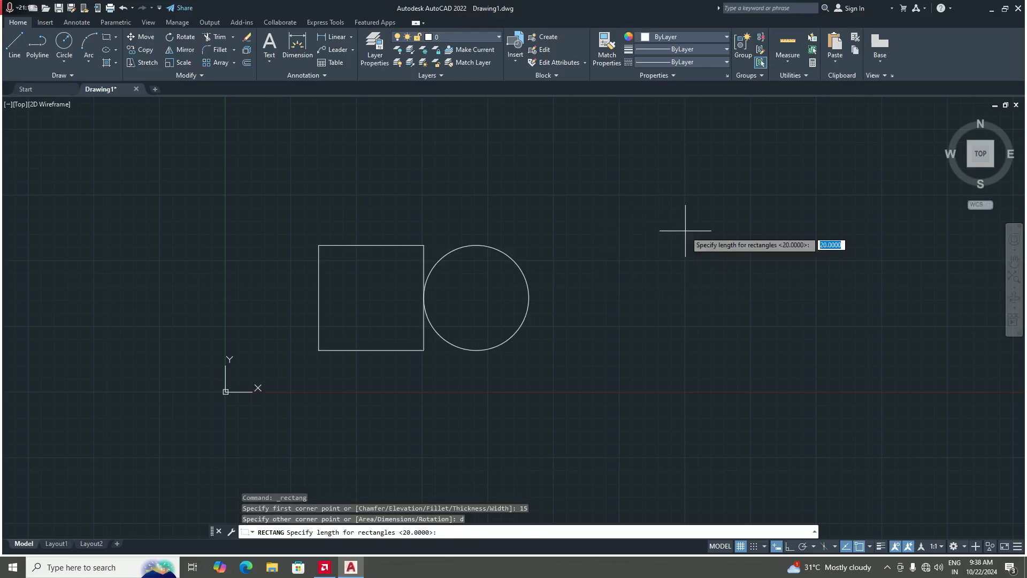
pyautogui.write('5')
pyautogui.press('Return')
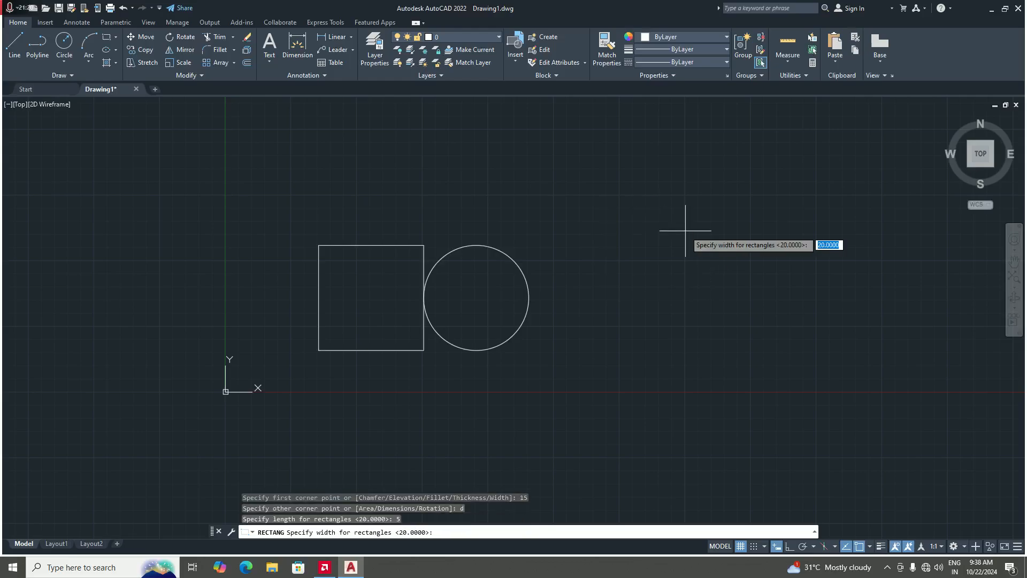
pyautogui.write('5')
pyautogui.press('Return')
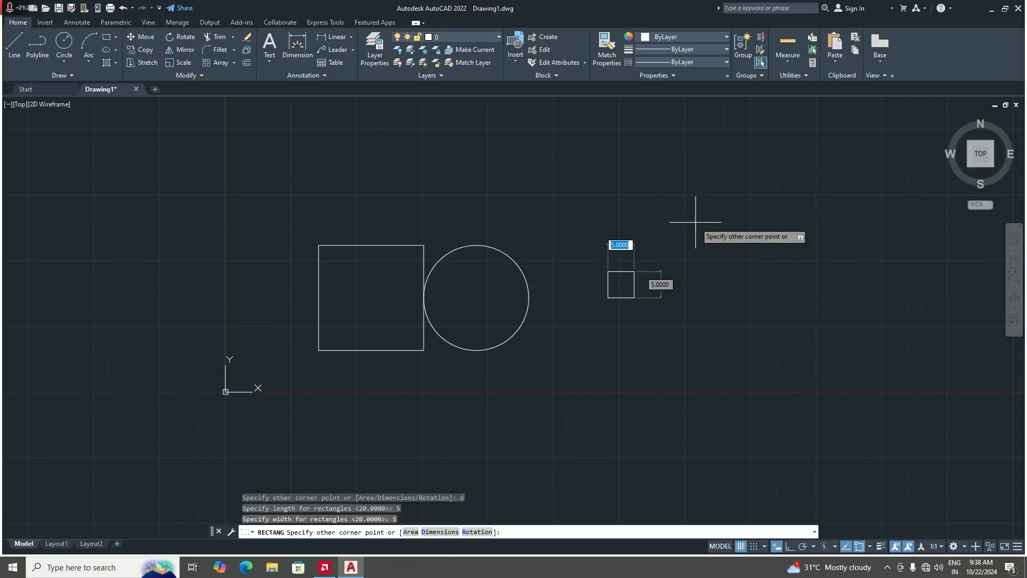
pyautogui.click(495, 406)
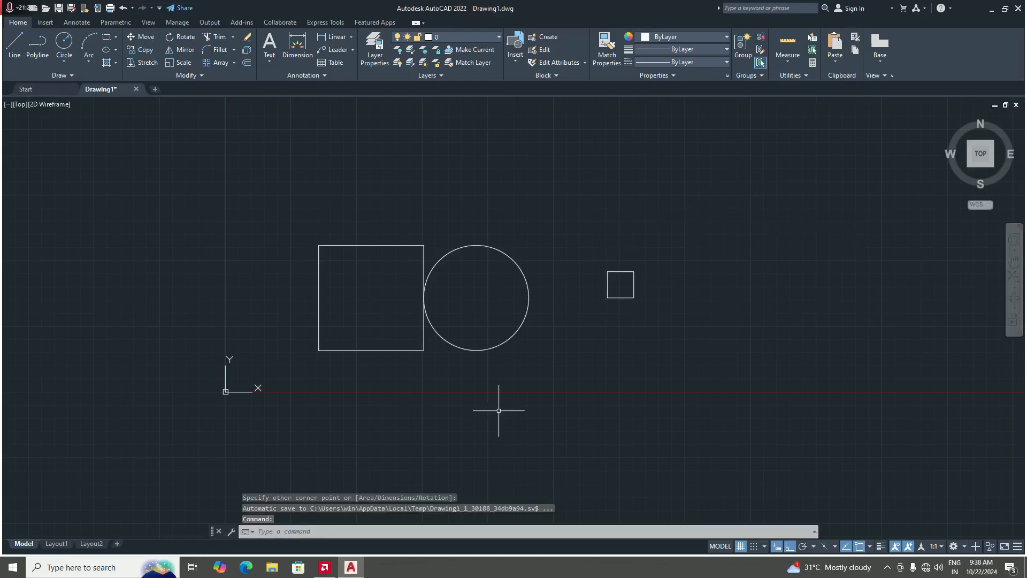
pyautogui.scroll(-4, 562, 339)
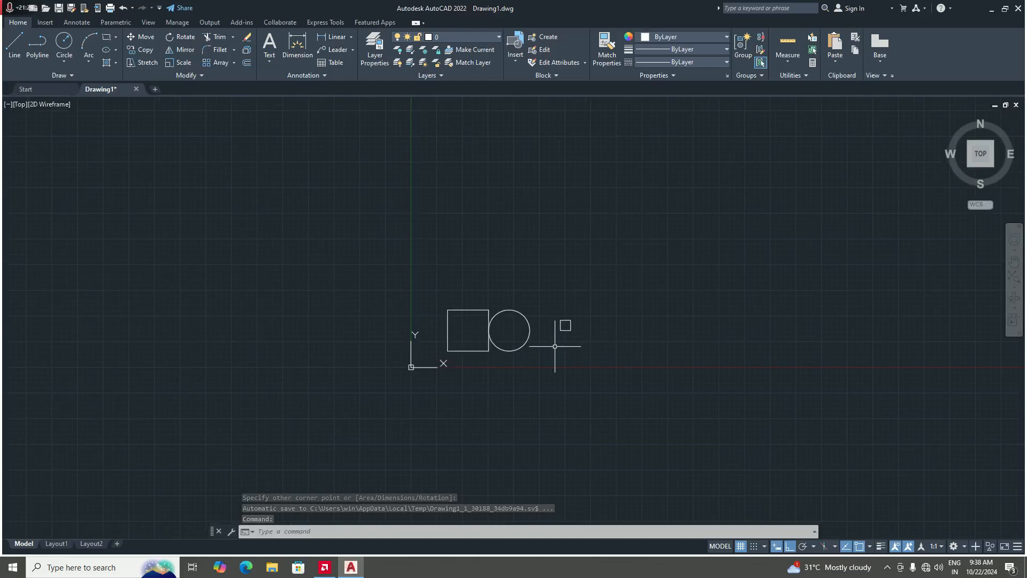
pyautogui.scroll(4, 562, 348)
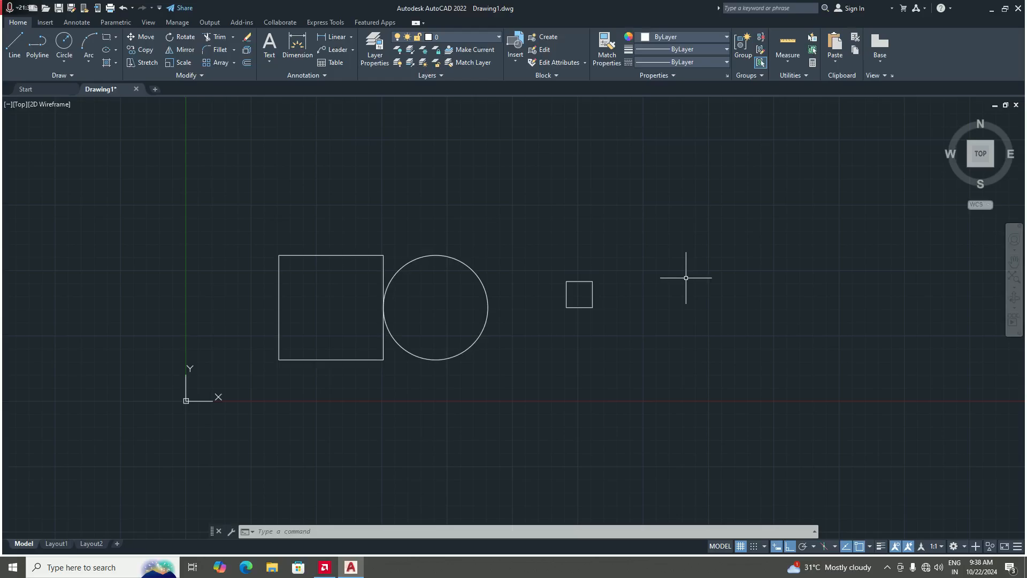
pyautogui.scroll(-3, 436, 313)
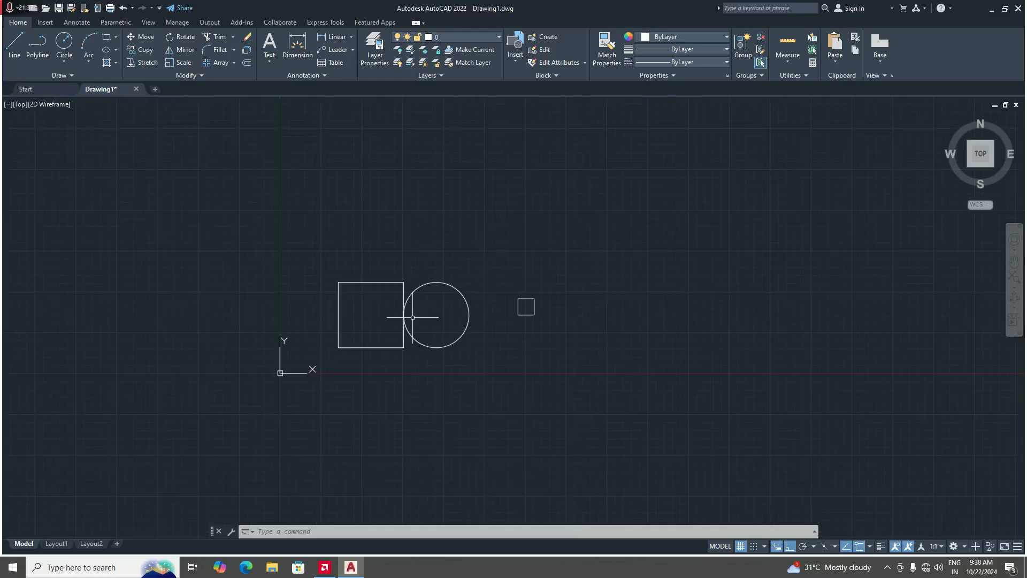
pyautogui.scroll(3, 407, 324)
pyautogui.scroll(-3, 471, 341)
pyautogui.scroll(3, 470, 344)
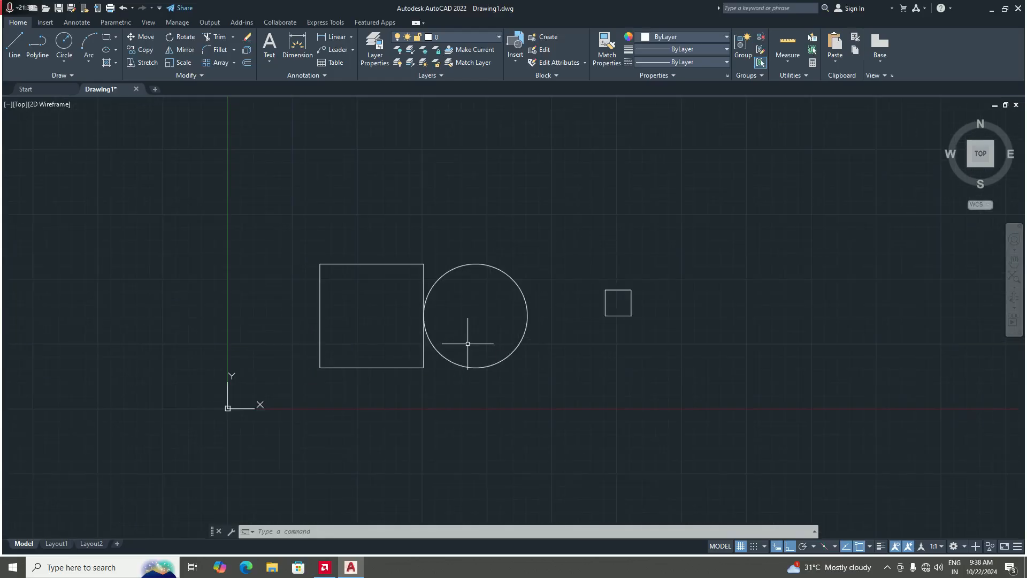
pyautogui.scroll(-5, 512, 323)
pyautogui.scroll(6, 522, 332)
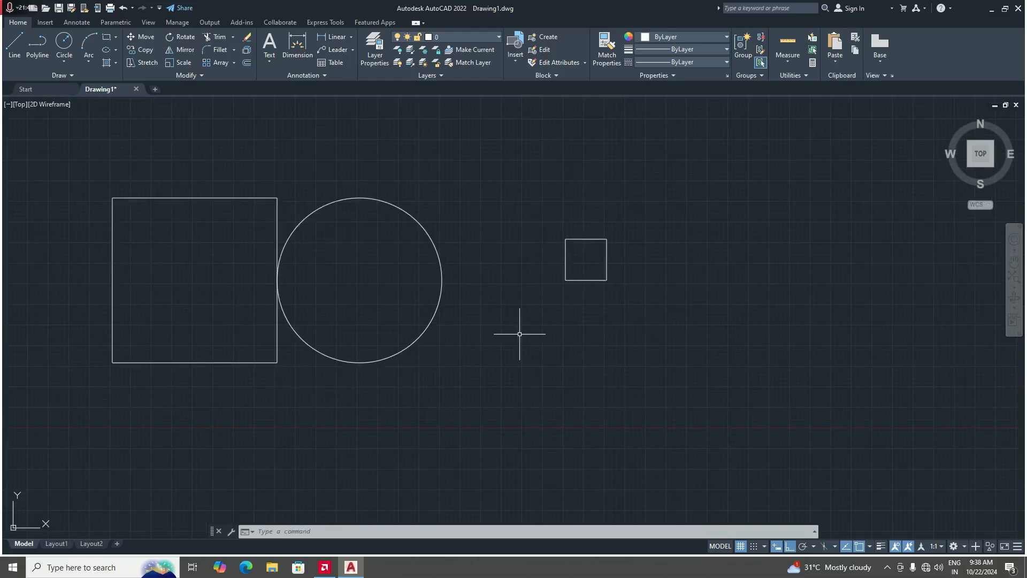
# Explode the small square beside the circle into separate lines
pyautogui.scroll(-4, 489, 335)
pyautogui.scroll(4, 521, 314)
pyautogui.scroll(-3, 509, 326)
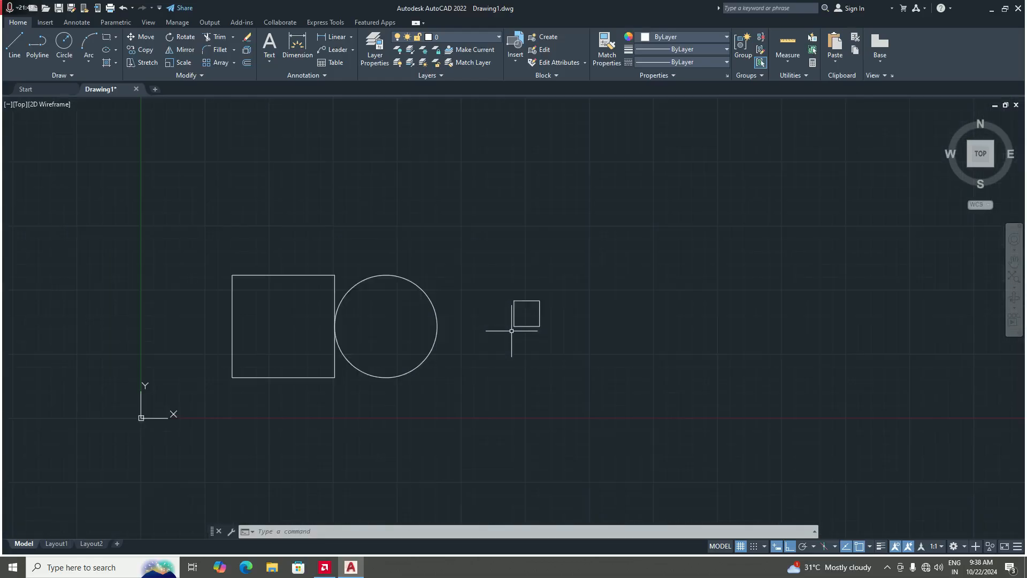
pyautogui.scroll(3, 540, 329)
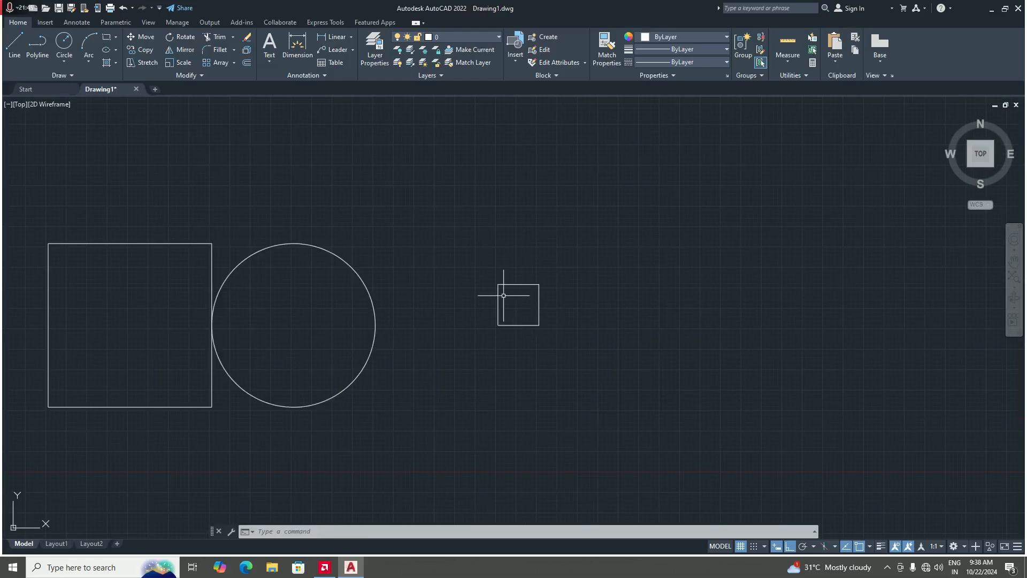
pyautogui.write('x')
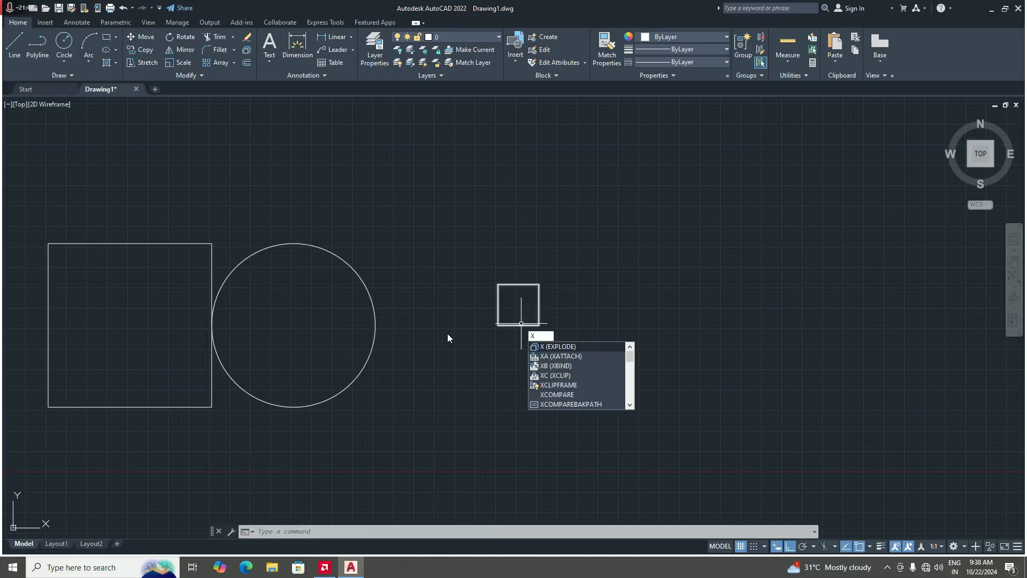
pyautogui.press('Return')
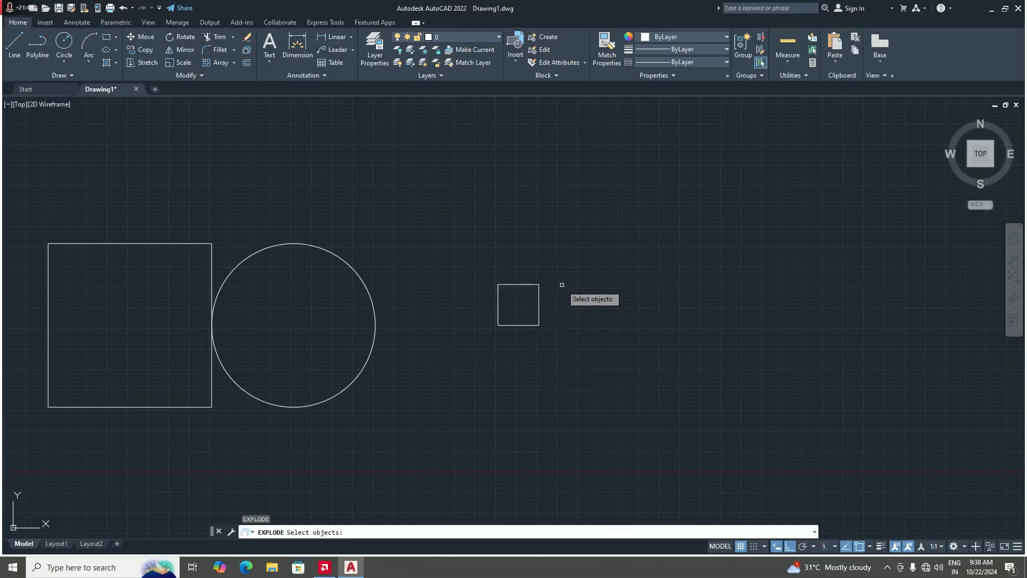
pyautogui.click(539, 302)
pyautogui.press('Return')
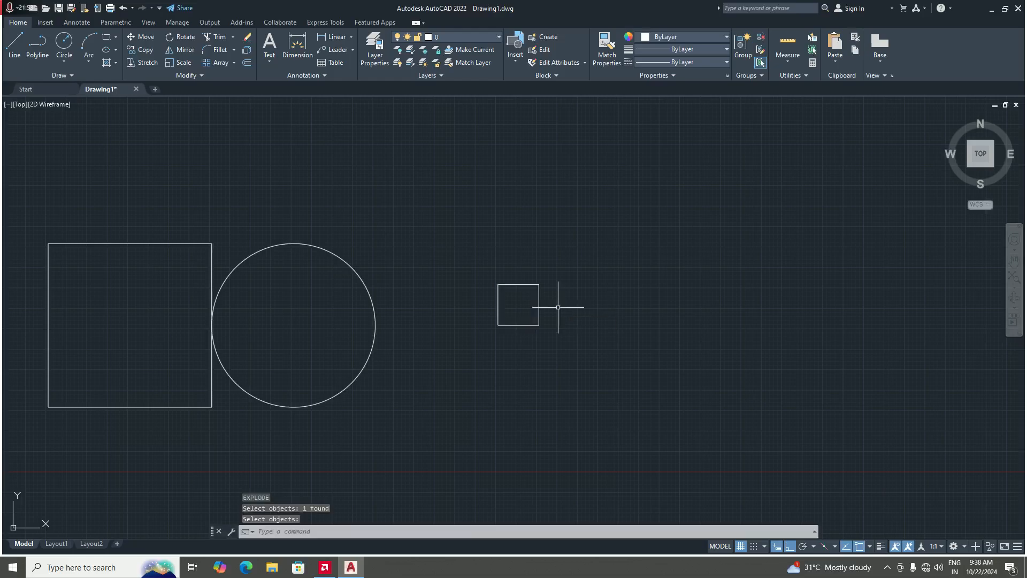
# Extend the small square's bottom edge leftward to the circle
pyautogui.scroll(-4, 539, 305)
pyautogui.scroll(4, 513, 310)
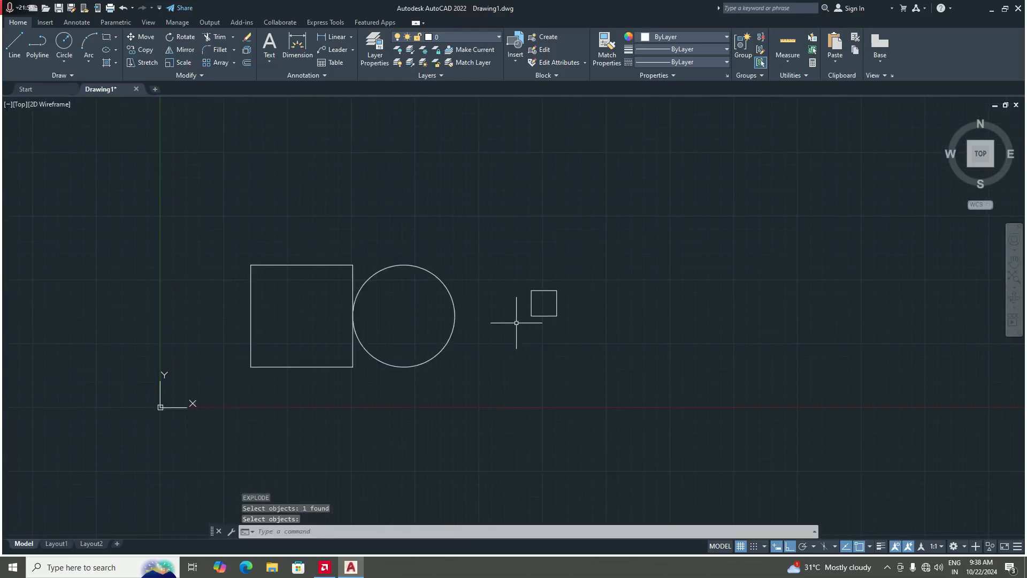
pyautogui.scroll(-4, 540, 309)
pyautogui.scroll(2, 541, 309)
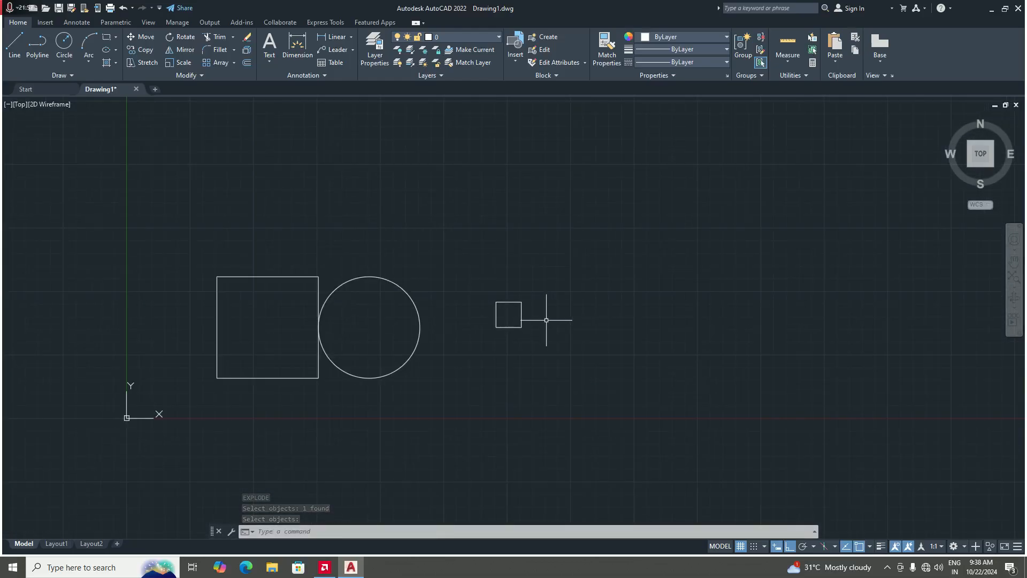
pyautogui.write('ex')
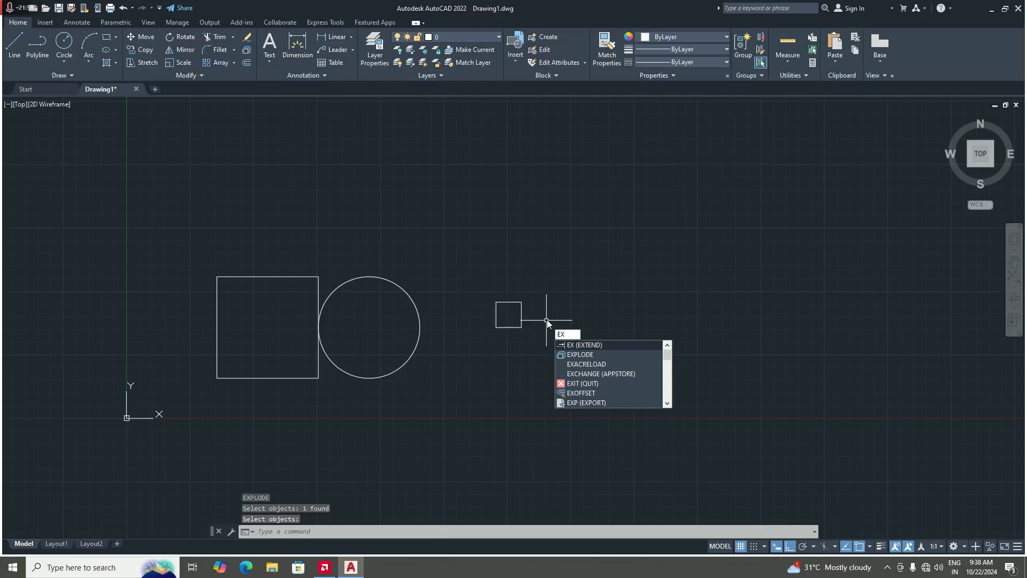
pyautogui.press('Return')
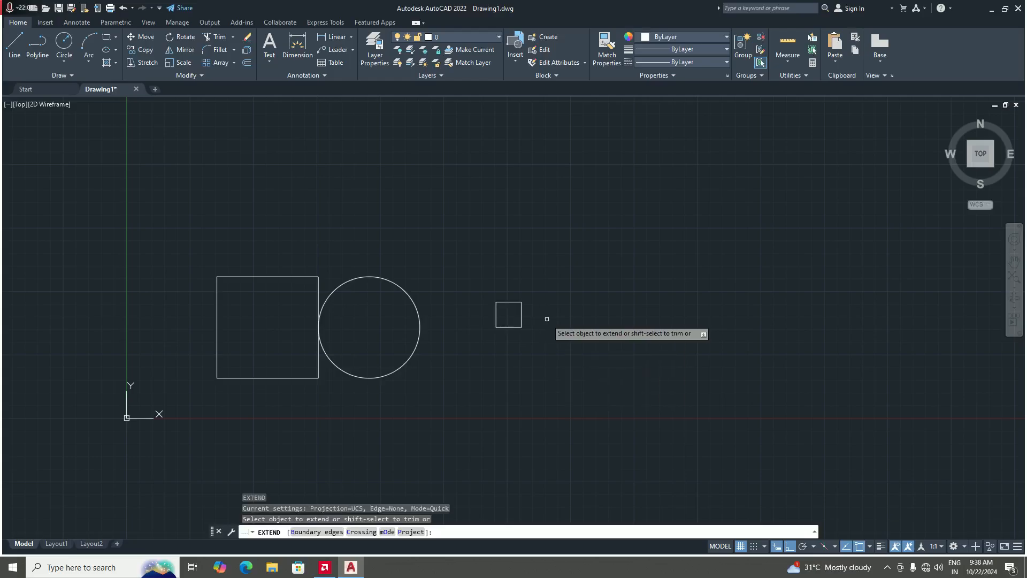
pyautogui.scroll(2, 484, 334)
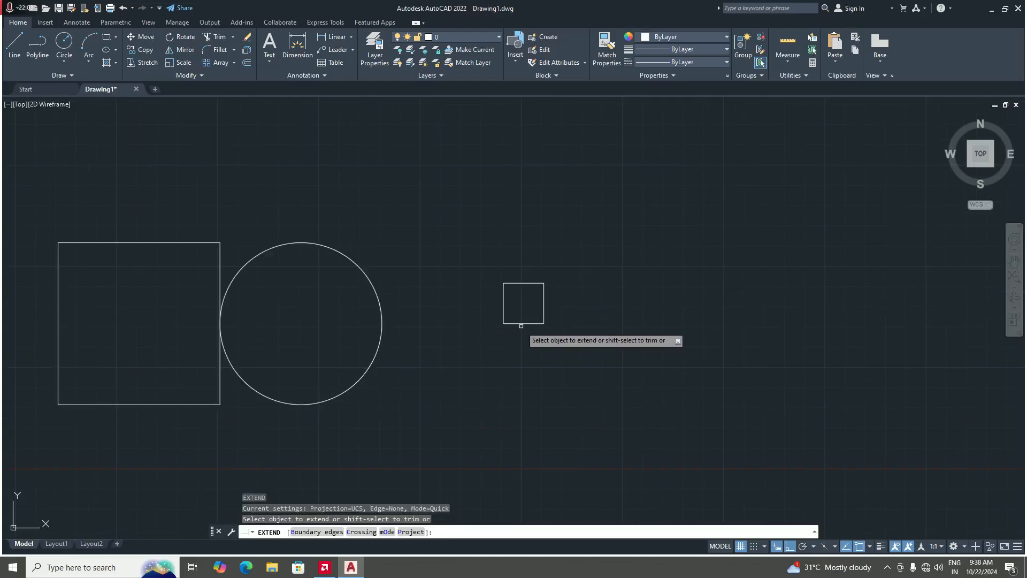
pyautogui.scroll(-4, 532, 324)
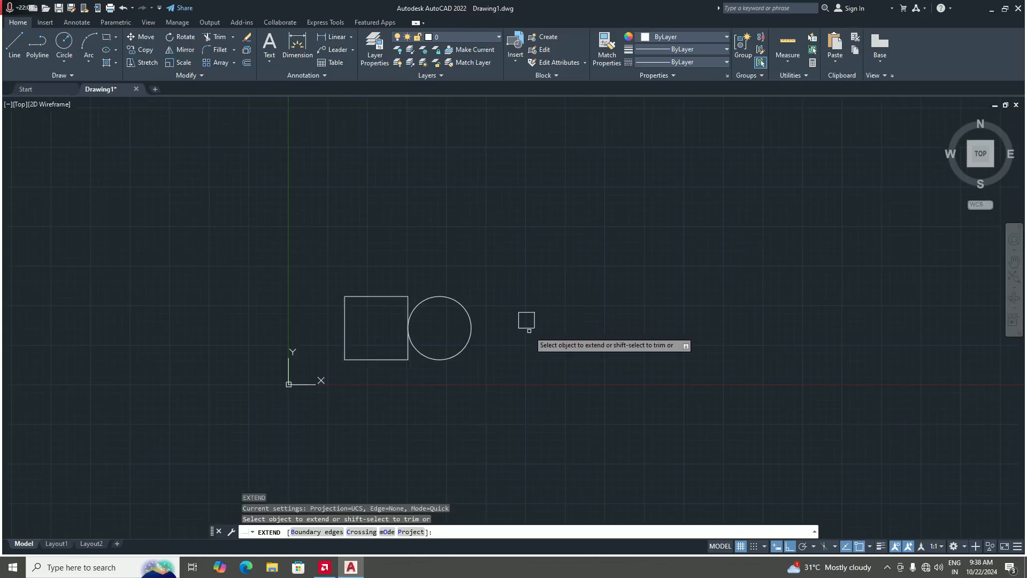
pyautogui.scroll(2, 526, 343)
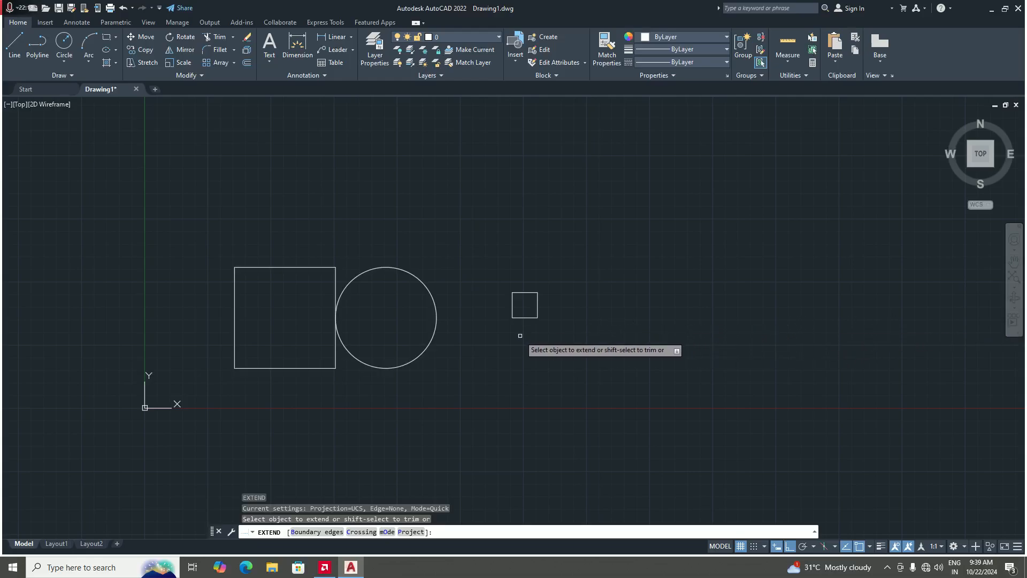
pyautogui.scroll(2, 514, 334)
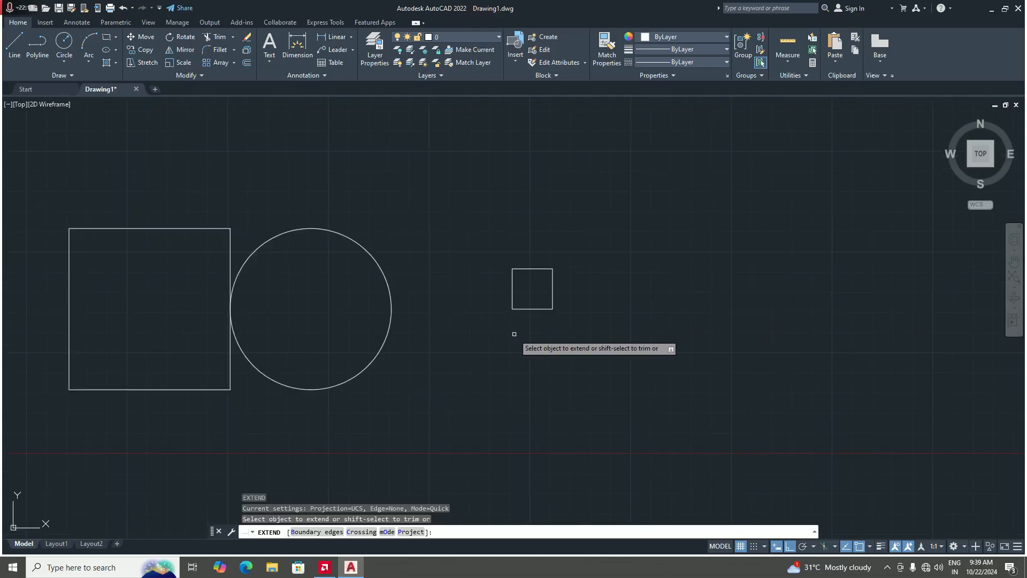
pyautogui.click(530, 309)
pyautogui.scroll(-2, 440, 360)
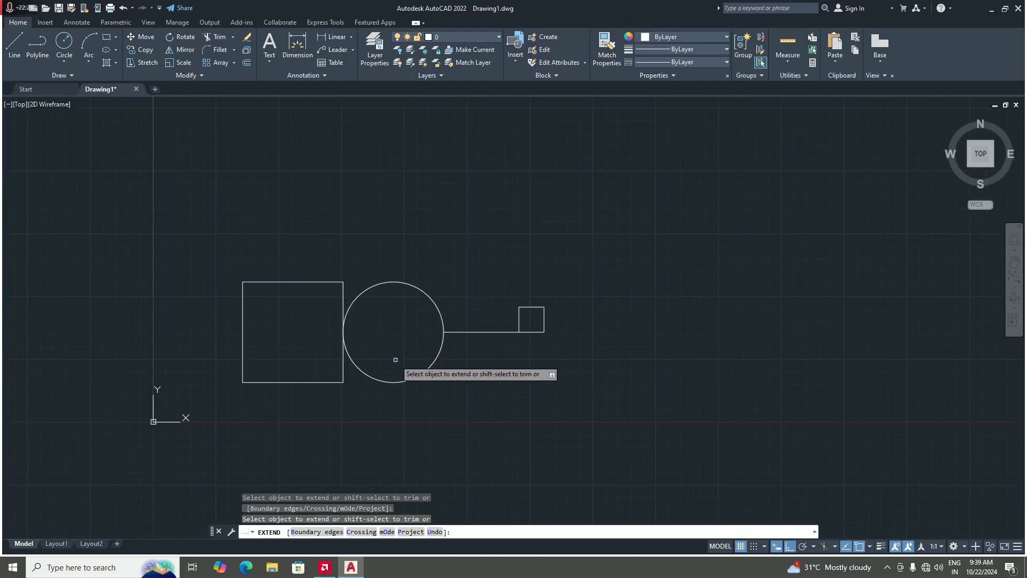
# Extend the same bottom line across the circle and through the large square to its left edge, and finish Extend
pyautogui.click(468, 333)
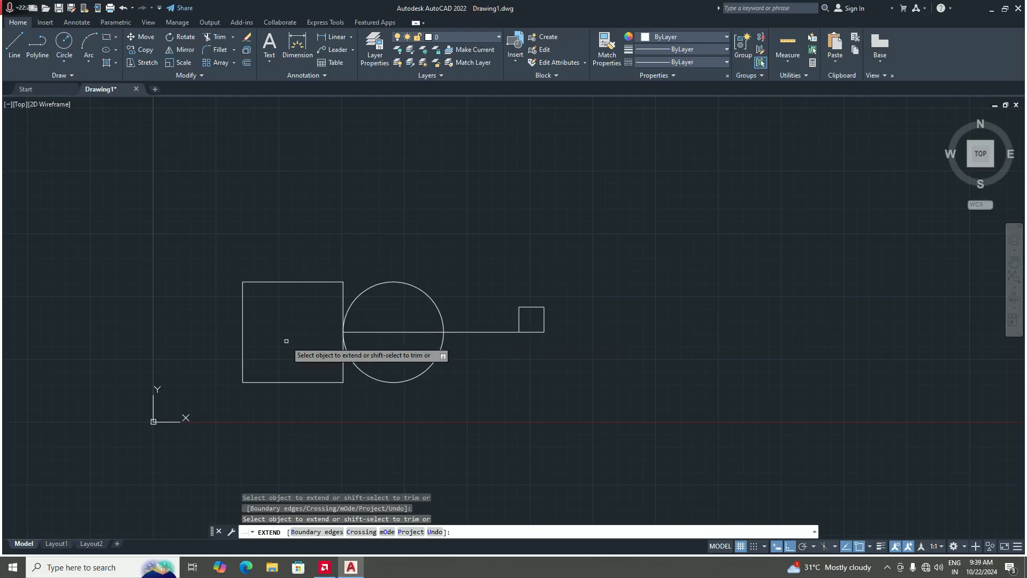
pyautogui.scroll(4, 286, 340)
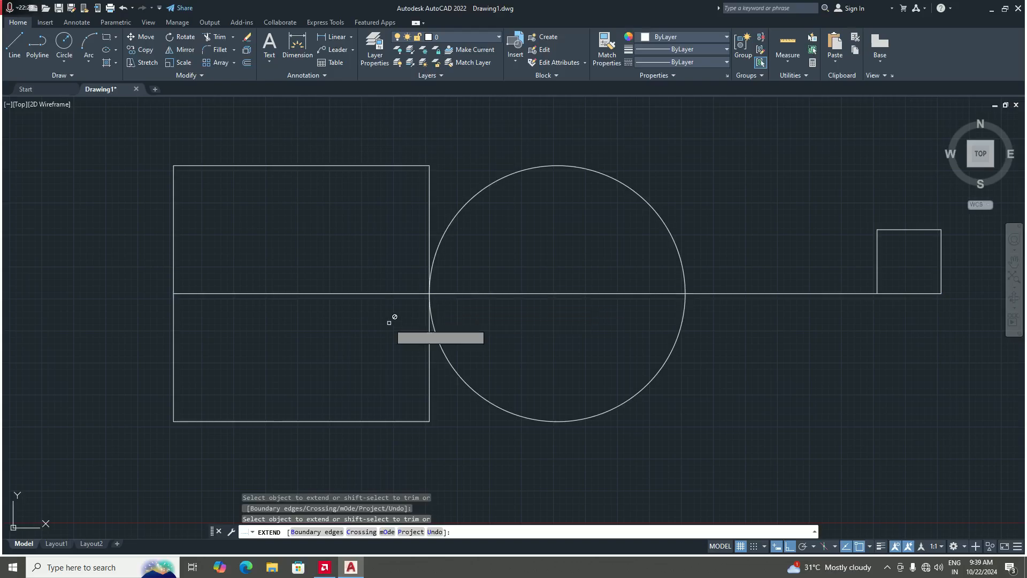
pyautogui.scroll(-4, 275, 345)
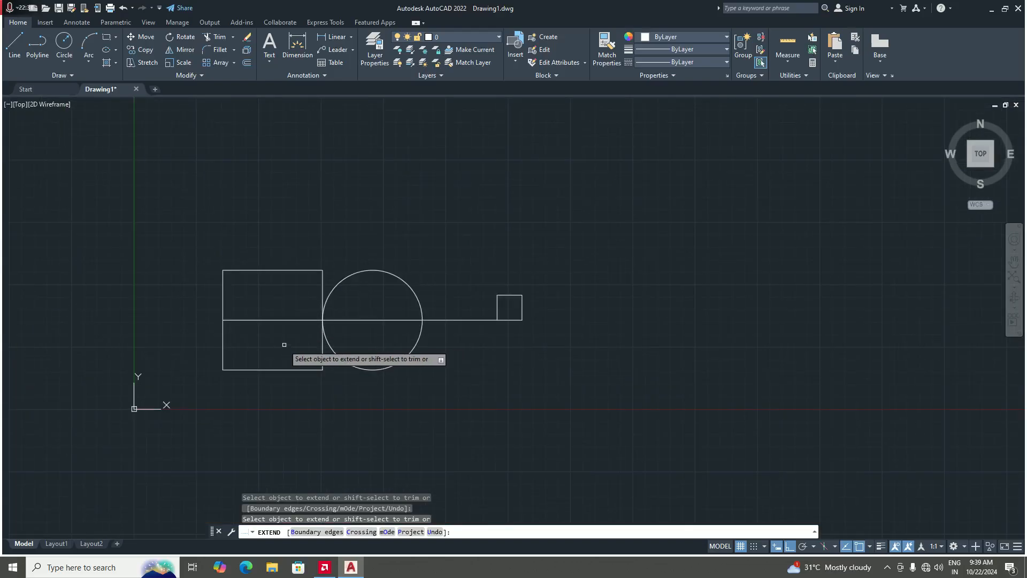
pyautogui.press('Return')
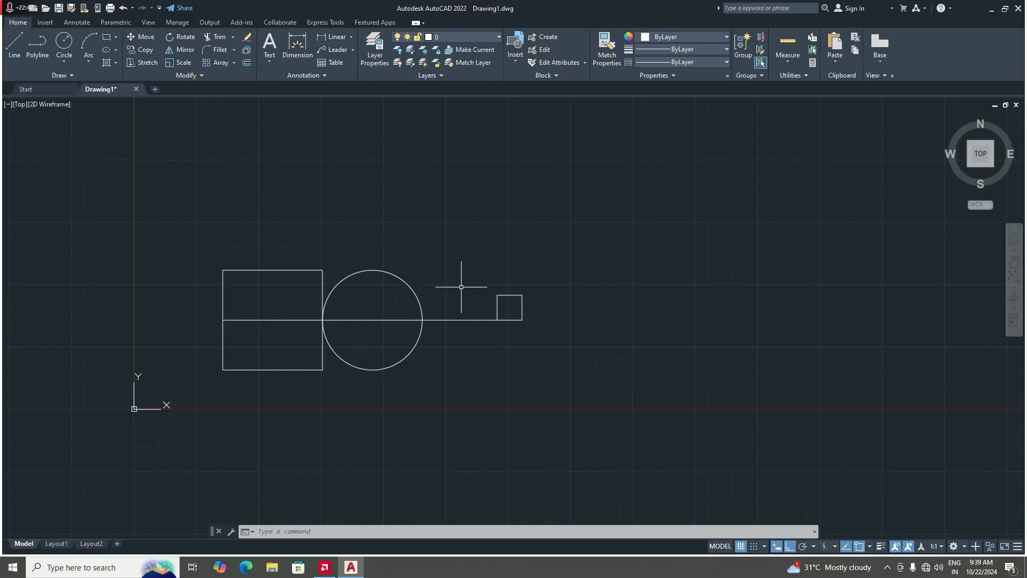
# Draw a horizontal line from the circle's top quadrant rightward, ending well past the small square
pyautogui.scroll(2, 516, 313)
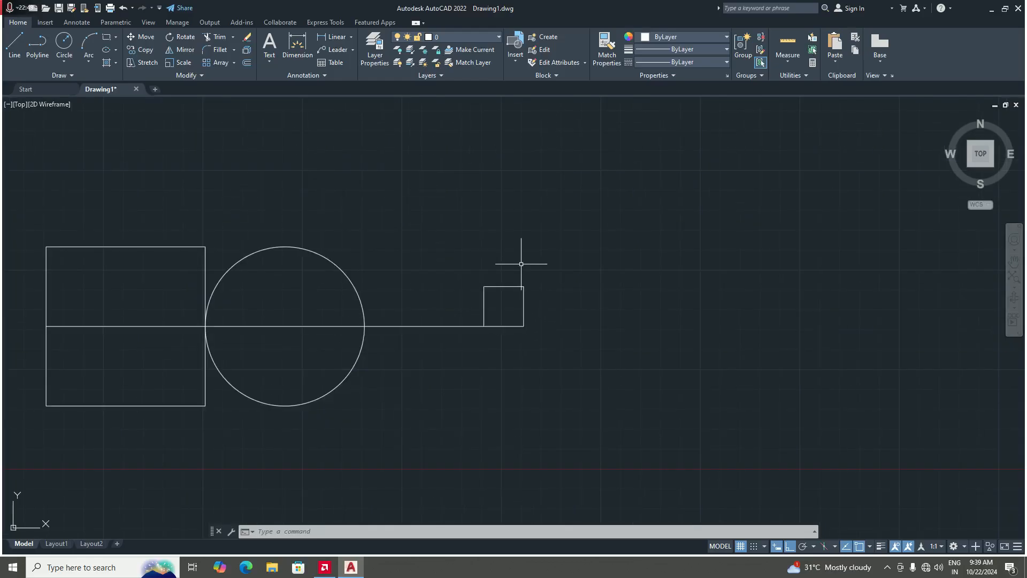
pyautogui.scroll(-4, 508, 251)
pyautogui.scroll(2, 499, 236)
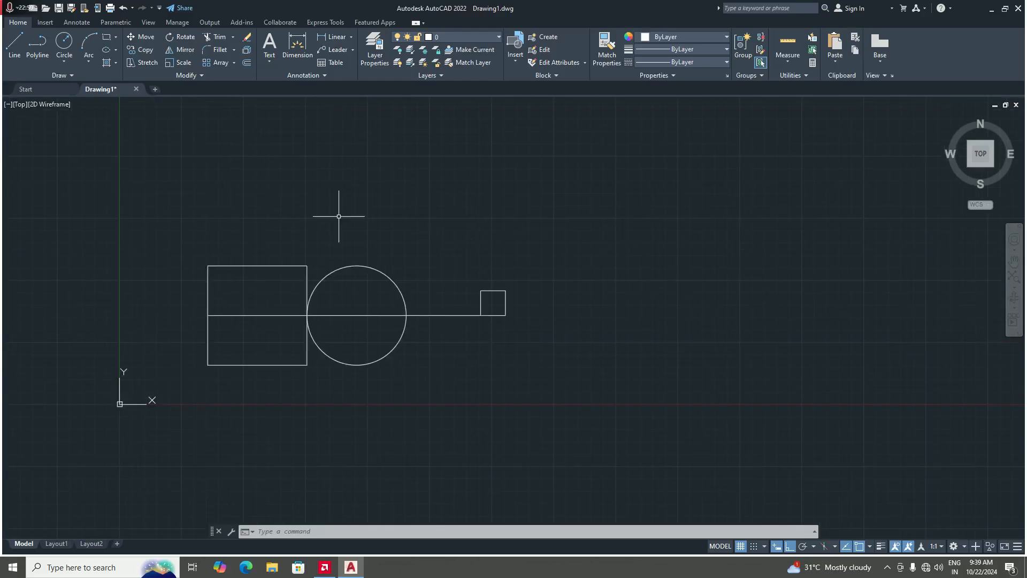
pyautogui.click(8, 51)
pyautogui.click(357, 266)
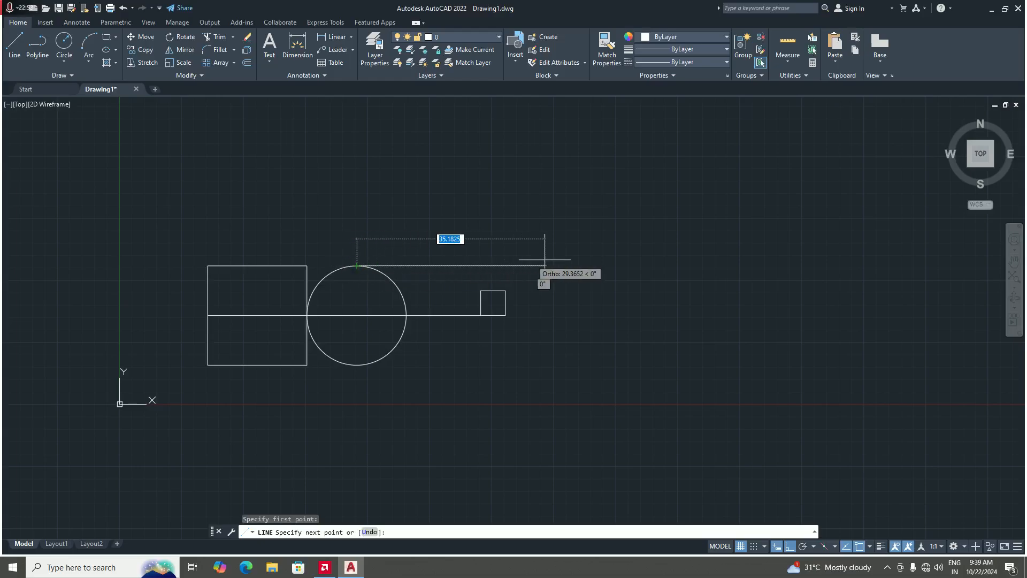
pyautogui.click(649, 265)
pyautogui.press('Return')
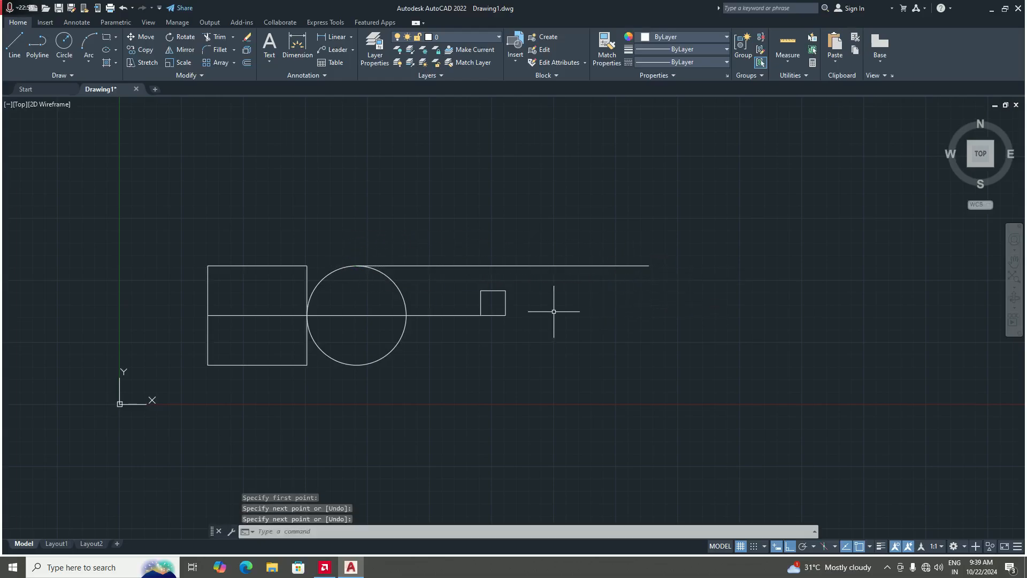
# Extend the small square's right and left edges upward to the horizontal line above
pyautogui.write('Ex')
pyautogui.press('Return')
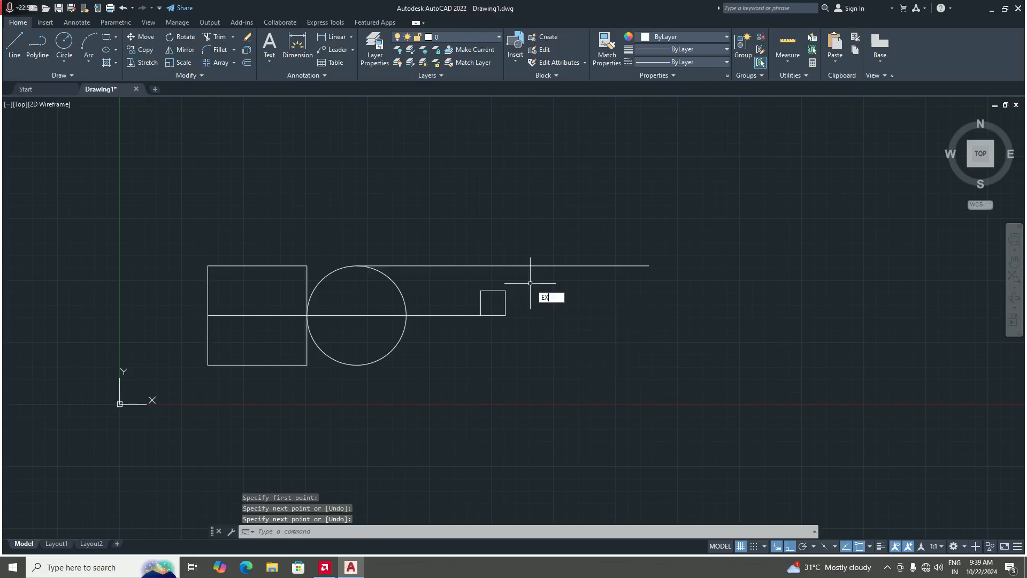
pyautogui.scroll(2, 521, 283)
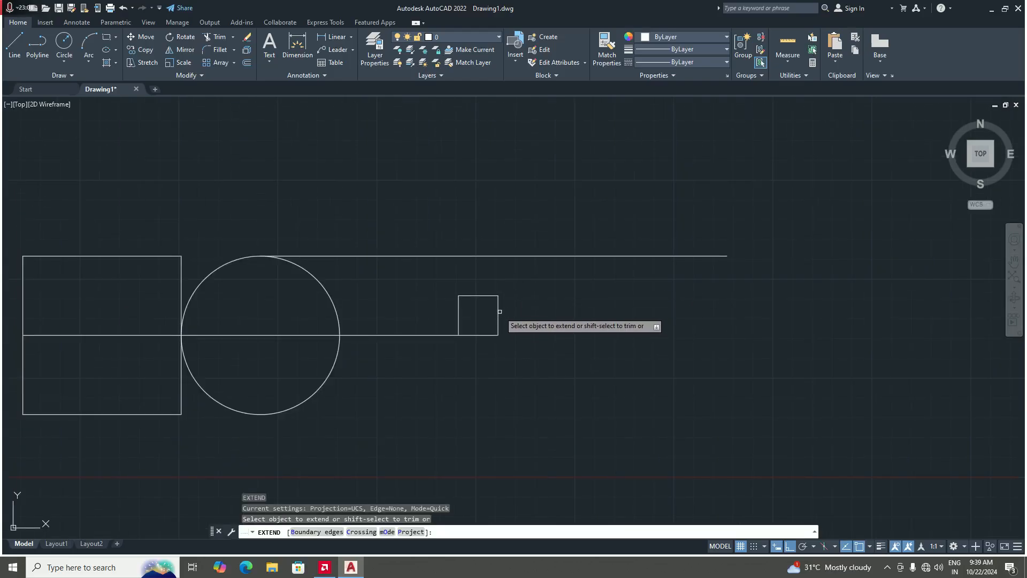
pyautogui.click(498, 311)
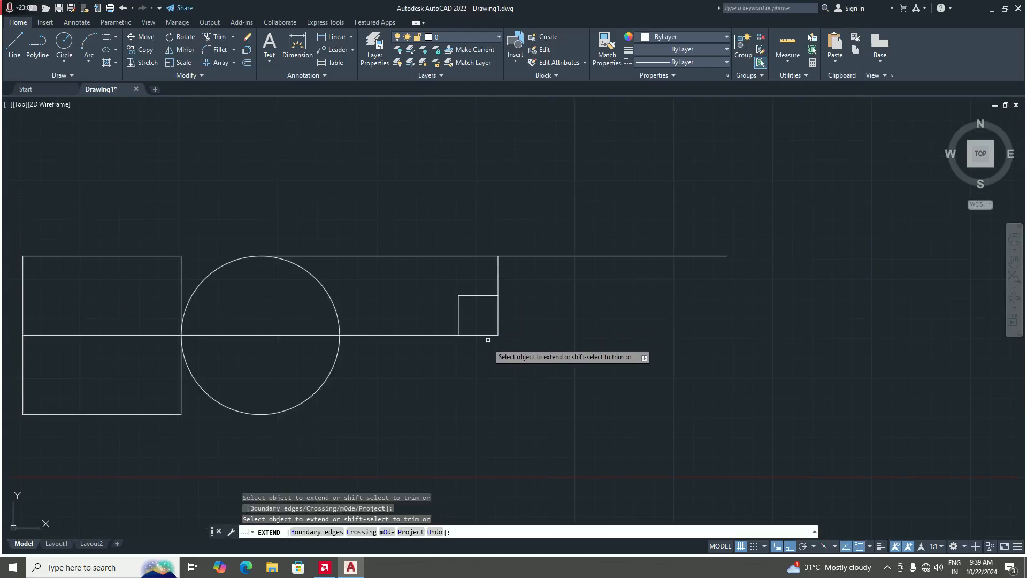
pyautogui.click(459, 313)
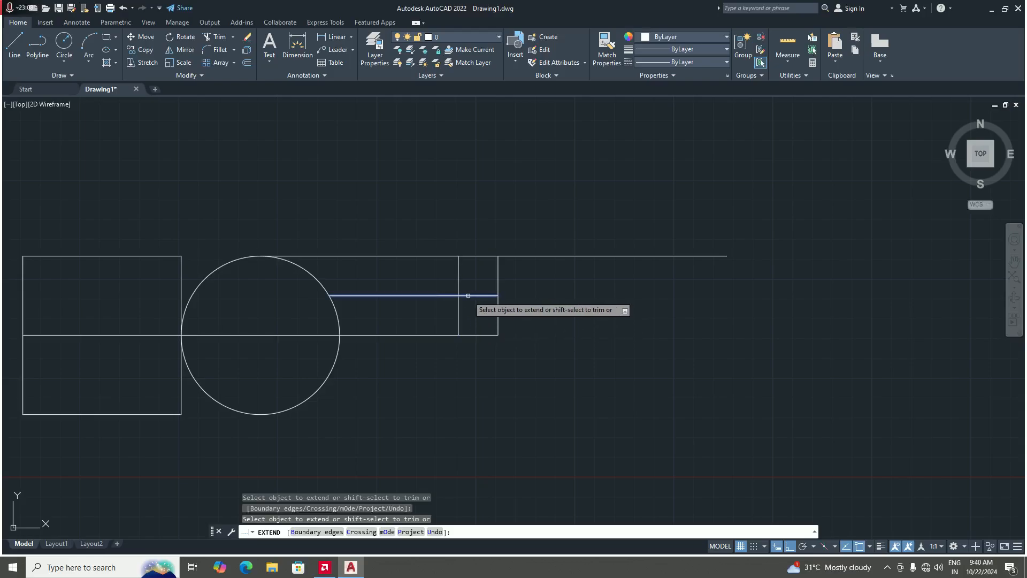
# Extend the small square's top edge leftward through the circle to the large square's left edge, and finish Extend
pyautogui.click(468, 295)
pyautogui.scroll(-3, 425, 307)
pyautogui.scroll(2, 378, 306)
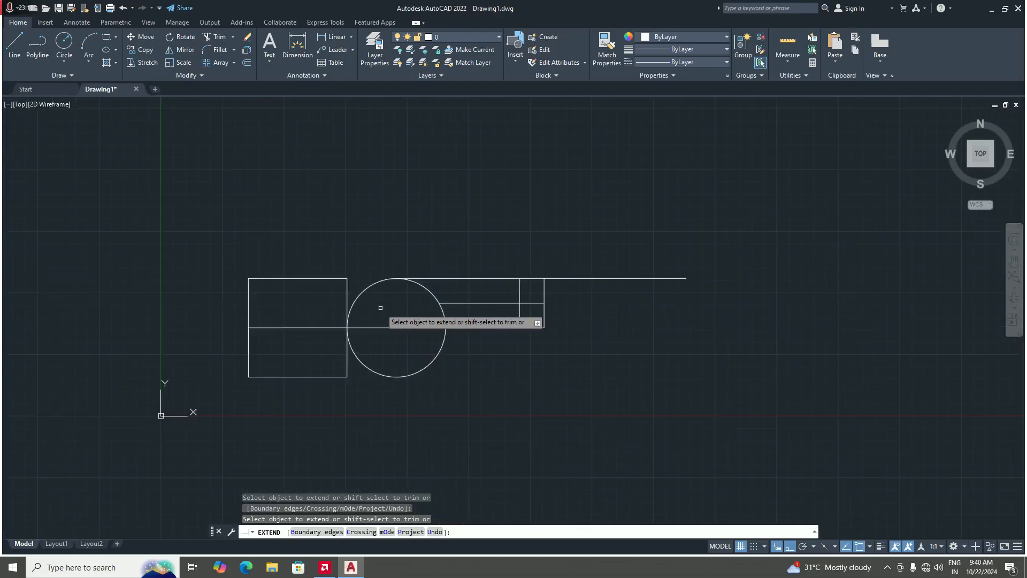
pyautogui.click(449, 304)
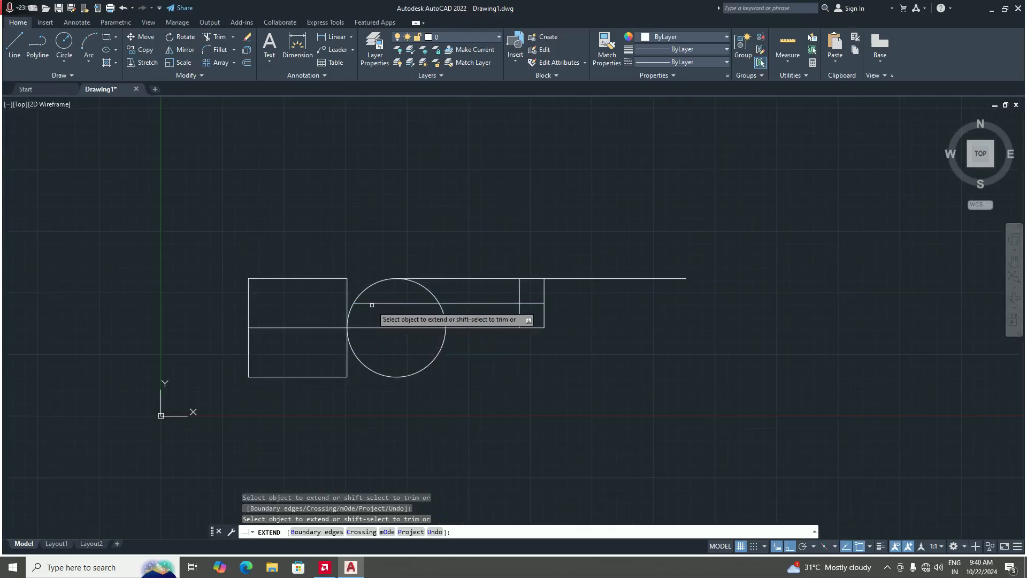
pyautogui.click(354, 303)
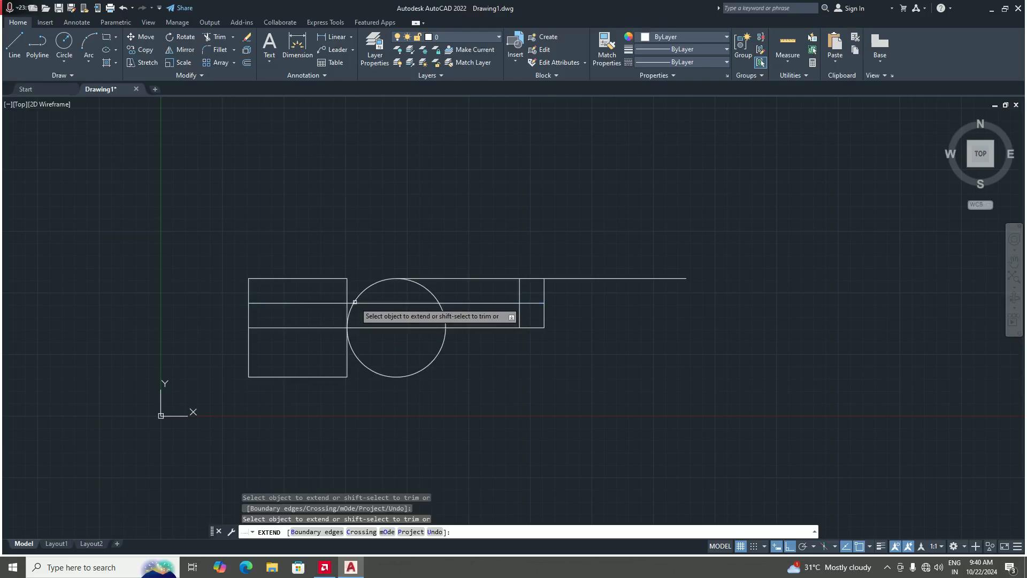
pyautogui.scroll(-2, 394, 320)
pyautogui.scroll(-2, 394, 321)
pyautogui.scroll(2, 396, 337)
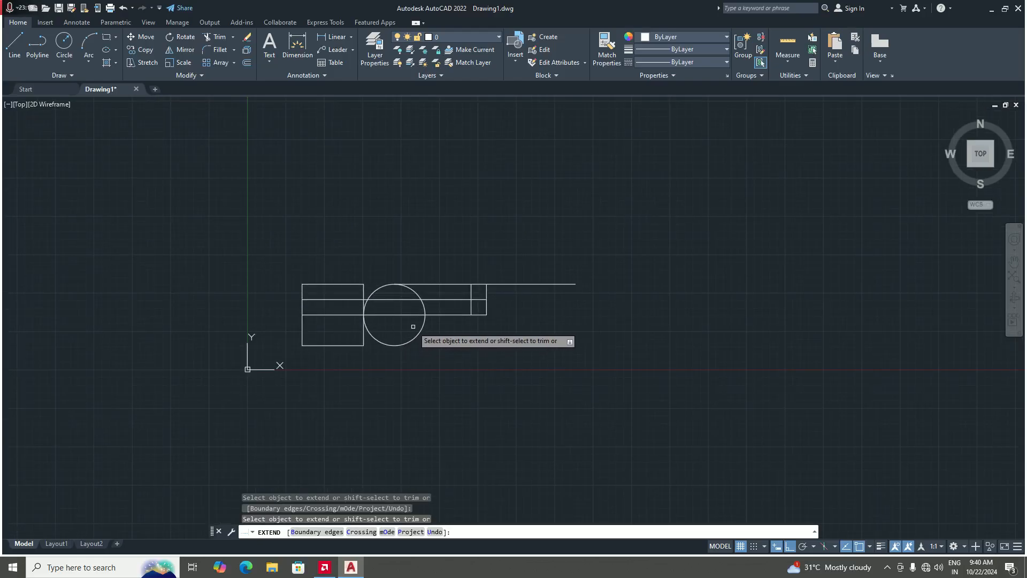
pyautogui.scroll(2, 485, 331)
pyautogui.press('Return')
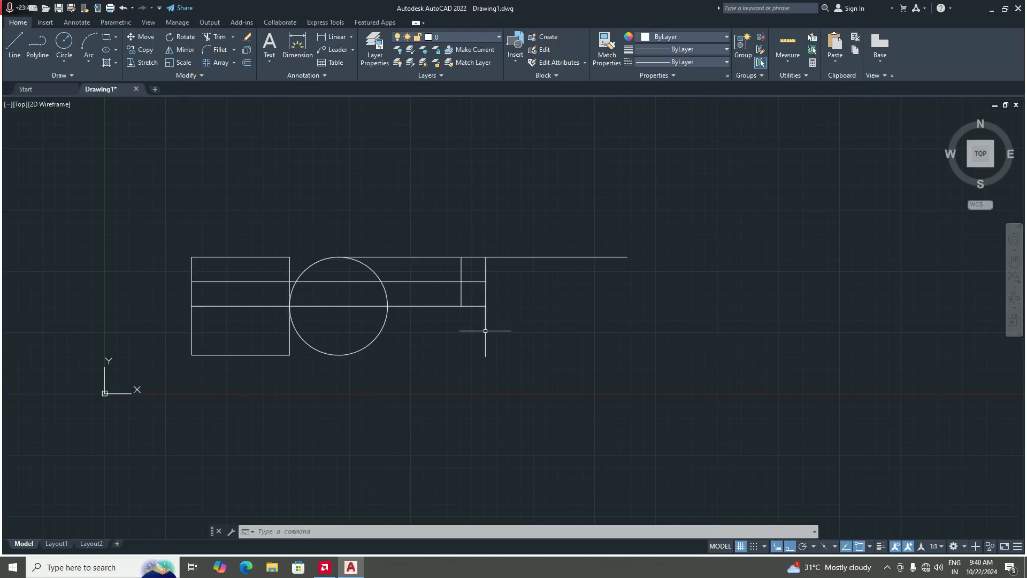
# With Ortho off, draw a diagonal line about 9 units long below the small square, rising leftward toward the circle
pyautogui.scroll(2, 481, 300)
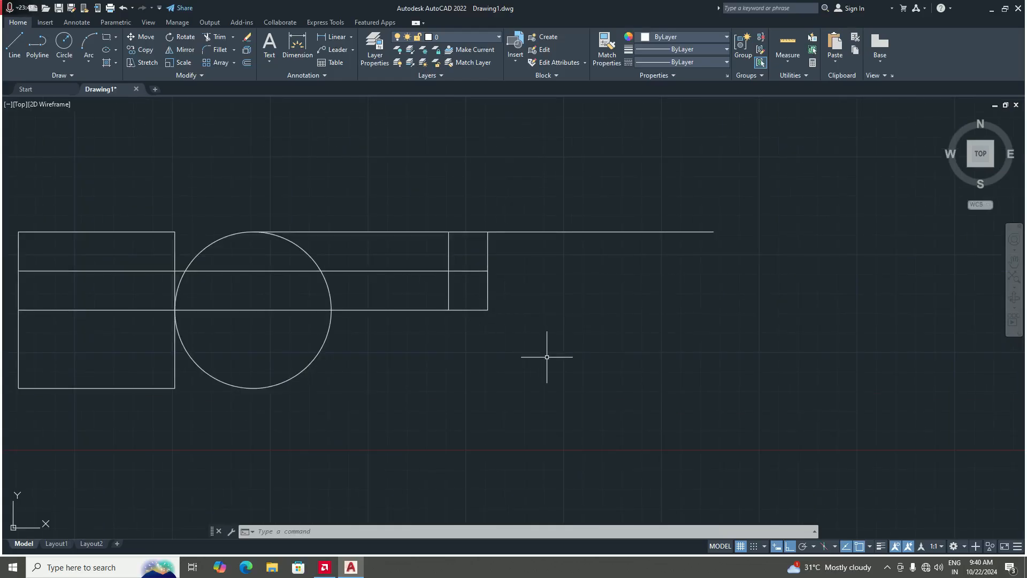
pyautogui.click(18, 53)
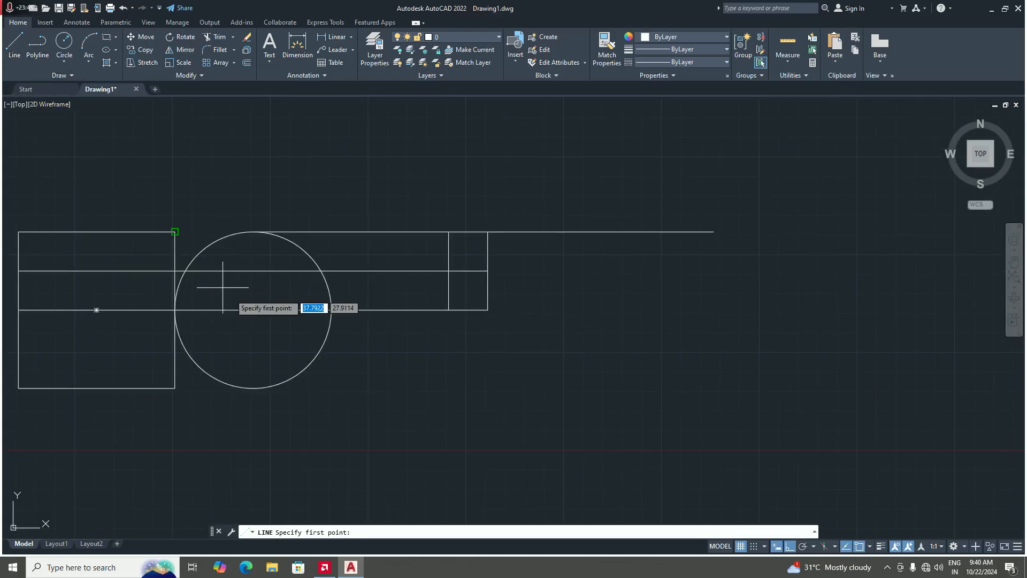
pyautogui.scroll(-3, 374, 312)
pyautogui.scroll(3, 390, 339)
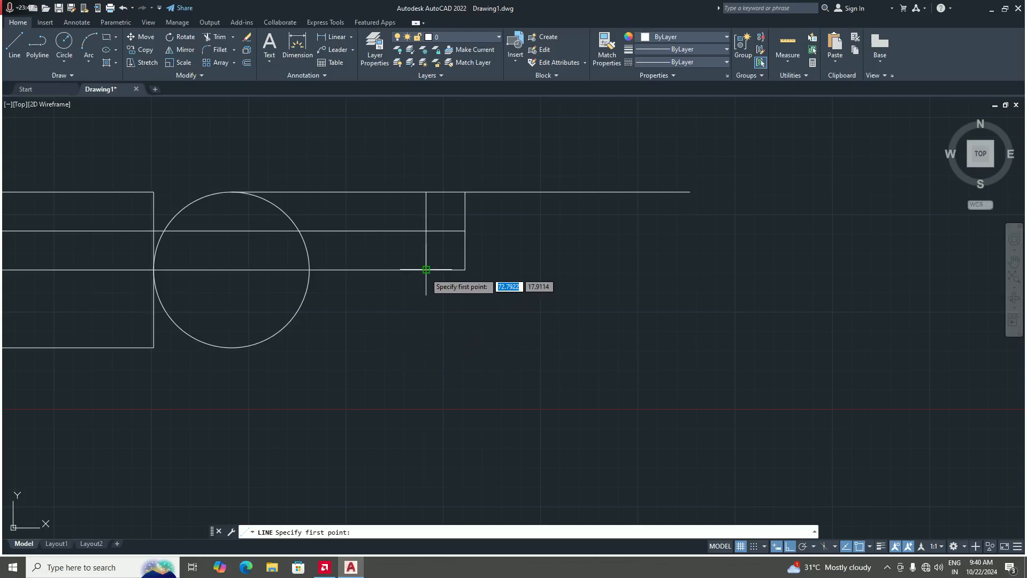
pyautogui.click(426, 359)
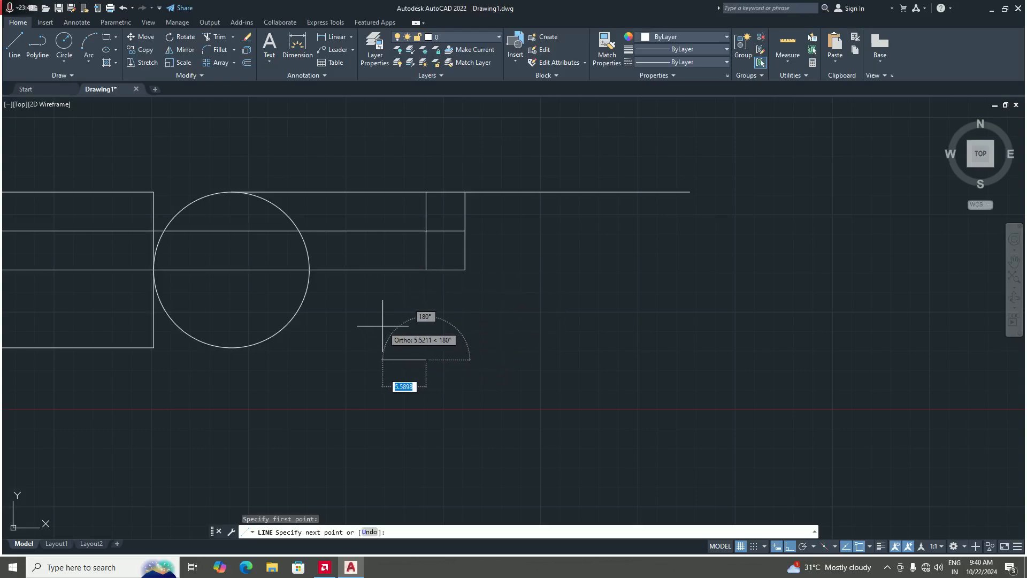
pyautogui.press('F8')
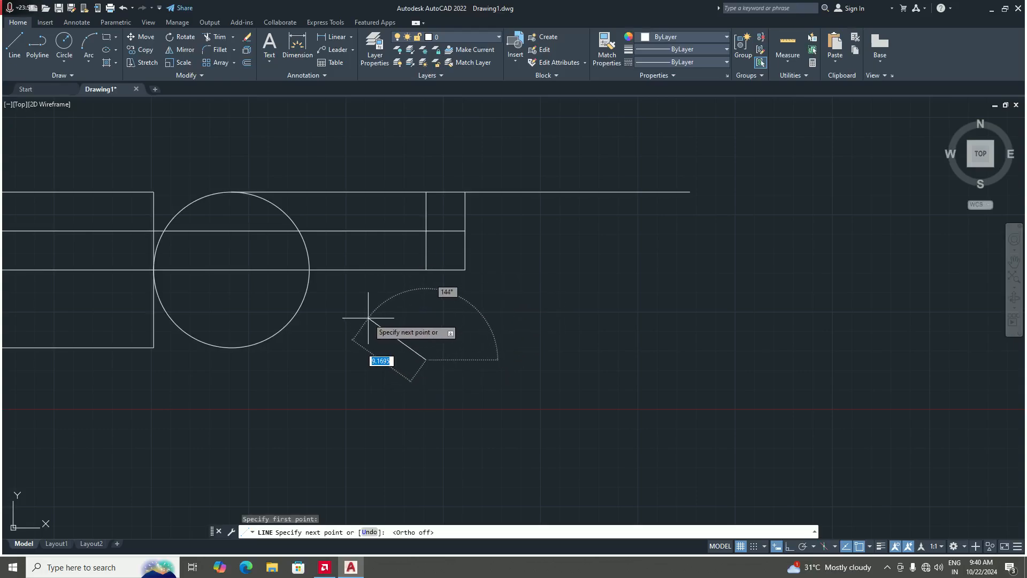
pyautogui.click(366, 323)
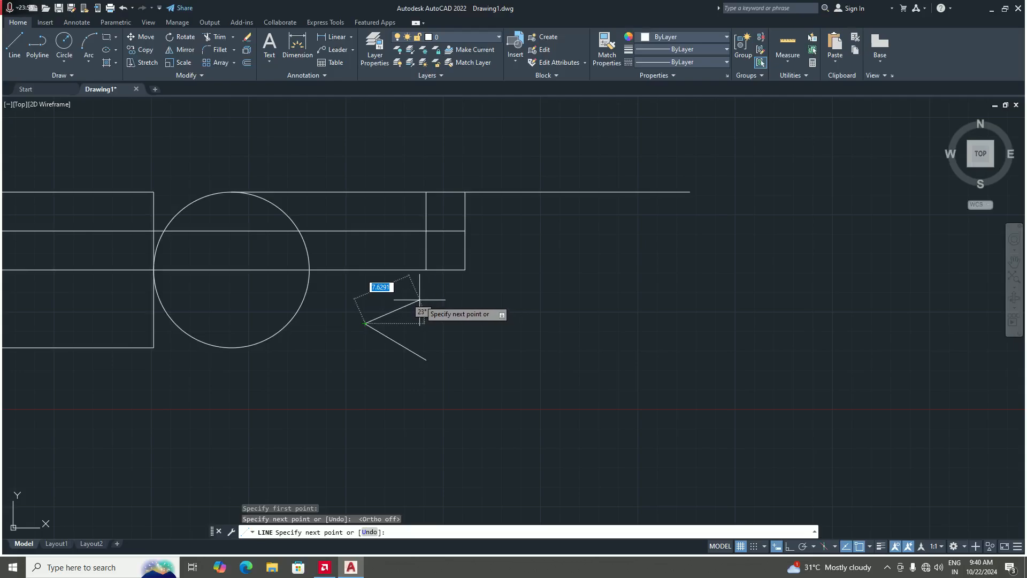
pyautogui.press('Return')
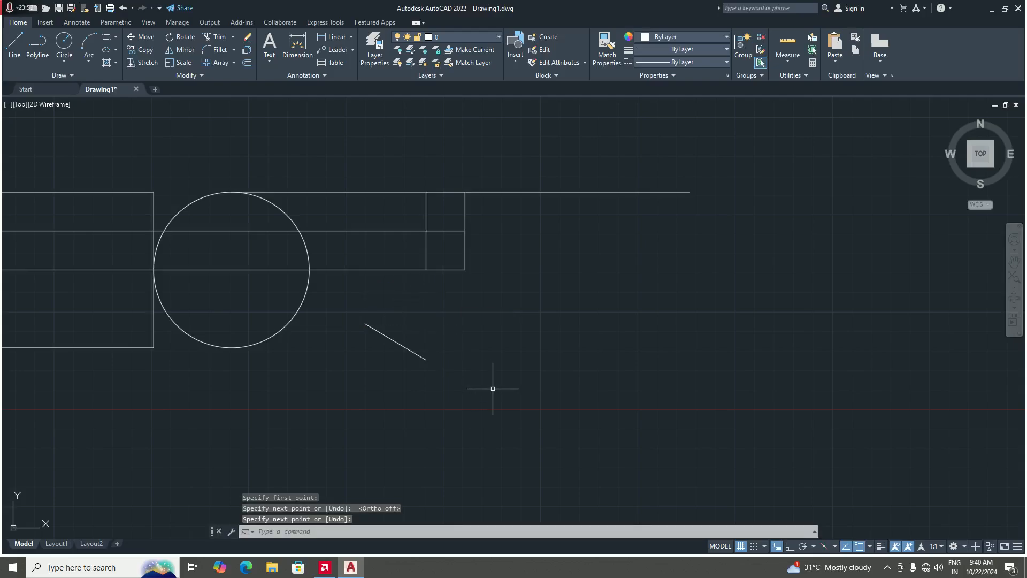
# Extend the diagonal line up-left through the circle to the large square's right edge, and finish Extend
pyautogui.scroll(-4, 492, 388)
pyautogui.scroll(2, 435, 387)
pyautogui.write('Ex')
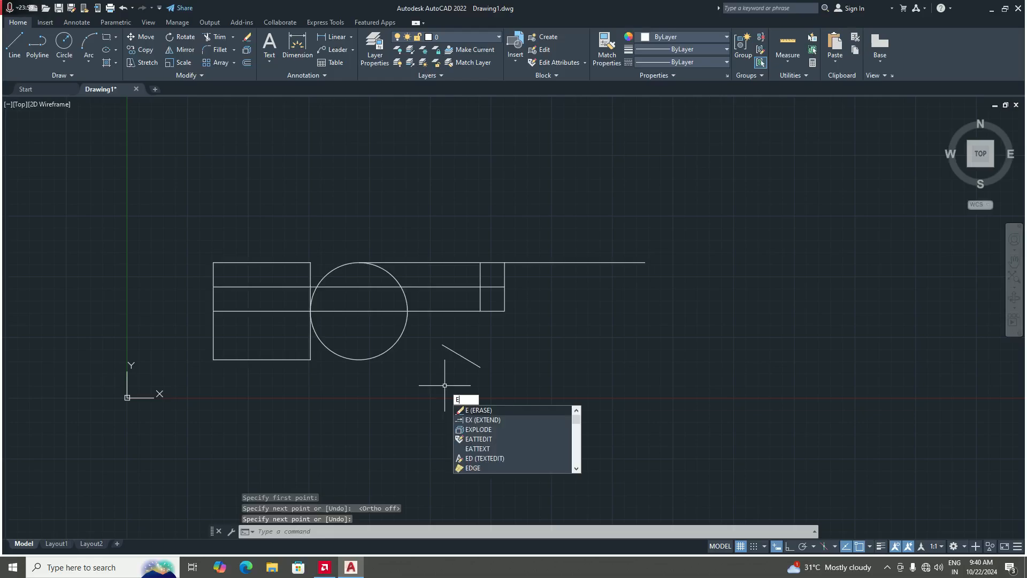
pyautogui.press('Return')
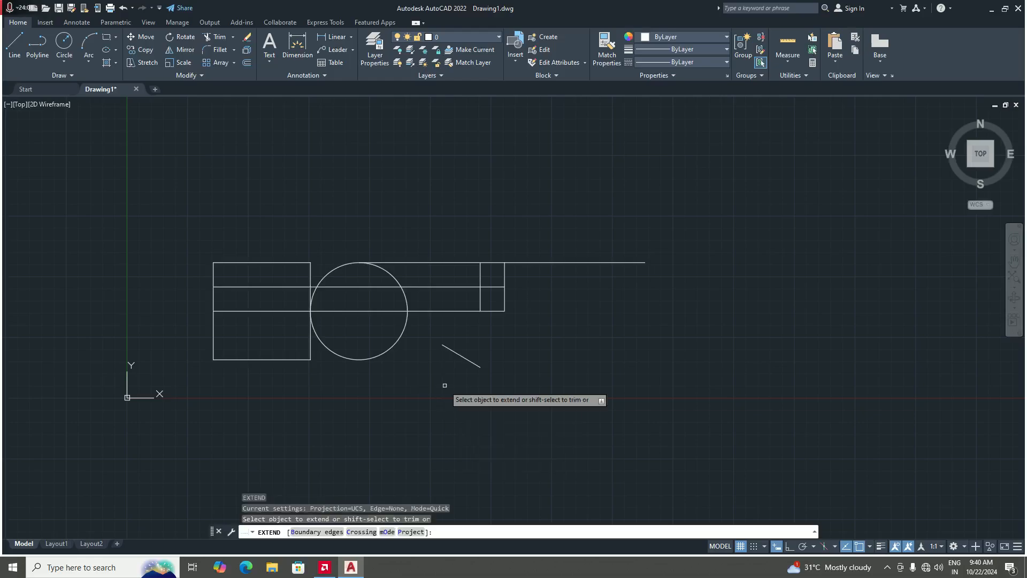
pyautogui.click(454, 351)
pyautogui.click(424, 333)
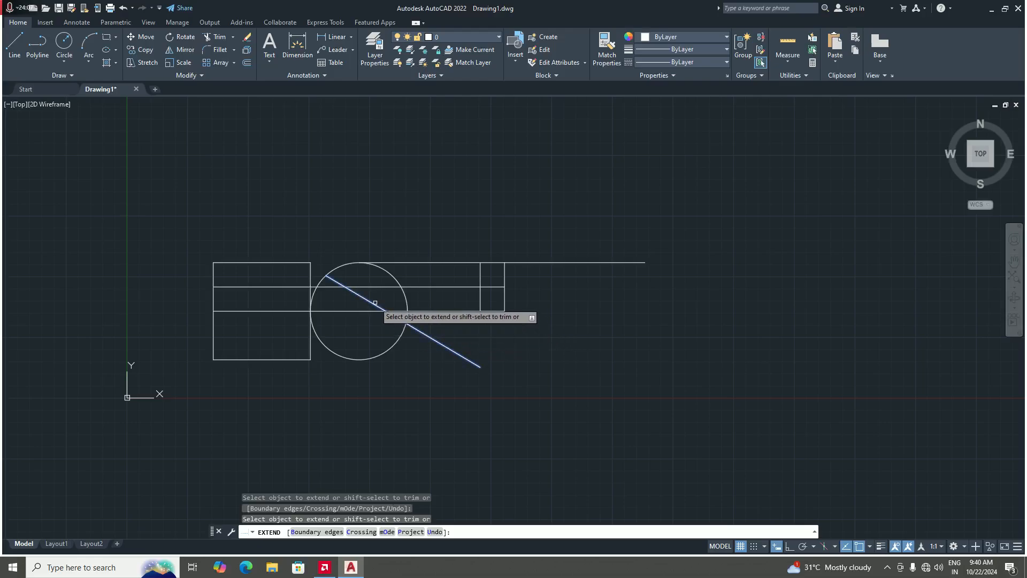
pyautogui.click(337, 282)
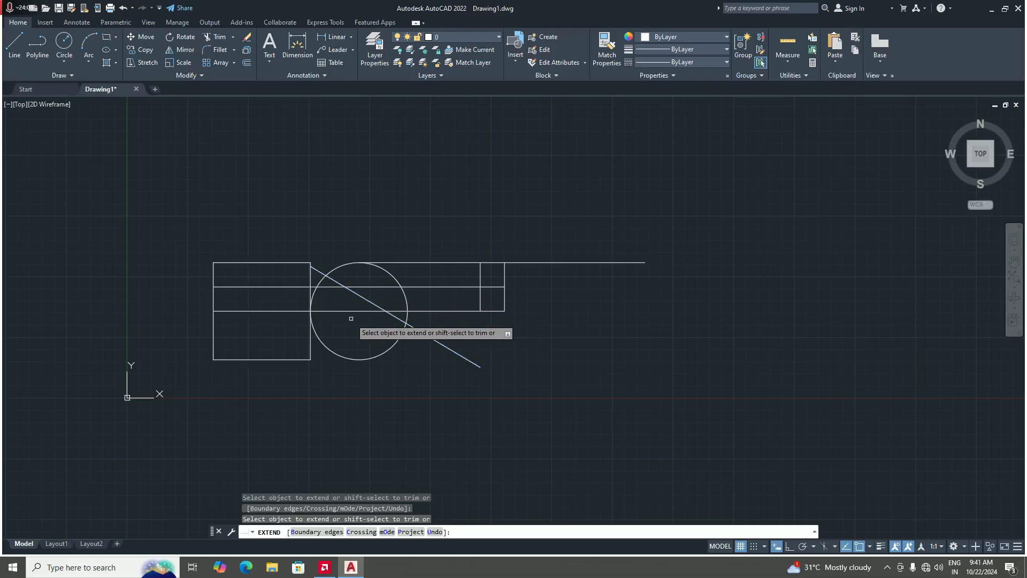
pyautogui.scroll(-2, 351, 318)
pyautogui.scroll(2, 396, 321)
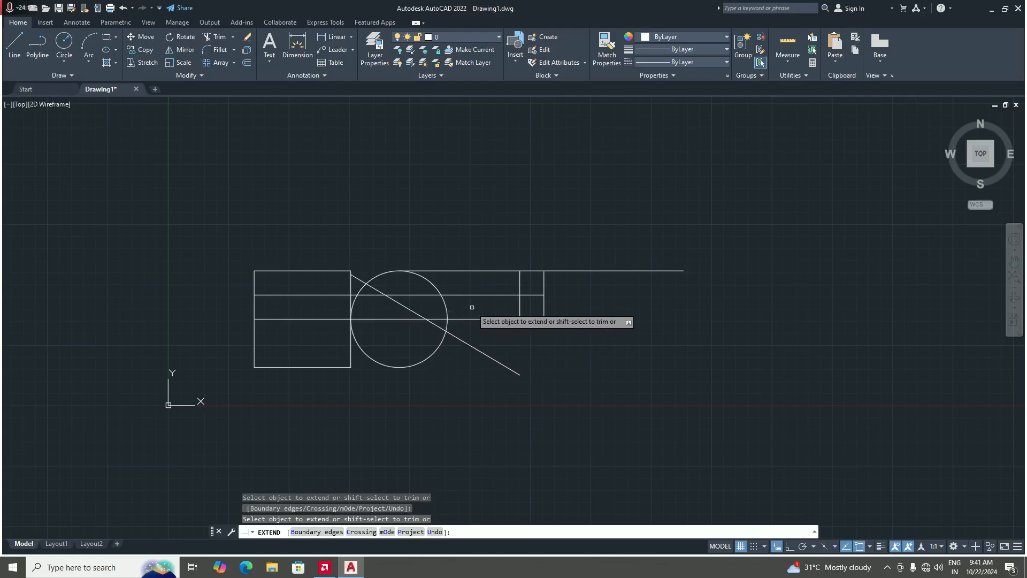
pyautogui.press('Return')
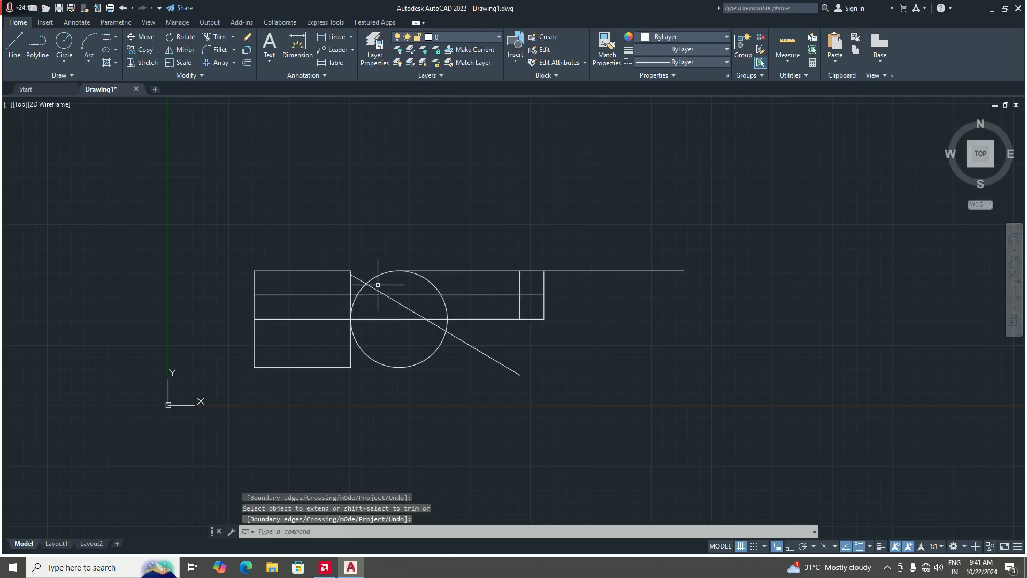
pyautogui.scroll(1, 378, 285)
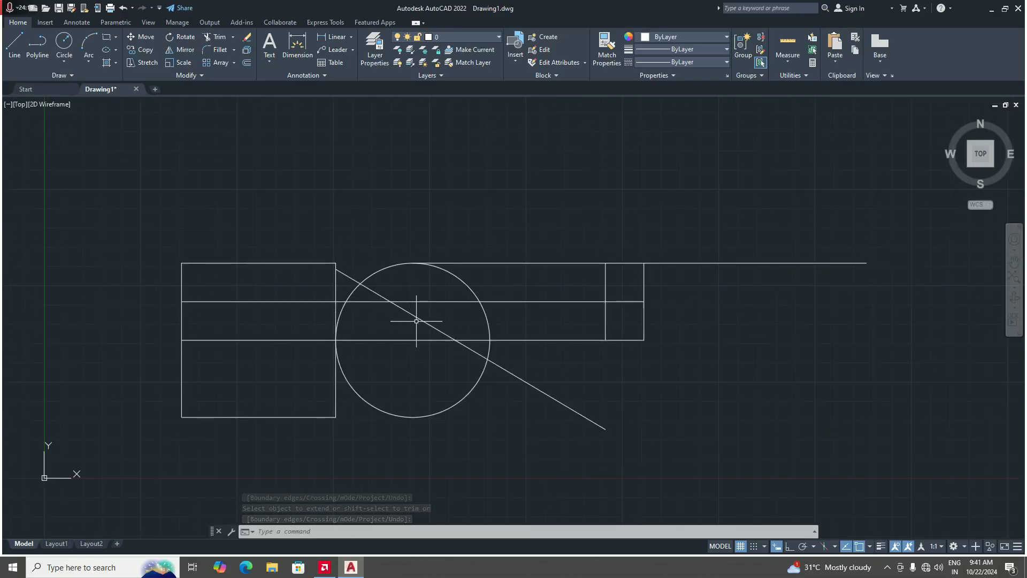
pyautogui.scroll(-2, 487, 358)
pyautogui.scroll(1, 490, 365)
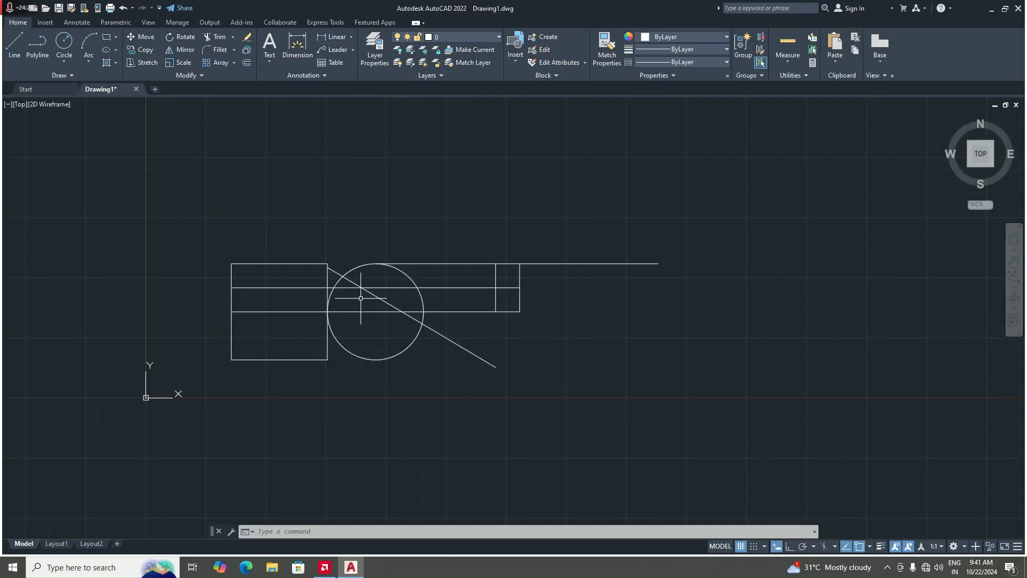
pyautogui.moveTo(446, 375); pyautogui.dragTo(500, 369, button='middle')
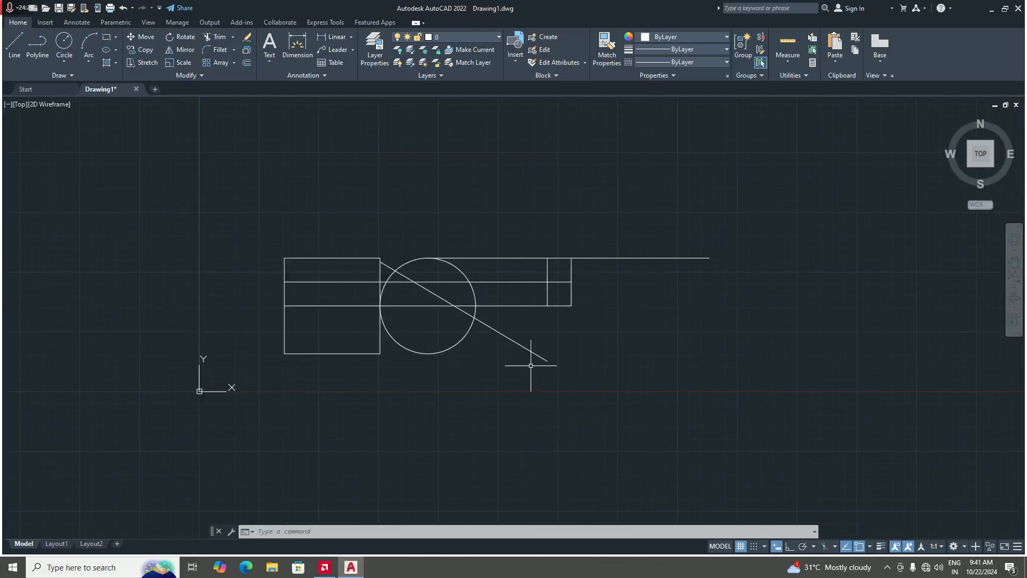
pyautogui.click(234, 37)
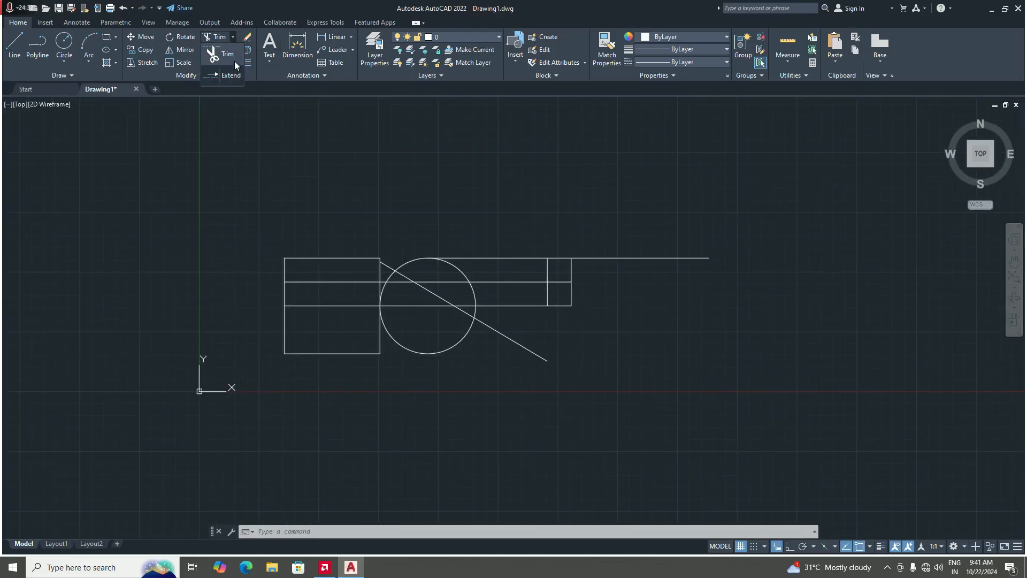
pyautogui.click(235, 37)
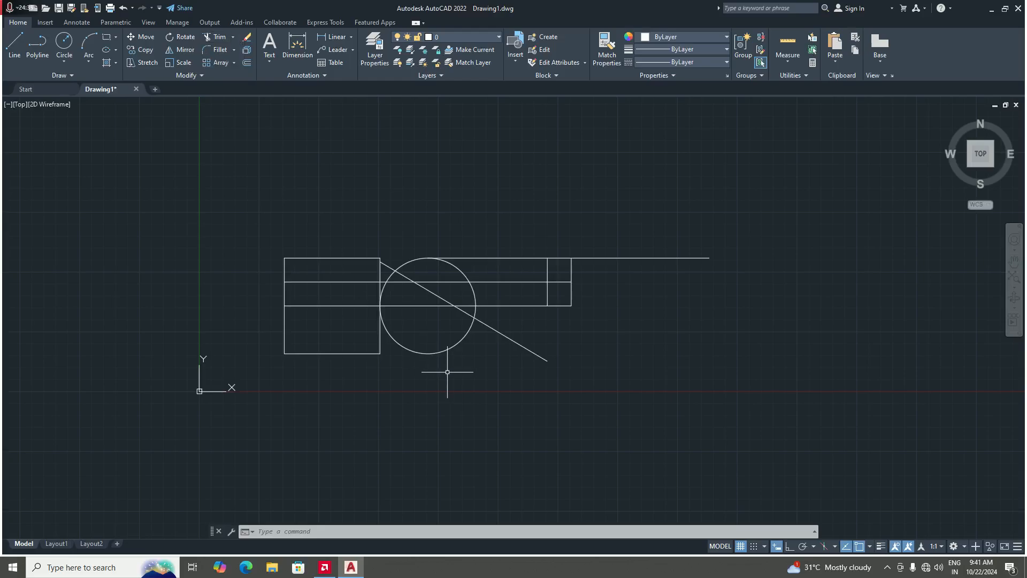
# Trim off the upper horizontal line's overhang beyond the small square's right edge
pyautogui.scroll(2, 428, 292)
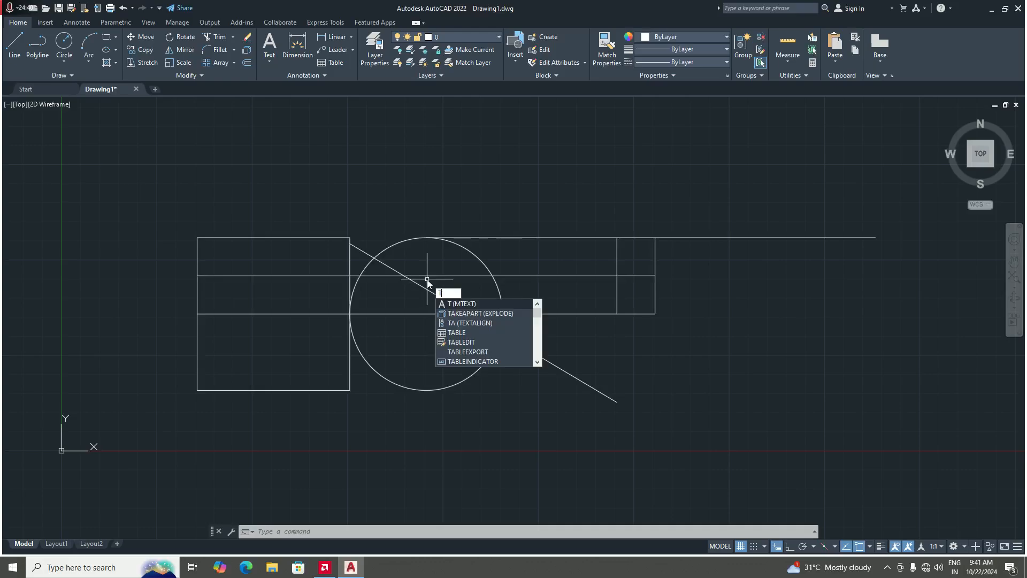
pyautogui.write('r')
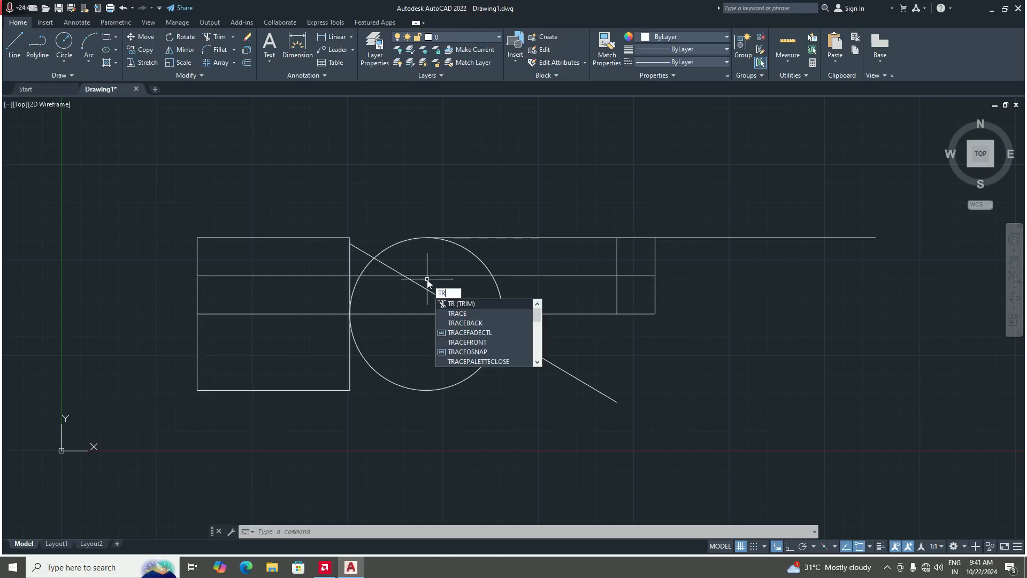
pyautogui.press('Return')
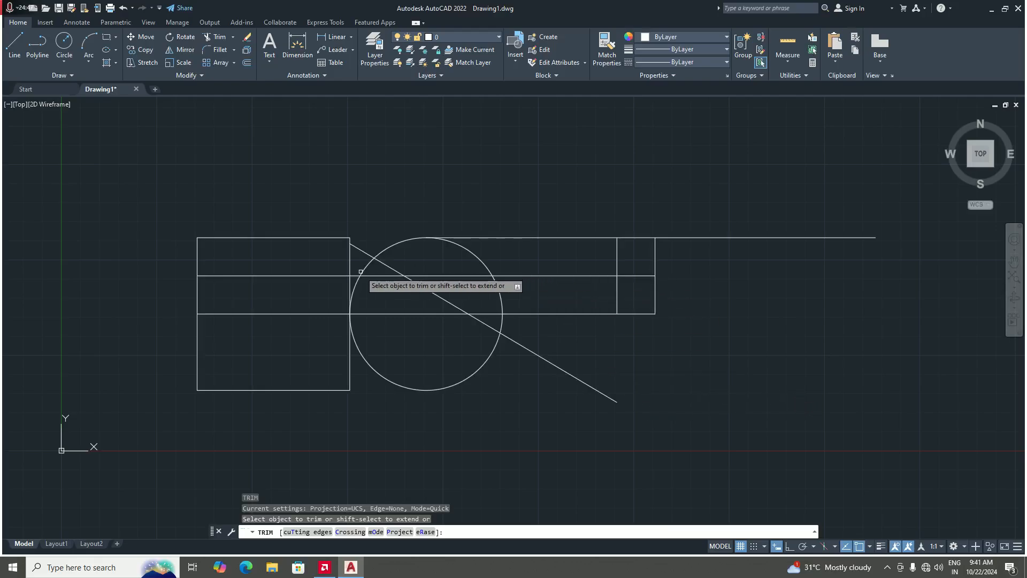
pyautogui.scroll(-1, 410, 340)
pyautogui.scroll(2, 424, 349)
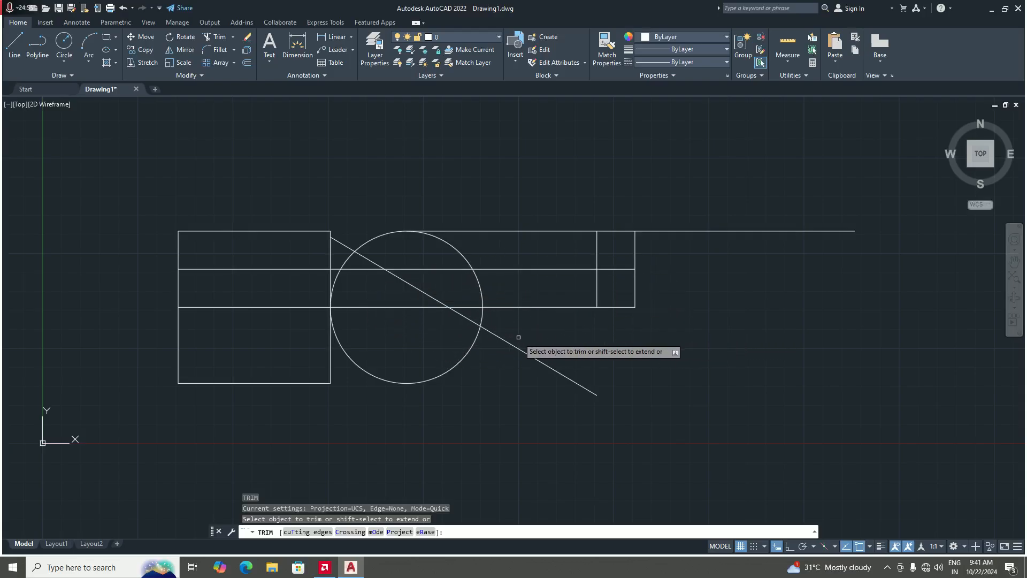
pyautogui.scroll(-4, 505, 320)
pyautogui.scroll(2, 505, 321)
pyautogui.scroll(4, 615, 289)
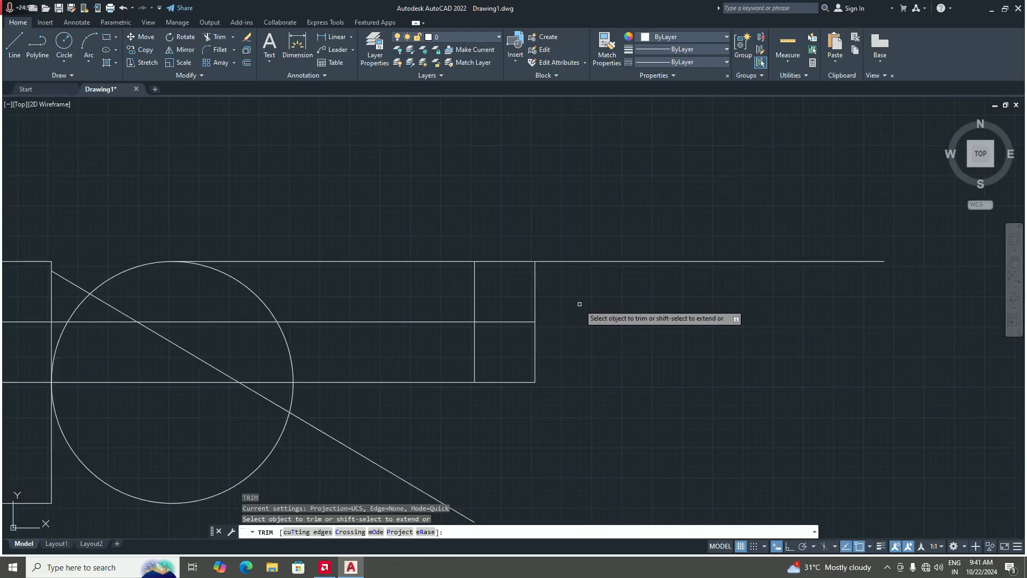
pyautogui.click(710, 260)
pyautogui.scroll(-4, 666, 326)
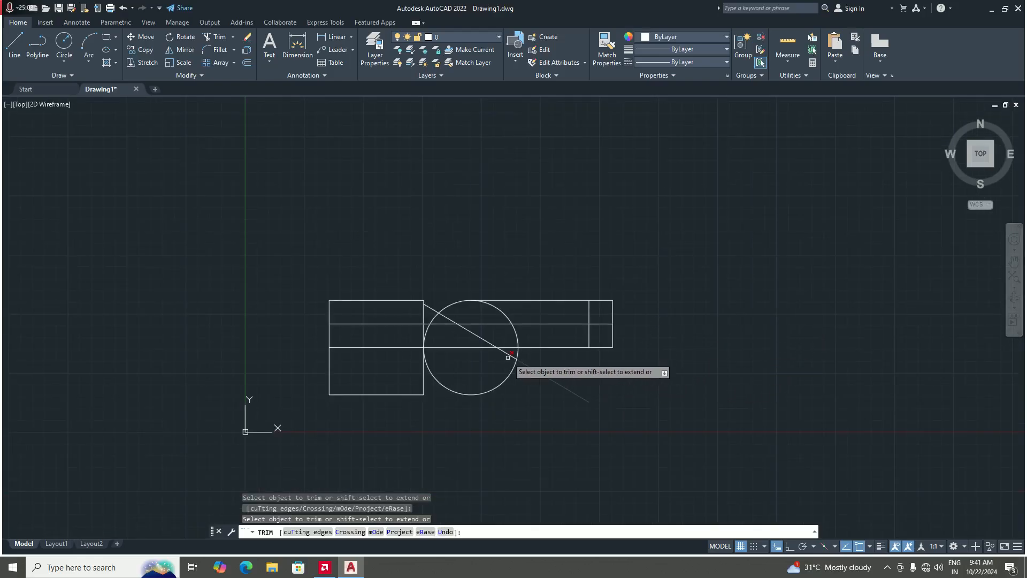
# Trim the middle horizontal line's short segment between the large square's right edge and the circle
pyautogui.scroll(2, 511, 358)
pyautogui.scroll(2, 548, 353)
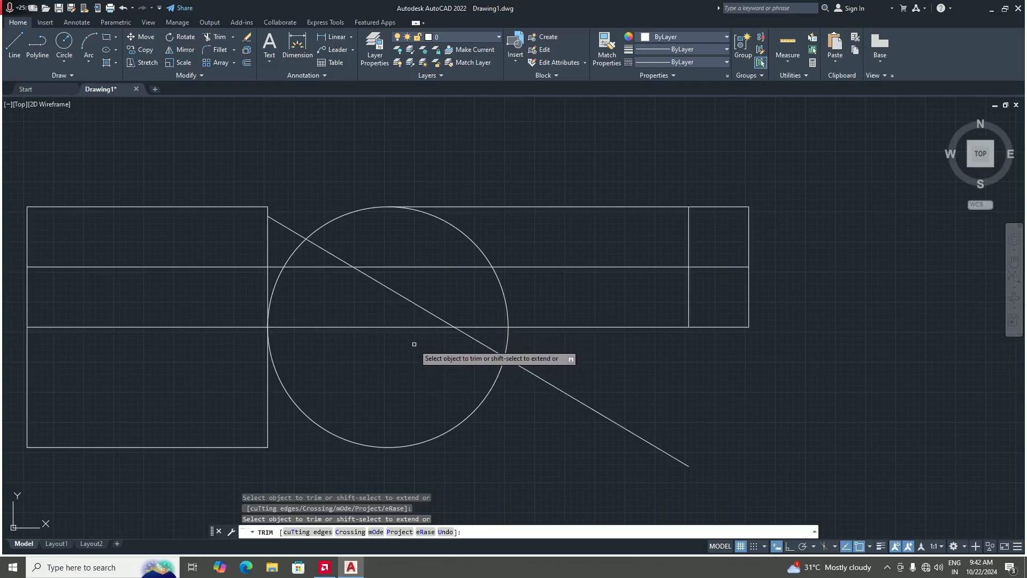
pyautogui.scroll(-3, 423, 372)
pyautogui.scroll(3, 341, 356)
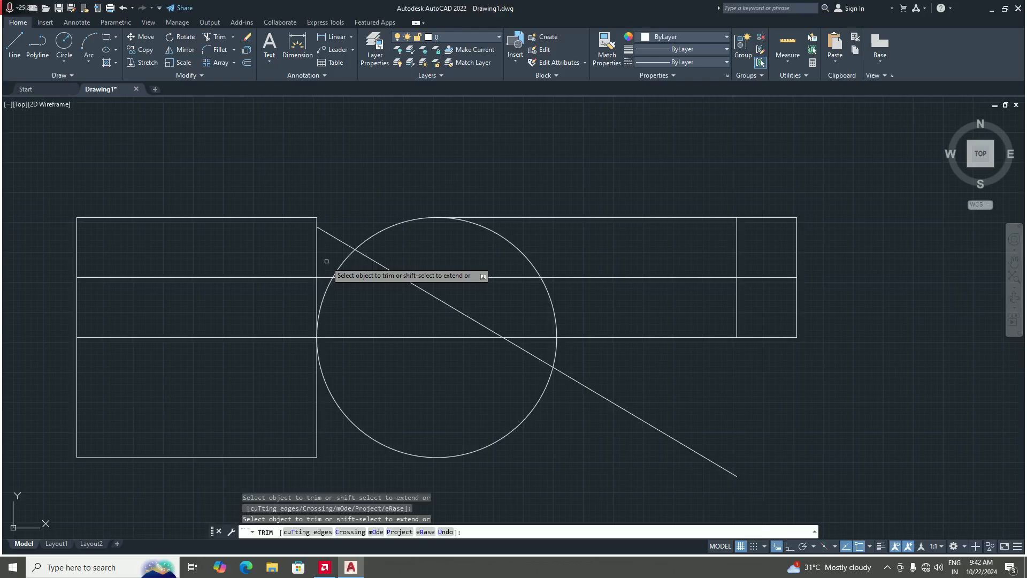
pyautogui.scroll(4, 327, 261)
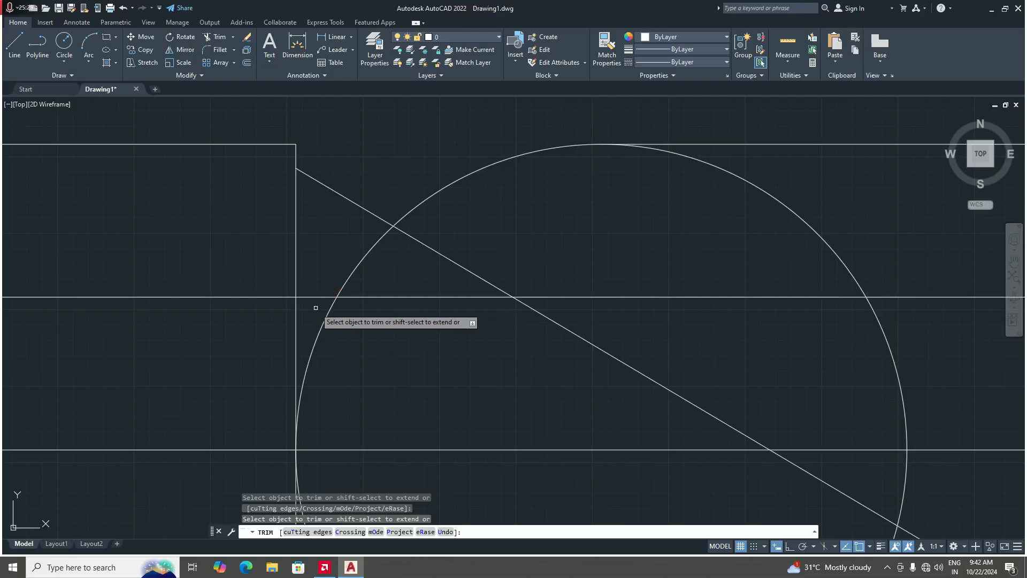
pyautogui.scroll(4, 316, 307)
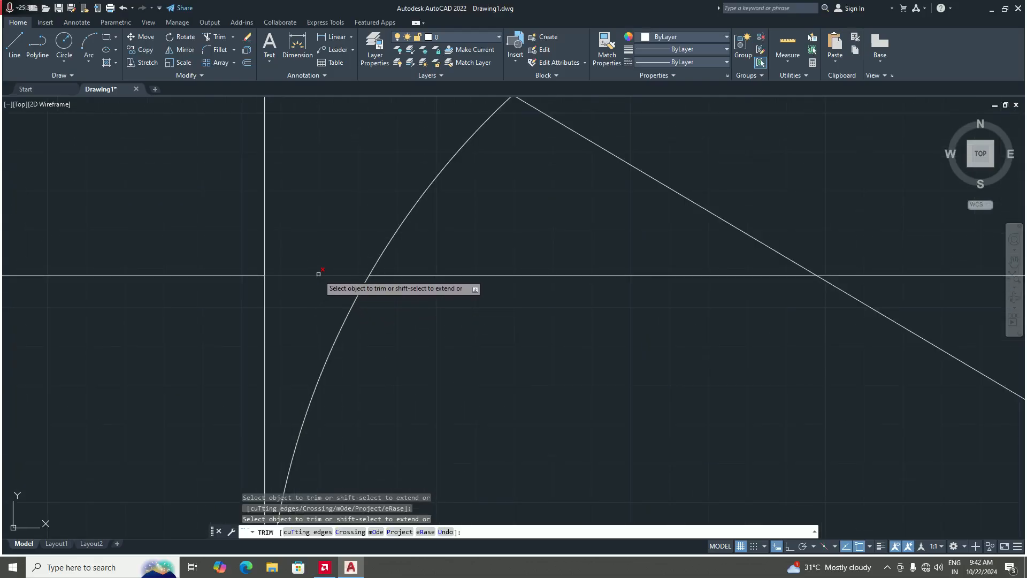
pyautogui.scroll(-2, 317, 275)
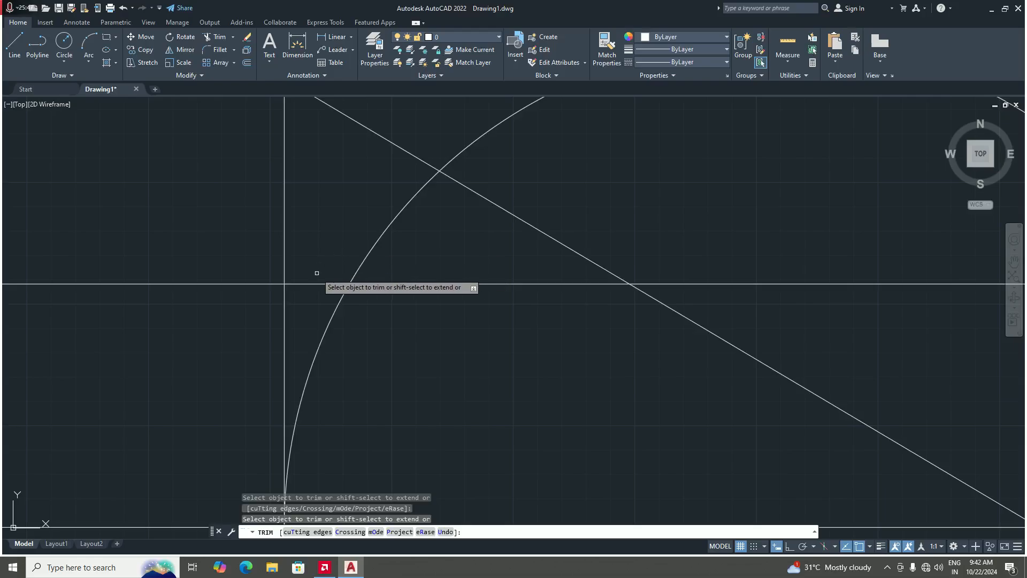
pyautogui.click(308, 284)
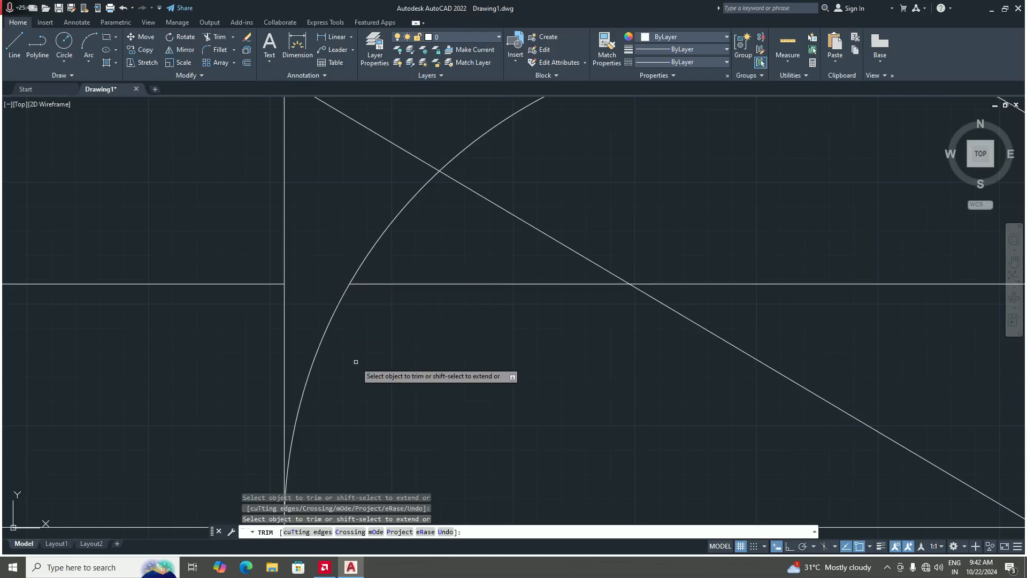
pyautogui.scroll(-5, 364, 363)
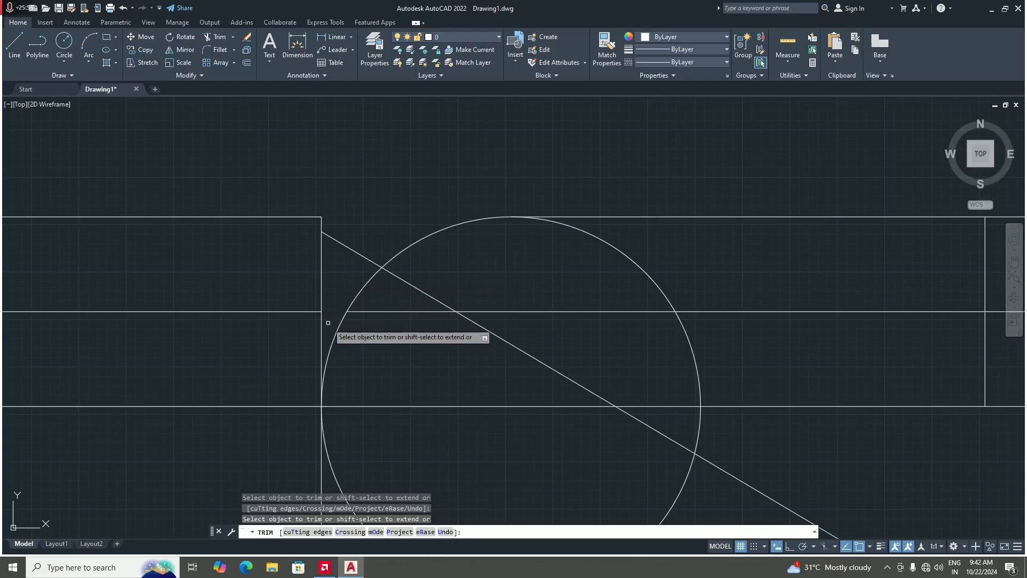
pyautogui.scroll(-6, 327, 323)
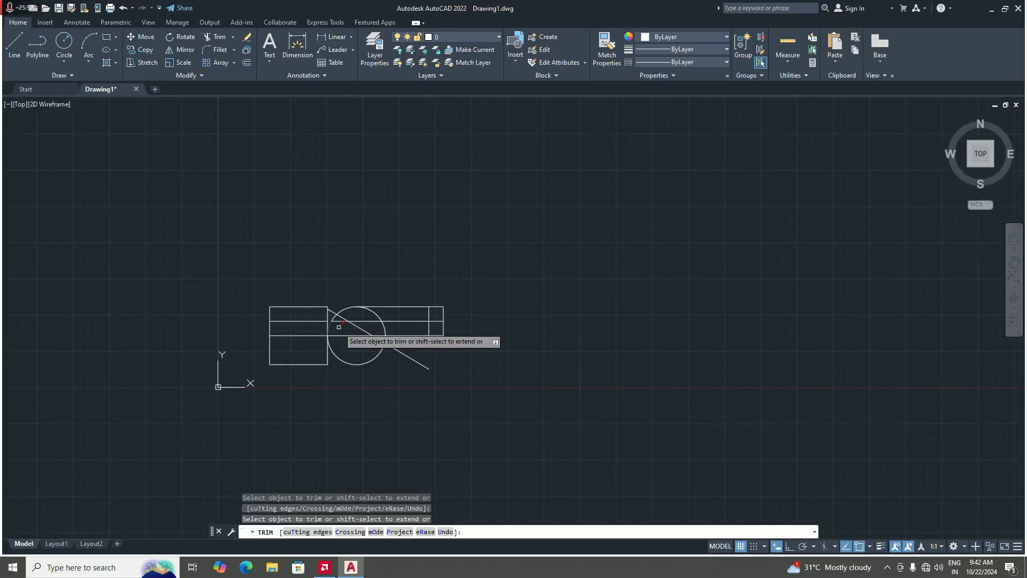
pyautogui.scroll(4, 377, 318)
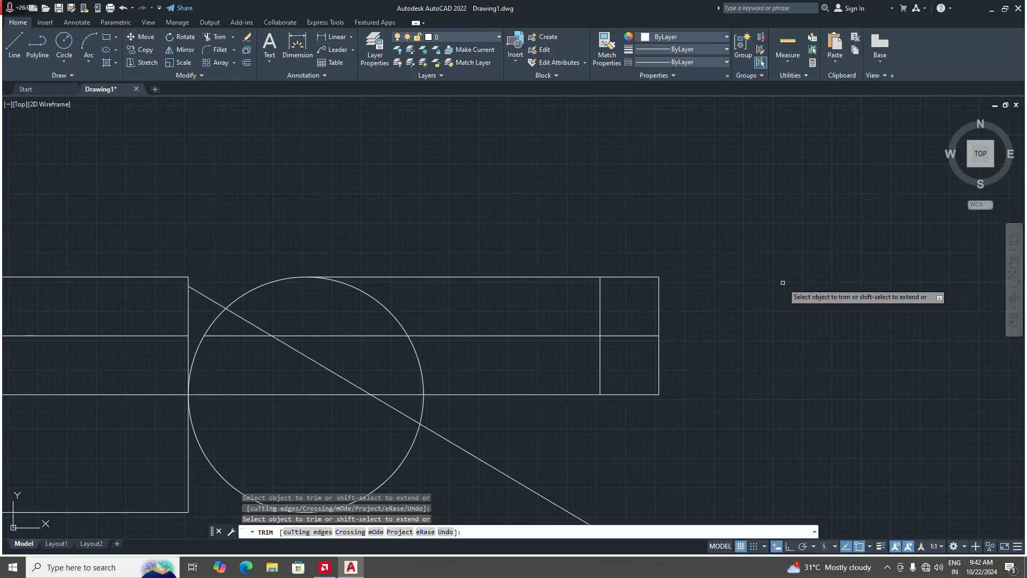
pyautogui.scroll(-2, 779, 309)
pyautogui.scroll(3, 417, 318)
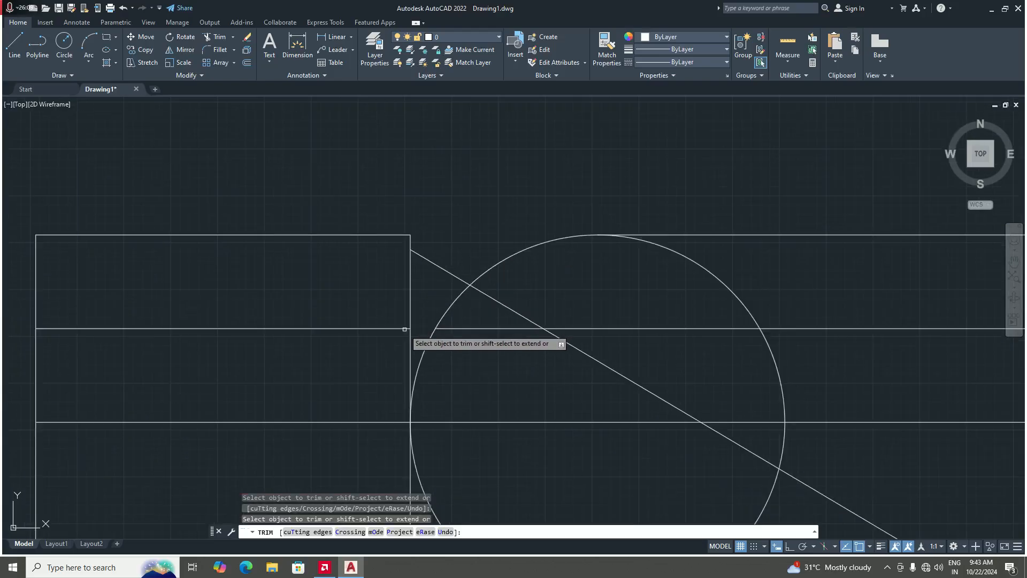
pyautogui.scroll(-1, 421, 330)
pyautogui.click(421, 330)
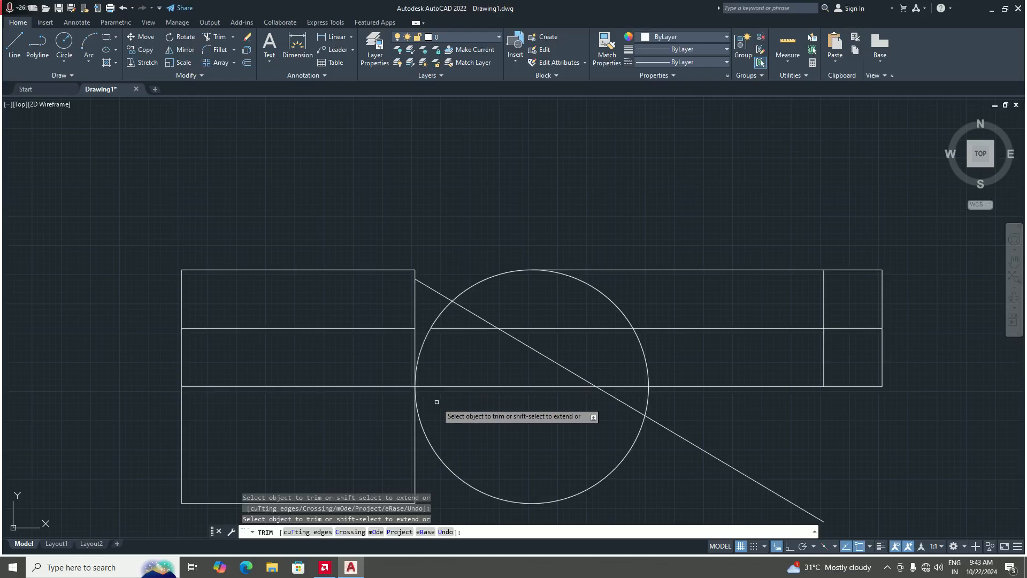
# Trim the diagonal line's segment between the large square's right edge and the circle
pyautogui.scroll(2, 442, 284)
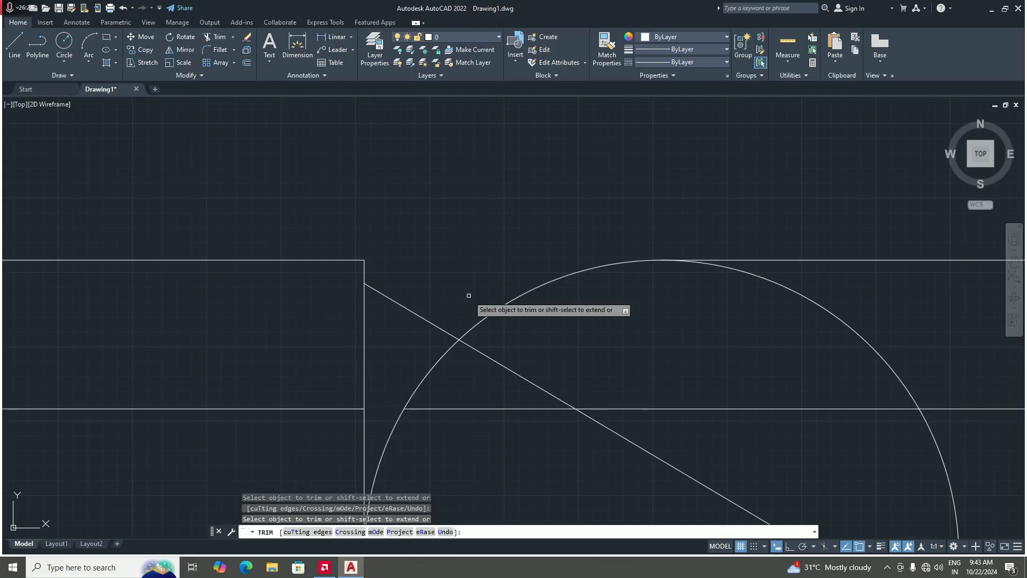
pyautogui.scroll(-3, 469, 295)
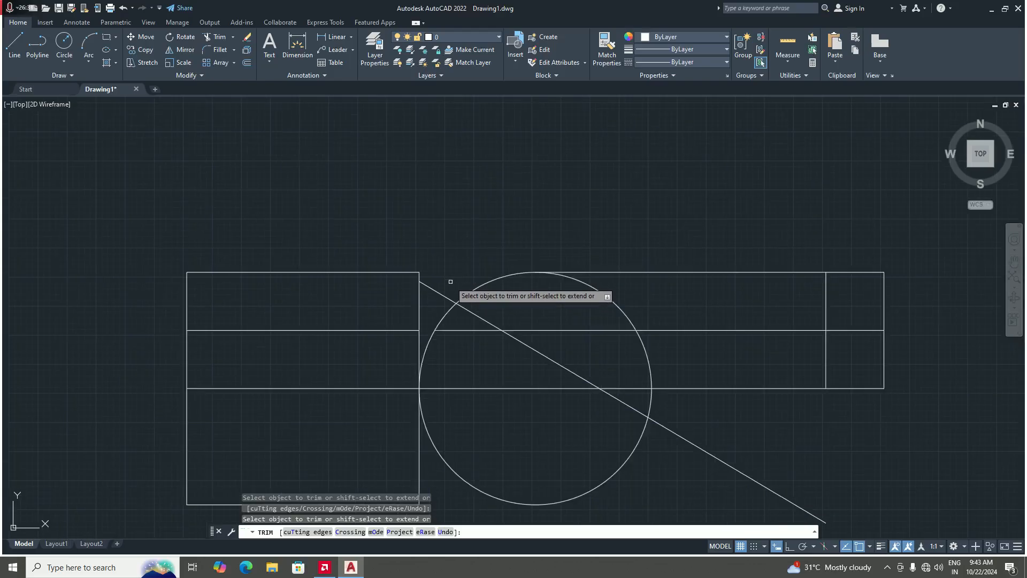
pyautogui.scroll(3, 449, 289)
pyautogui.click(436, 286)
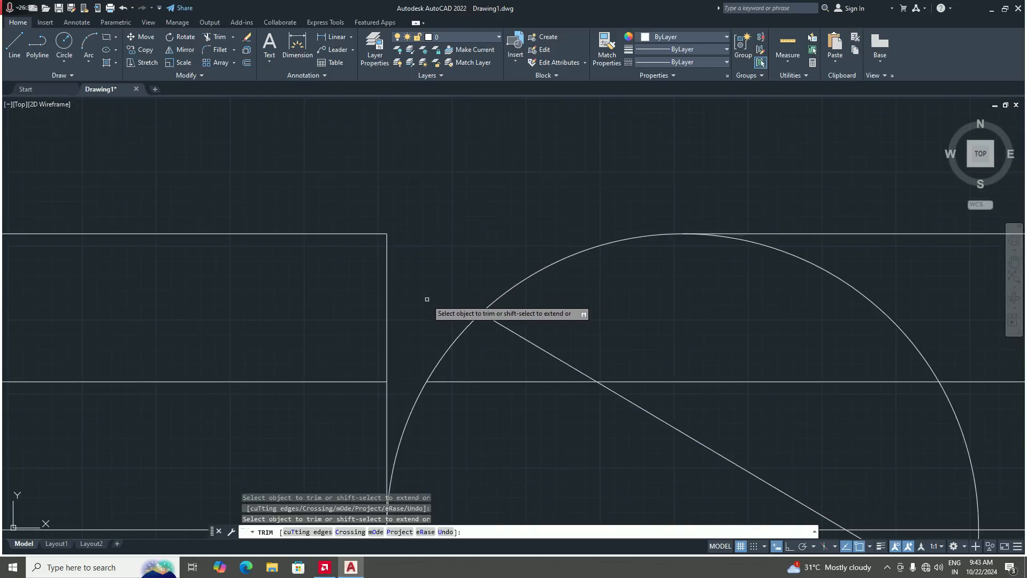
pyautogui.scroll(-4, 427, 299)
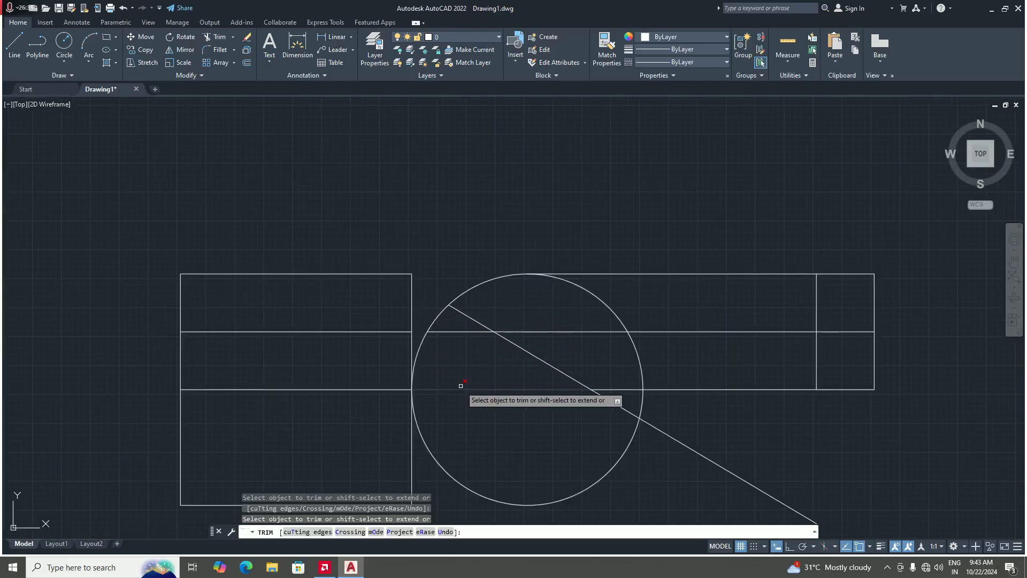
pyautogui.scroll(2, 465, 369)
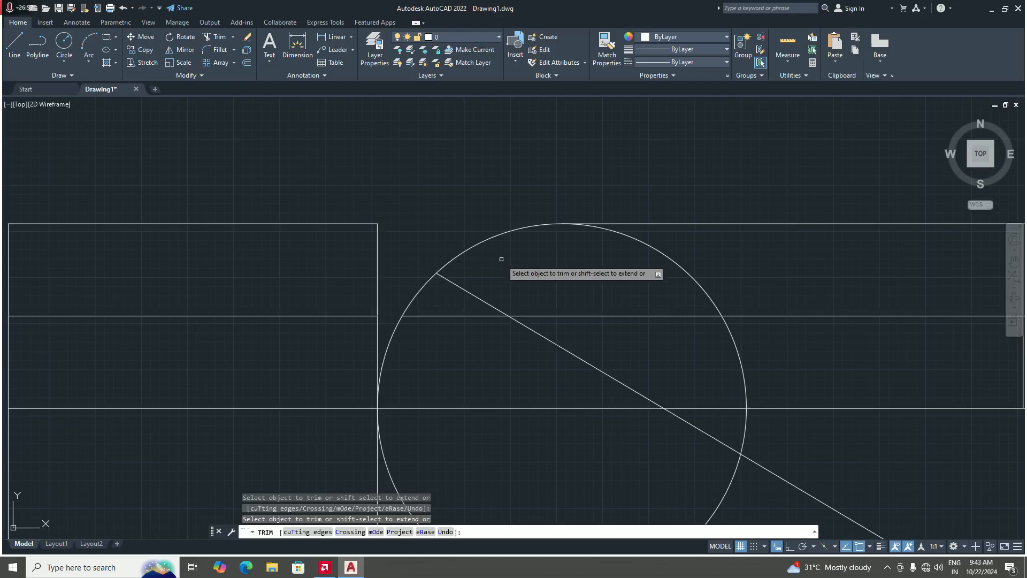
pyautogui.scroll(4, 505, 343)
pyautogui.scroll(-4, 506, 300)
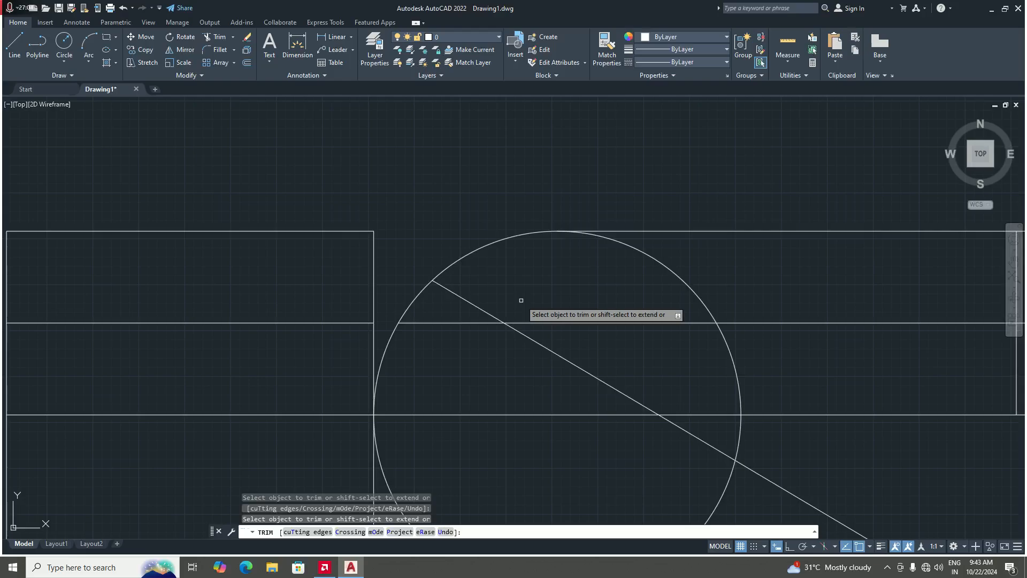
pyautogui.scroll(1, 523, 293)
pyautogui.scroll(-4, 518, 304)
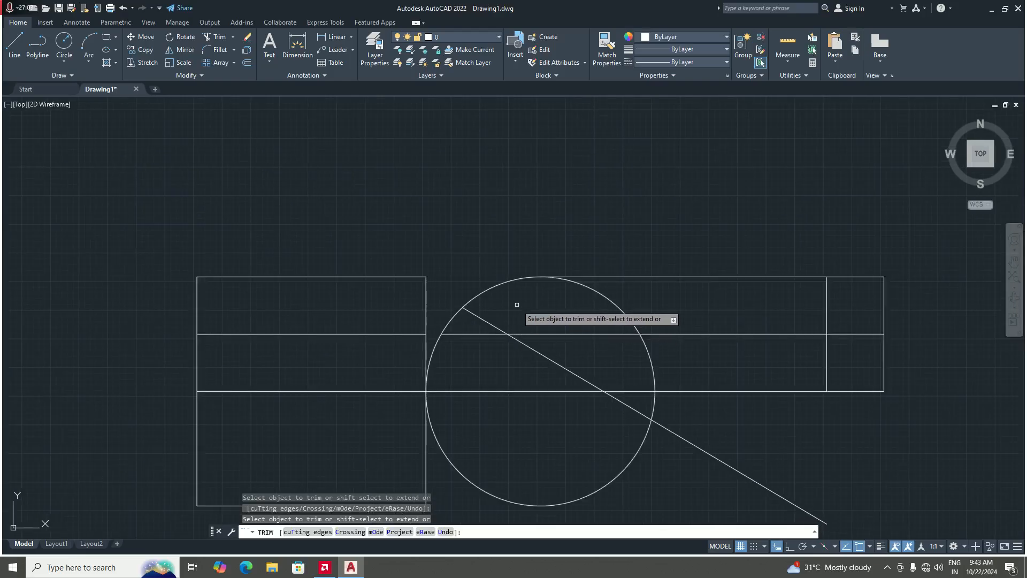
pyautogui.scroll(5, 523, 329)
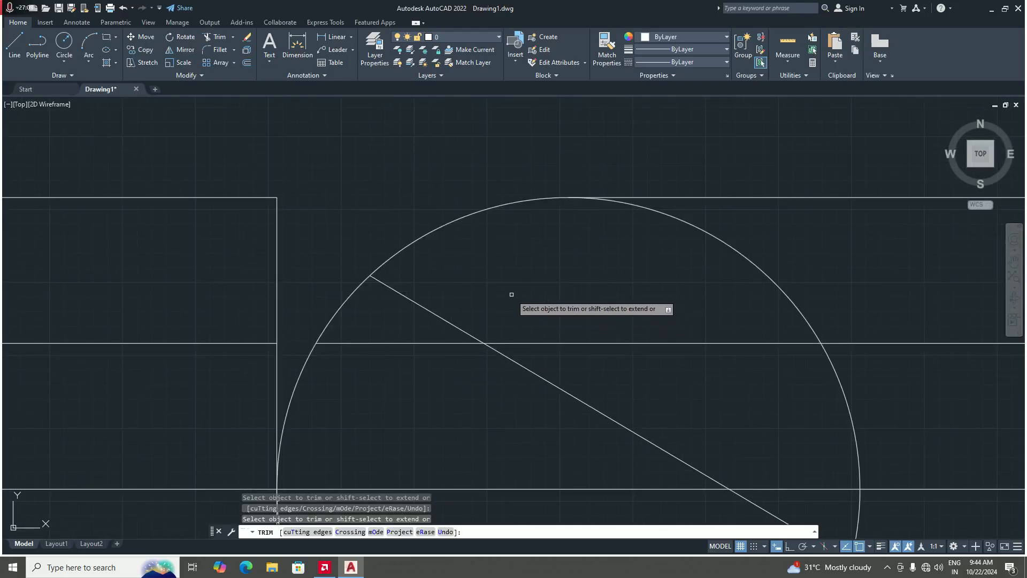
pyautogui.scroll(-4, 525, 293)
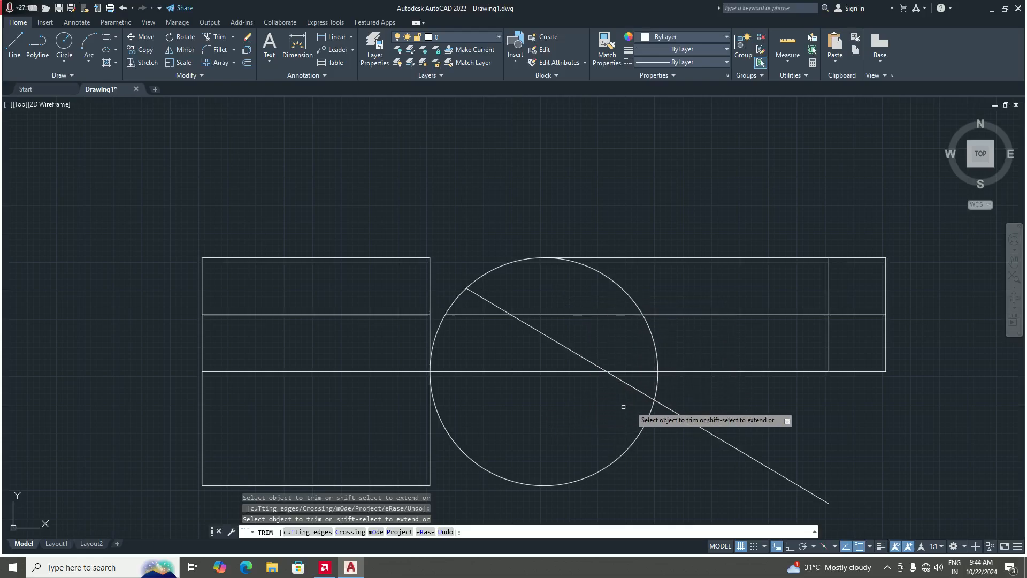
# Trim the three horizontal lines between the circle and the small square, and the diagonal line's tail outside the circle
pyautogui.click(669, 257)
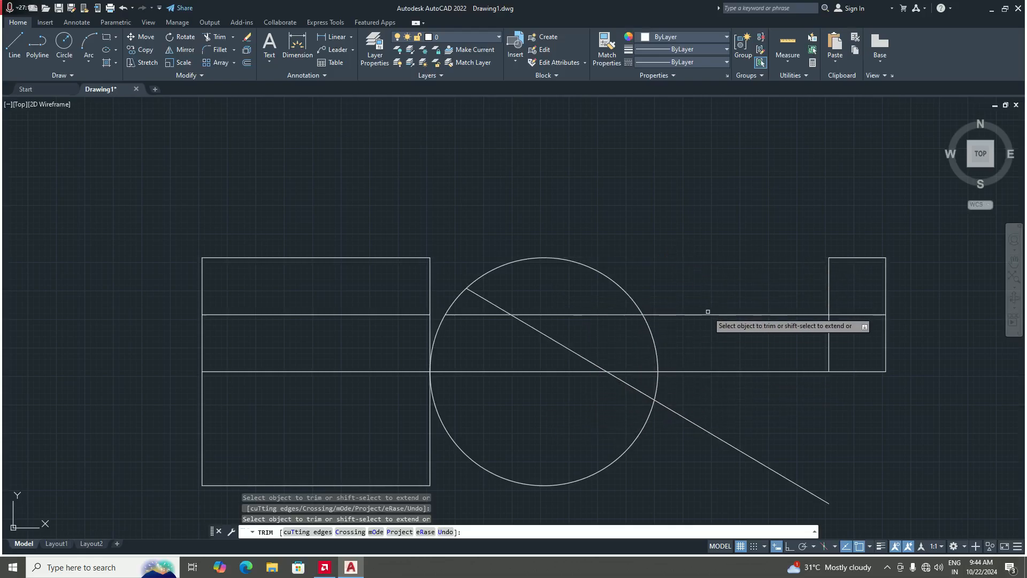
pyautogui.scroll(3, 661, 278)
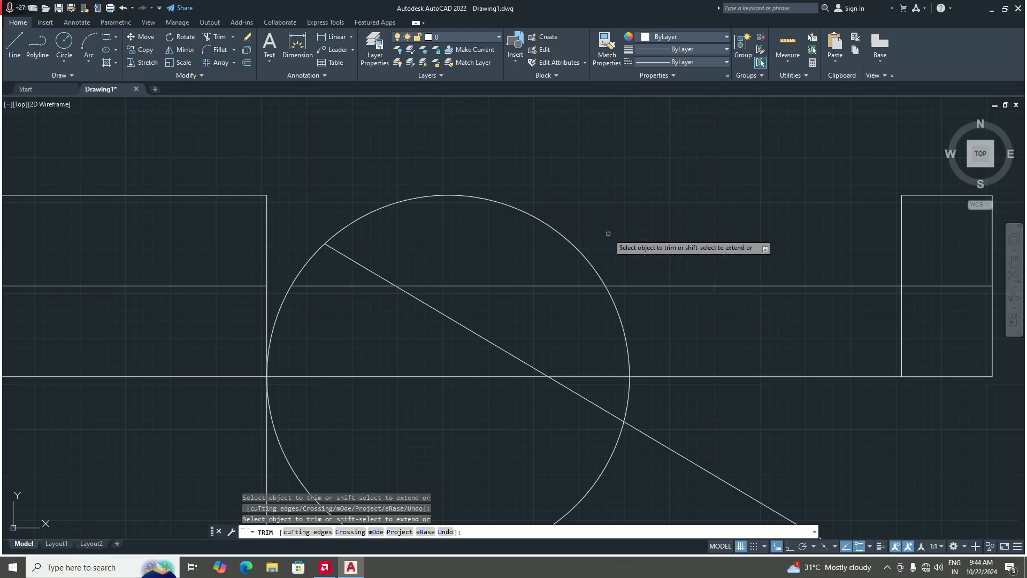
pyautogui.click(616, 285)
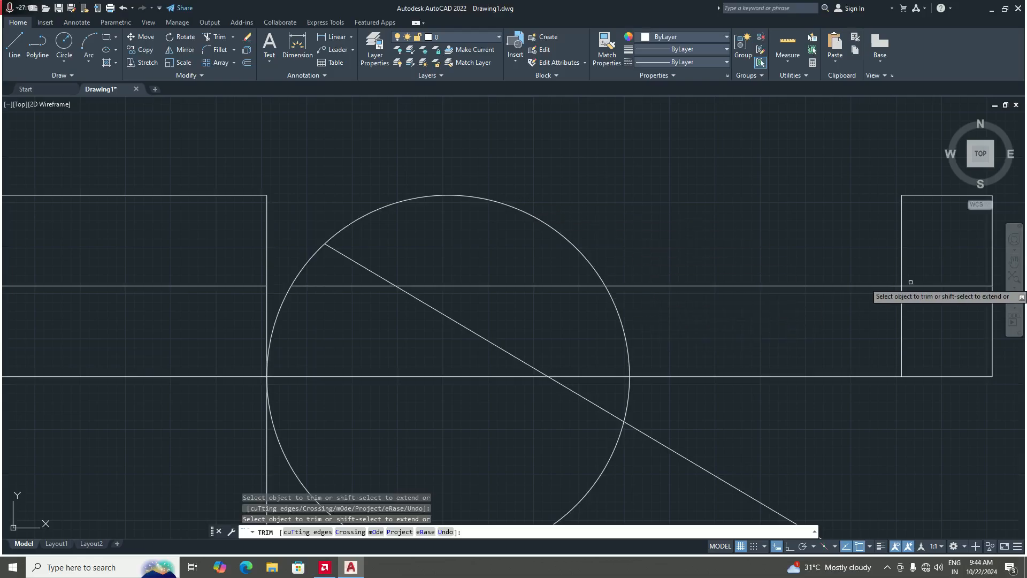
pyautogui.scroll(-2, 668, 285)
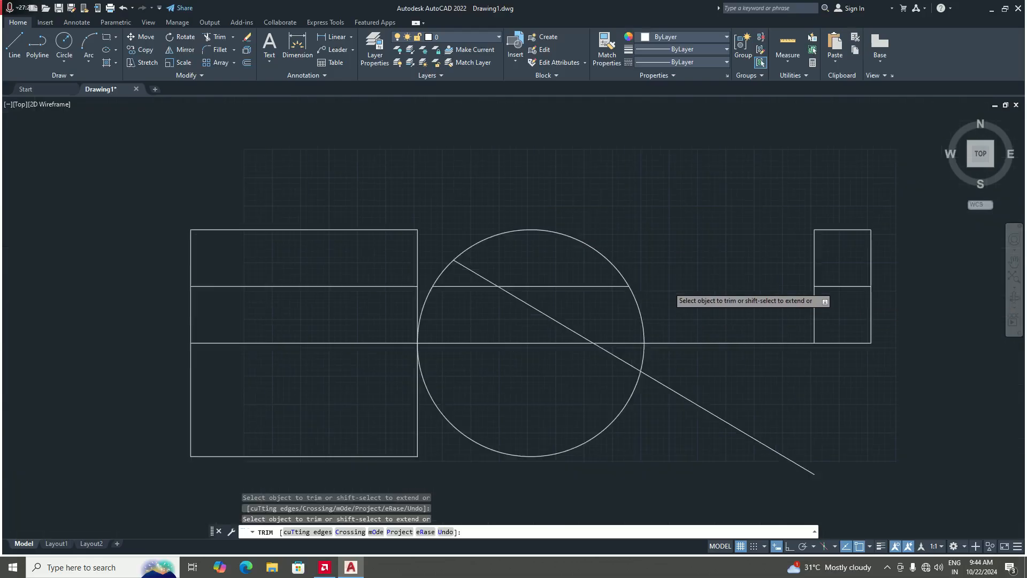
pyautogui.click(709, 305)
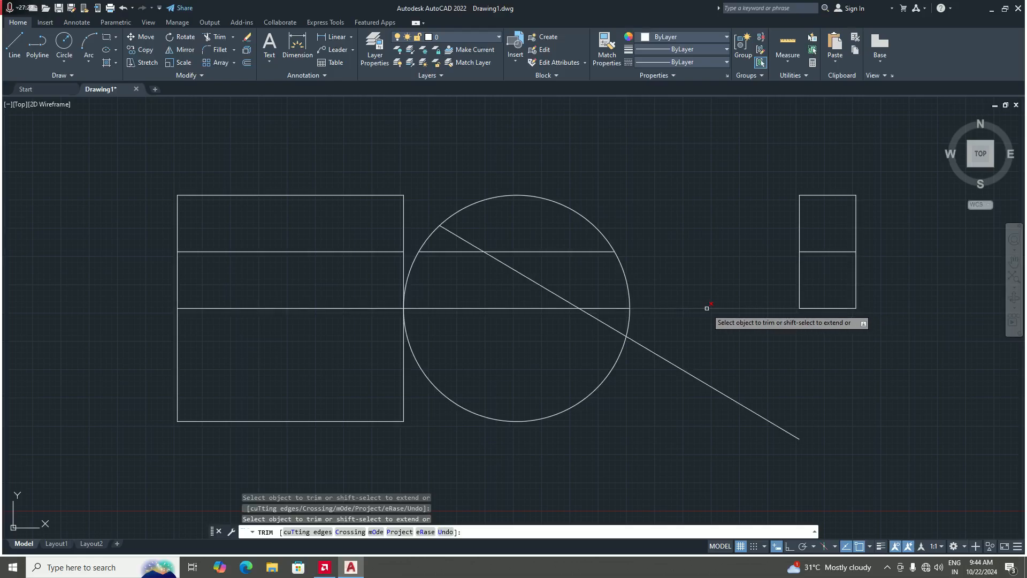
pyautogui.click(655, 350)
pyautogui.scroll(-2, 502, 340)
pyautogui.scroll(2, 503, 343)
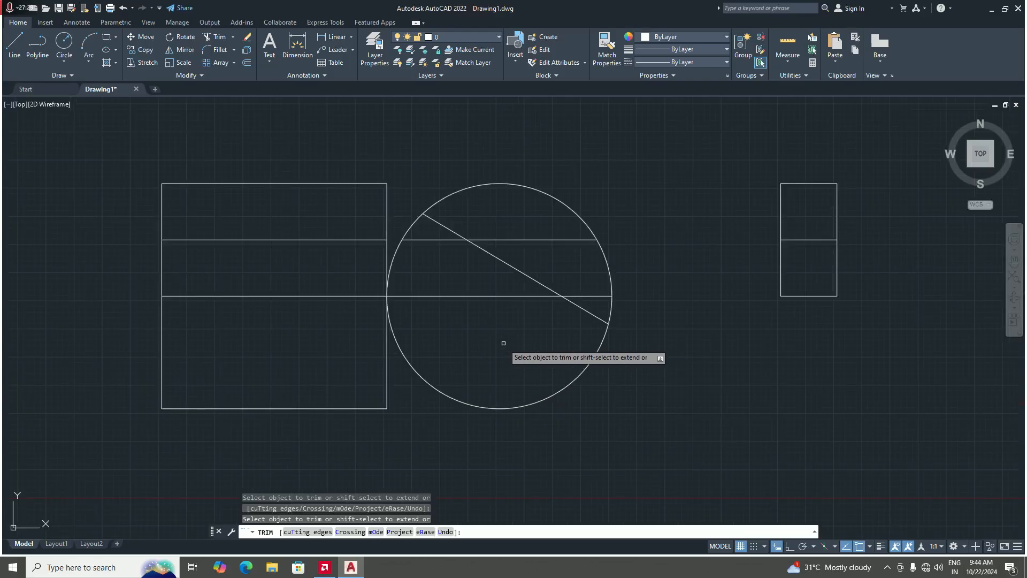
pyautogui.scroll(-2, 476, 326)
pyautogui.scroll(2, 515, 286)
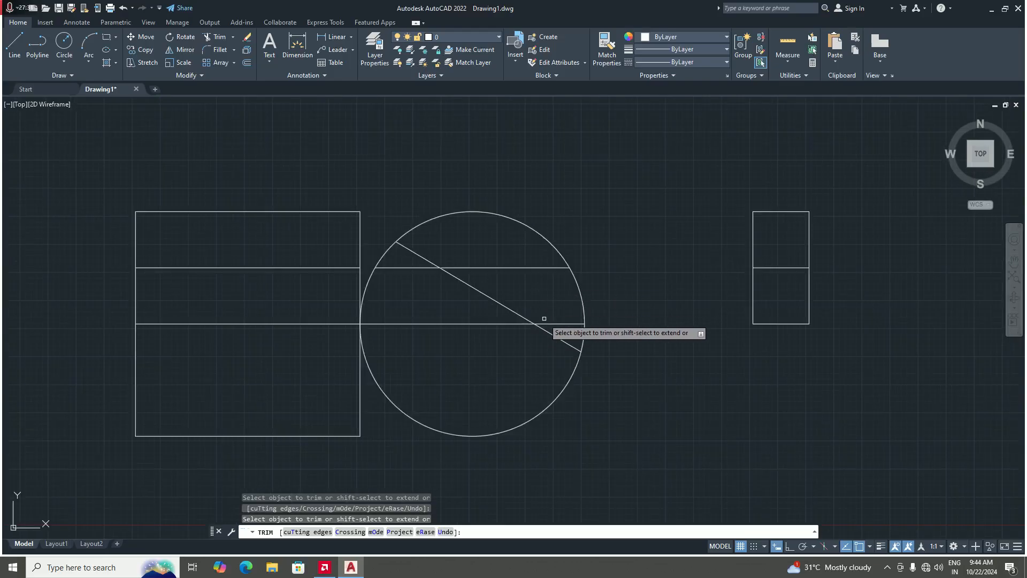
pyautogui.scroll(2, 544, 318)
pyautogui.scroll(-2, 562, 341)
pyautogui.scroll(-3, 525, 335)
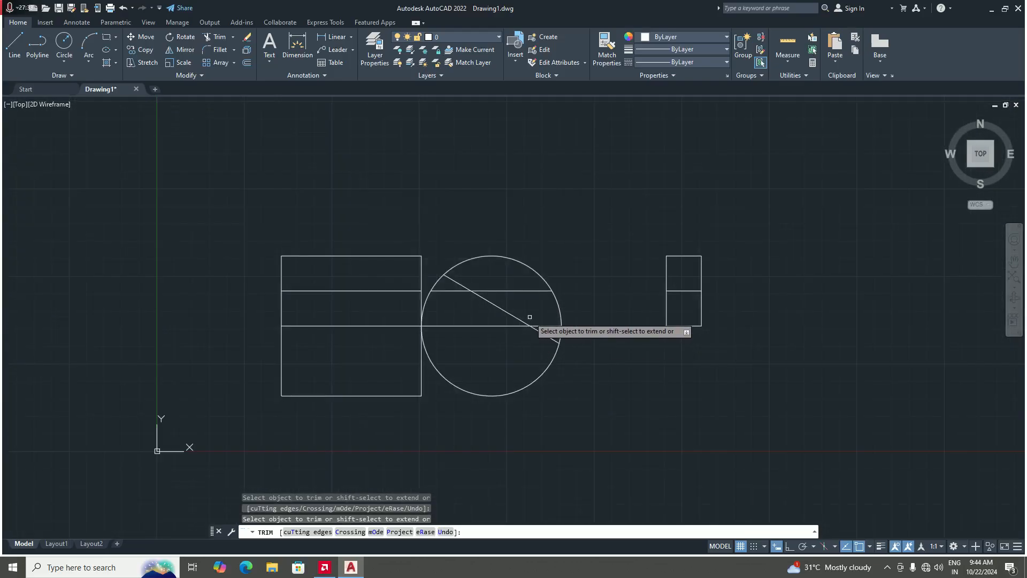
# Inside the circle, trim the diagonal below the lower horizontal line and that line's part to the right of the diagonal
pyautogui.scroll(5, 530, 321)
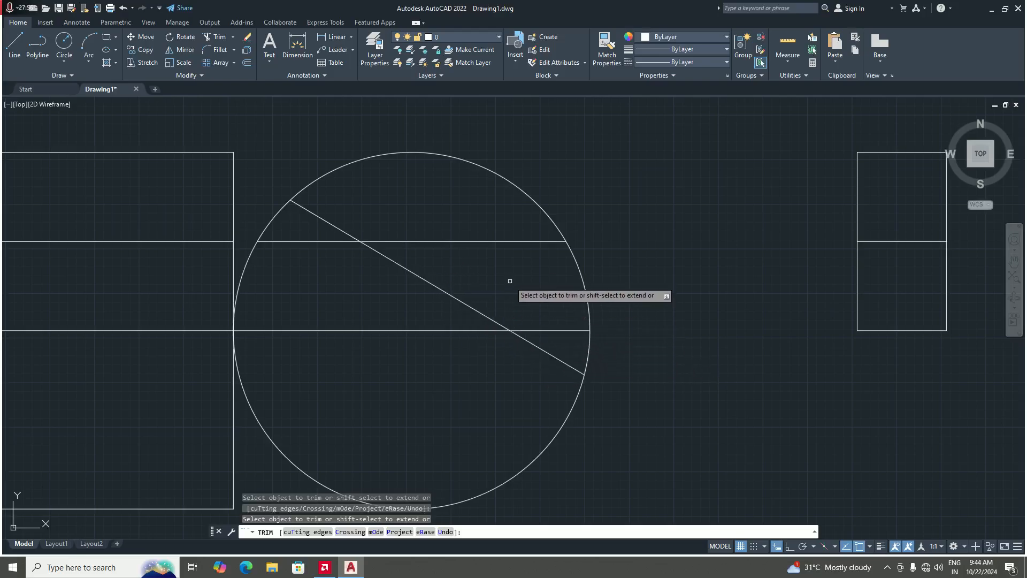
pyautogui.click(533, 344)
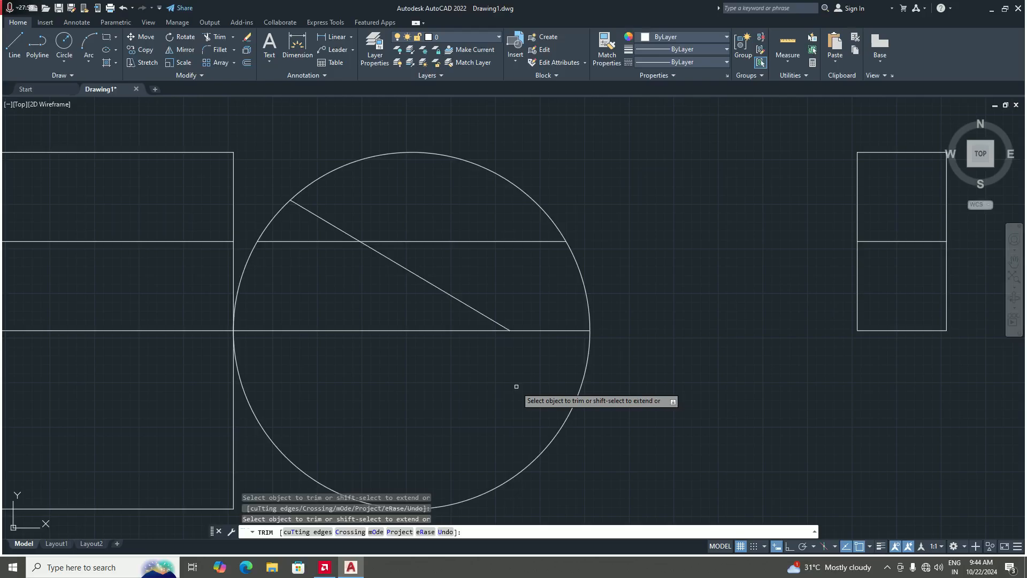
pyautogui.click(541, 331)
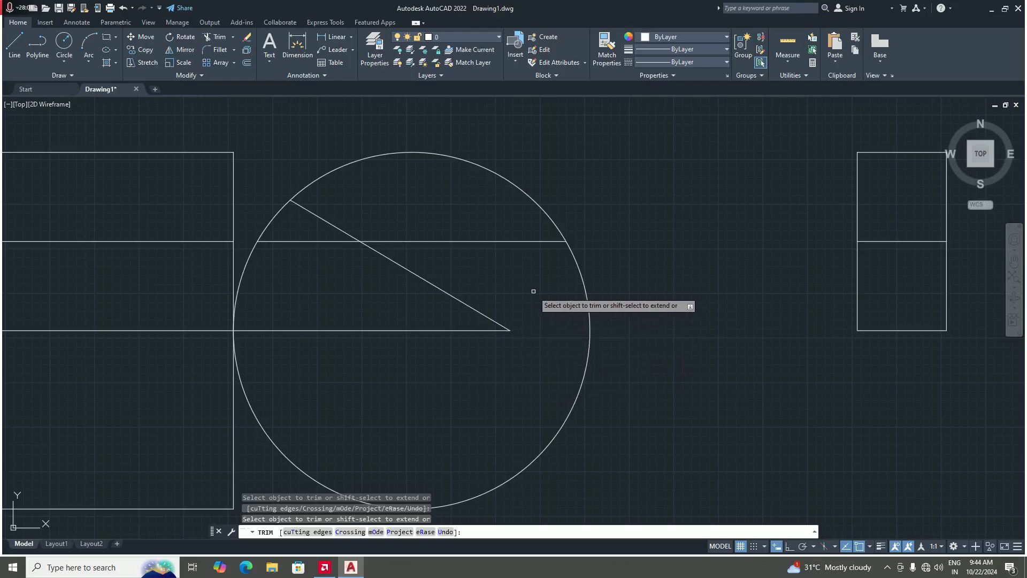
# Trim away the middle horizontal line inside the circle on both sides of the diagonal, plus the diagonal's stub above it
pyautogui.scroll(-4, 534, 291)
pyautogui.scroll(4, 482, 272)
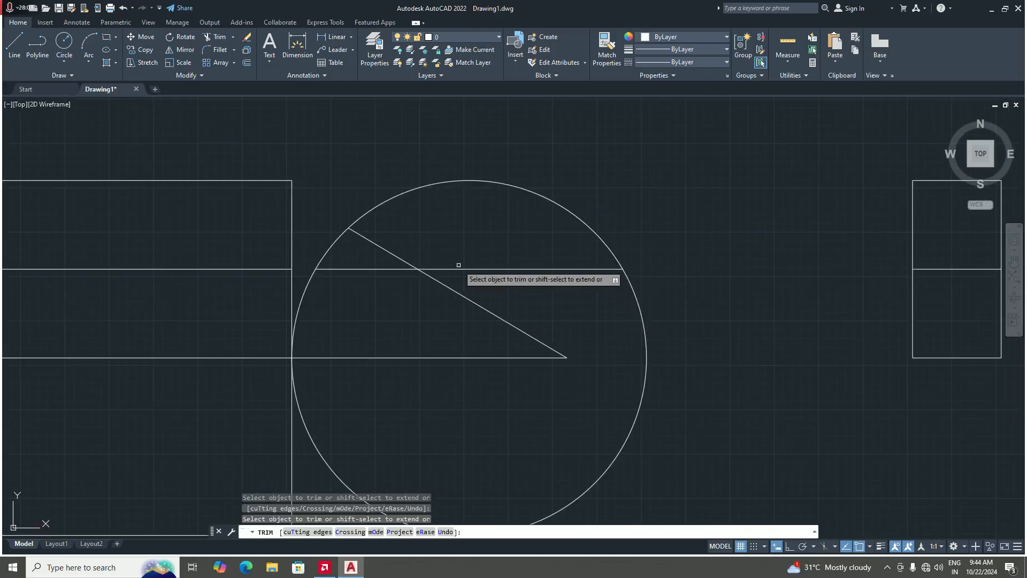
pyautogui.click(459, 269)
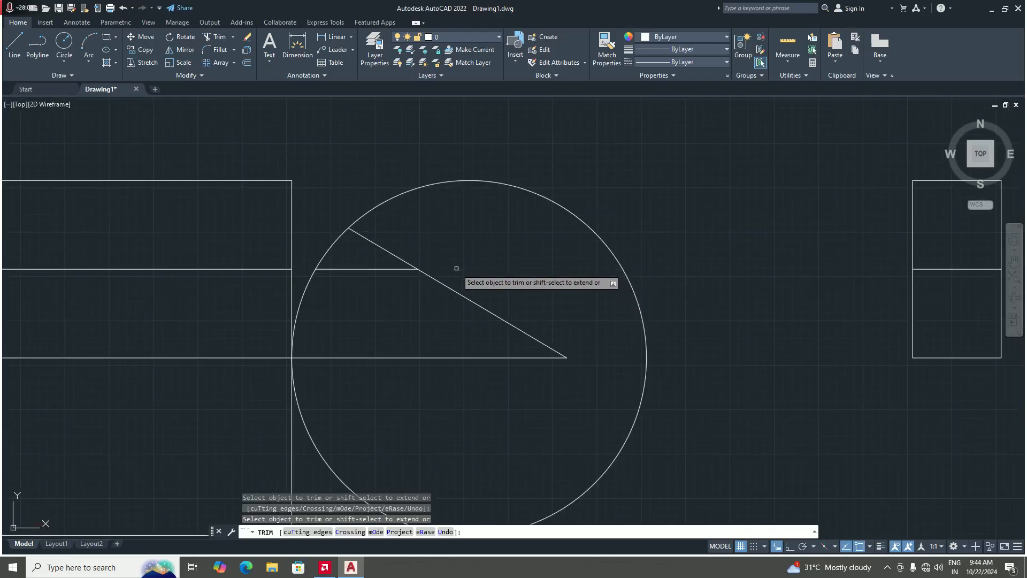
pyautogui.click(381, 247)
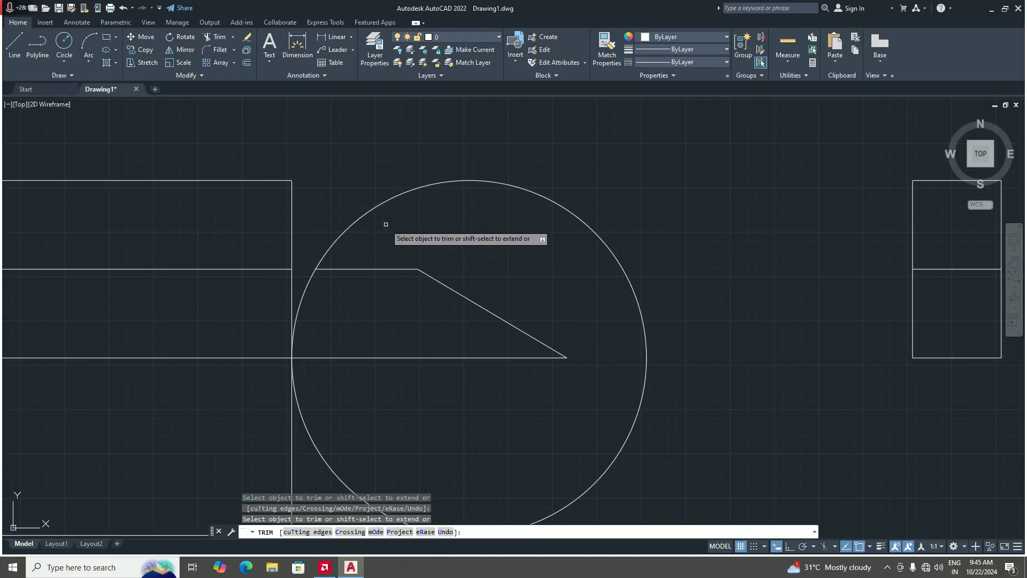
pyautogui.click(371, 269)
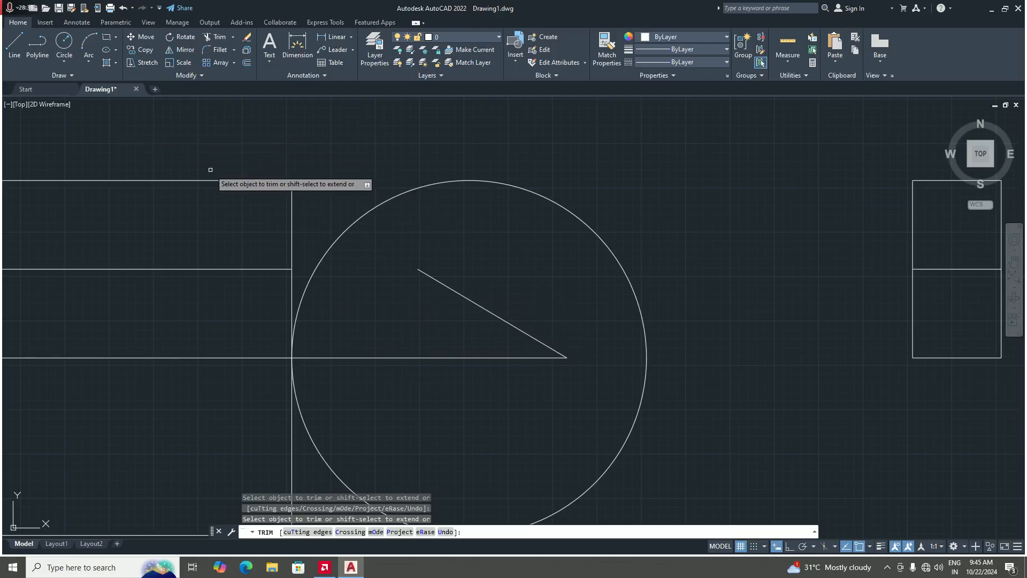
# Draw a vertical line from the diagonal's upper end perpendicular to the lower horizontal line, closing a triangle inside the circle
pyautogui.click(14, 46)
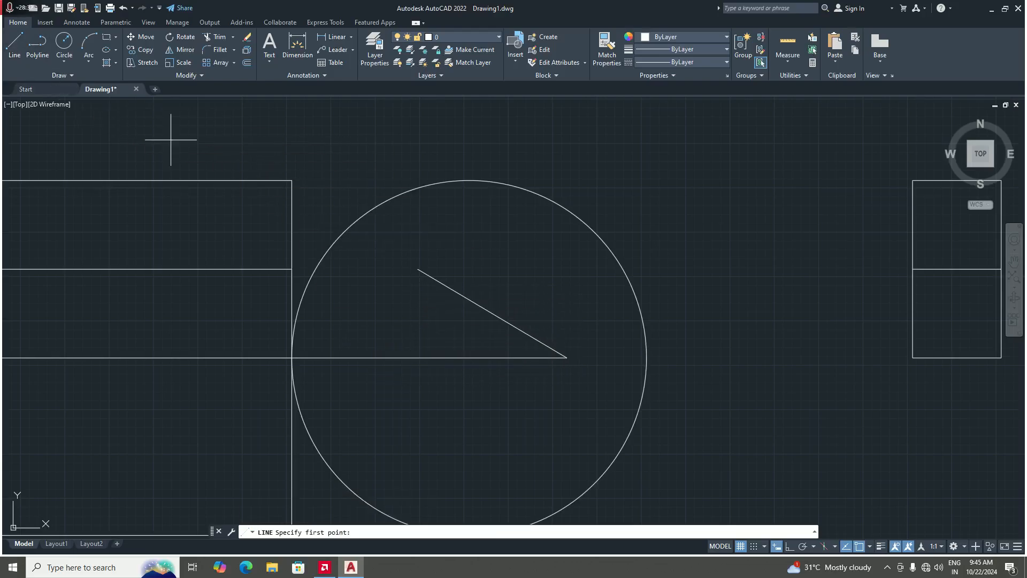
pyautogui.click(417, 266)
pyautogui.write('p')
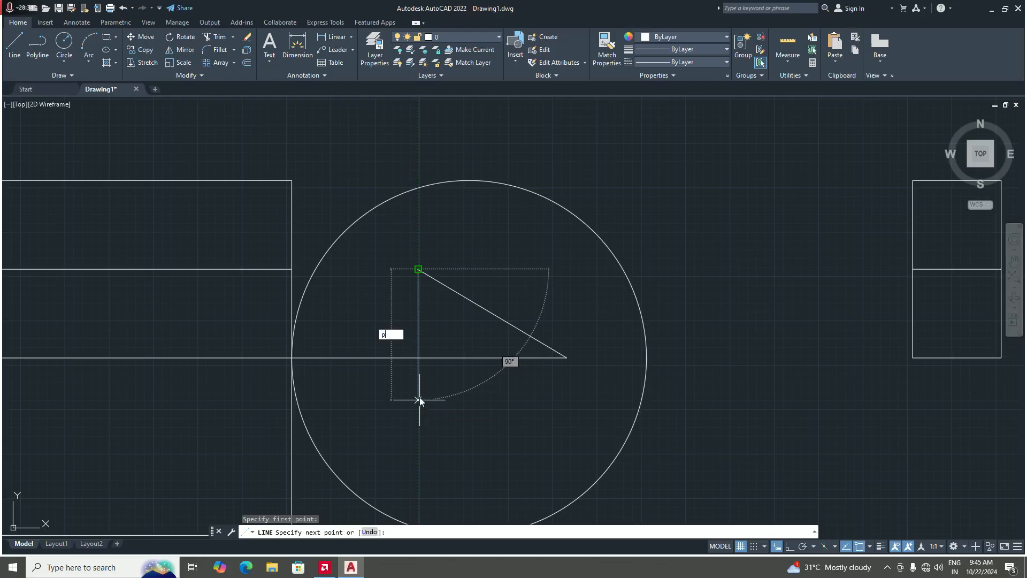
pyautogui.write('er')
pyautogui.press('Return')
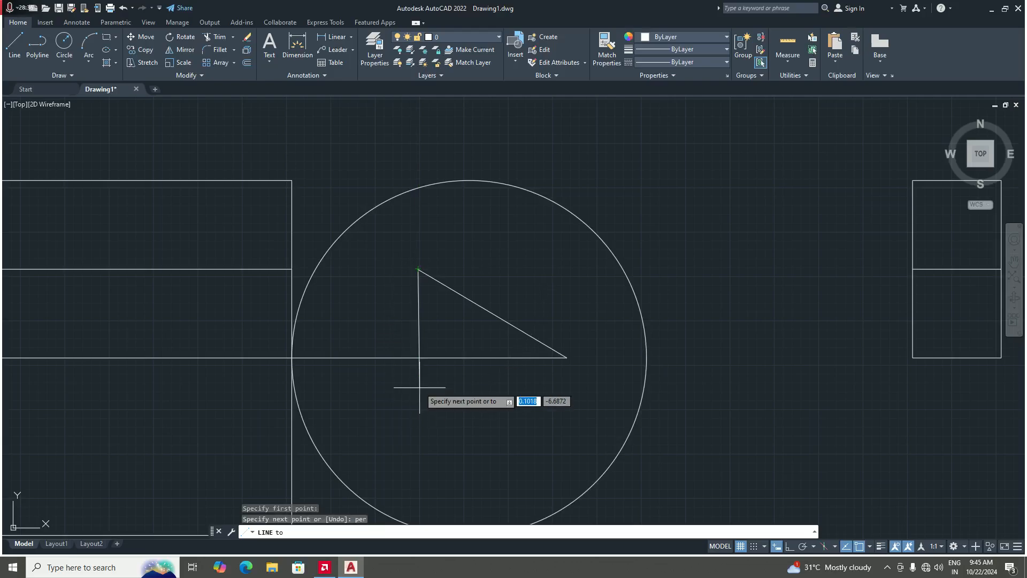
pyautogui.click(417, 357)
pyautogui.press('Return')
pyautogui.scroll(-1, 483, 385)
pyautogui.scroll(1, 488, 384)
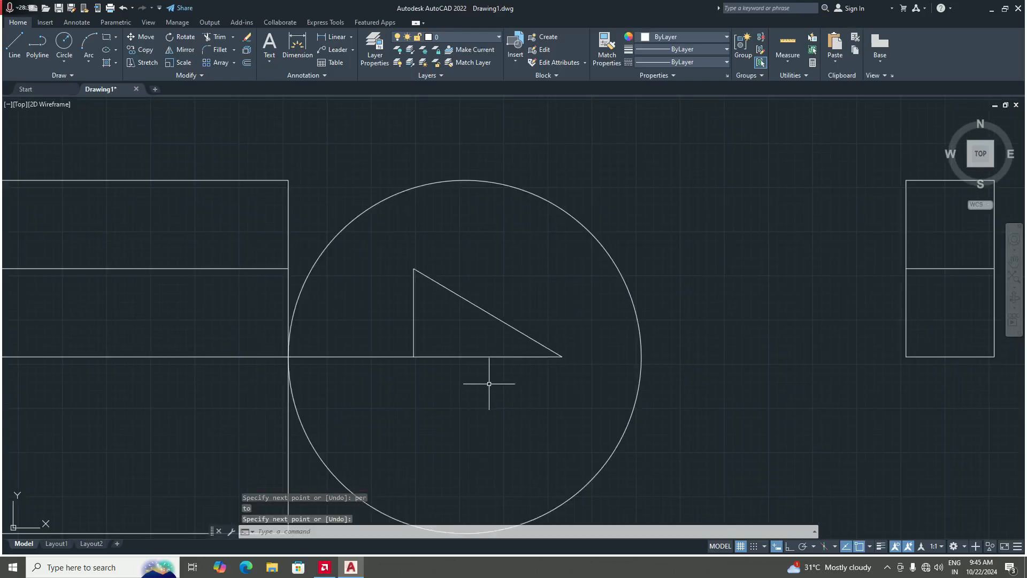
# Trim the lower horizontal line's segment between the circle's left side and the triangle's vertical side
pyautogui.write('tr')
pyautogui.press('Return')
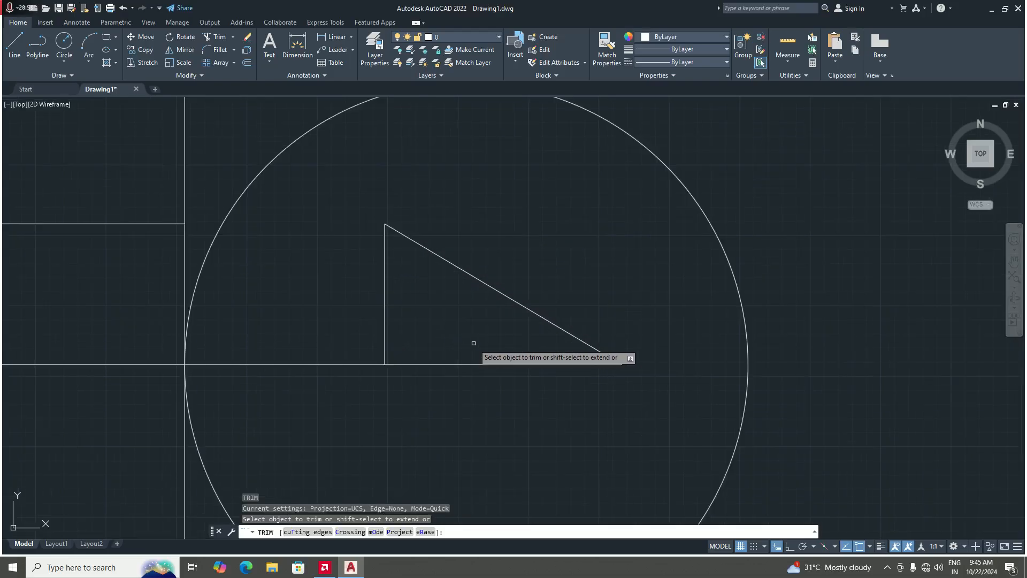
pyautogui.scroll(2, 462, 344)
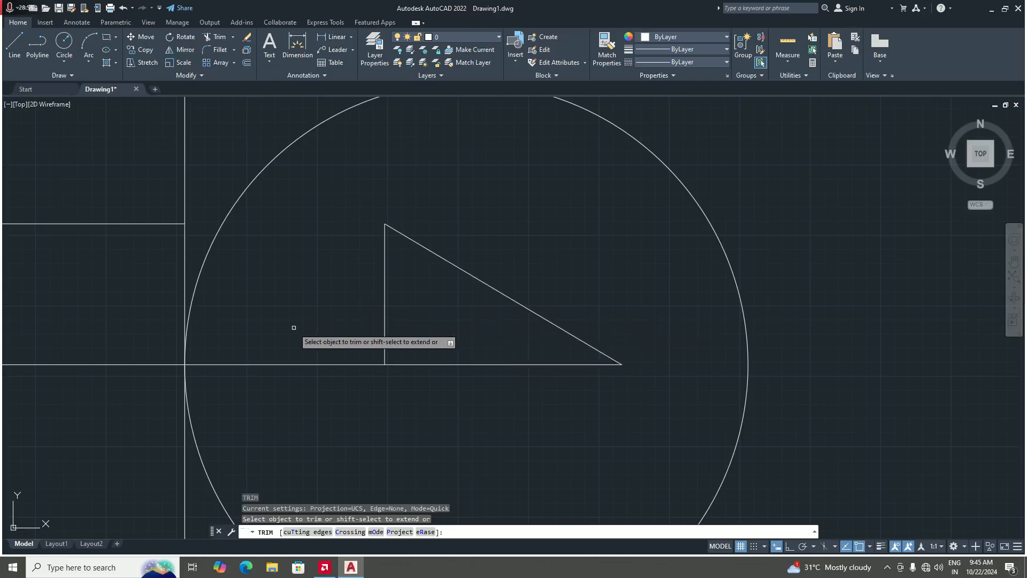
pyautogui.click(290, 366)
pyautogui.scroll(-4, 322, 387)
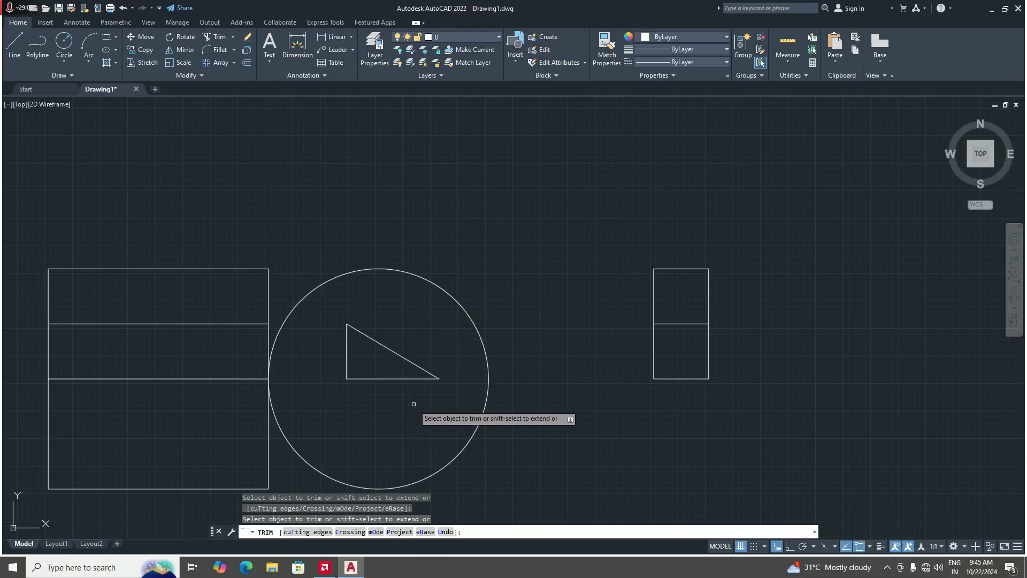
# Remove the triangle's diagonal, base and vertical side from inside the circle with Trim
pyautogui.scroll(4, 370, 366)
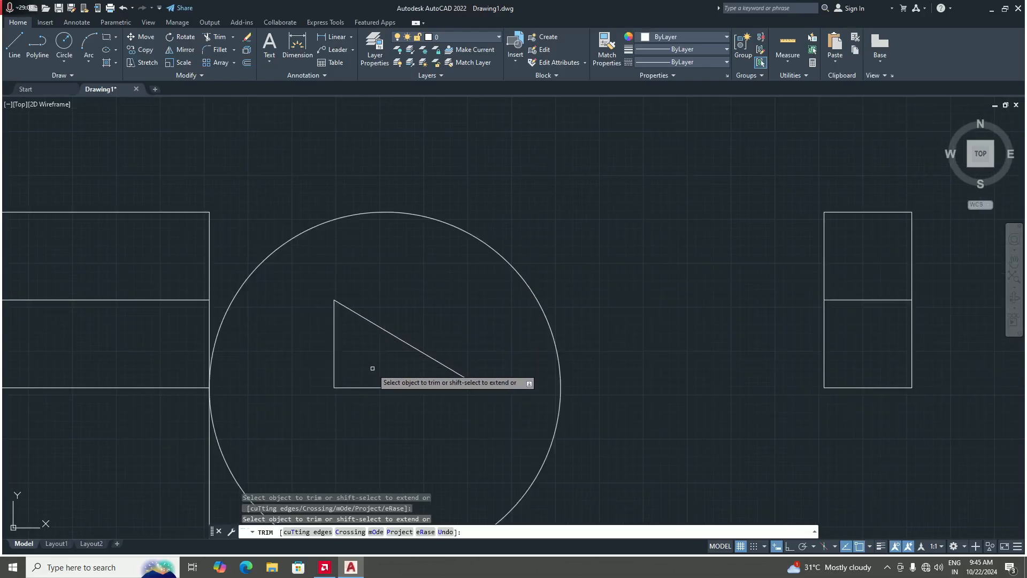
pyautogui.click(400, 313)
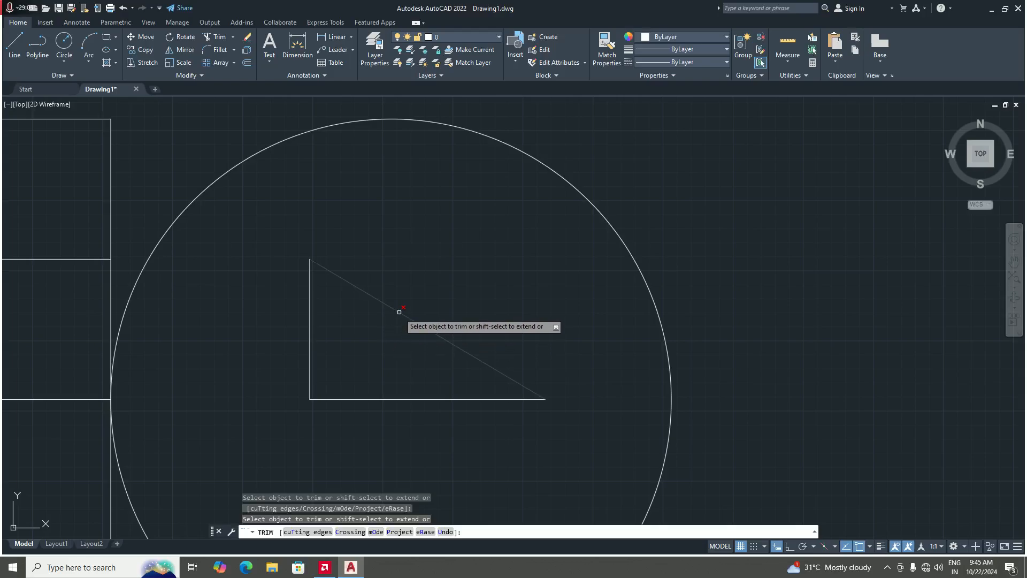
pyautogui.click(410, 399)
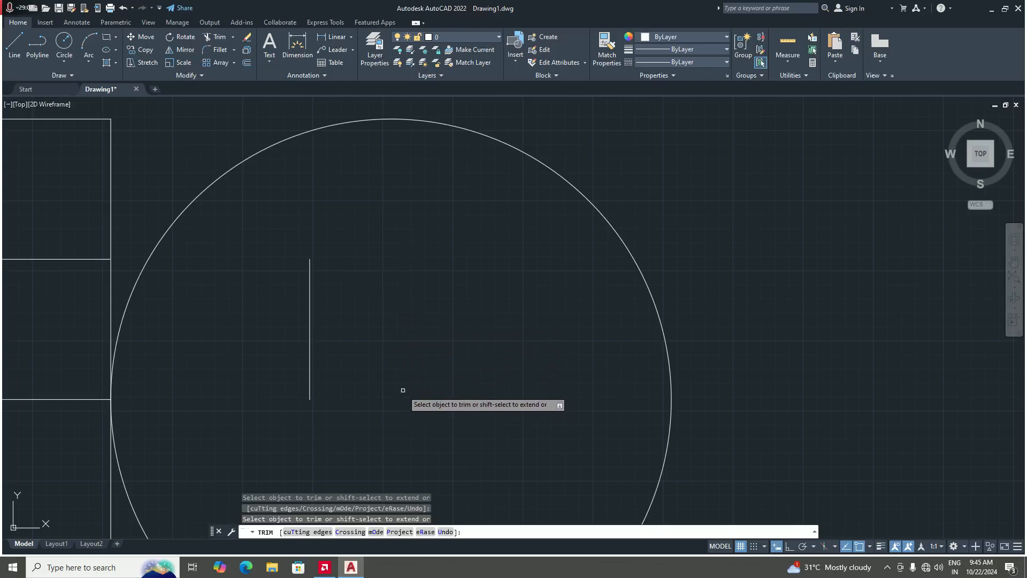
pyautogui.click(309, 320)
pyautogui.scroll(-3, 394, 334)
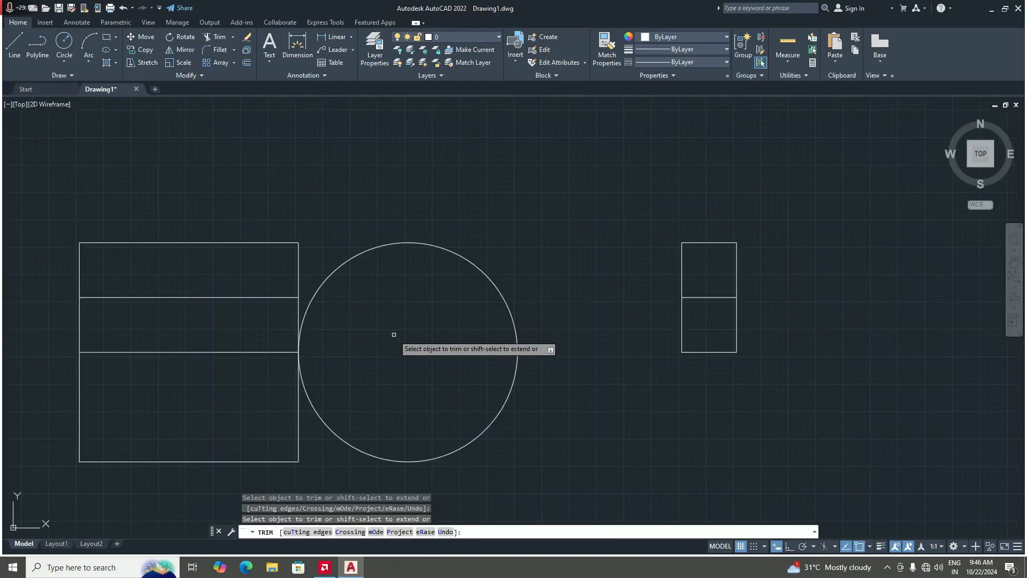
pyautogui.press('Return')
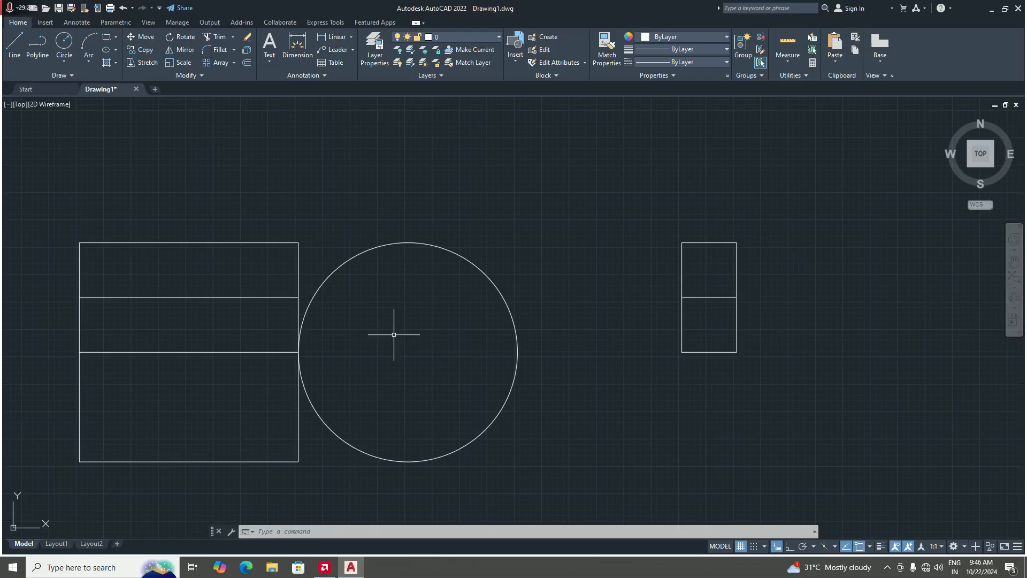
pyautogui.scroll(-4, 395, 368)
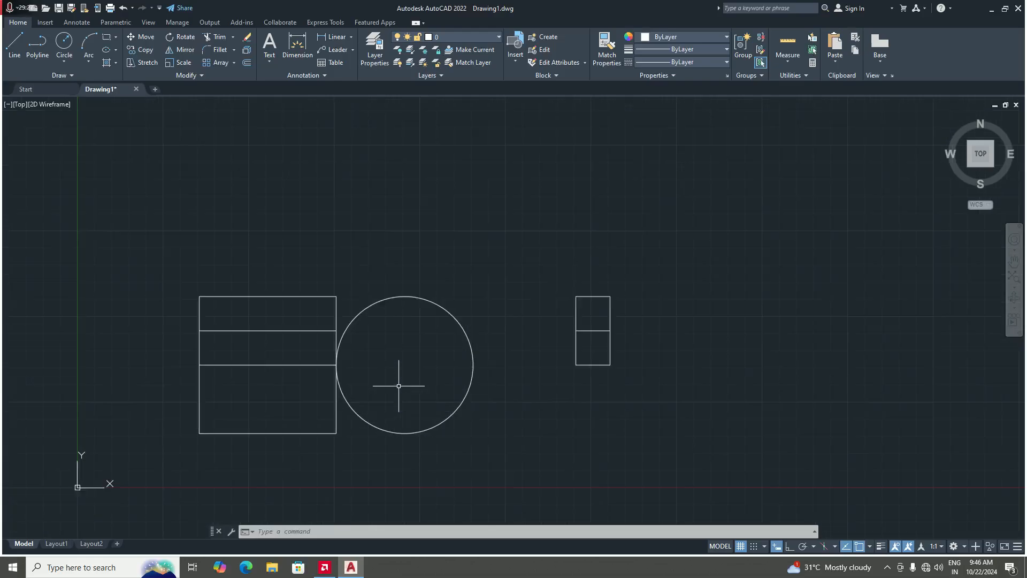
pyautogui.scroll(4, 390, 391)
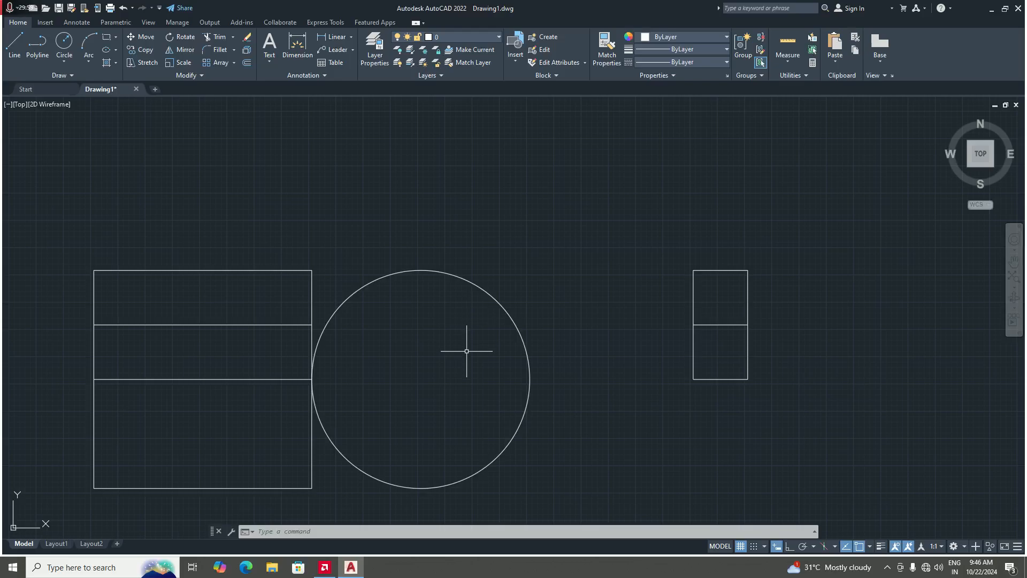
pyautogui.scroll(-2, 467, 351)
pyautogui.scroll(2, 311, 342)
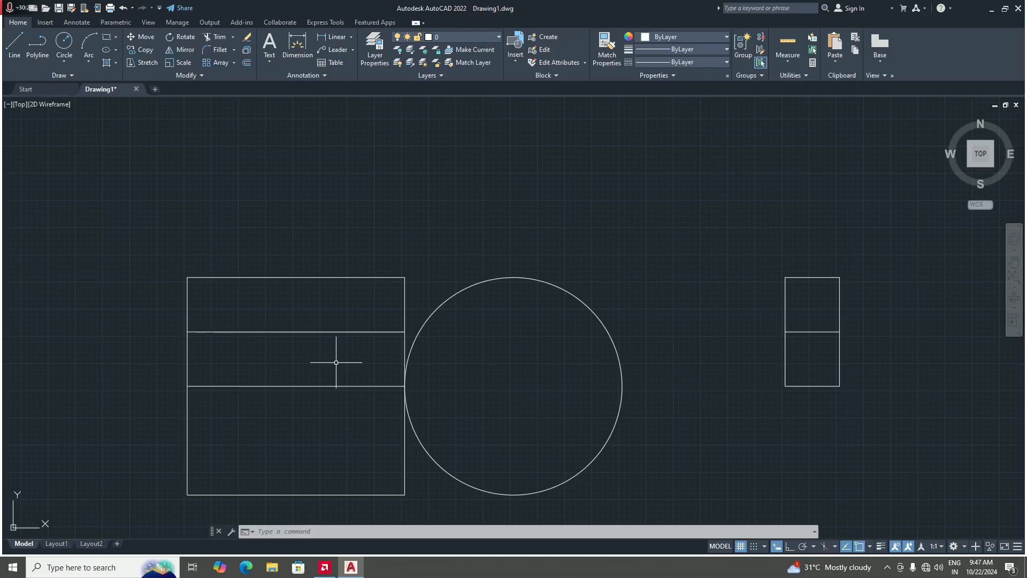
# Draw a vertical line from 5 units along the large square's top edge, measured from its upper-left corner, perpendicular to the bottom edge
pyautogui.scroll(2, 177, 362)
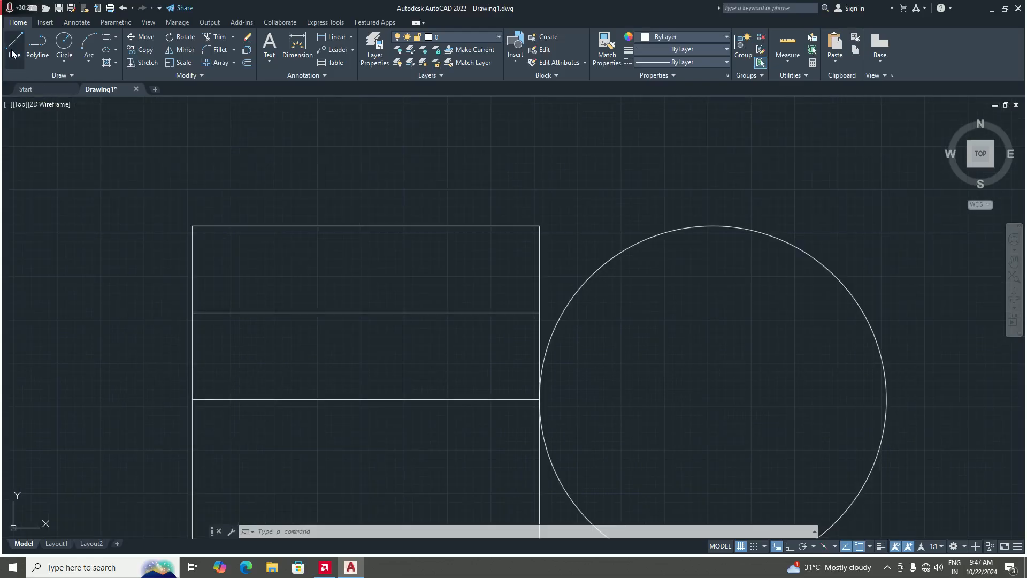
pyautogui.click(13, 53)
pyautogui.scroll(-2, 161, 300)
pyautogui.scroll(2, 171, 307)
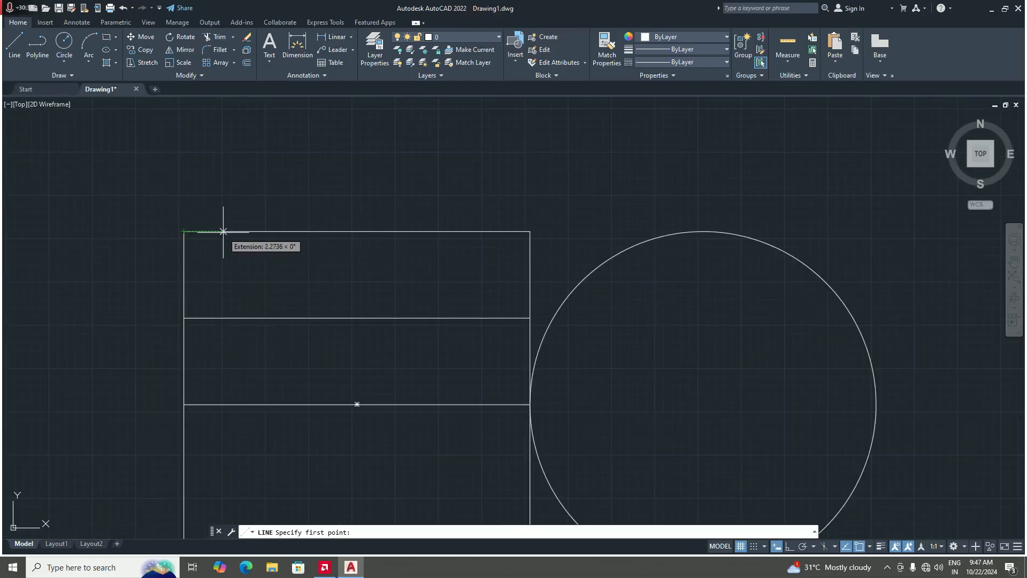
pyautogui.write('5')
pyautogui.press('Return')
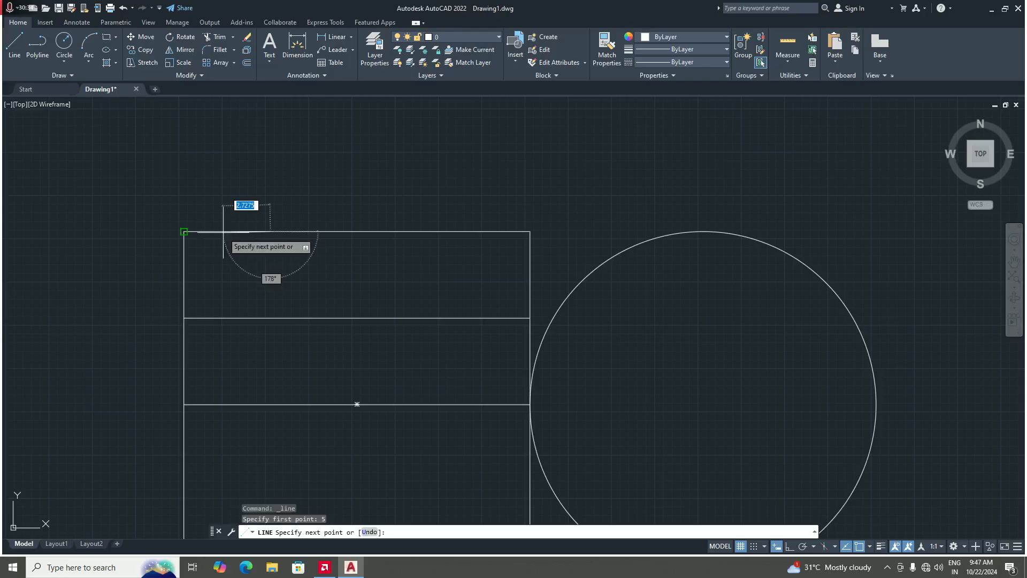
pyautogui.scroll(-6, 223, 231)
pyautogui.scroll(2, 259, 307)
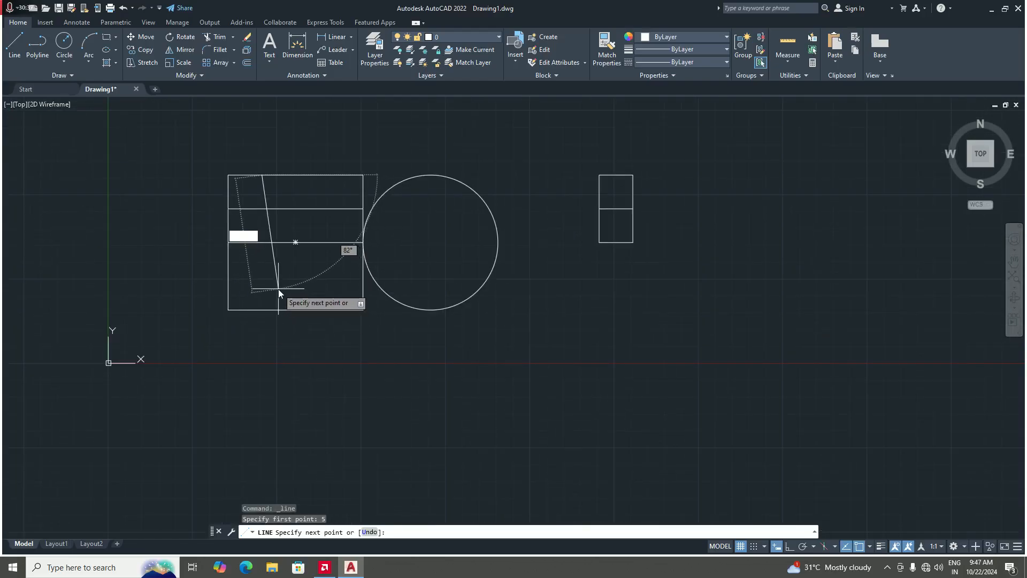
pyautogui.write('per')
pyautogui.press('Return')
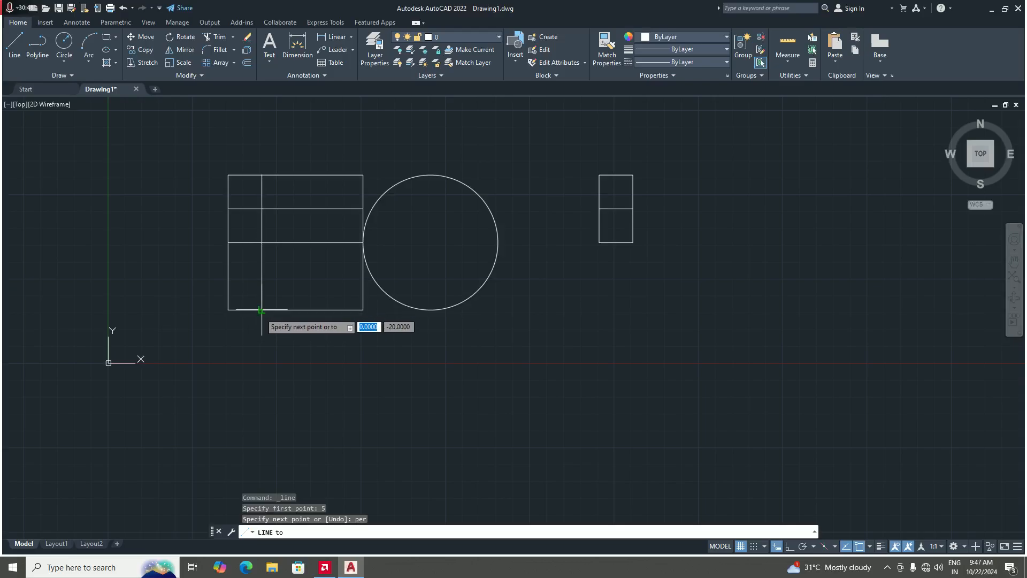
pyautogui.click(261, 310)
pyautogui.scroll(-3, 275, 321)
pyautogui.scroll(5, 280, 298)
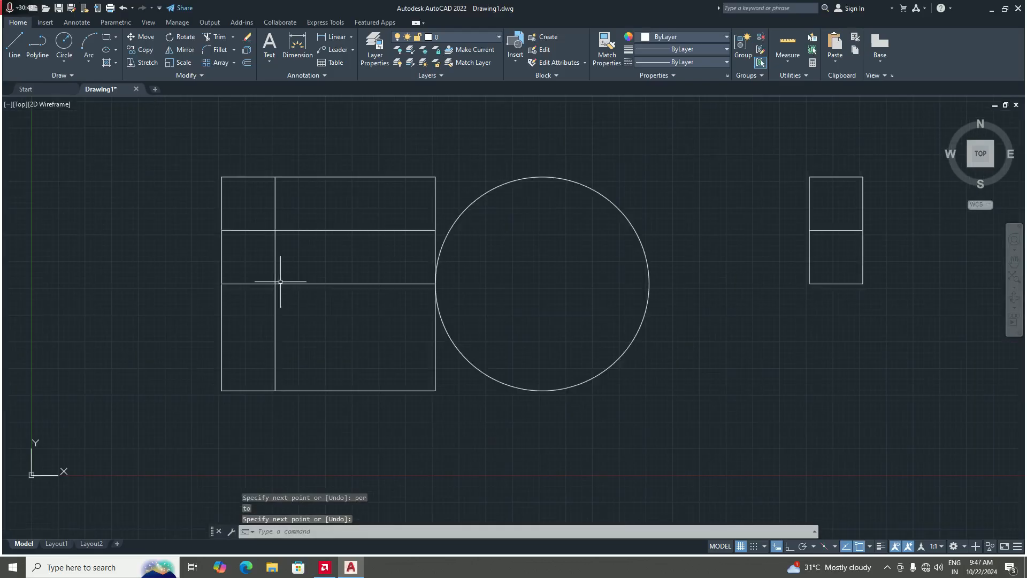
# Trim the upper inner horizontal line's segment between the large square's left side and the vertical line
pyautogui.scroll(-2, 270, 310)
pyautogui.scroll(4, 272, 311)
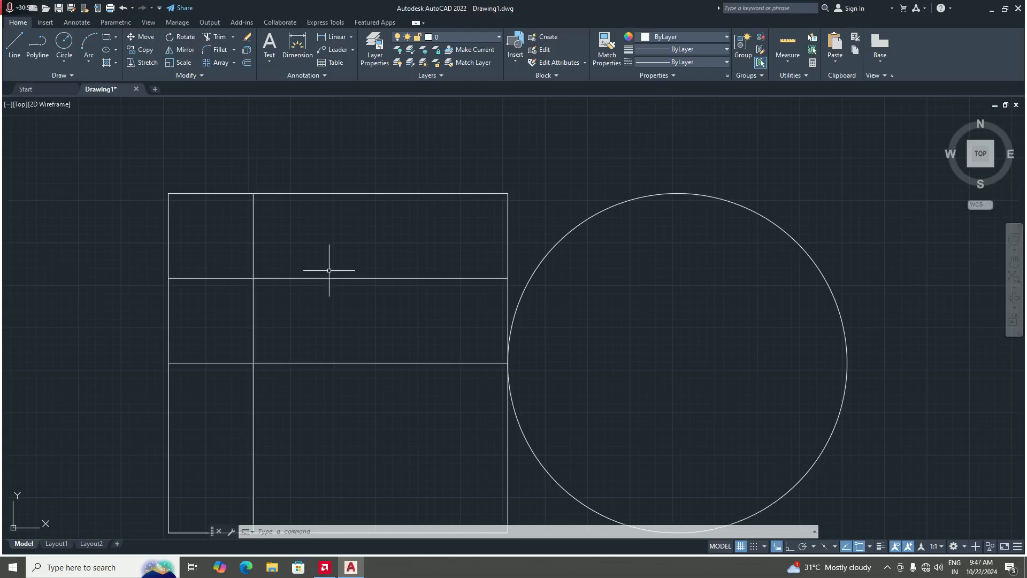
pyautogui.write('tr')
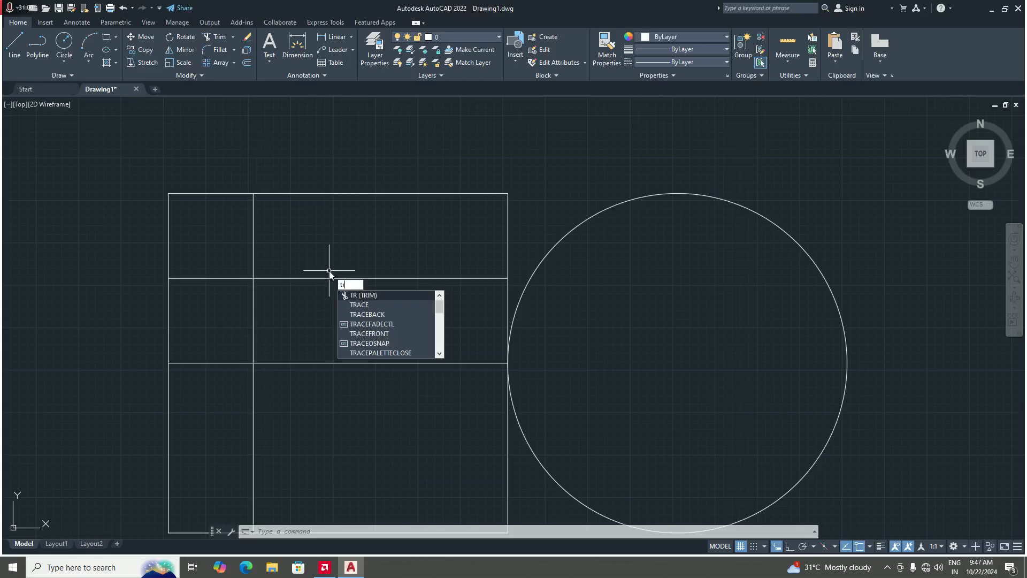
pyautogui.press('Return')
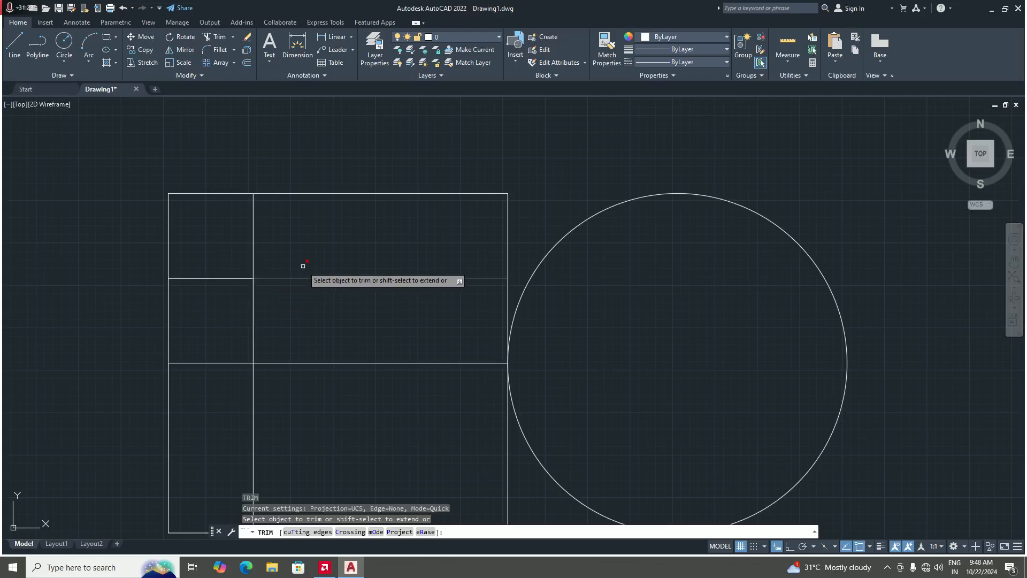
pyautogui.click(230, 278)
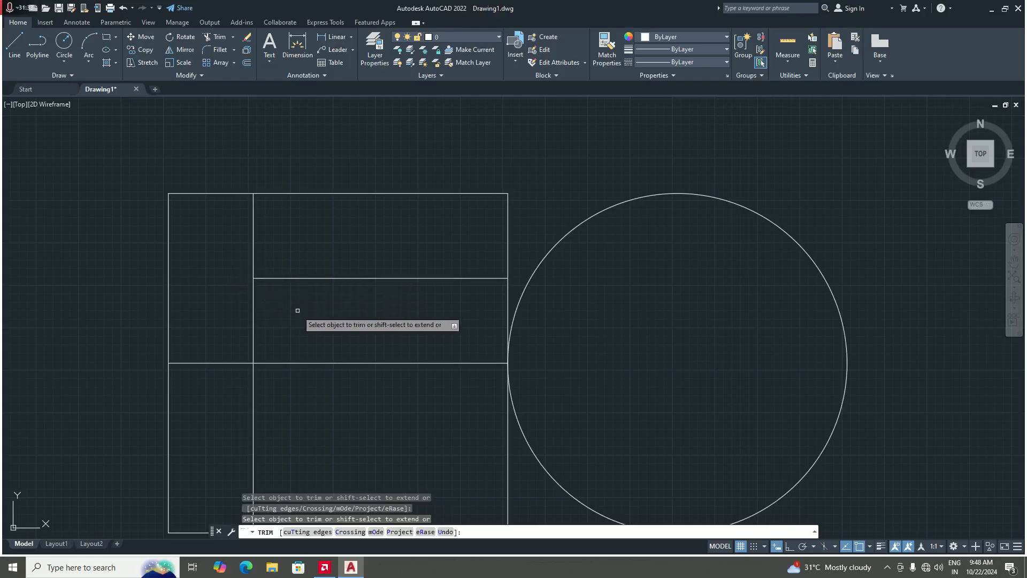
pyautogui.press('Return')
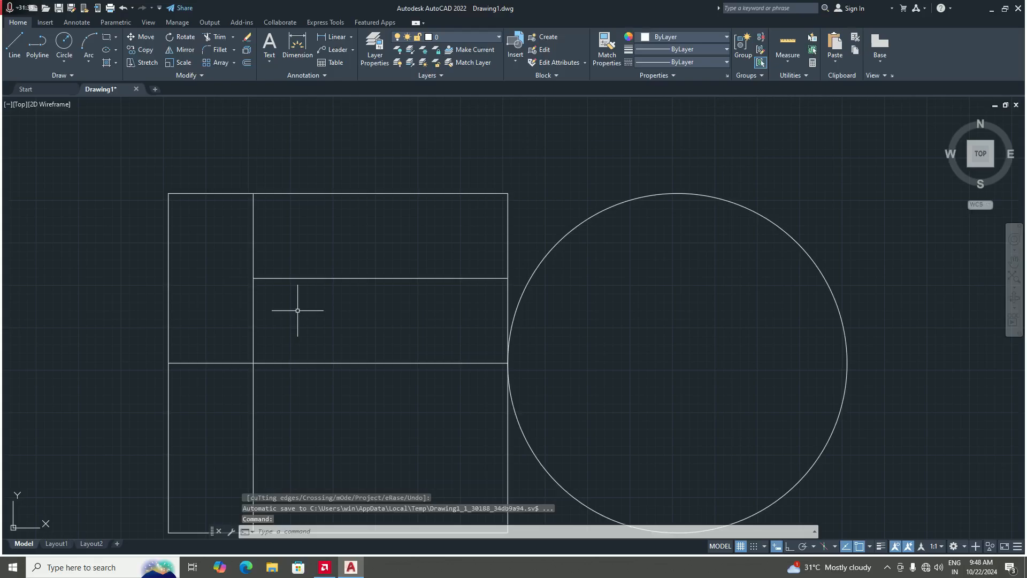
pyautogui.scroll(-4, 298, 311)
pyautogui.scroll(2, 300, 324)
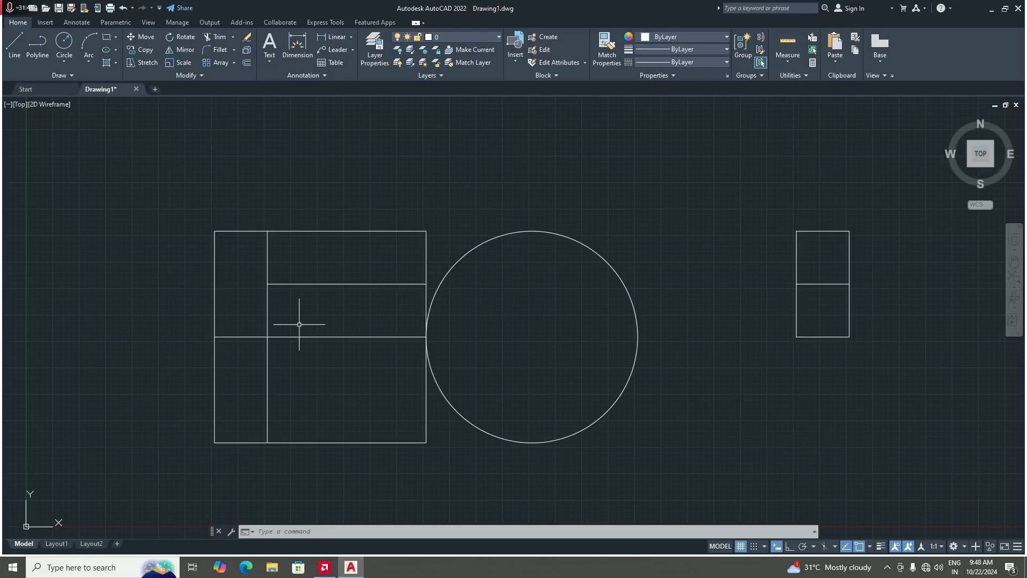
pyautogui.scroll(-2, 343, 355)
pyautogui.scroll(2, 333, 369)
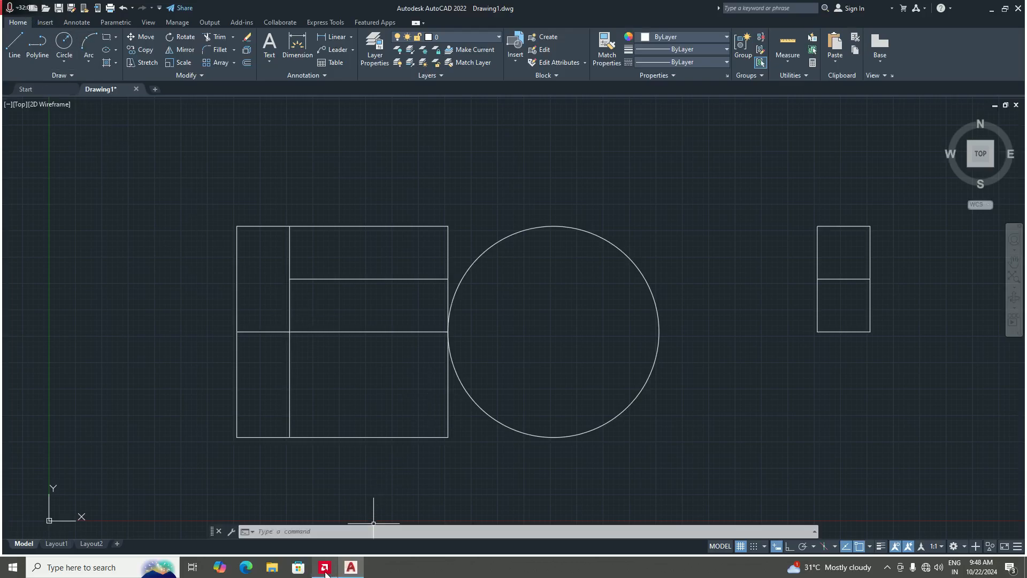
pyautogui.moveTo(324, 569)
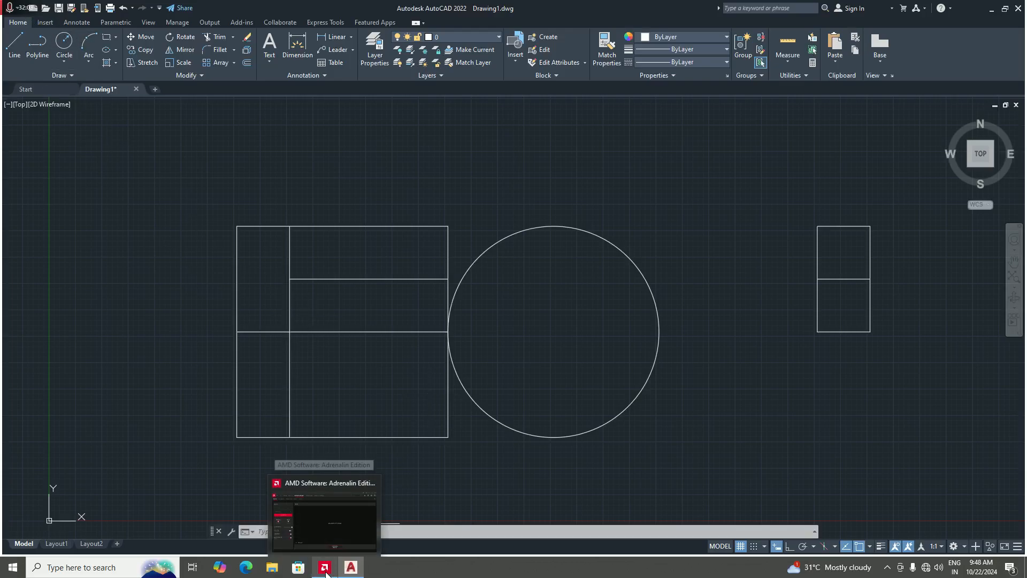
pyautogui.click(325, 568)
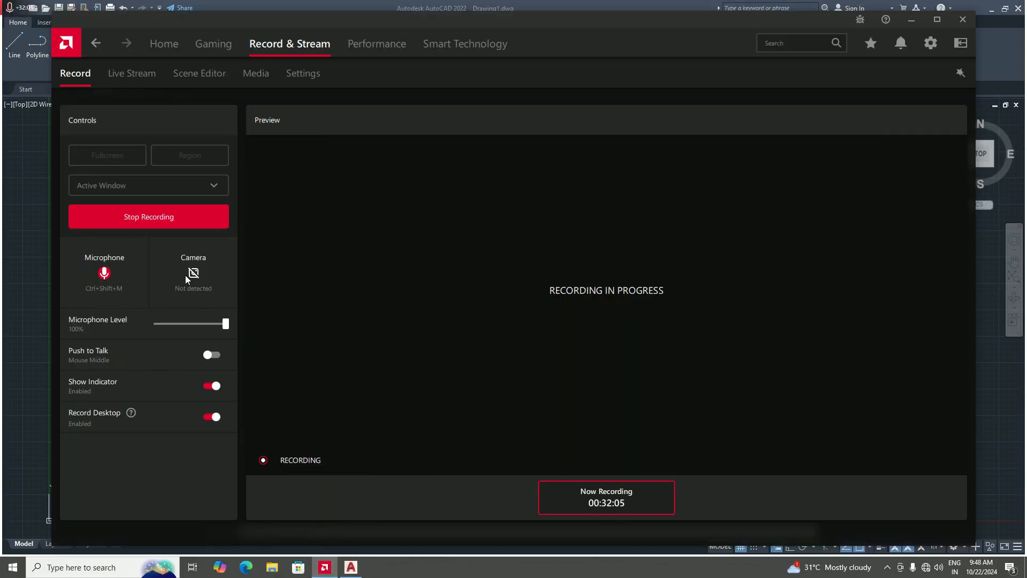